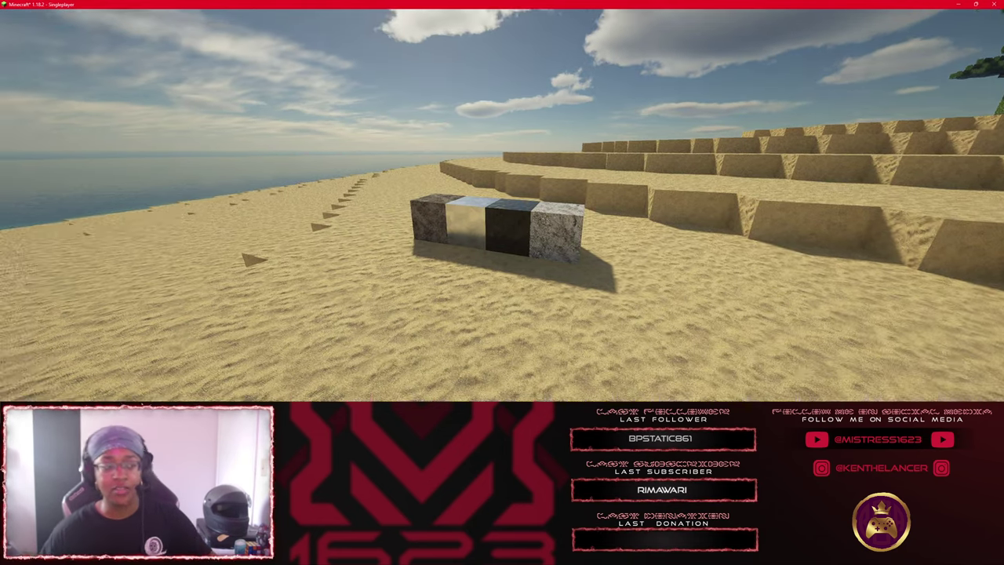
# Pause the Minecraft session and keep its window maximized on the game menu.
pyautogui.press('Escape')
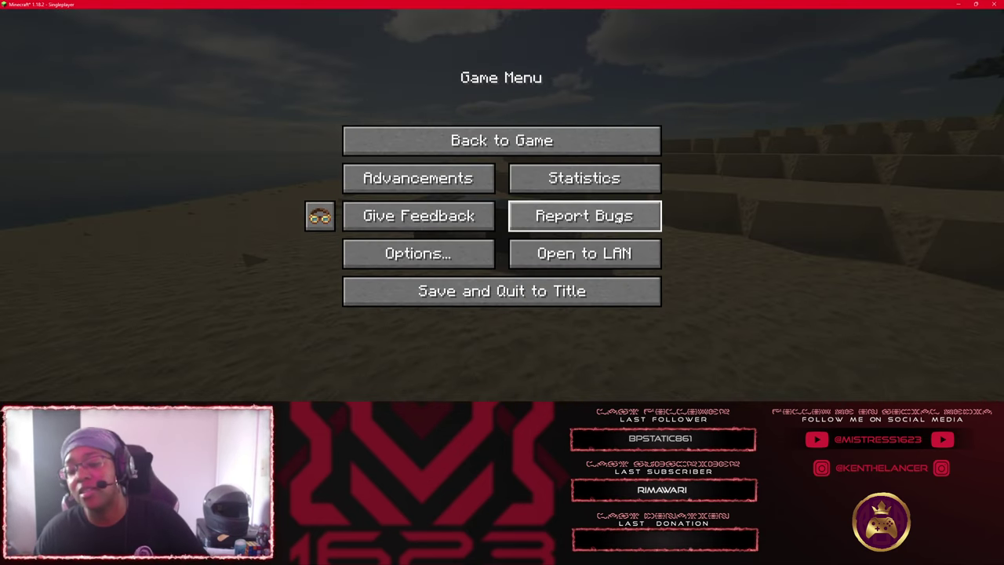
pyautogui.click(957, 4)
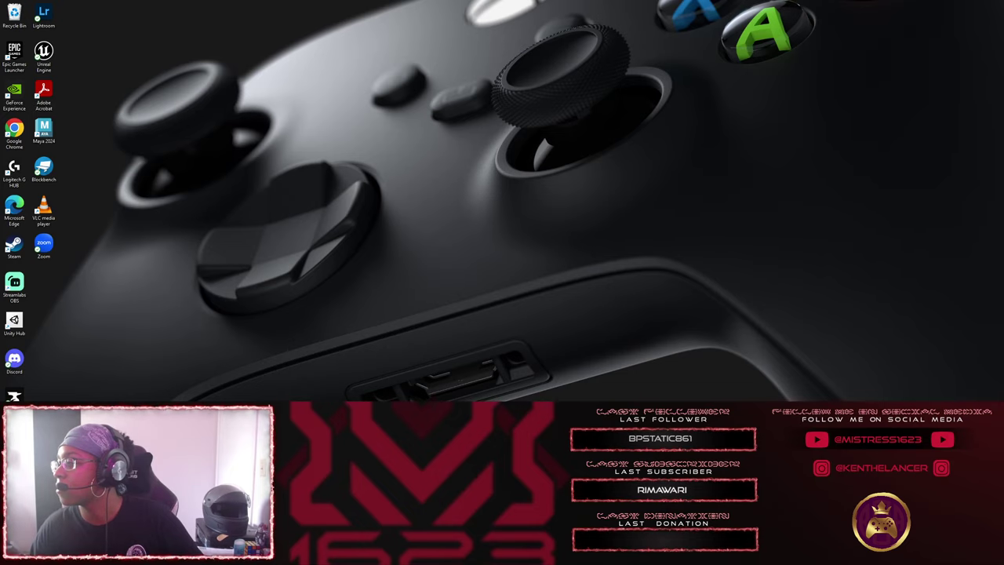
pyautogui.hotkey('alt', 'Tab')
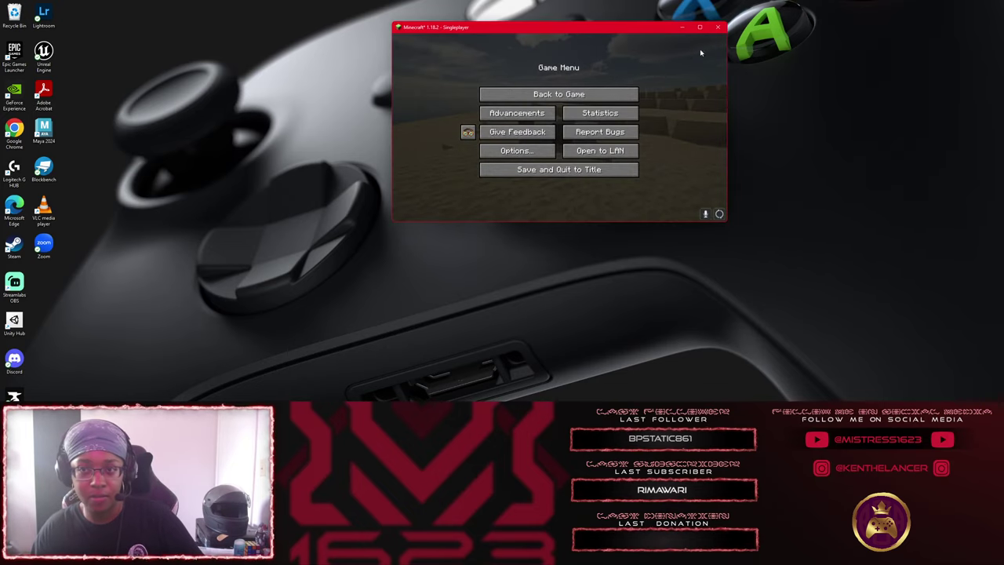
pyautogui.click(709, 19)
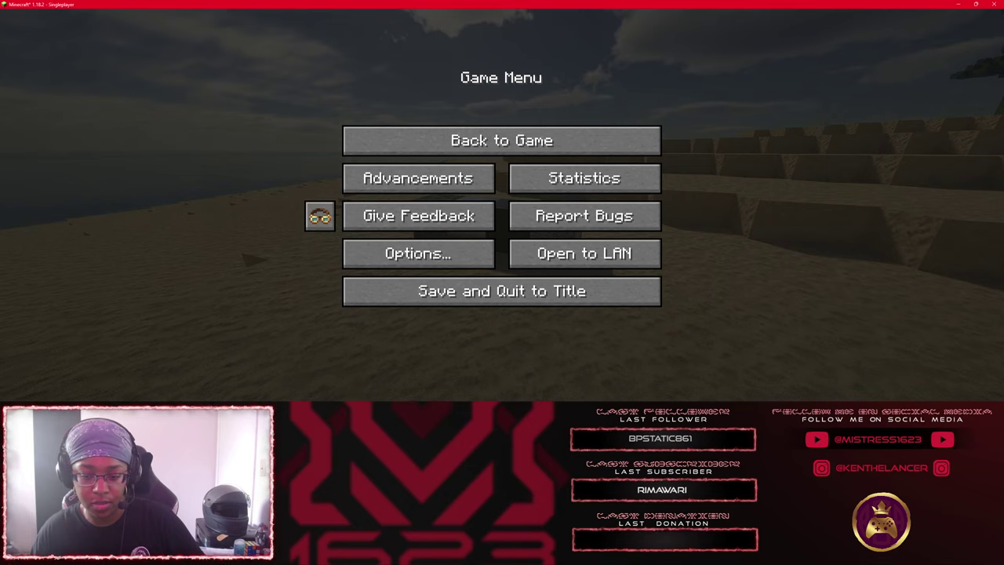
pyautogui.press('super')
pyautogui.write('pho')
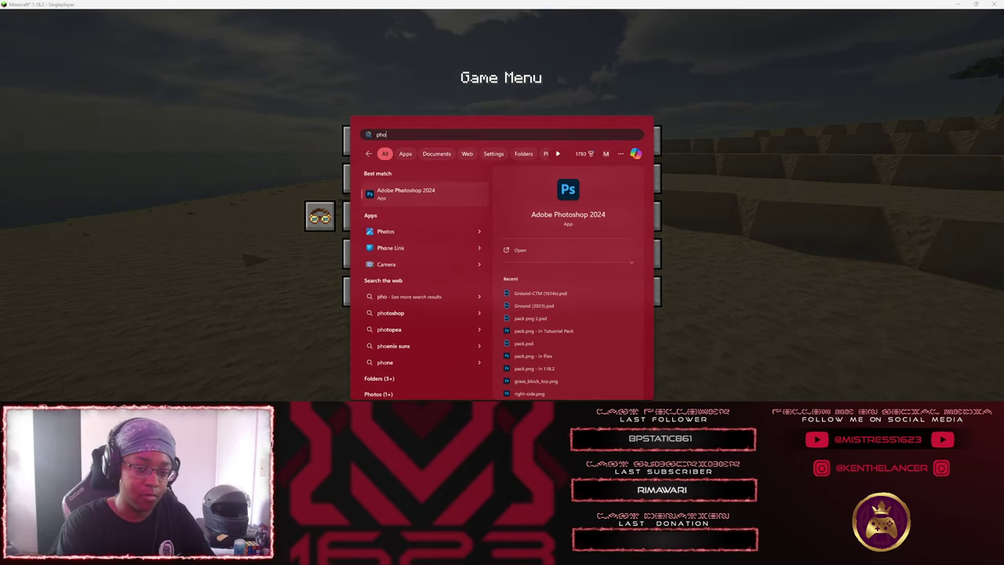
pyautogui.press('BackSpace')
pyautogui.press('BackSpace')
pyautogui.press('BackSpace')
# Switch to File Explorer in a maximized window and go to the Tutuorial Pack folder.
pyautogui.press('super+e')
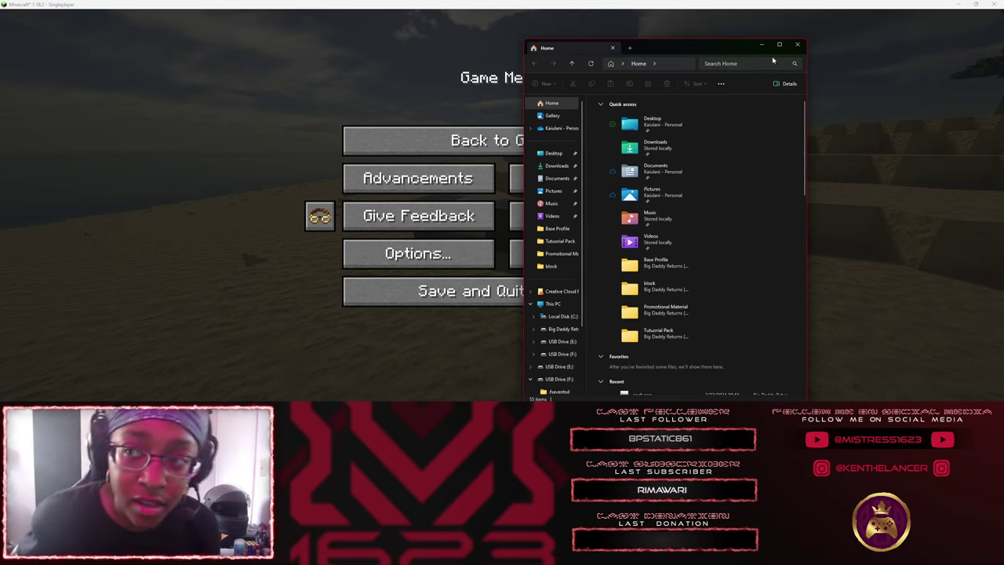
pyautogui.click(779, 45)
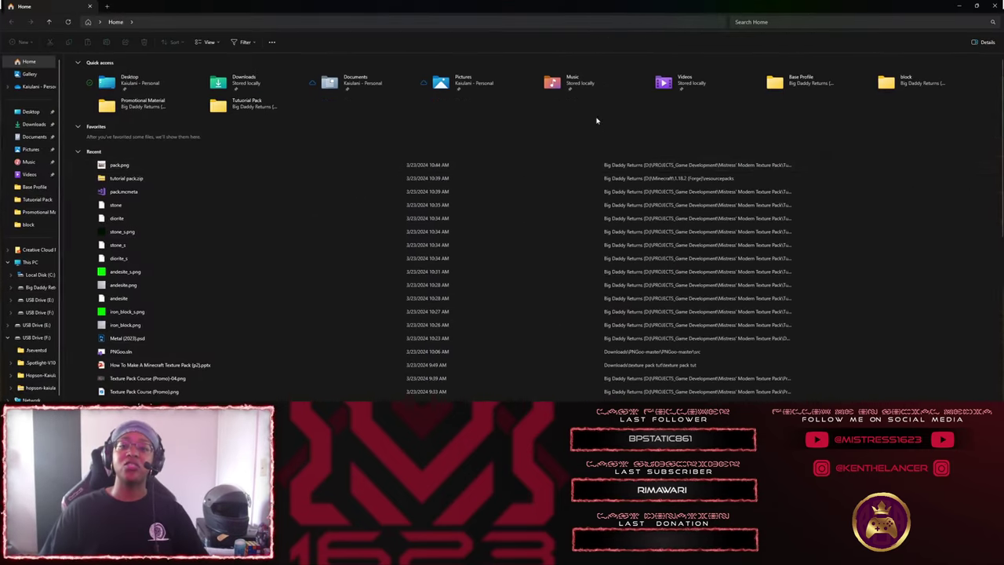
pyautogui.click(32, 125)
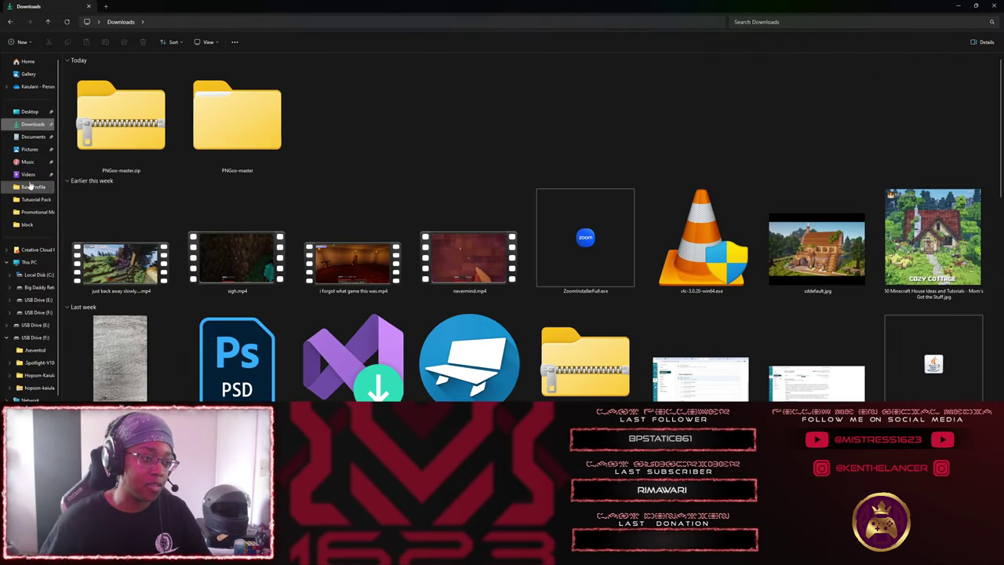
pyautogui.click(36, 199)
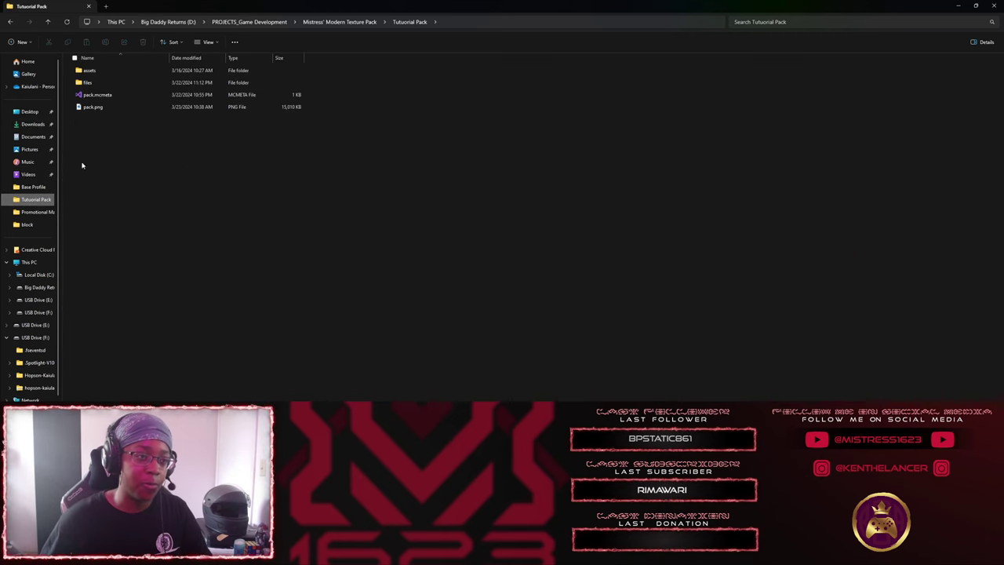
# In a second File Explorer tab, browse to the Development folder inside Mistress' Modern Texture Pack.
pyautogui.click(106, 6)
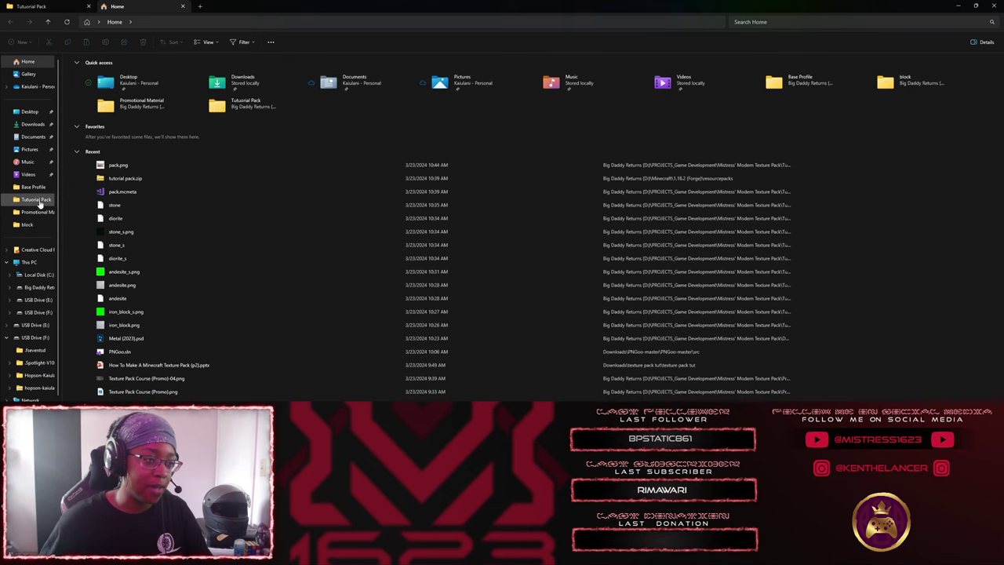
pyautogui.click(40, 203)
pyautogui.click(245, 23)
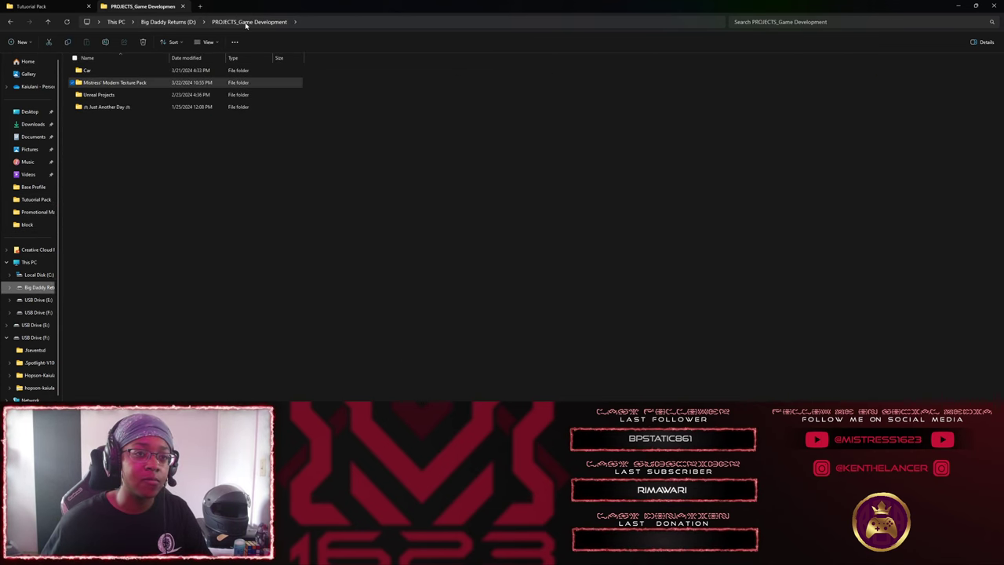
pyautogui.doubleClick(117, 83)
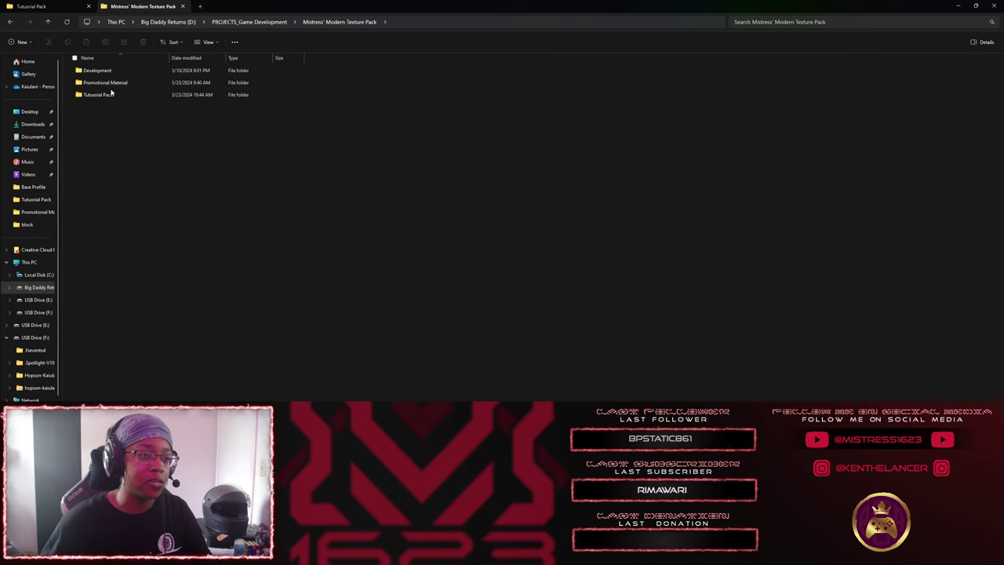
pyautogui.doubleClick(106, 71)
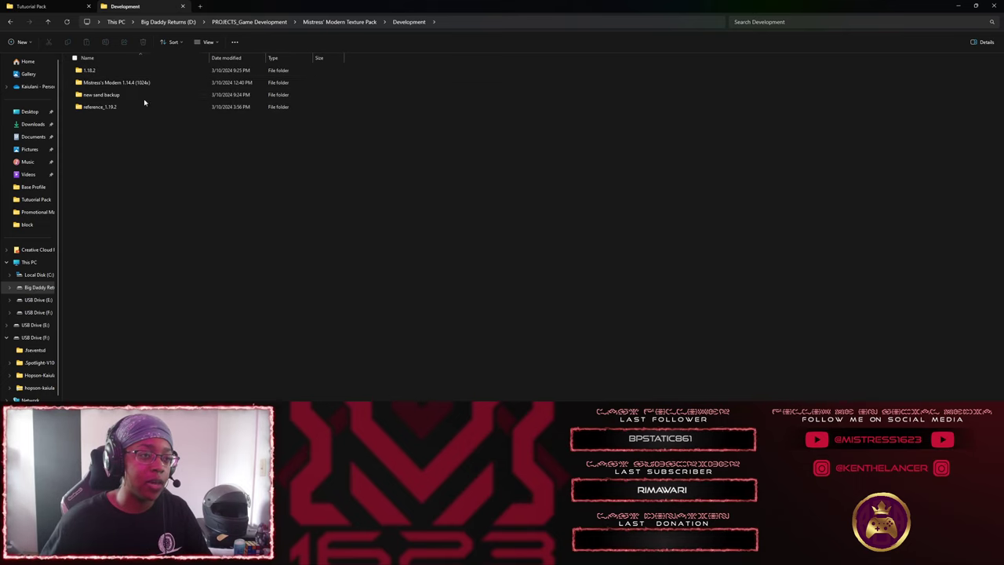
# Check the Mistress's Modern 1.14.4 (1024x) and 1.18.2 folders, and copy the 1.18.2 folder.
pyautogui.doubleClick(119, 82)
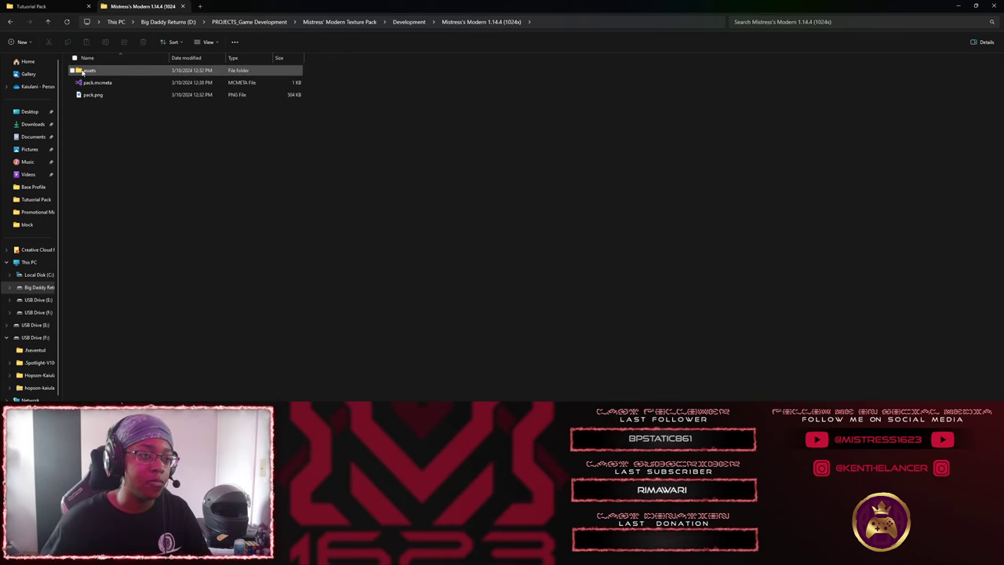
pyautogui.click(11, 23)
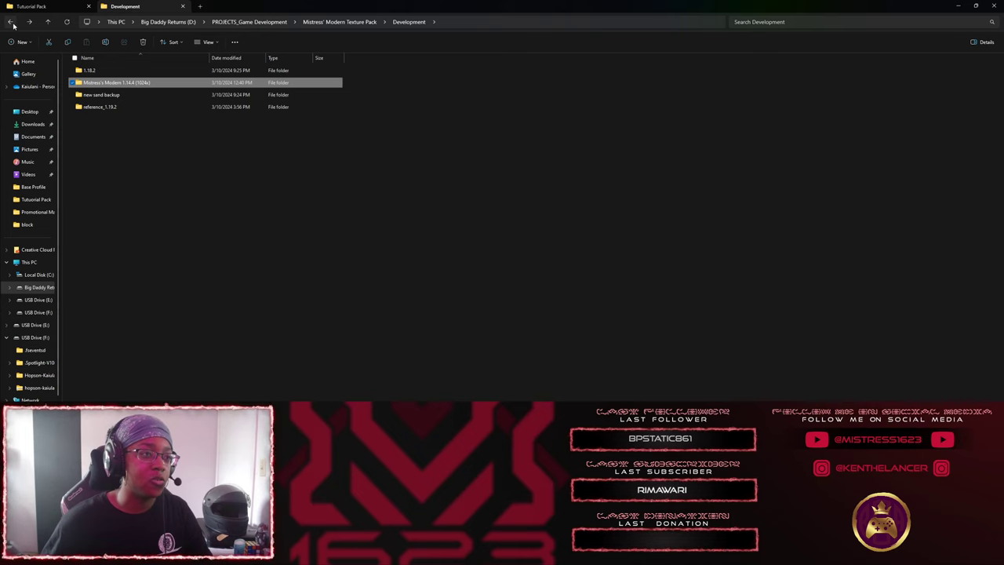
pyautogui.click(123, 83)
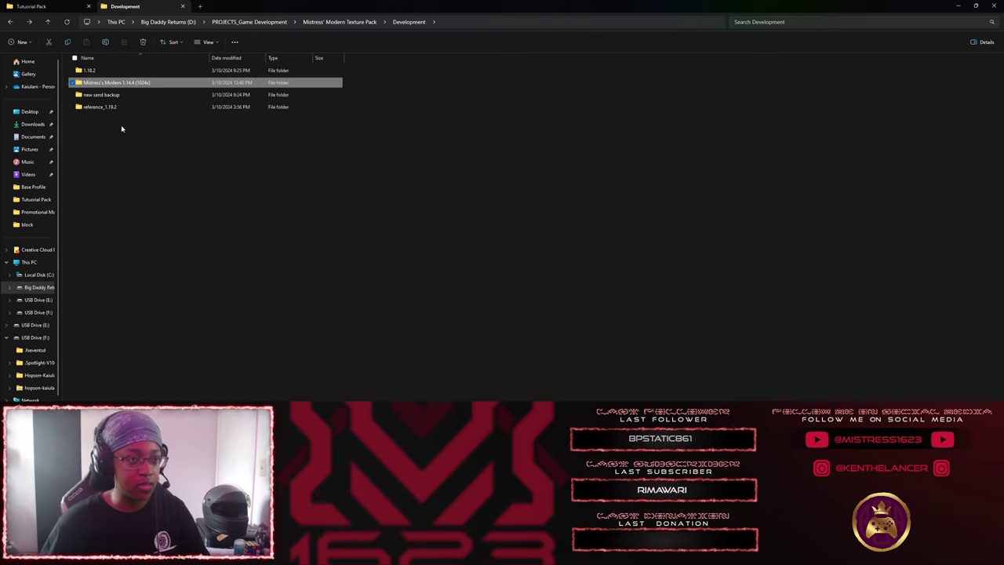
pyautogui.doubleClick(89, 70)
pyautogui.hotkey('alt', 'Left')
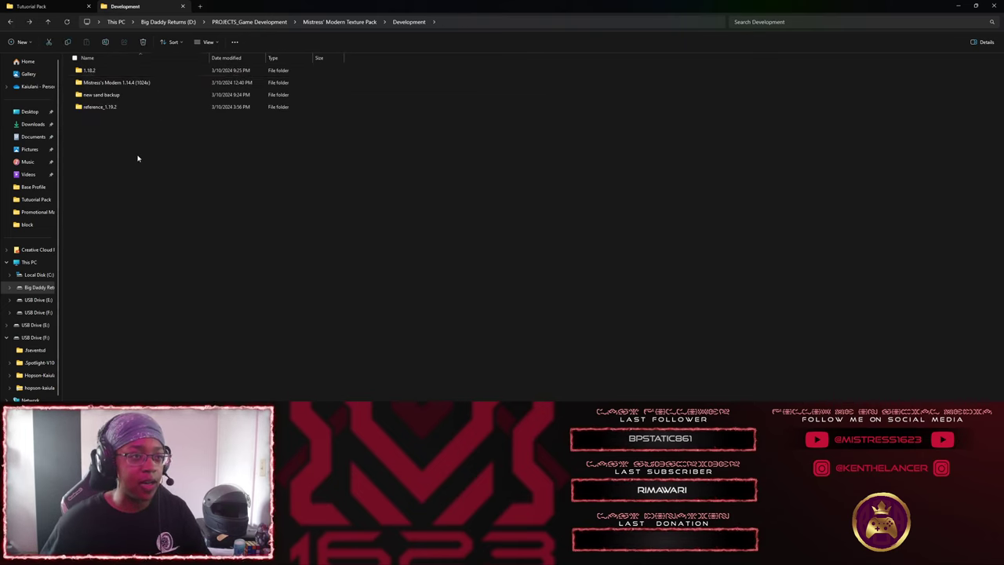
pyautogui.click(100, 72)
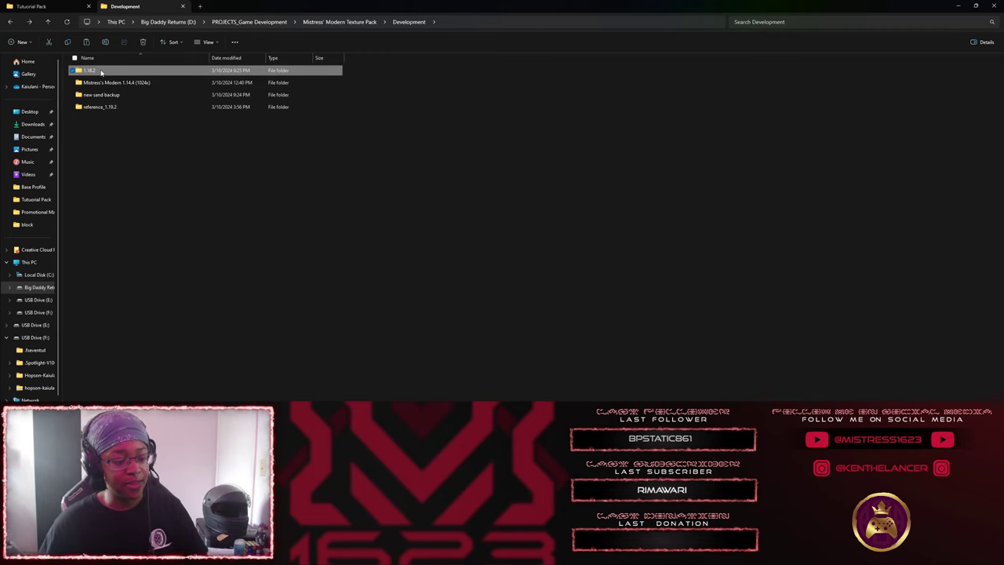
# Paste the copied 1.18.2 folder into Mistress' Modern Texture Pack, using the first File Explorer tab.
pyautogui.hotkey('alt', 'Up')
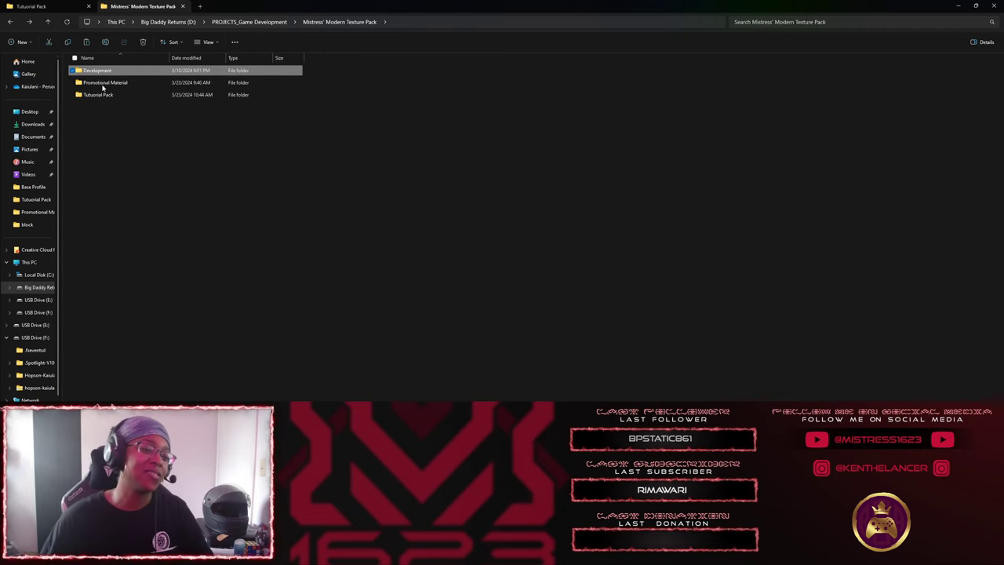
pyautogui.hotkey('ctrl', 'Tab')
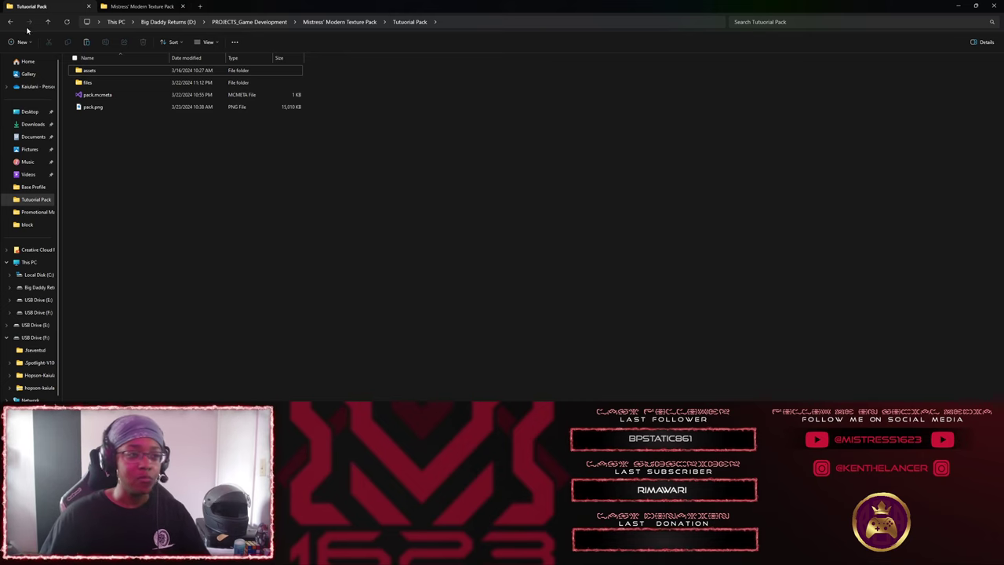
pyautogui.click(10, 21)
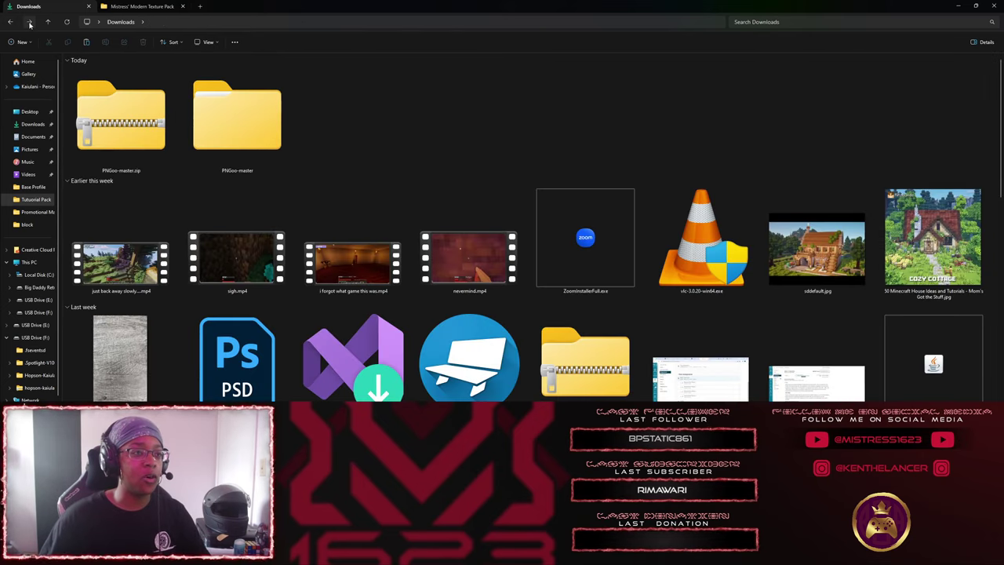
pyautogui.click(29, 21)
pyautogui.click(343, 23)
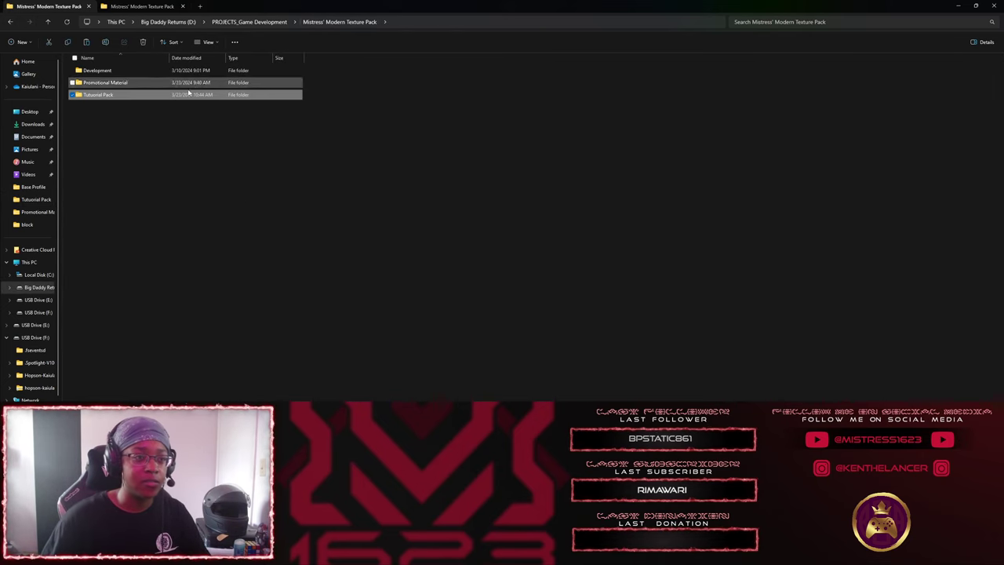
pyautogui.rightClick(102, 118)
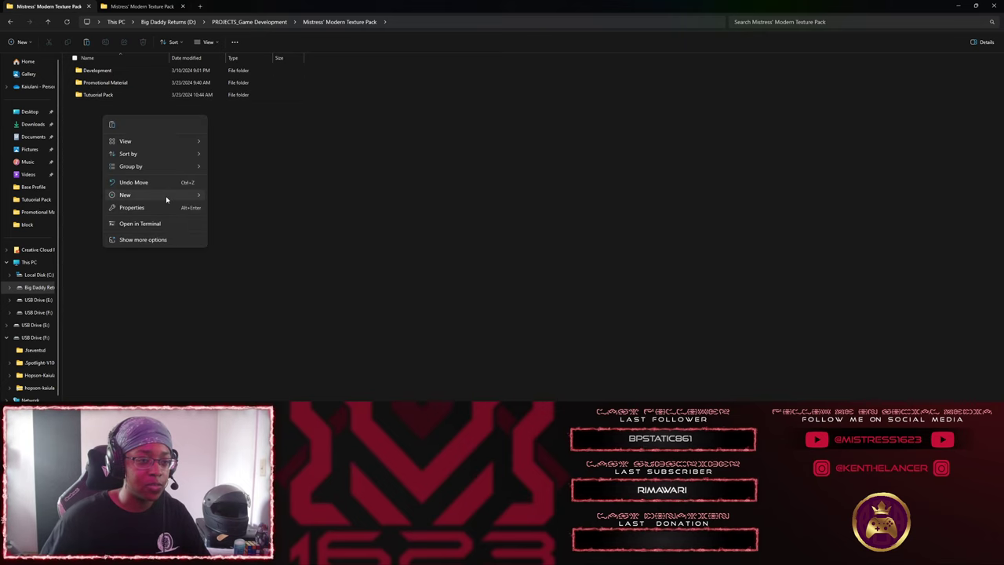
pyautogui.moveTo(171, 198)
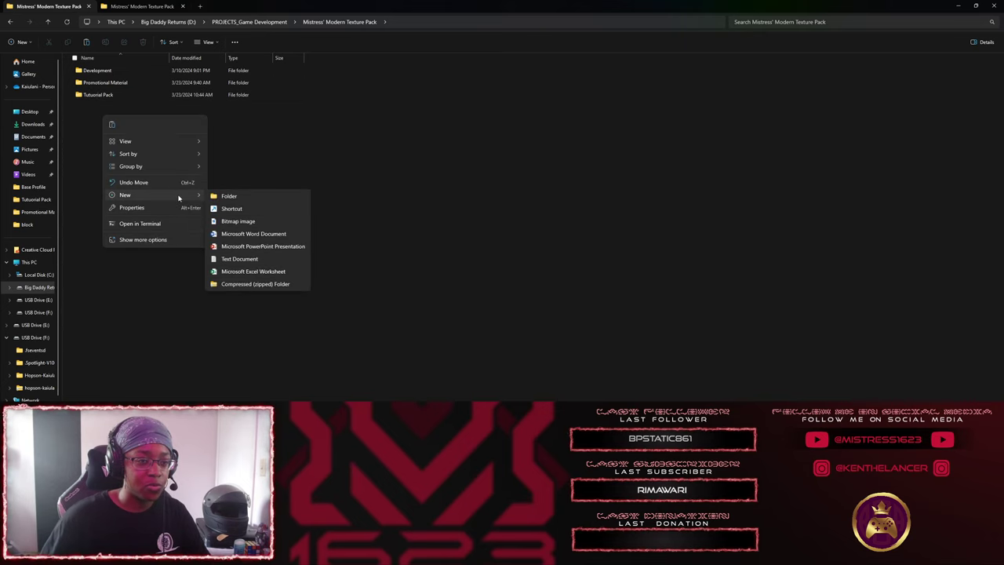
pyautogui.click(278, 145)
pyautogui.hotkey('ctrl', 'v')
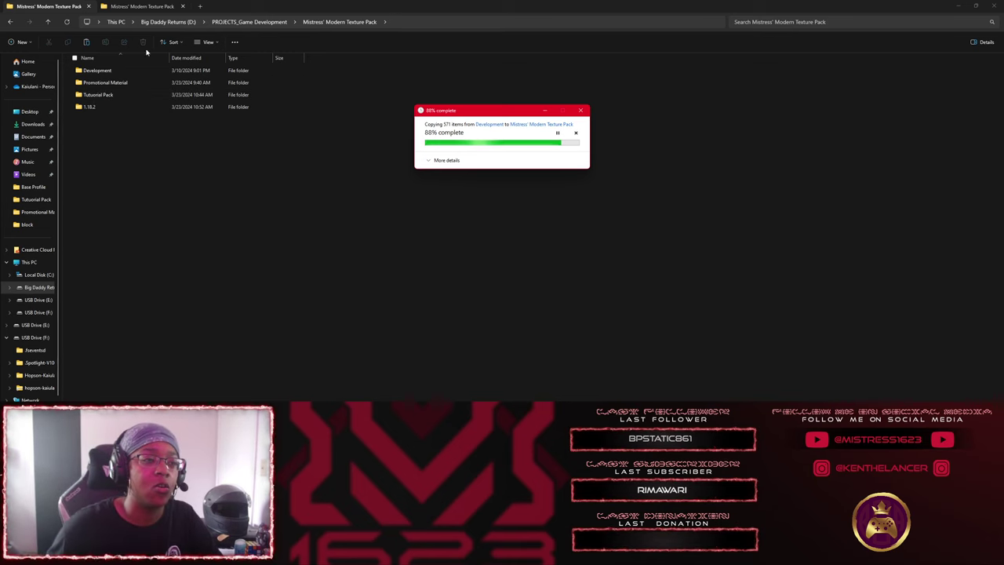
# In the second tab, open the Tutuorial Pack's assets/minecraft/textures/block folder.
pyautogui.click(145, 9)
pyautogui.click(110, 71)
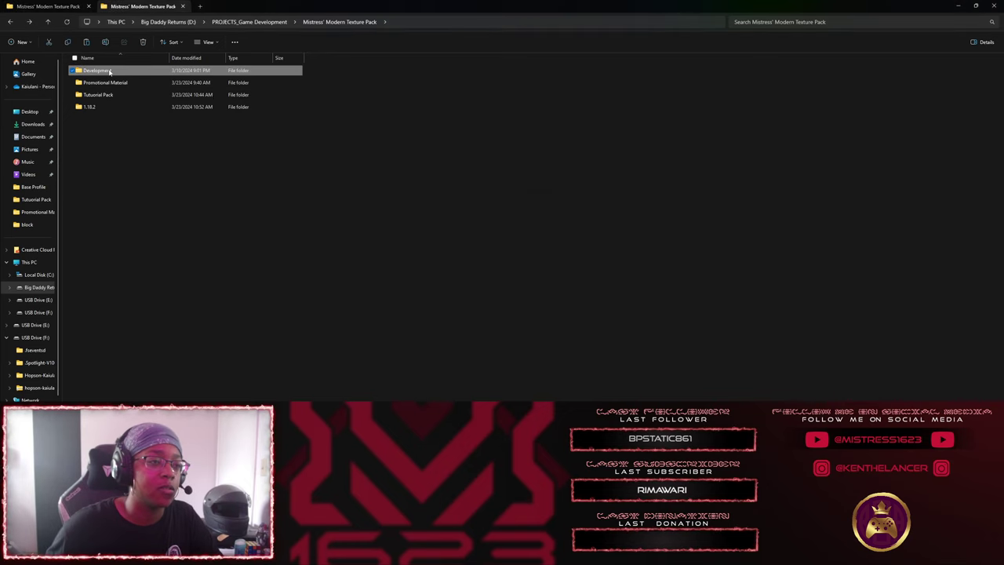
pyautogui.doubleClick(102, 94)
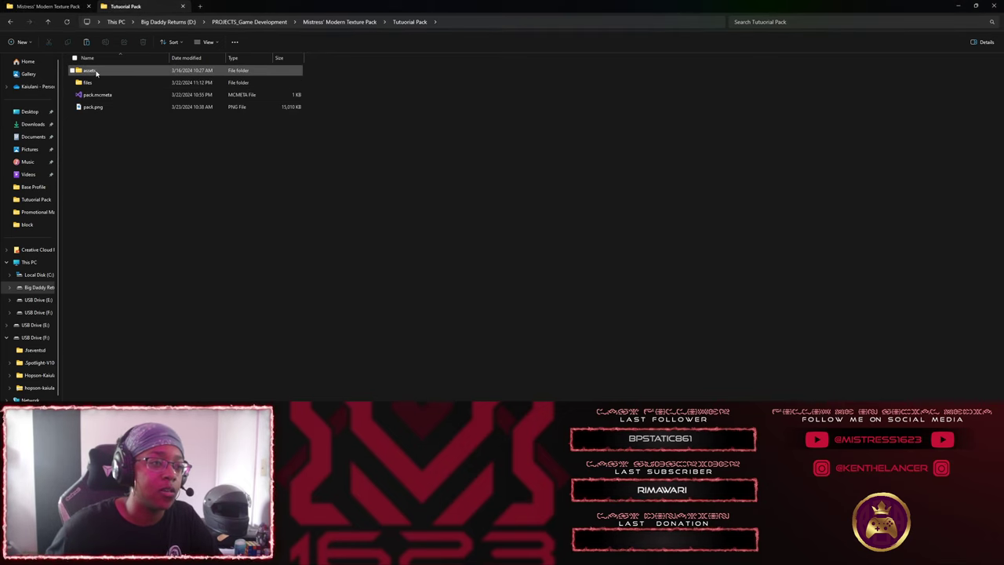
pyautogui.doubleClick(98, 72)
pyautogui.doubleClick(110, 71)
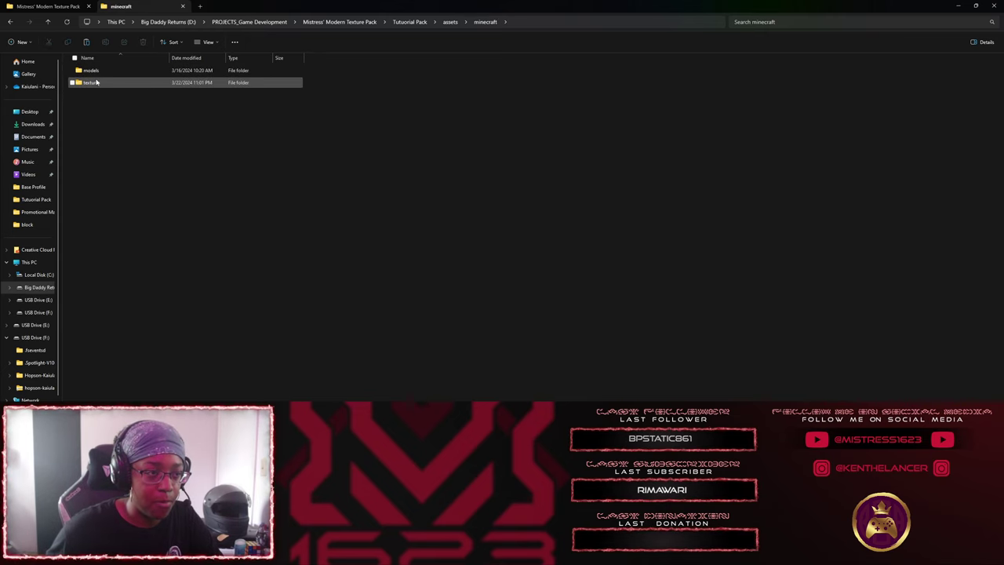
pyautogui.doubleClick(91, 82)
pyautogui.doubleClick(95, 71)
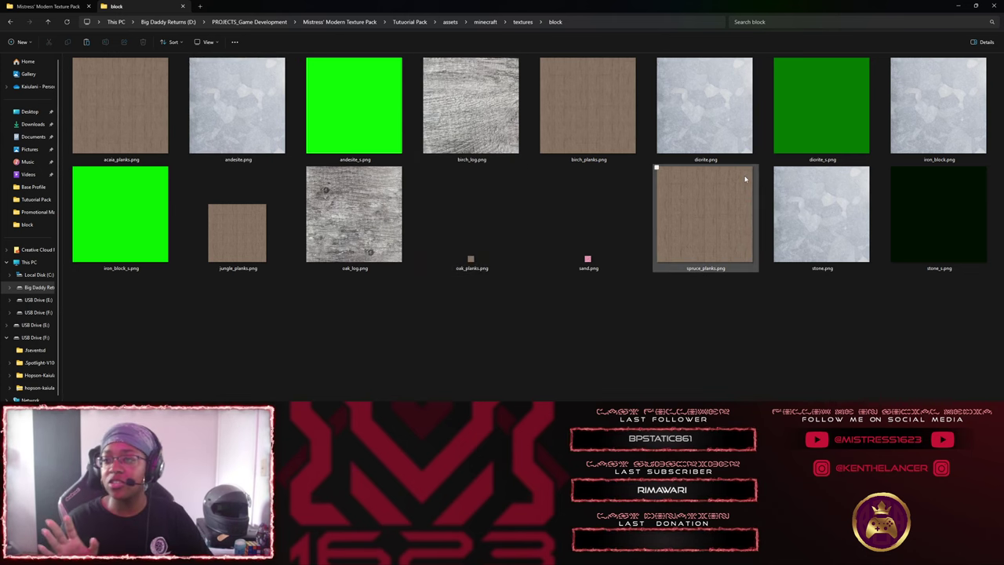
# Cut the diorite.png and diorite_s.png textures from the block folder.
pyautogui.moveTo(745, 180)
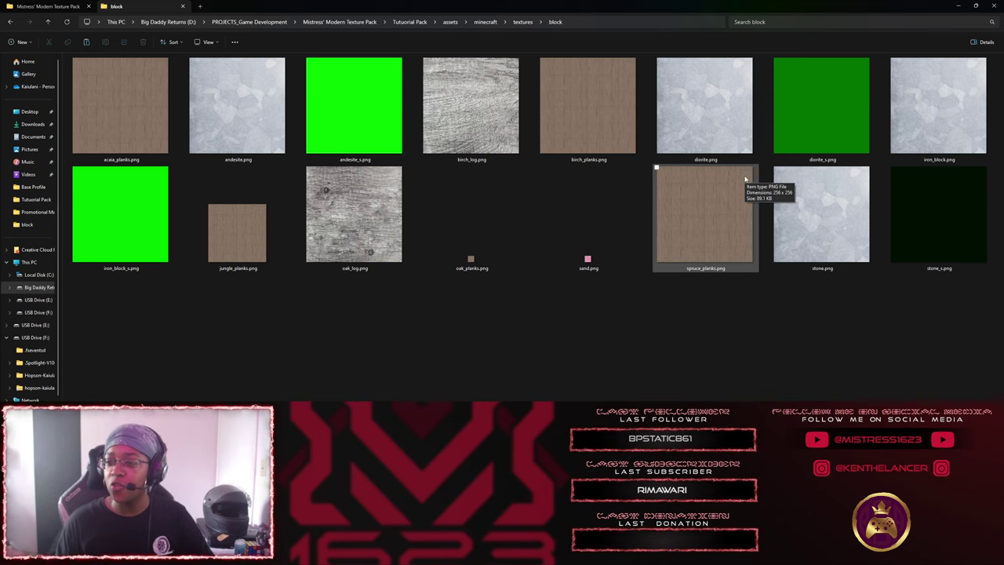
pyautogui.click(729, 135)
pyautogui.keyDown('ctrl'); pyautogui.click(844, 145); pyautogui.keyUp('ctrl')
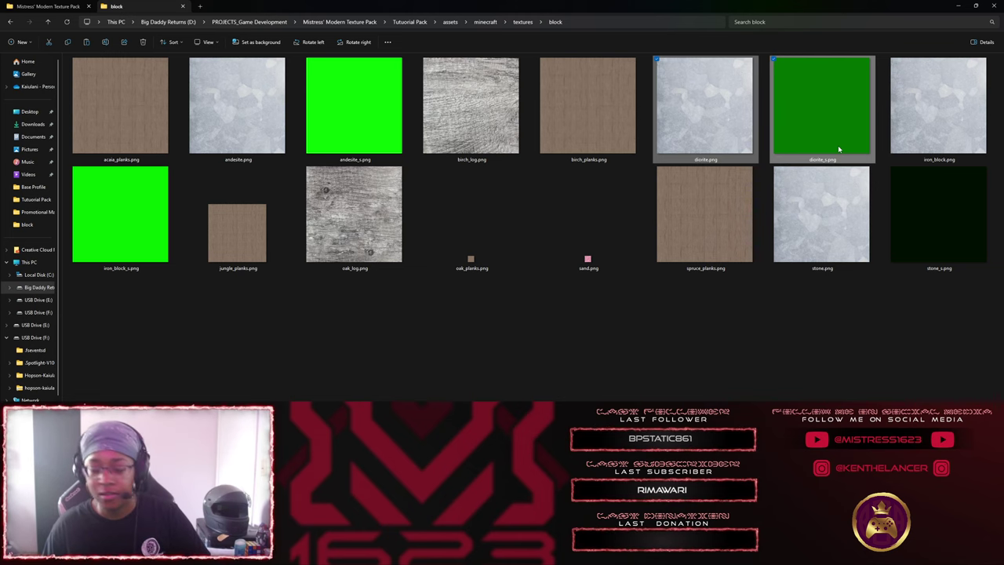
pyautogui.click(837, 145)
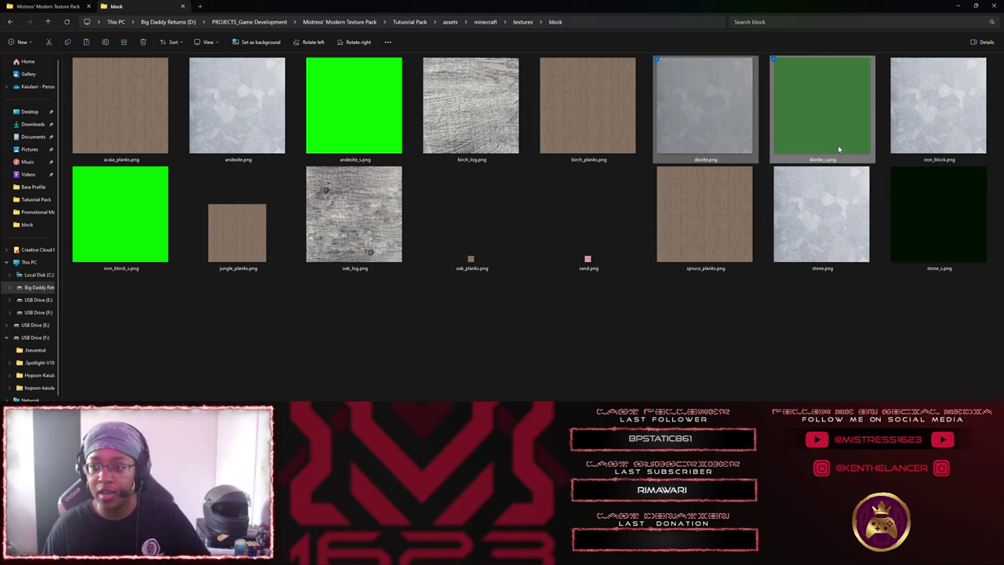
# In the first tab, rename the pasted 1.18.2 folder as tutorial pack 2.
pyautogui.click(49, 6)
pyautogui.click(117, 128)
pyautogui.click(89, 108)
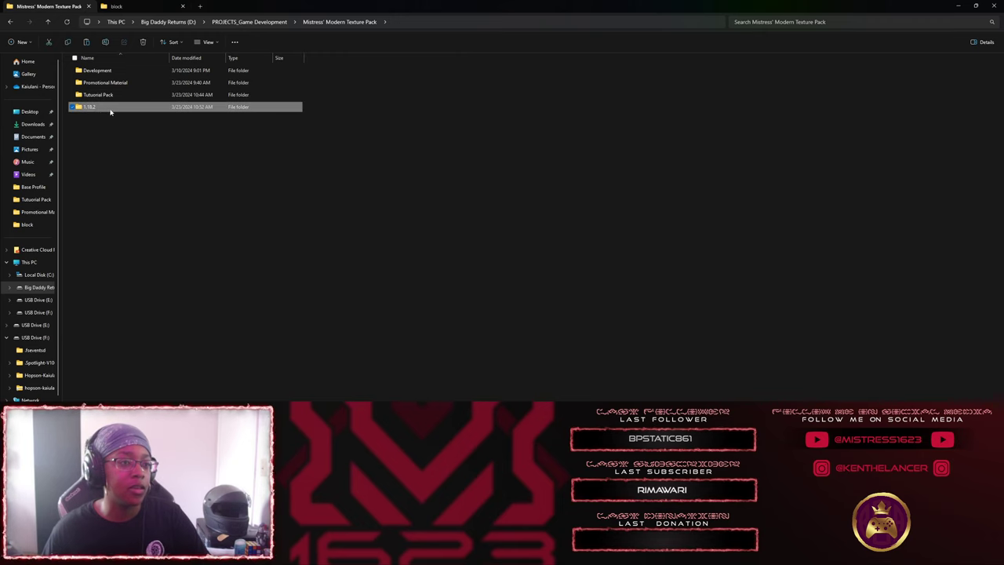
pyautogui.press('F2')
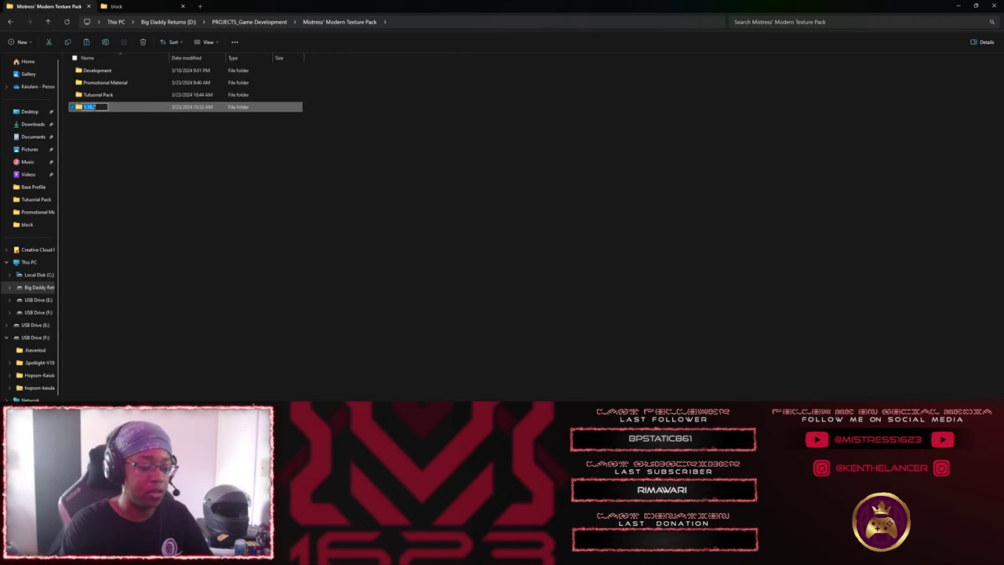
pyautogui.write('tutorial pack')
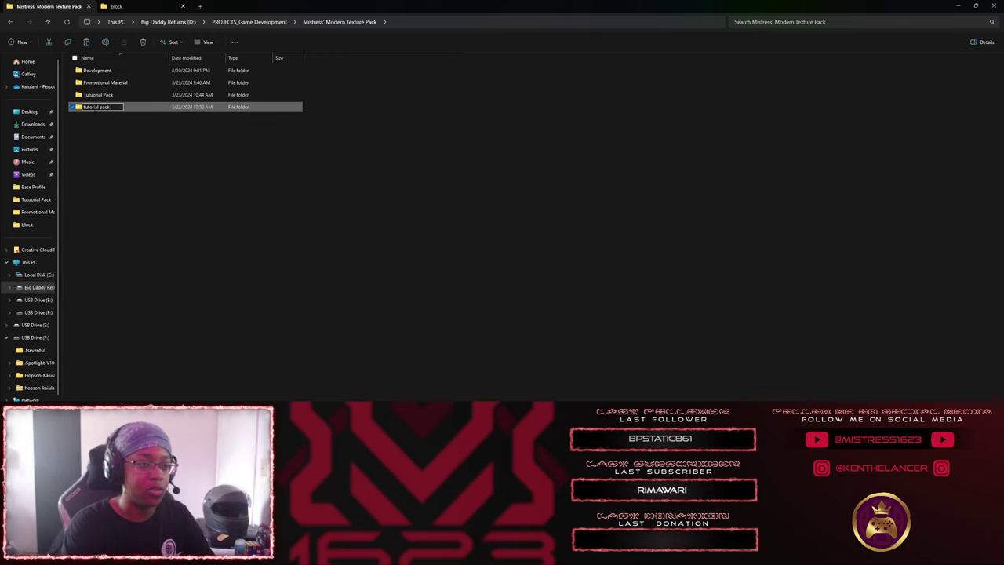
pyautogui.write(' 2')
pyautogui.press('Return')
# Open the assets/minecraft/textures/block folder inside tutorial pack 2.
pyautogui.doubleClick(108, 106)
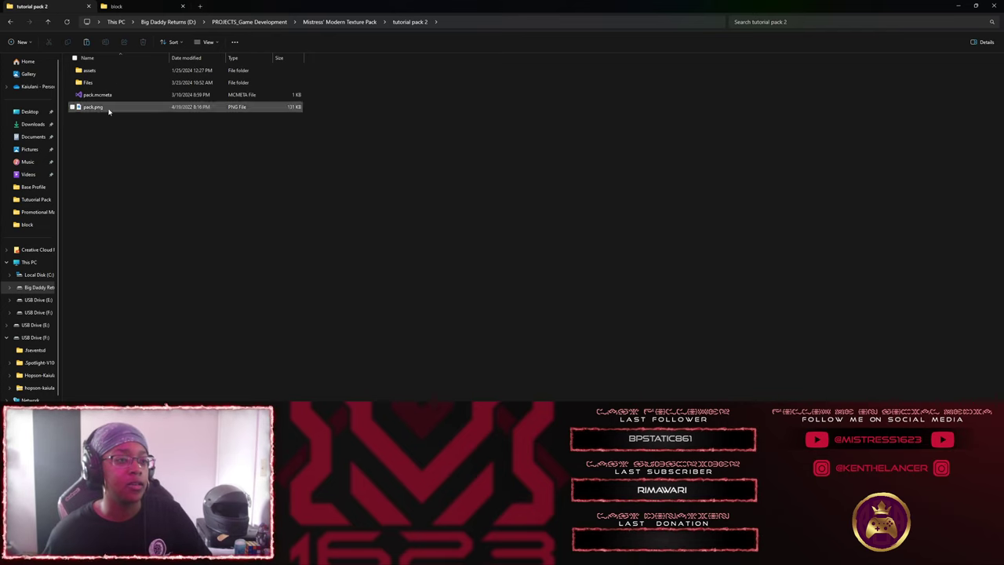
pyautogui.doubleClick(91, 70)
pyautogui.doubleClick(90, 70)
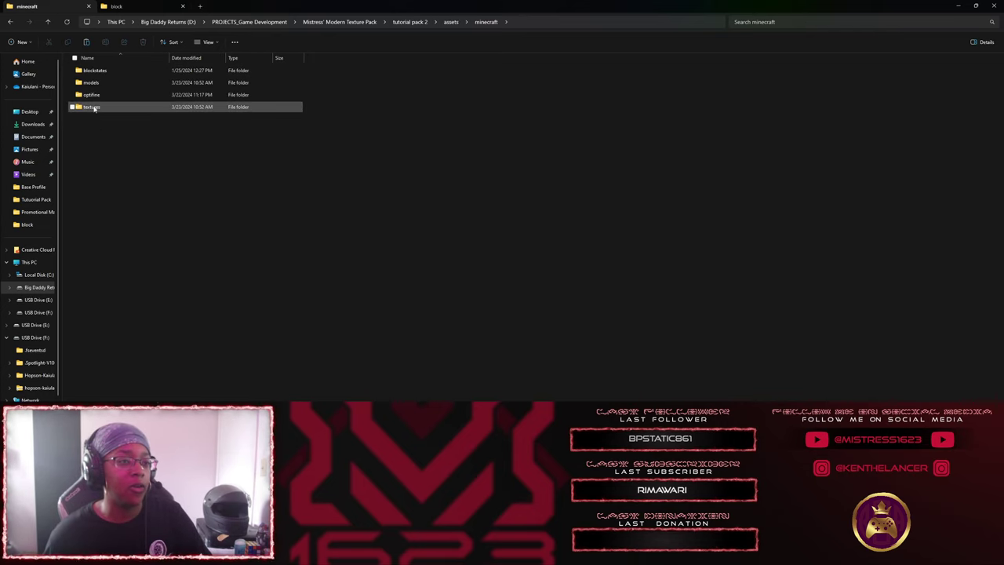
pyautogui.doubleClick(91, 106)
pyautogui.doubleClick(91, 71)
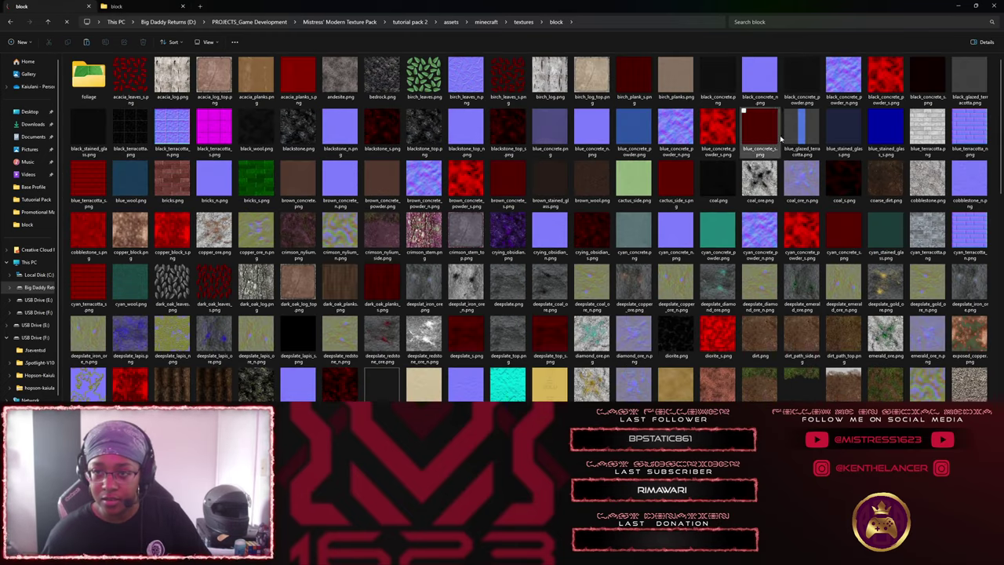
# Search the block folder for "dio", and paste the cut diorite textures into that folder, replacing the existing files.
pyautogui.click(785, 21)
pyautogui.write('dio')
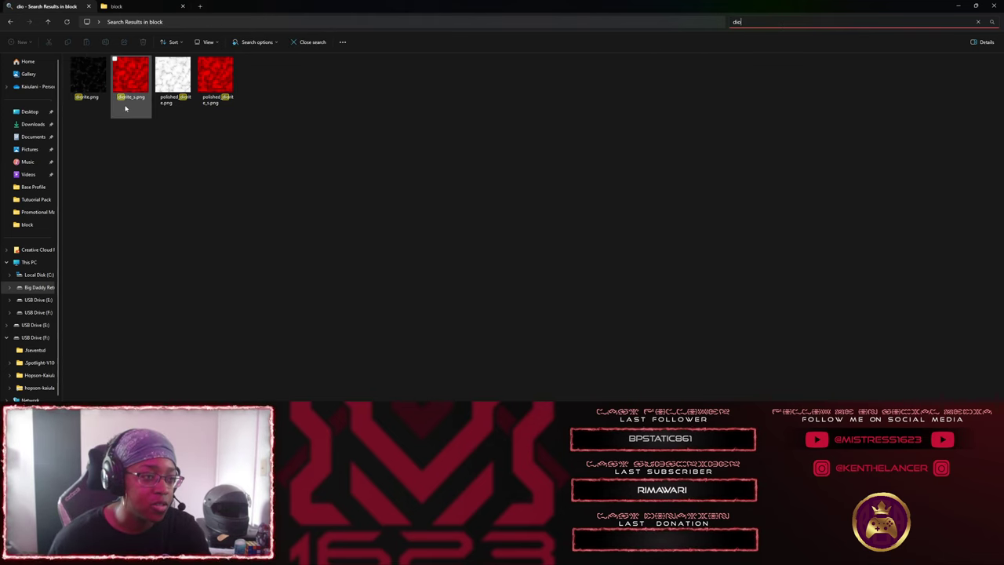
pyautogui.click(160, 184)
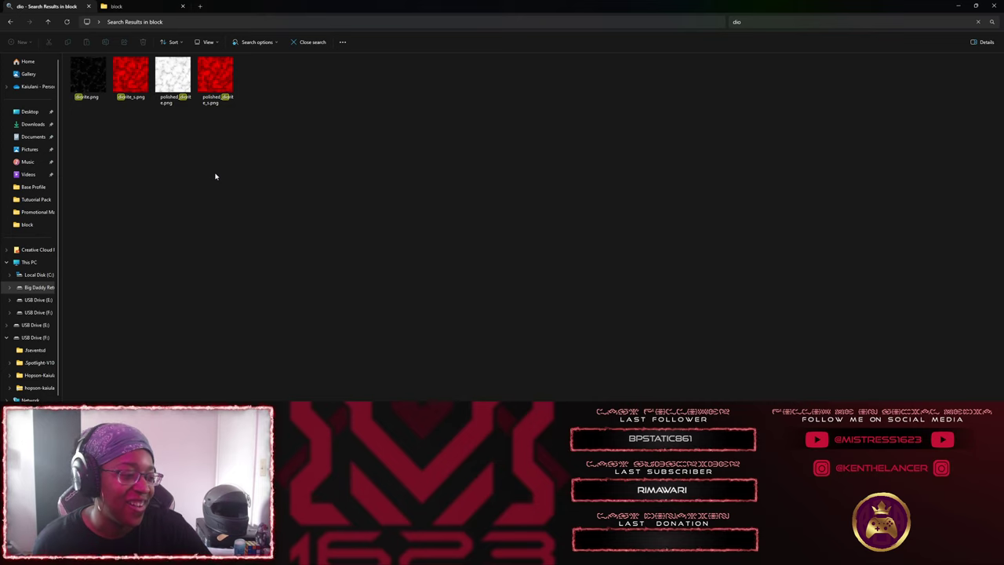
pyautogui.click(66, 23)
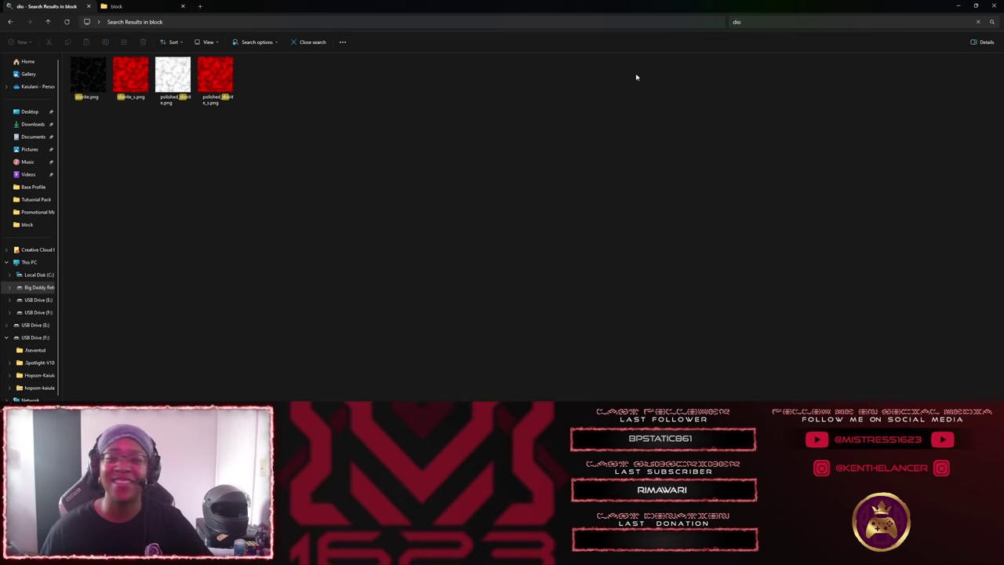
pyautogui.hotkey('alt', 'Left')
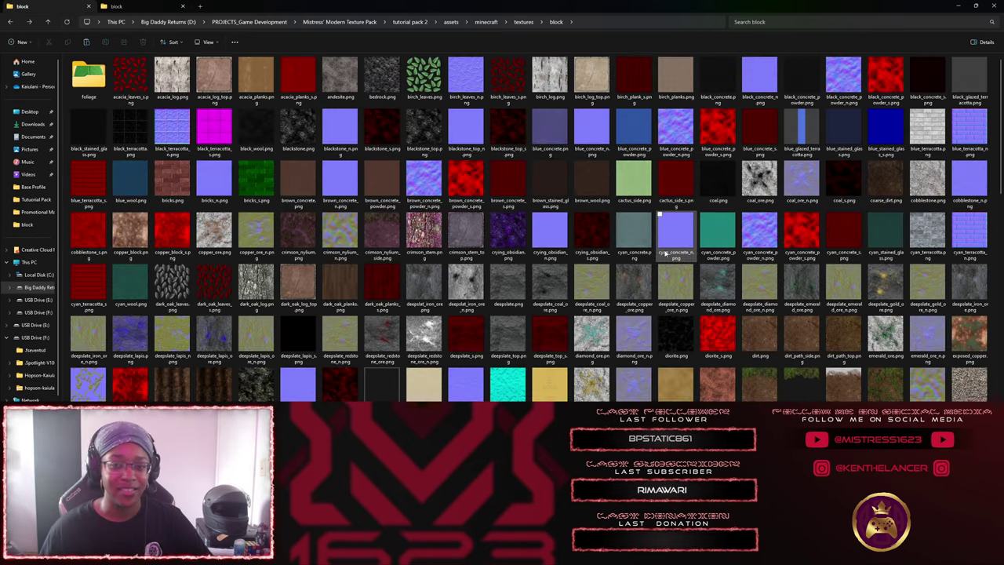
pyautogui.hotkey('ctrl', 'v')
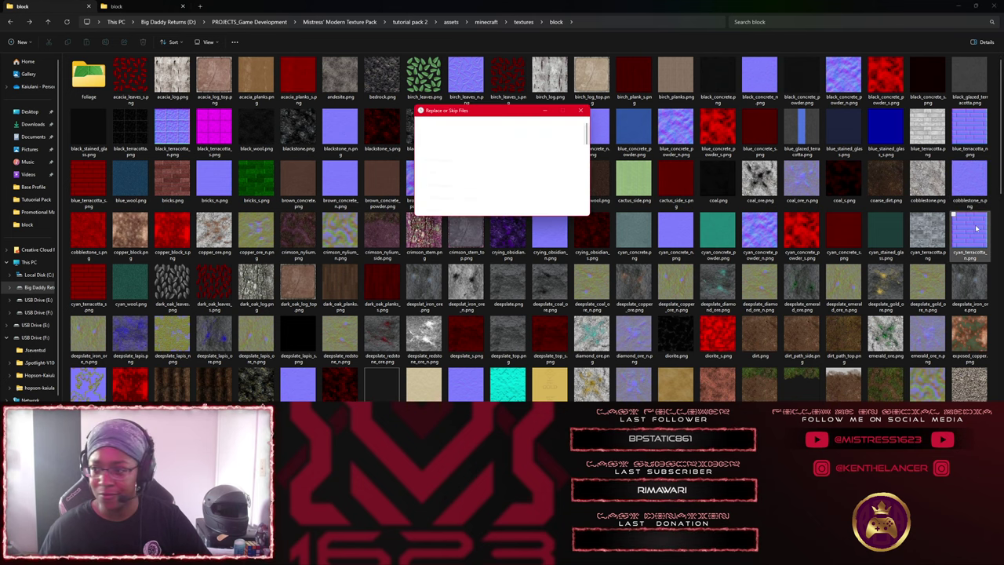
pyautogui.click(518, 154)
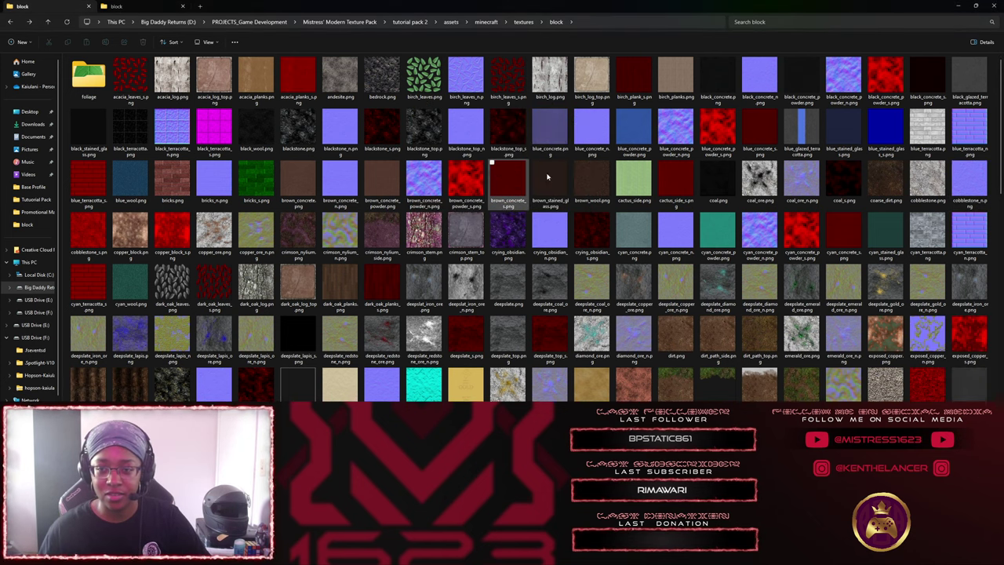
# Search the block folder for "di" to check the replaced diorite.png and diorite_s.png, and leave the search results.
pyautogui.click(784, 22)
pyautogui.write('dior')
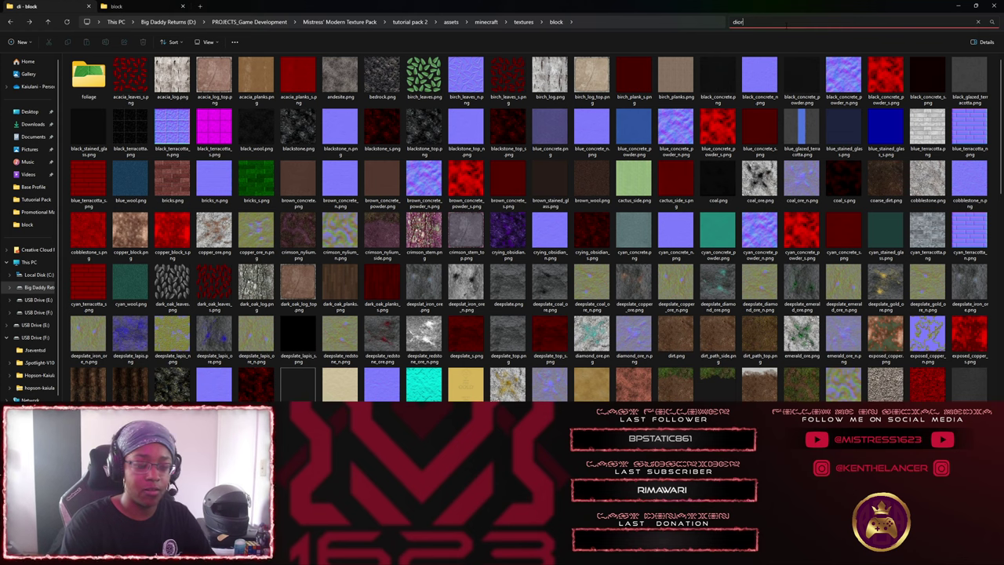
pyautogui.press('BackSpace')
pyautogui.press('BackSpace')
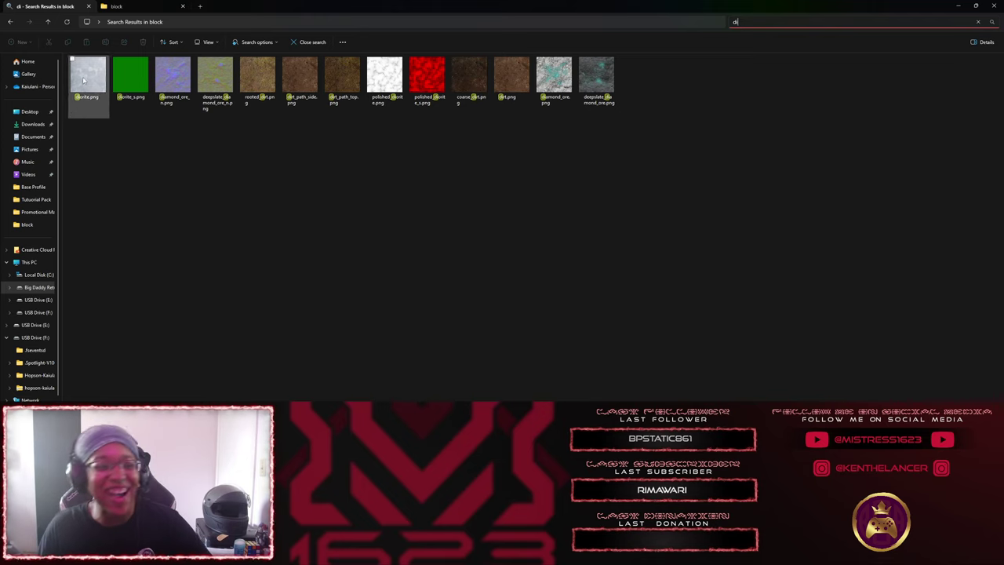
pyautogui.click(11, 22)
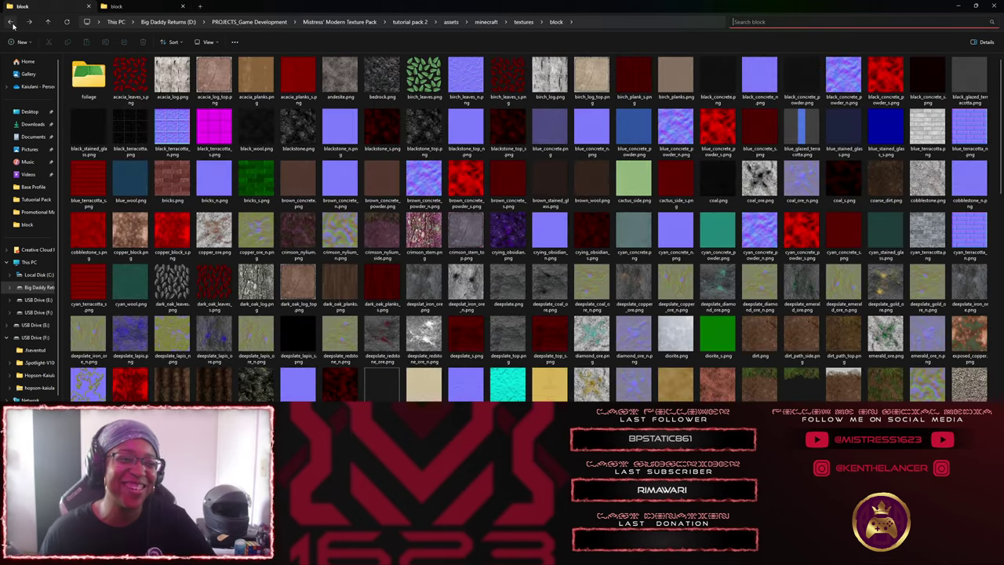
# Compress assets, pack.mcmeta and pack.png from the tutorial pack 2 folder into a ZIP file named tutorial pack 2.zip.
pyautogui.click(11, 22)
pyautogui.click(11, 22)
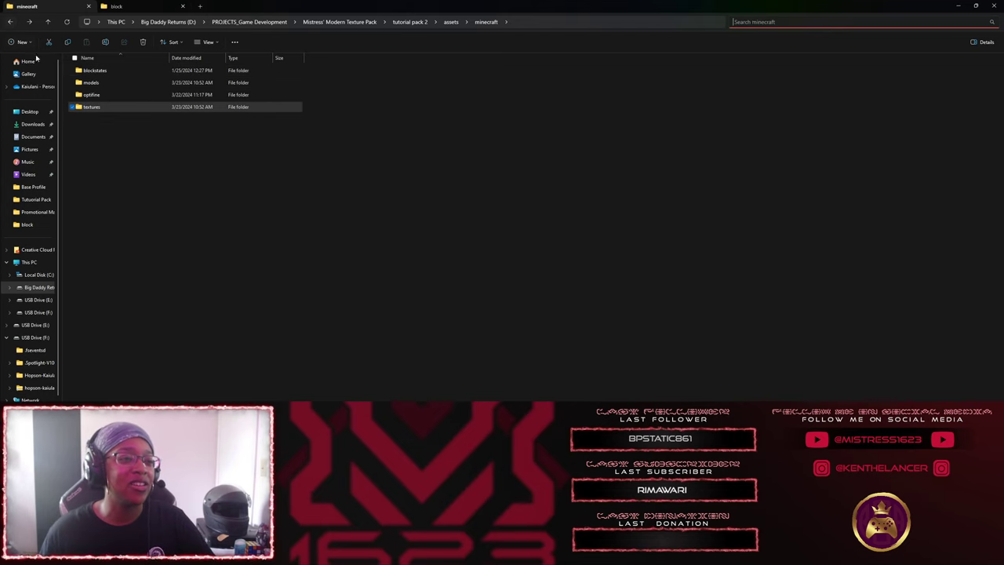
pyautogui.click(11, 21)
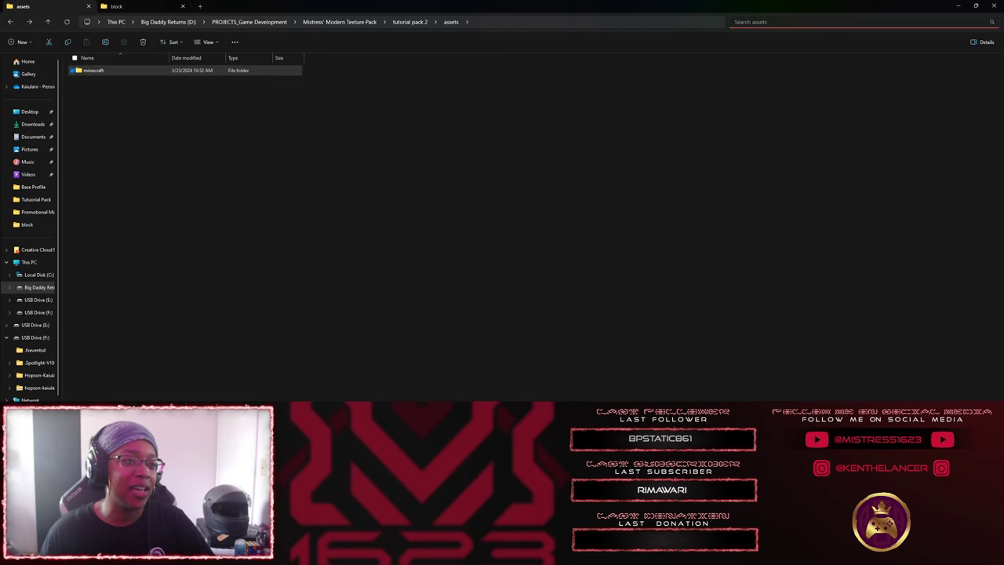
pyautogui.click(408, 22)
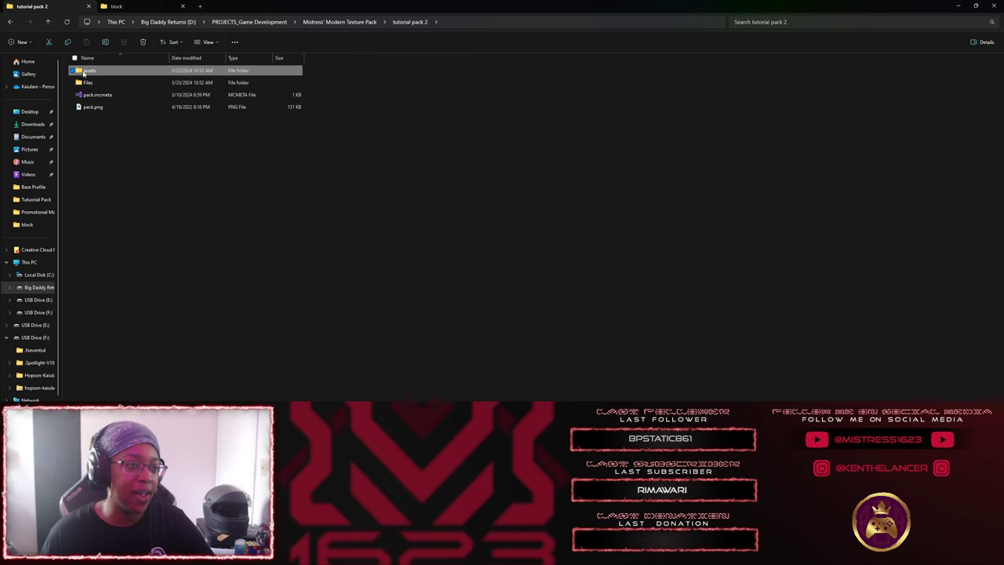
pyautogui.keyDown('ctrl'); pyautogui.click(110, 96); pyautogui.keyUp('ctrl')
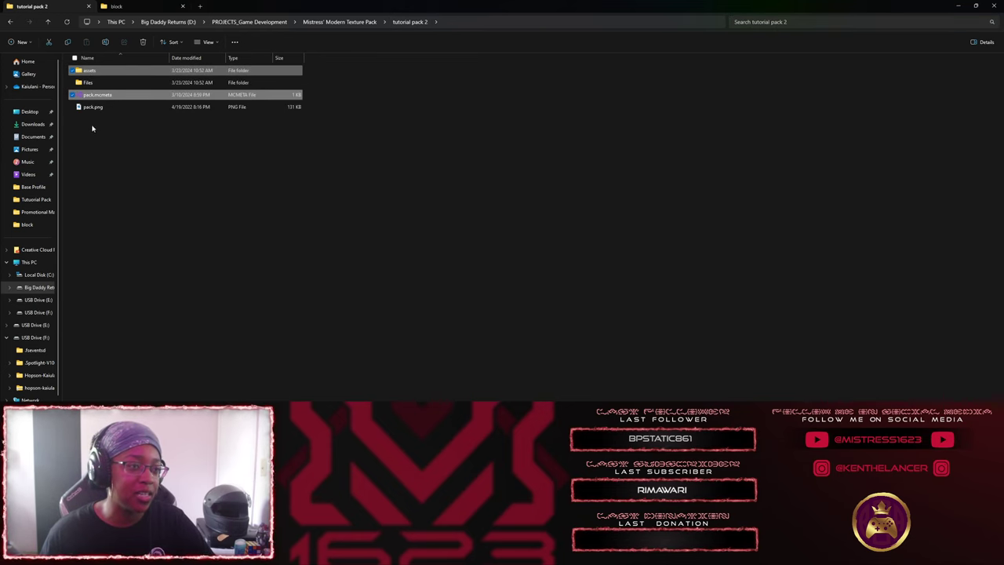
pyautogui.keyDown('ctrl'); pyautogui.click(144, 107); pyautogui.keyUp('ctrl')
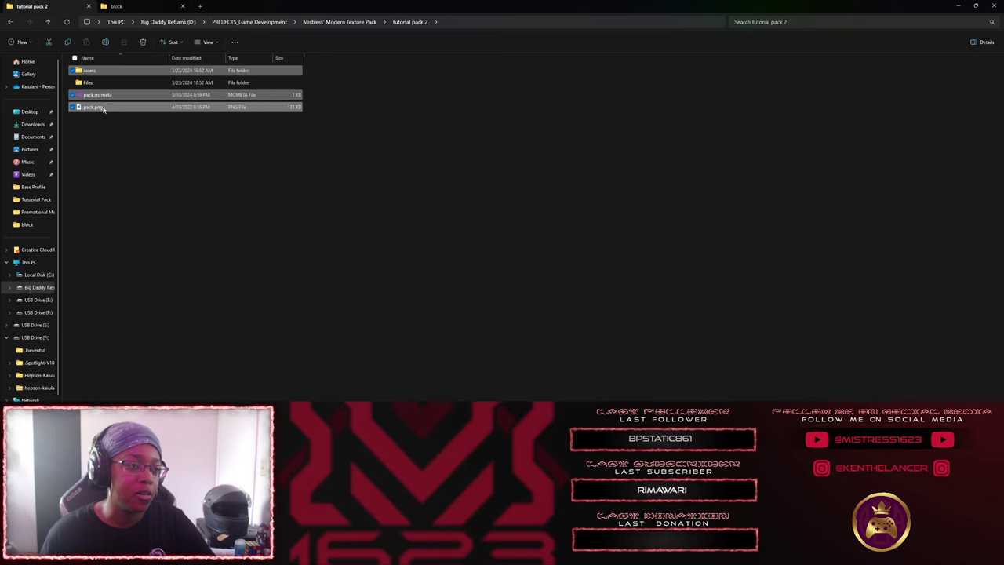
pyautogui.rightClick(103, 109)
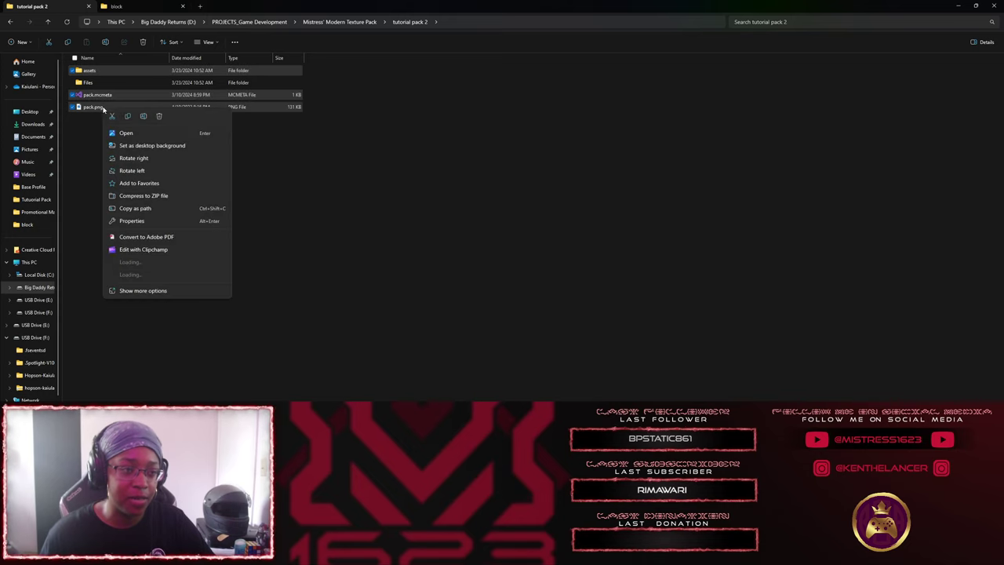
pyautogui.click(174, 199)
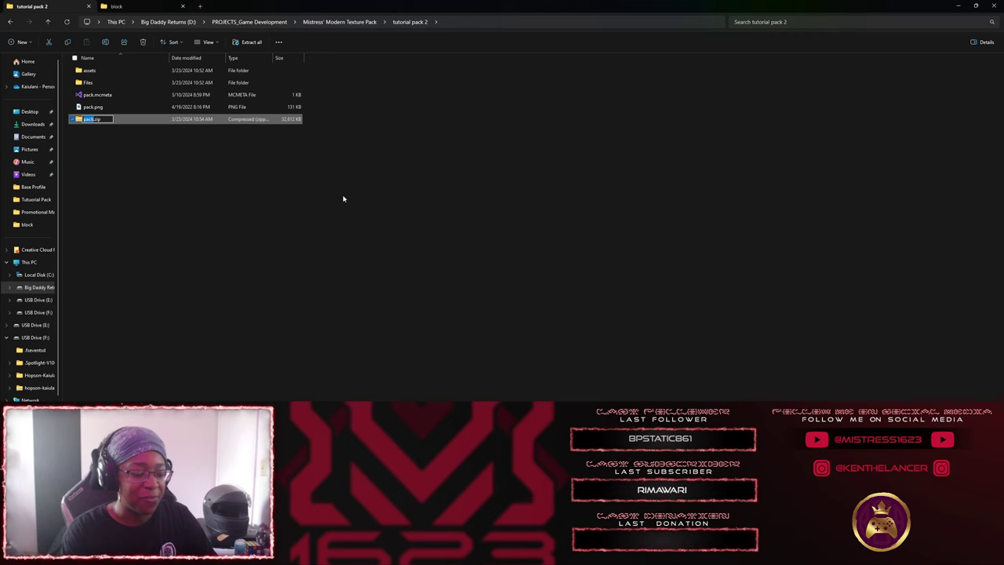
pyautogui.write('tutorial pack')
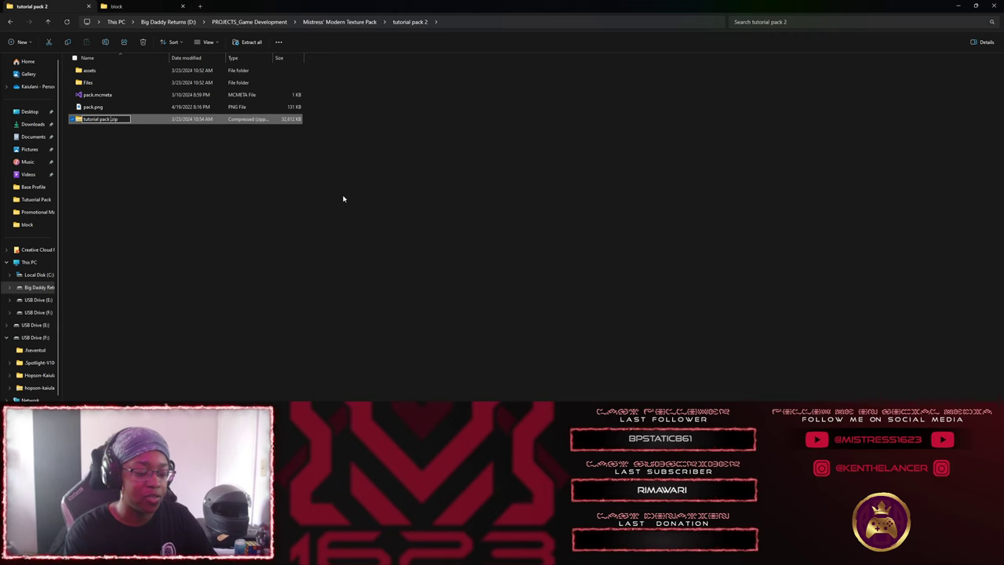
pyautogui.write(' 2')
pyautogui.click(322, 181)
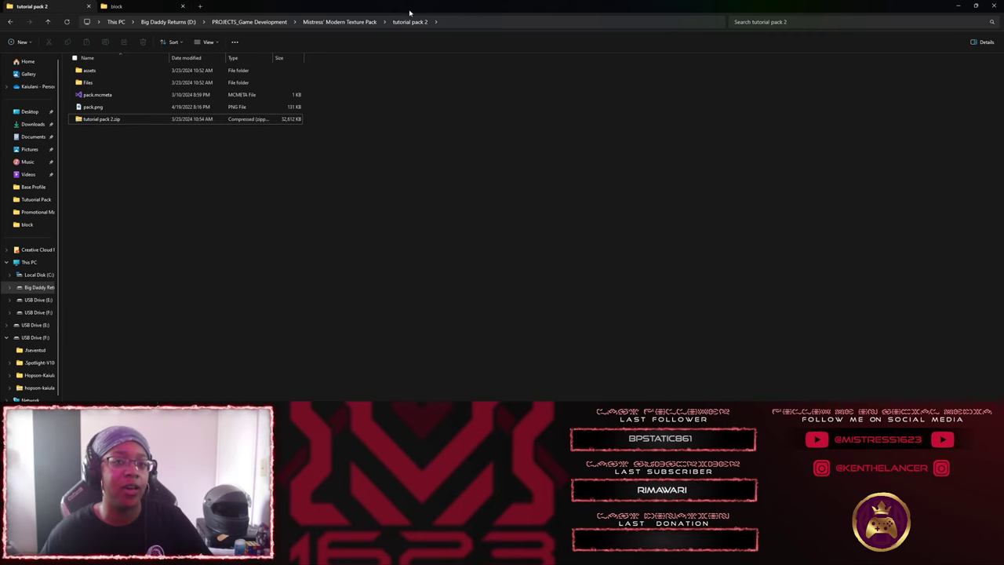
# Switch to Minecraft, open the pack folder from its resource pack options, and add tutorial pack 2.zip to it.
pyautogui.hotkey('alt', 'Tab')
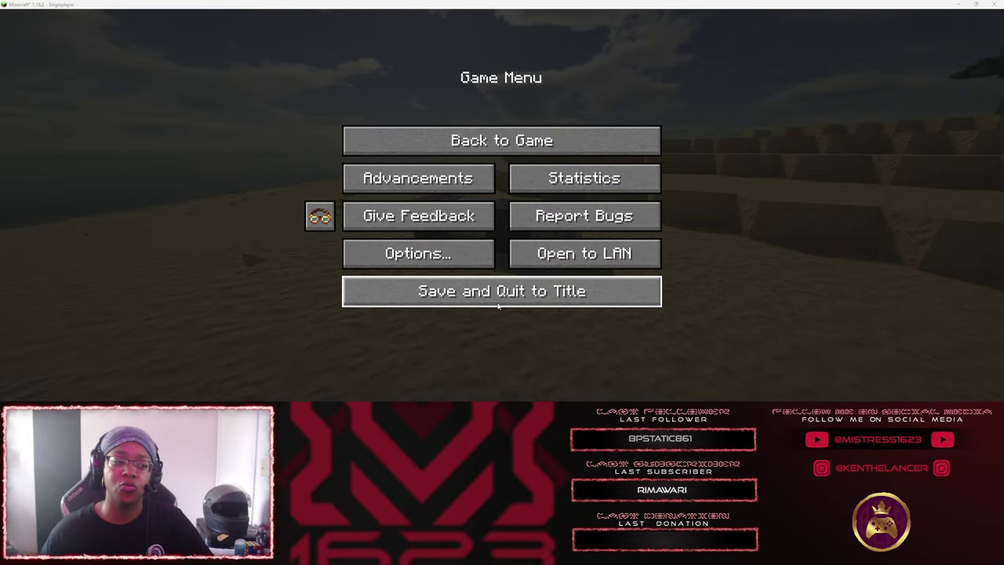
pyautogui.click(356, 255)
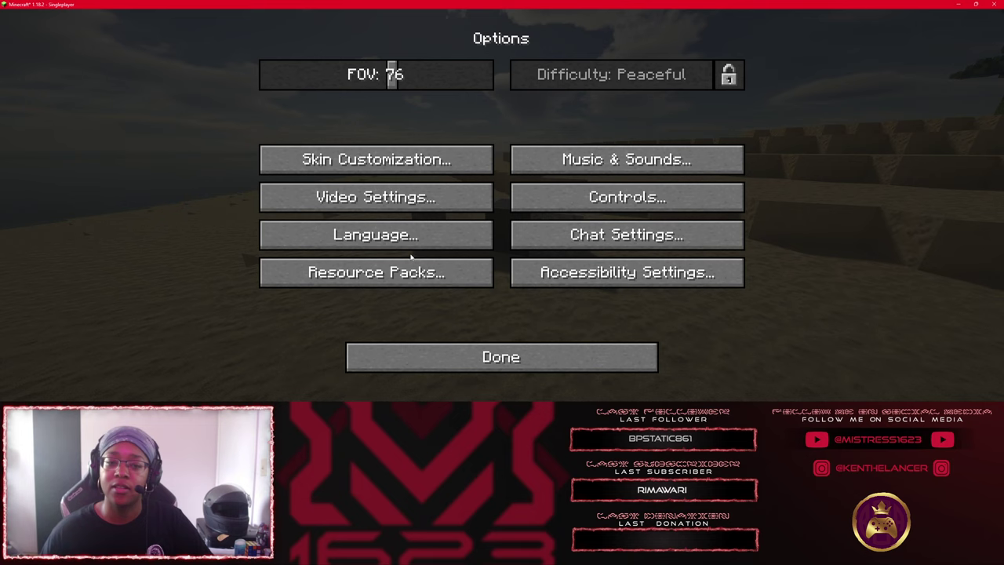
pyautogui.click(372, 280)
pyautogui.click(390, 363)
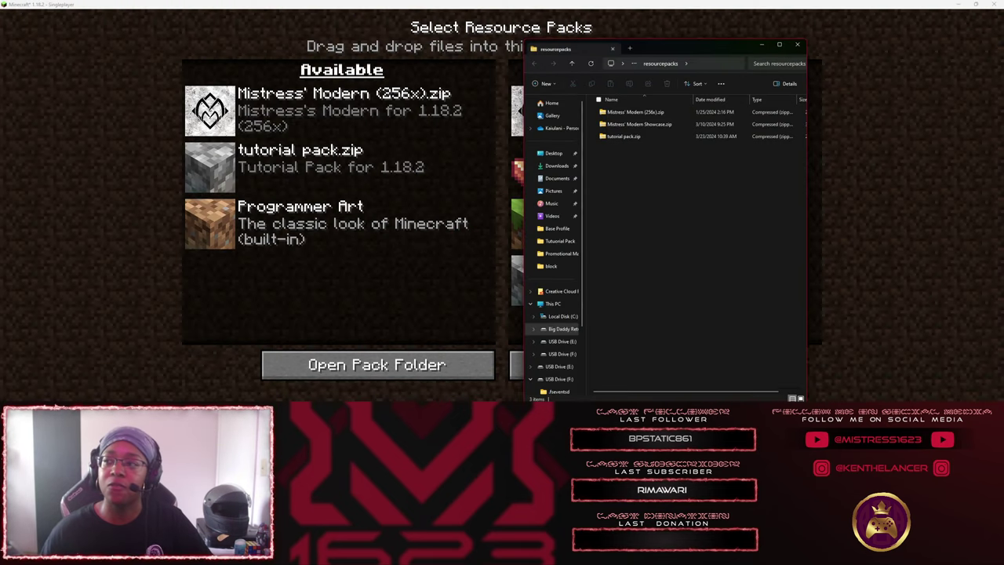
pyautogui.moveTo(1003, 251); pyautogui.dragTo(709, 231)
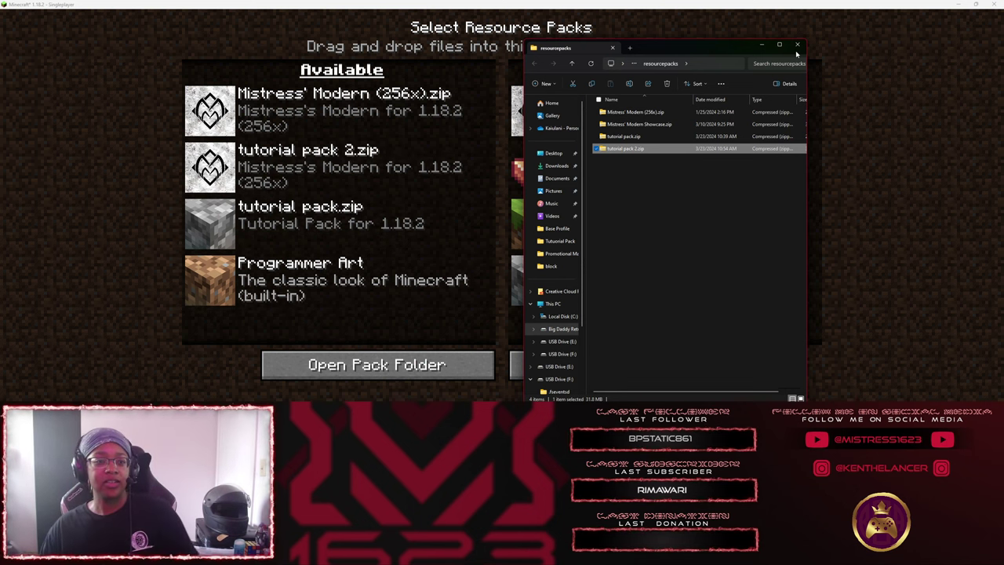
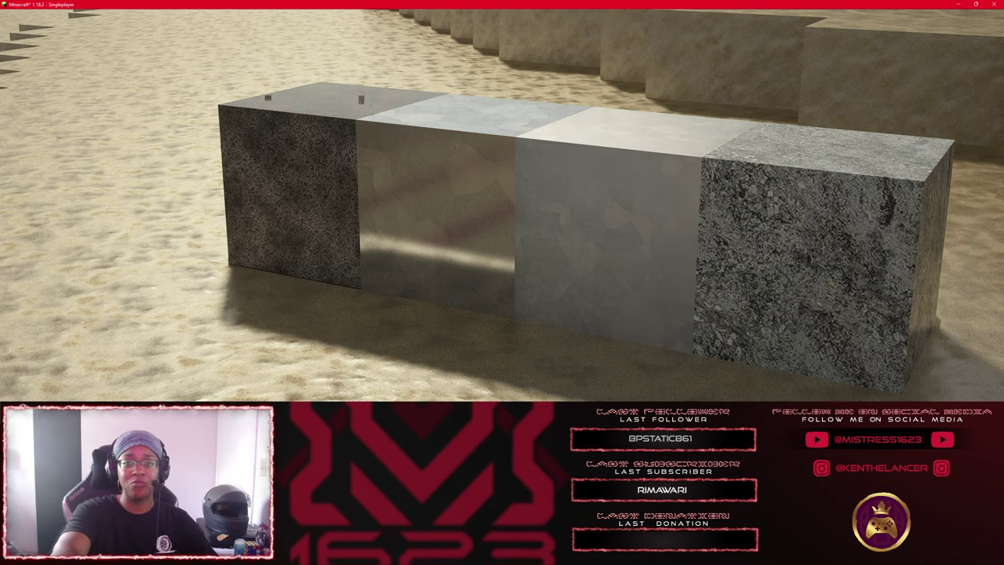
pyautogui.press('w')
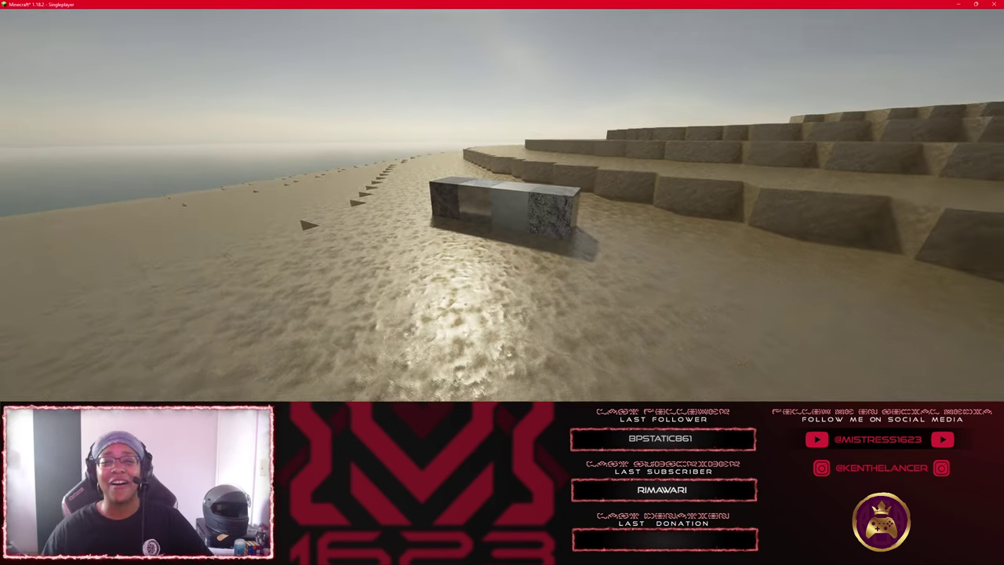
pyautogui.press('s')
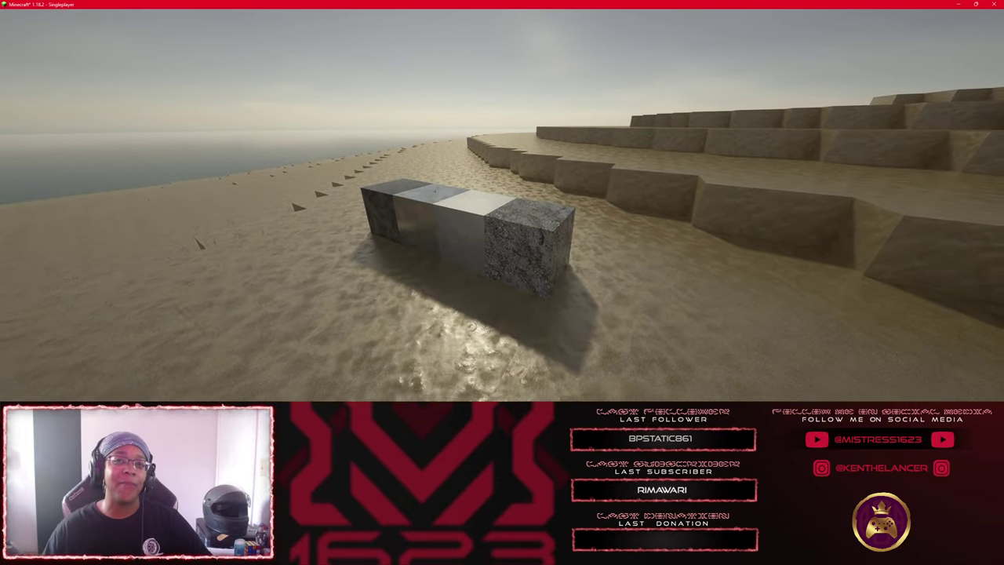
pyautogui.press('a')
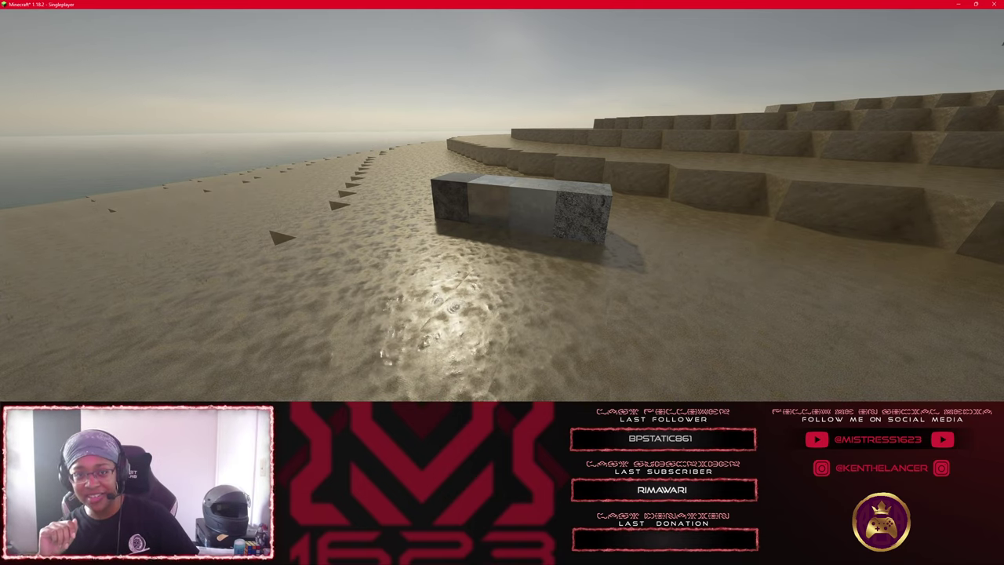
pyautogui.press('w')
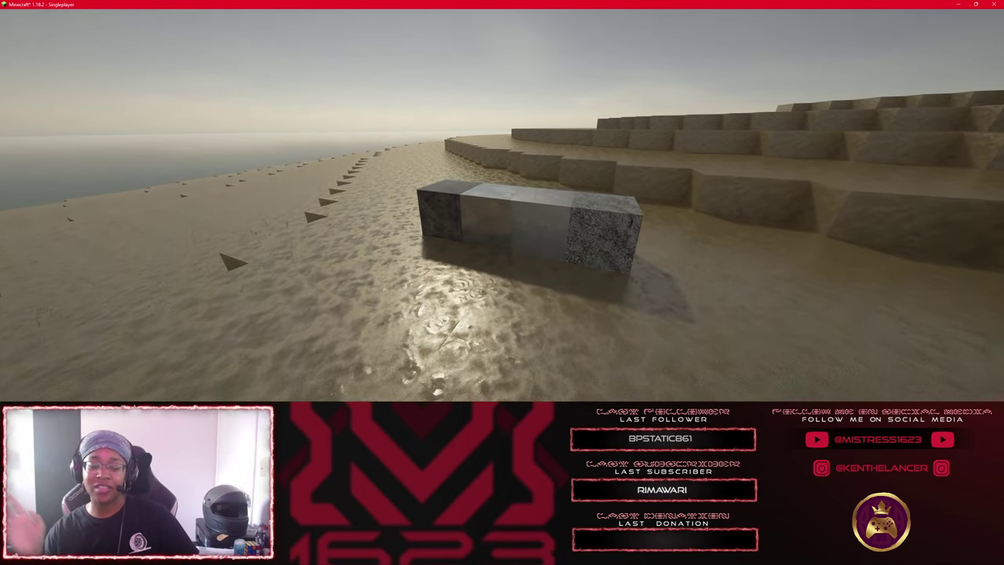
pyautogui.press('w')
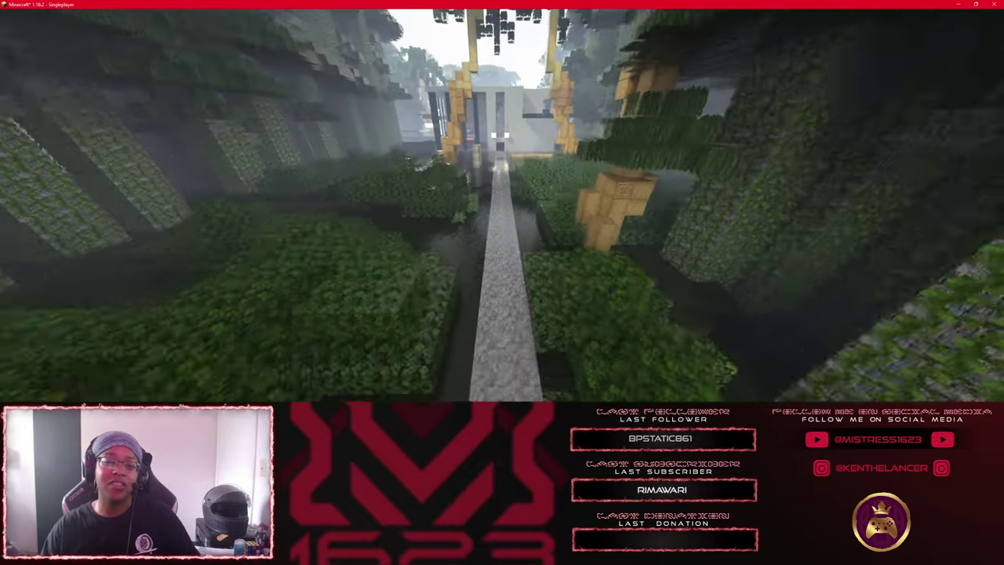
pyautogui.press('w')
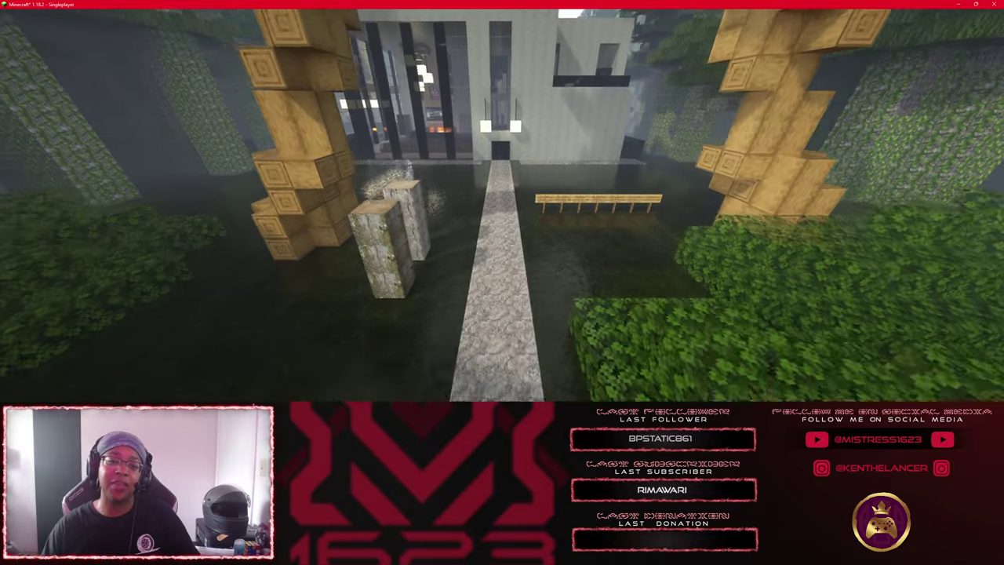
# Set the game mode to Creative with the command /gamemode creative.
pyautogui.press('w')
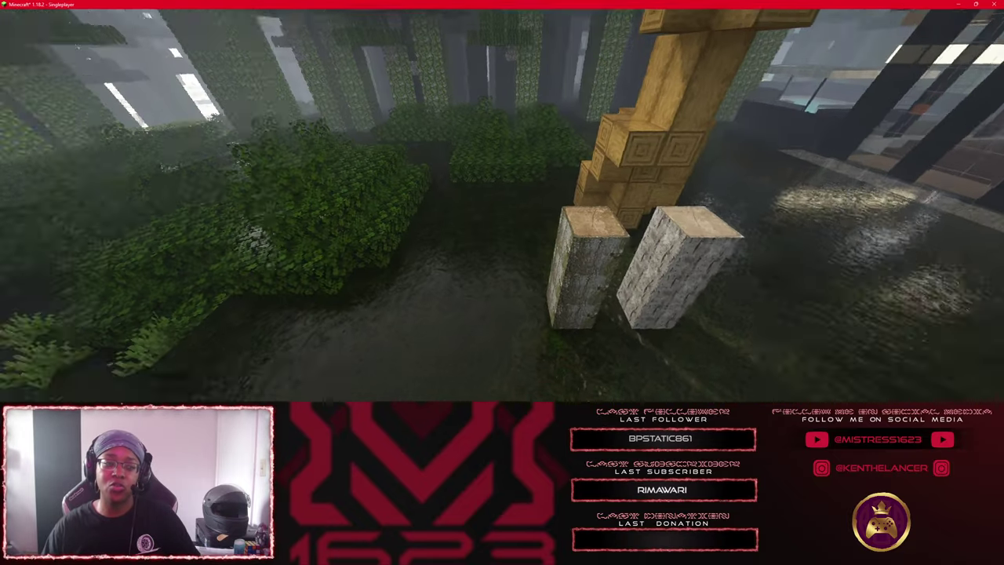
pyautogui.press('s')
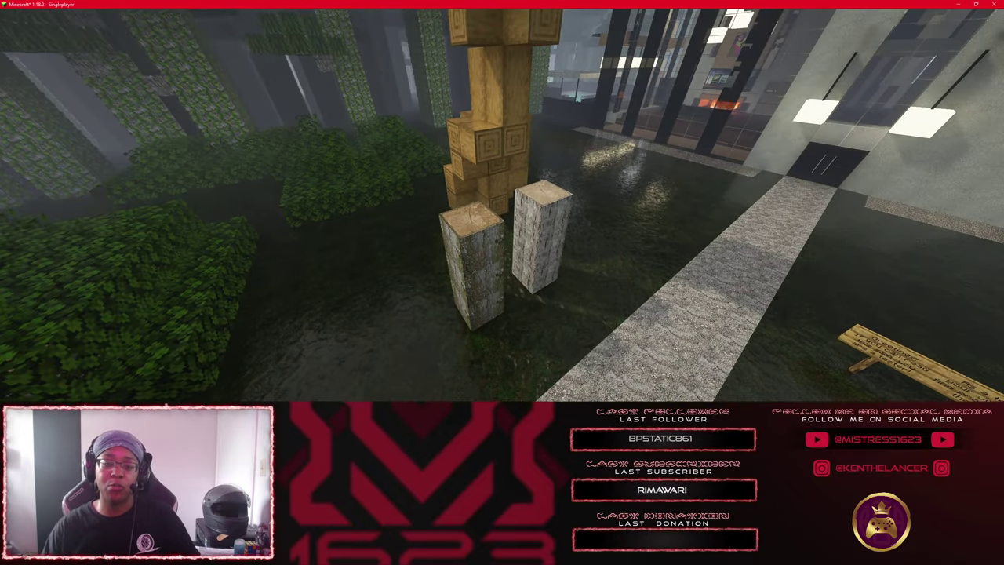
pyautogui.press('w')
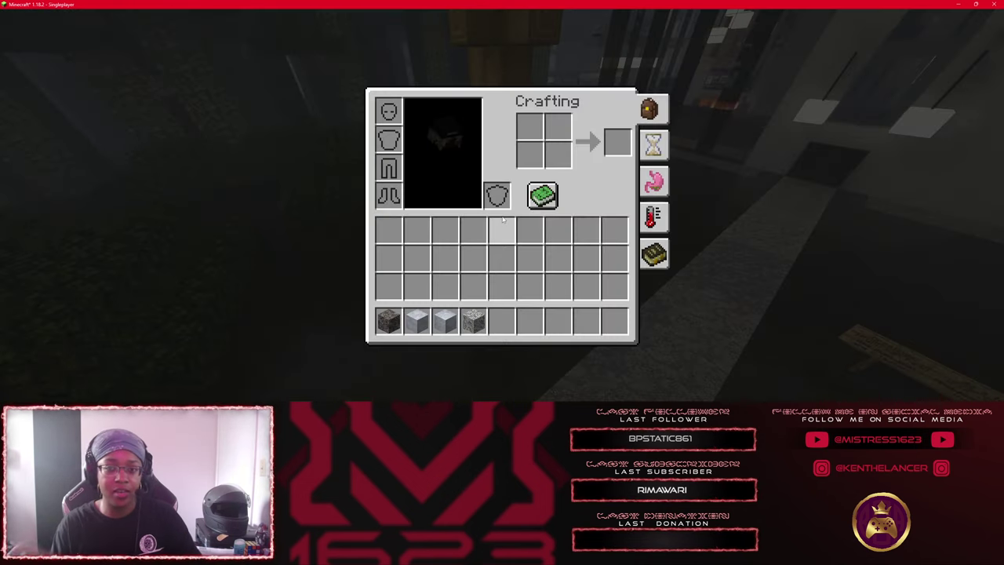
pyautogui.write('e')
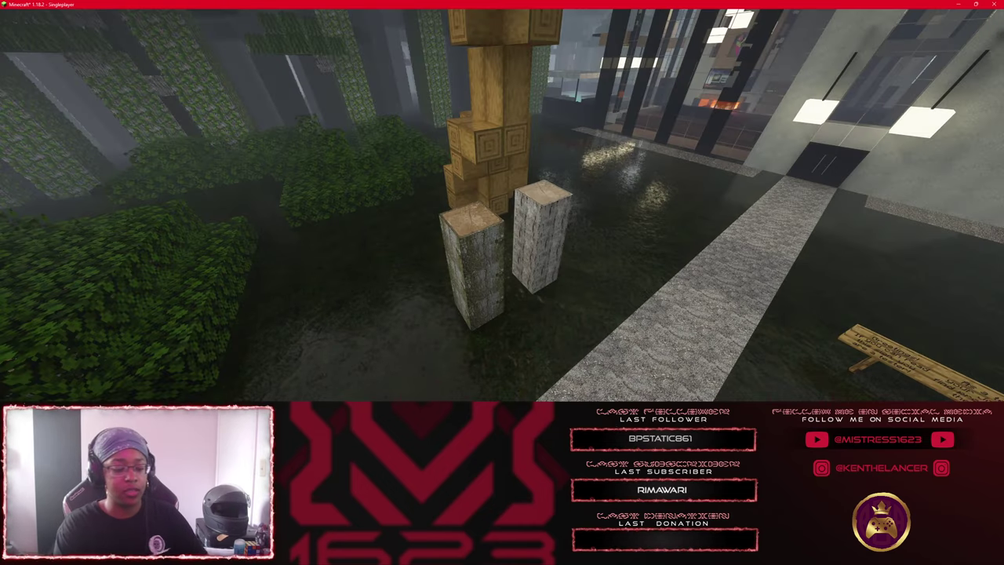
pyautogui.write('/gamemode creative')
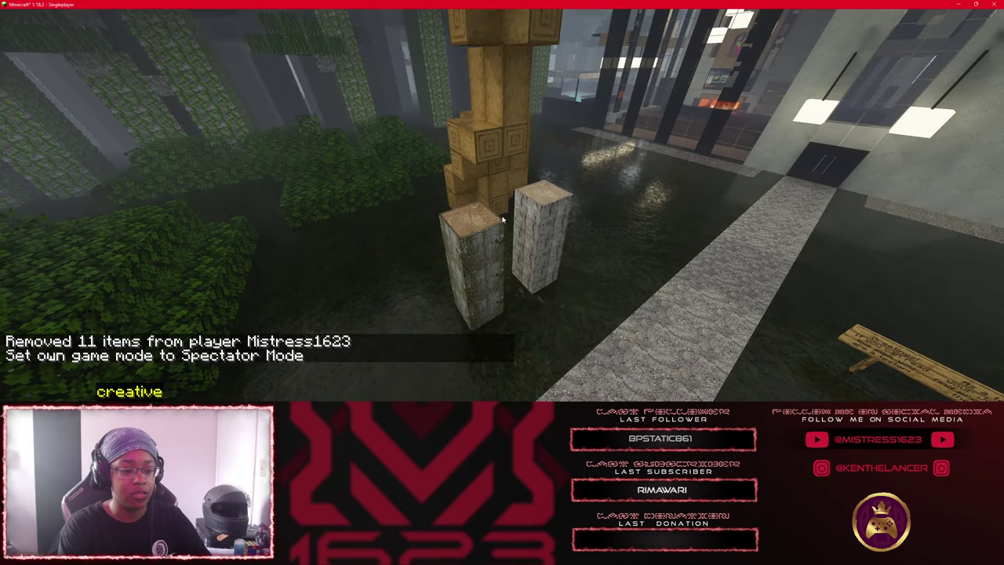
pyautogui.press('Return')
# Search the creative inventory for "cob" and put Infested Cobblestone in the fifth hotbar slot.
pyautogui.press('e')
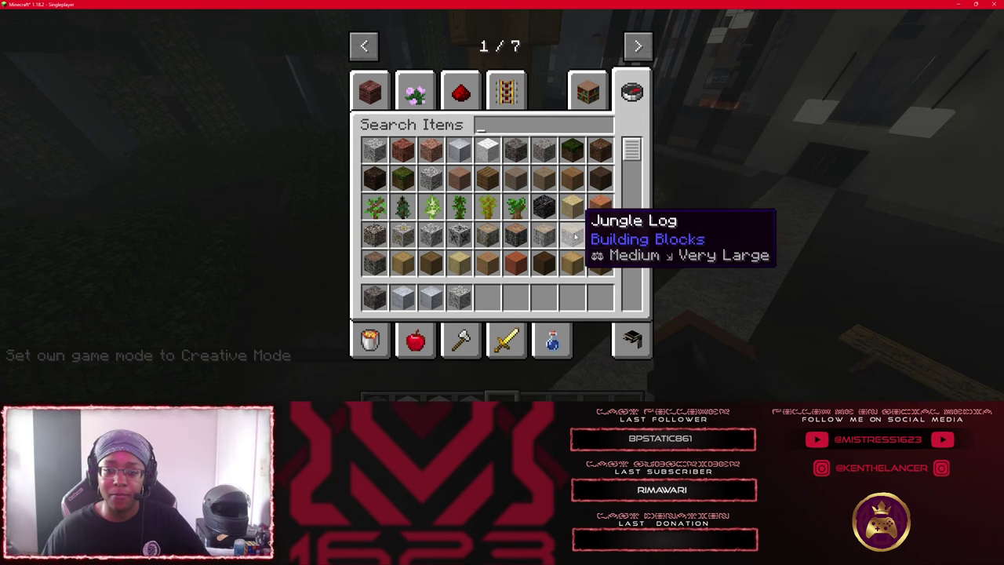
pyautogui.scroll(-5, 574, 235)
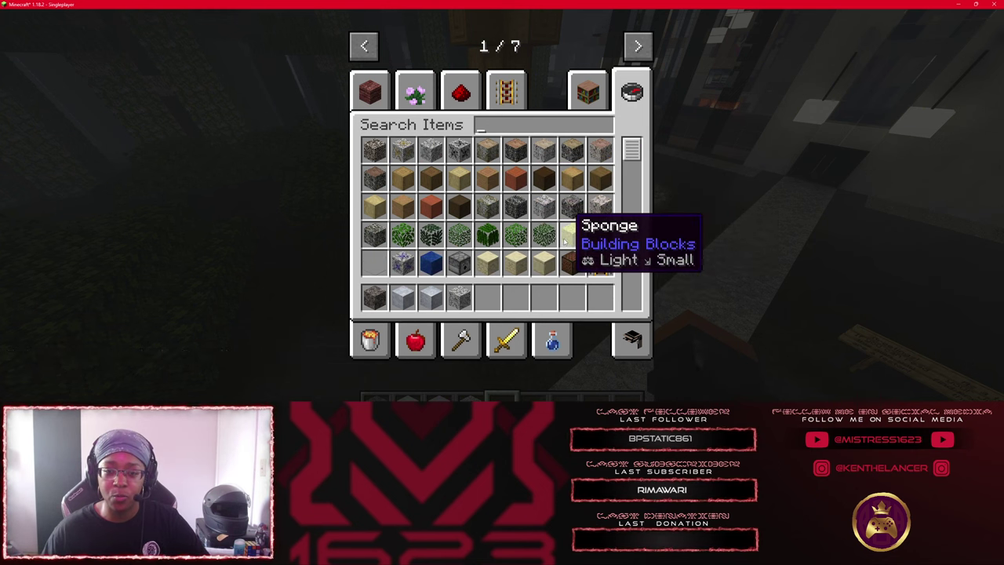
pyautogui.scroll(-3, 565, 241)
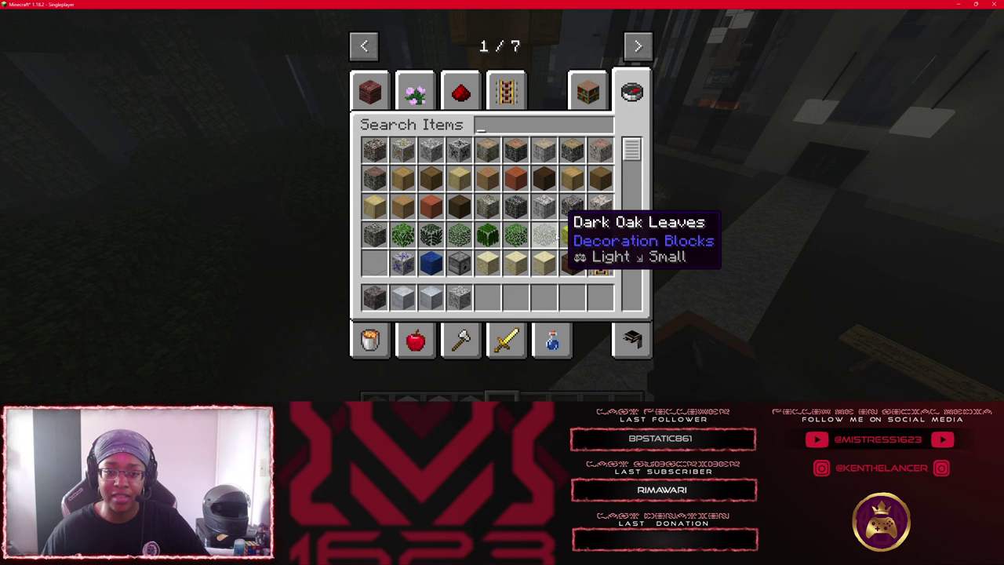
pyautogui.scroll(-10, 589, 157)
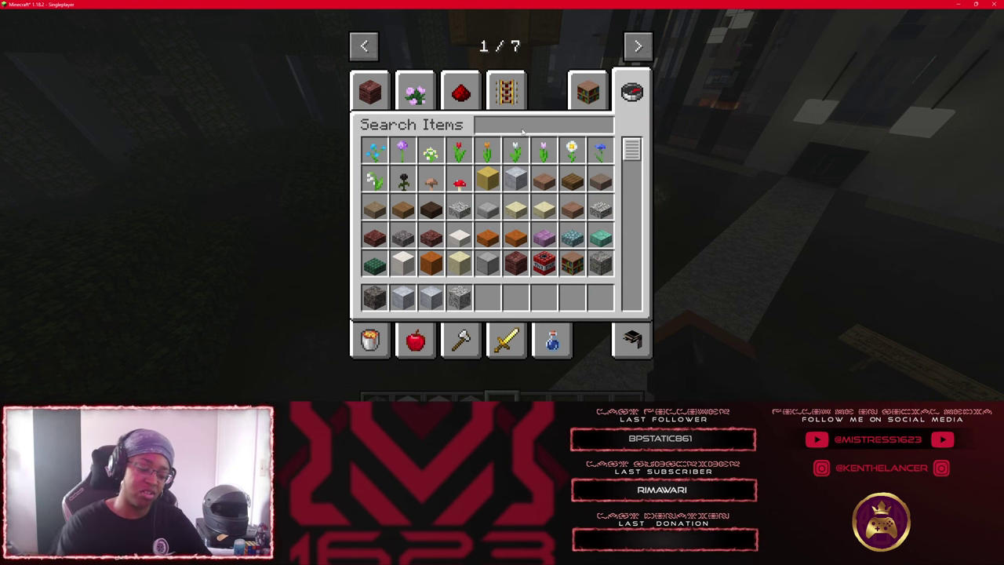
pyautogui.write('cobl')
pyautogui.press('BackSpace')
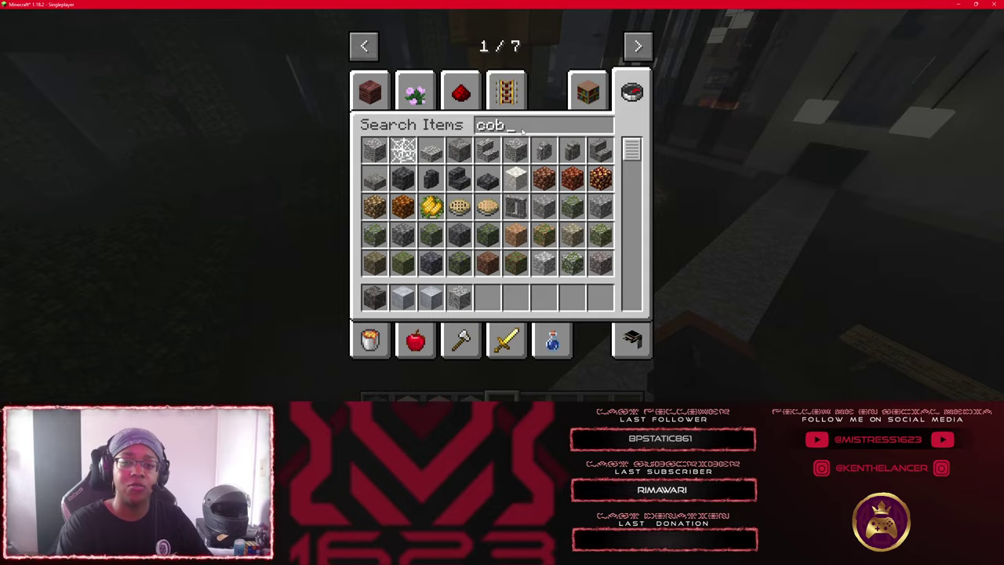
pyautogui.hotkey('ctrl', 'a')
pyautogui.click(487, 296)
pyautogui.press('Escape')
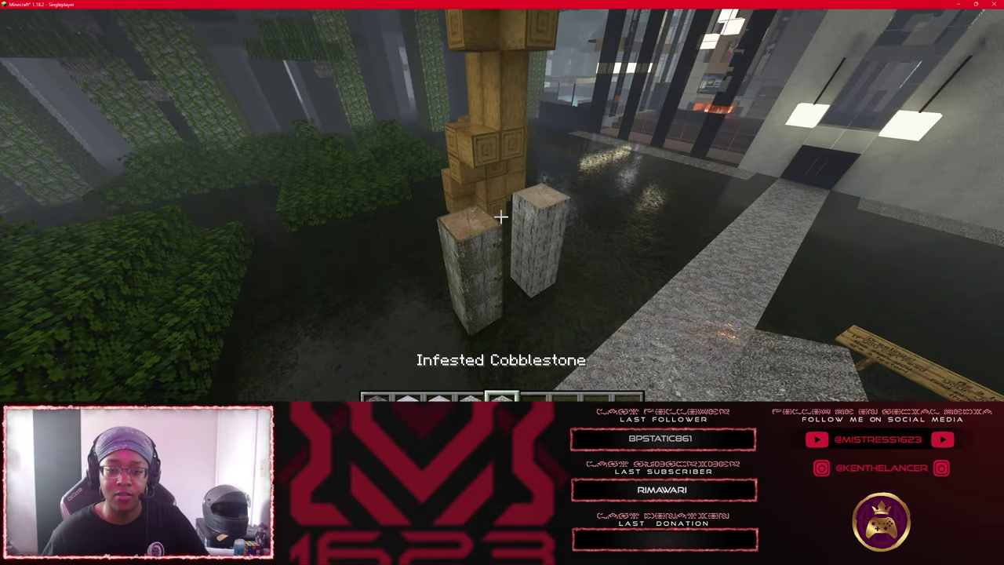
# Enter the house through its front double door and place an Infested Cobblestone block on the floor inside.
pyautogui.press('w')
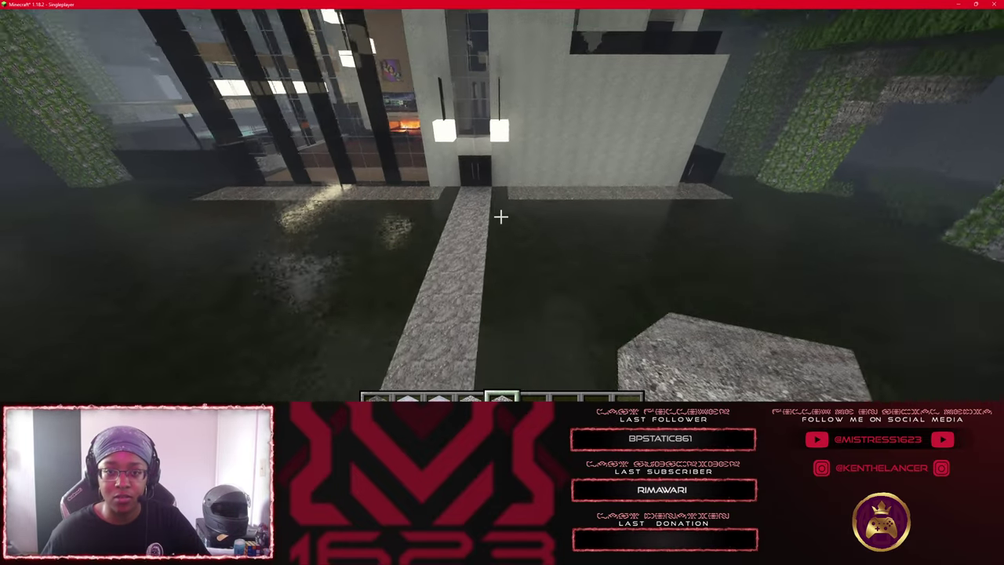
pyautogui.press('w')
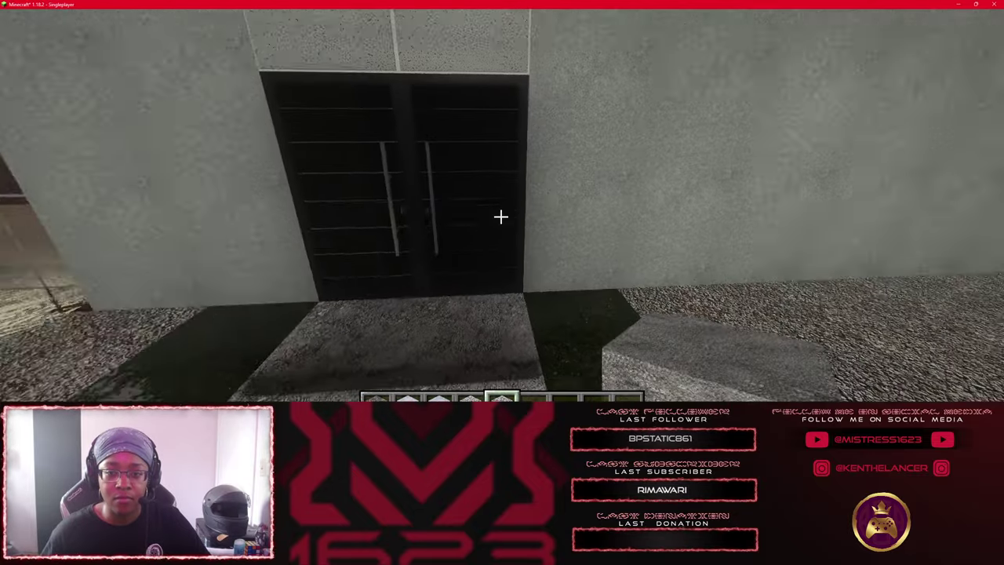
pyautogui.rightClick(501, 216)
pyautogui.press('w')
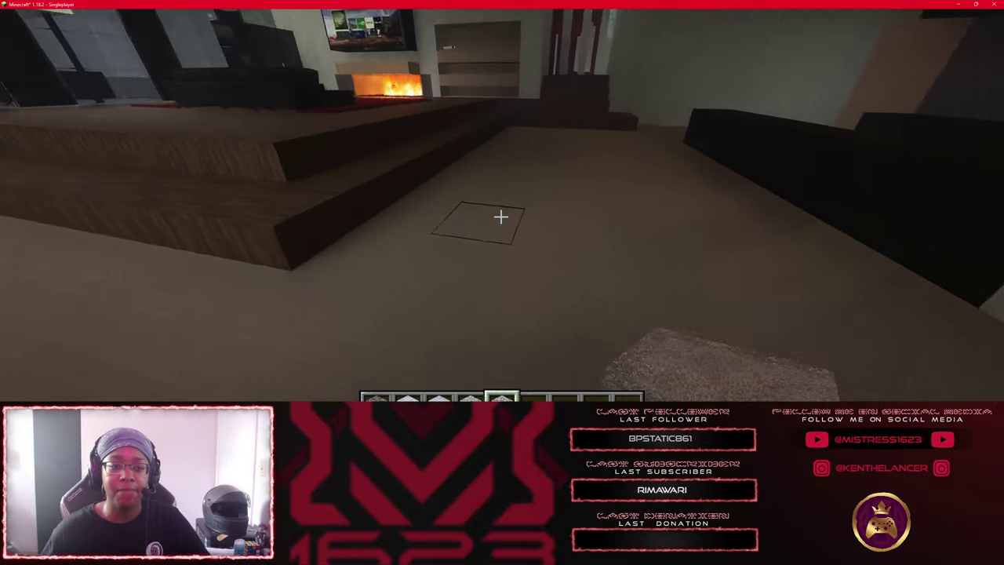
pyautogui.rightClick(501, 217)
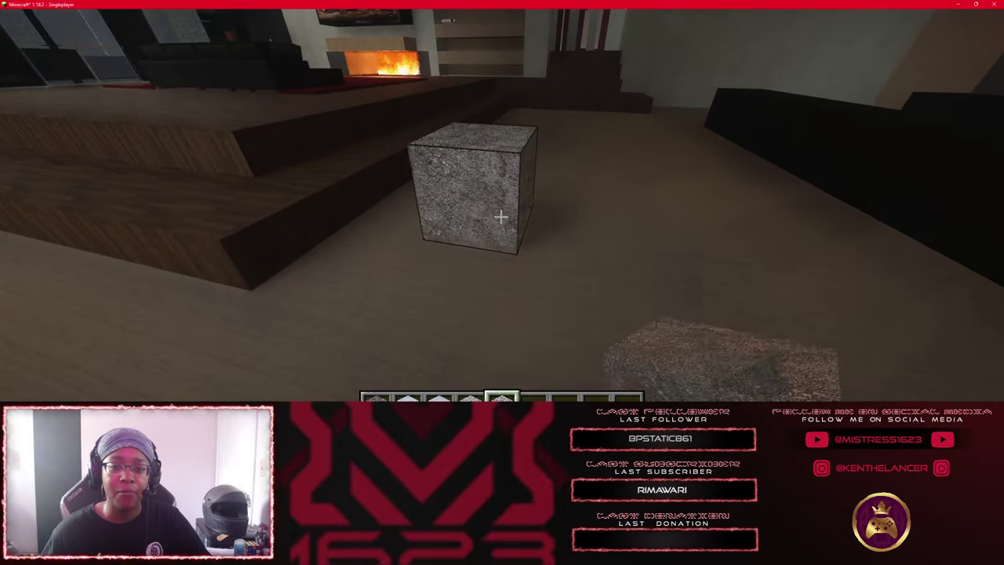
# Find Gravel in the creative inventory with the search "gr", add it to the hotbar, and place it beside the cobblestone block.
pyautogui.press('e')
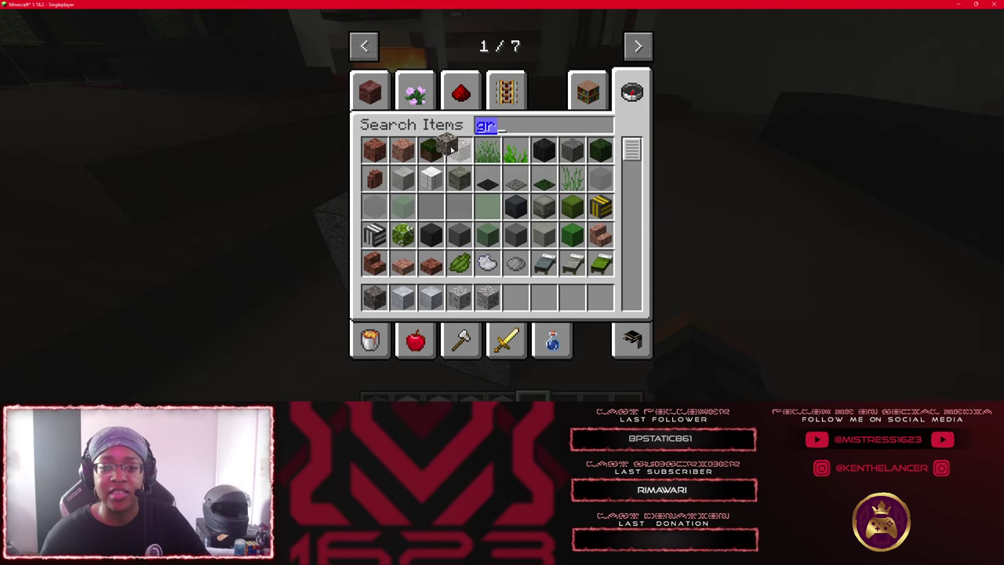
pyautogui.press('7')
pyautogui.press('e')
pyautogui.rightClick(501, 216)
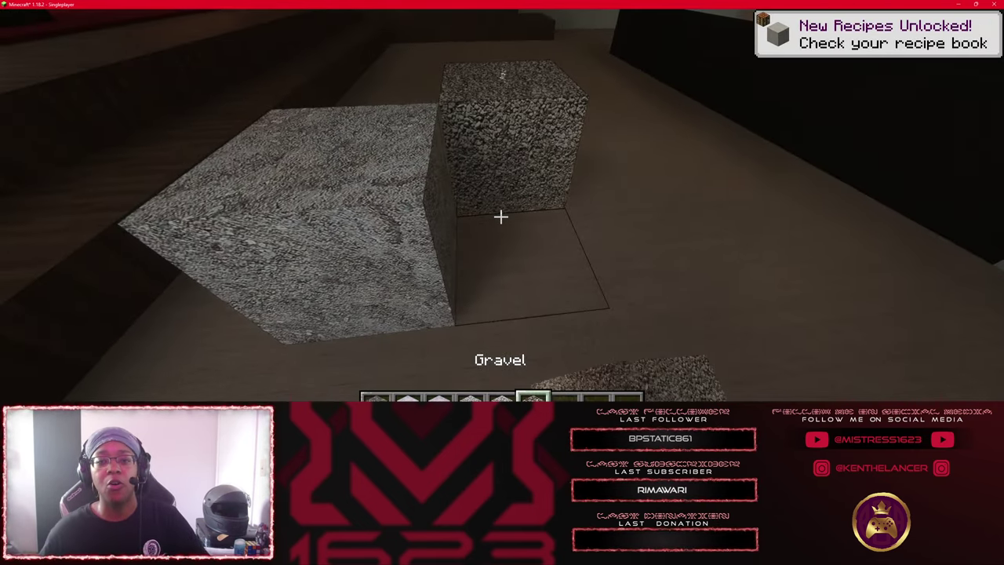
# Examine the surface relief and light reflections of the gravel and cobblestone blocks up close.
pyautogui.press('w')
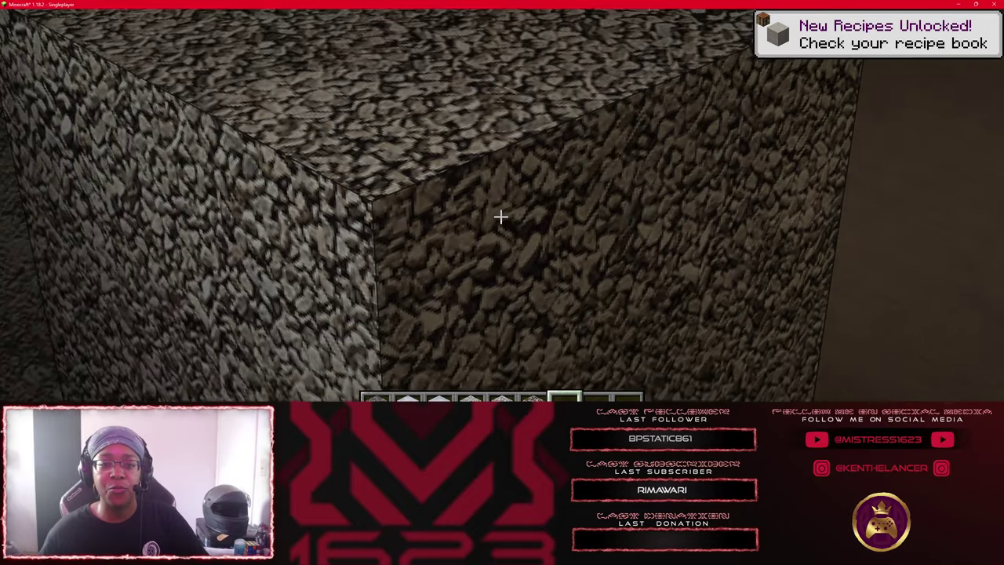
pyautogui.press('a')
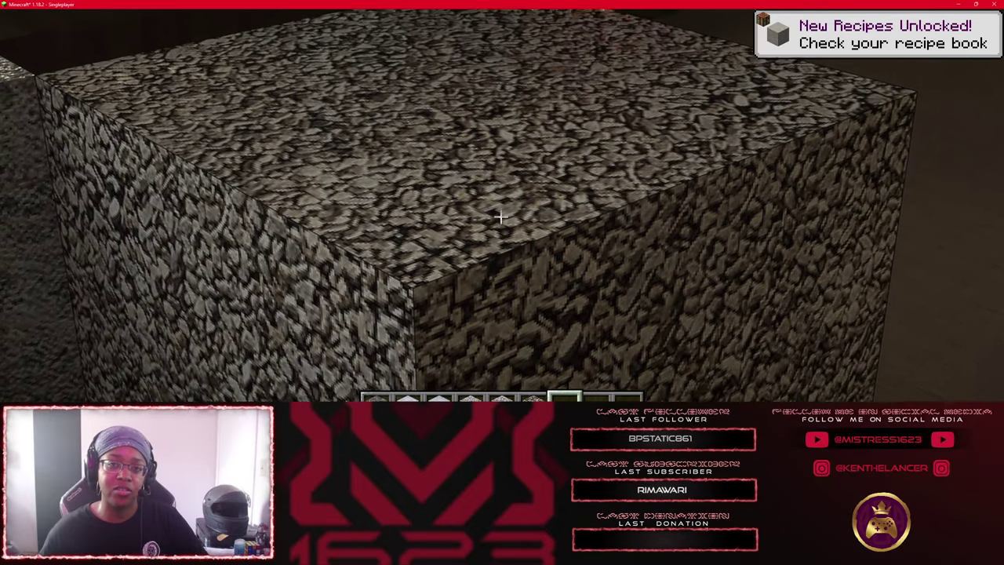
pyautogui.press('s')
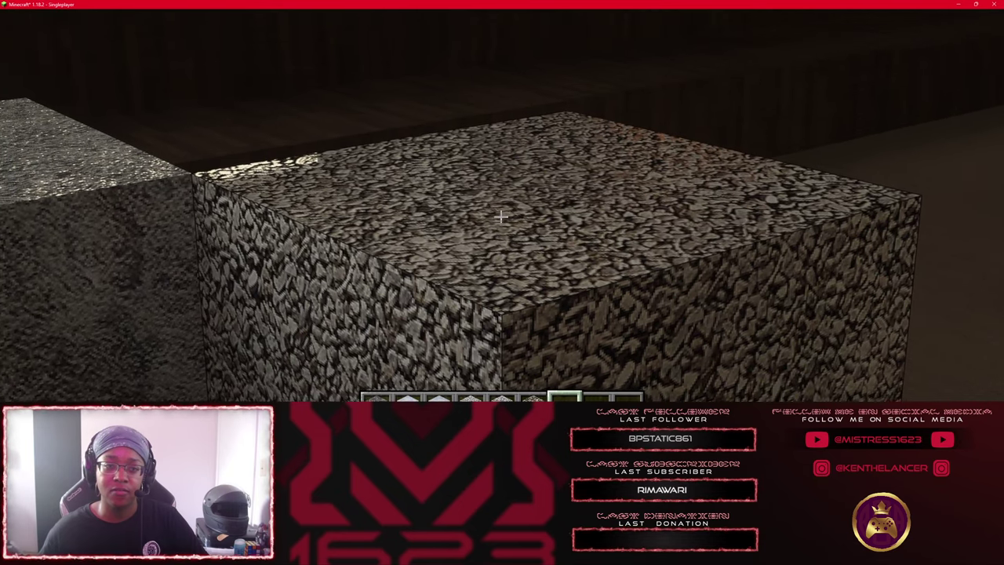
pyautogui.press('a')
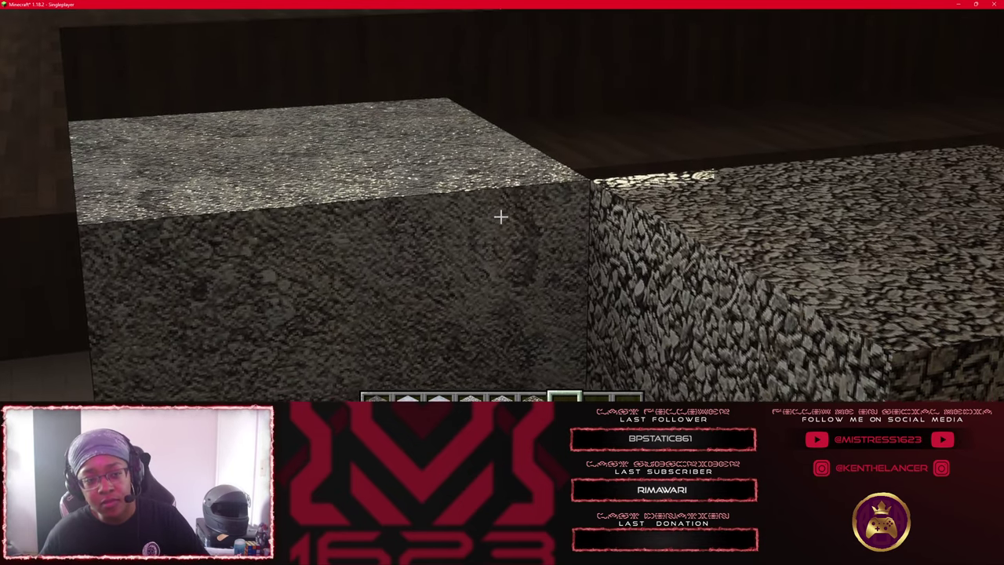
pyautogui.press('a')
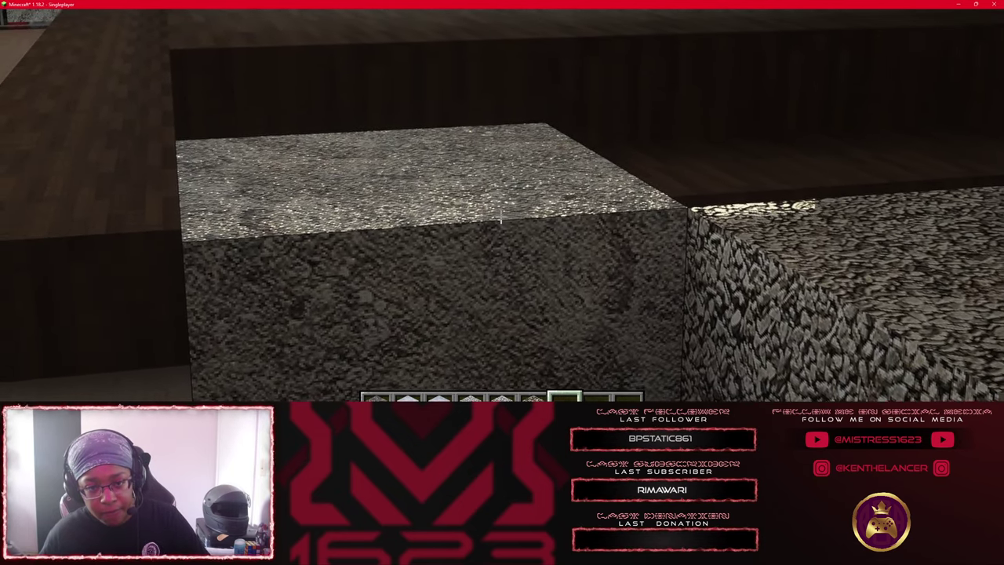
# Switch to File Explorer and open the assets, minecraft, textures, block folder of tutorial pack 2.
pyautogui.press('Escape')
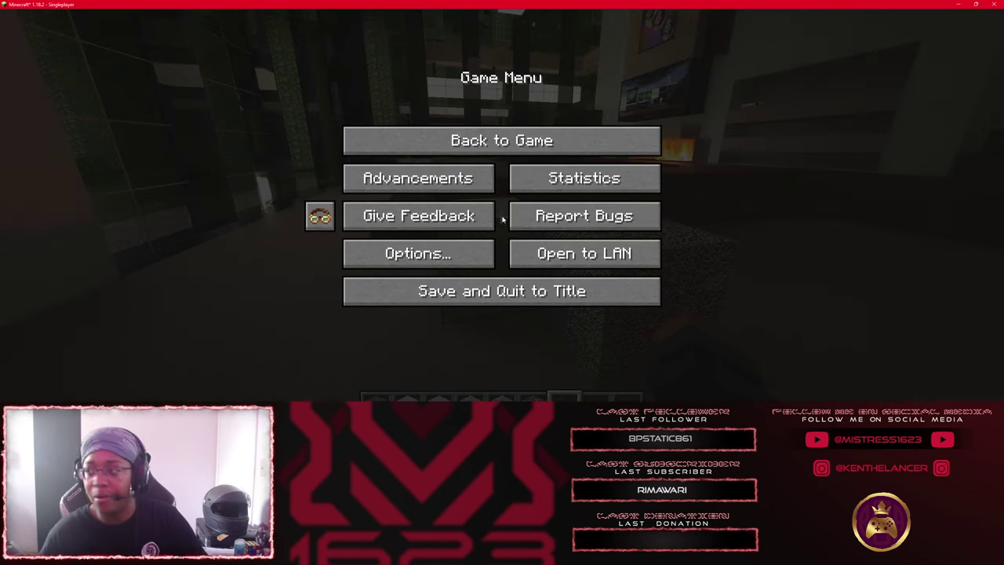
pyautogui.hotkey('alt', 'Tab')
pyautogui.moveTo(601, 139); pyautogui.dragTo(467, 49)
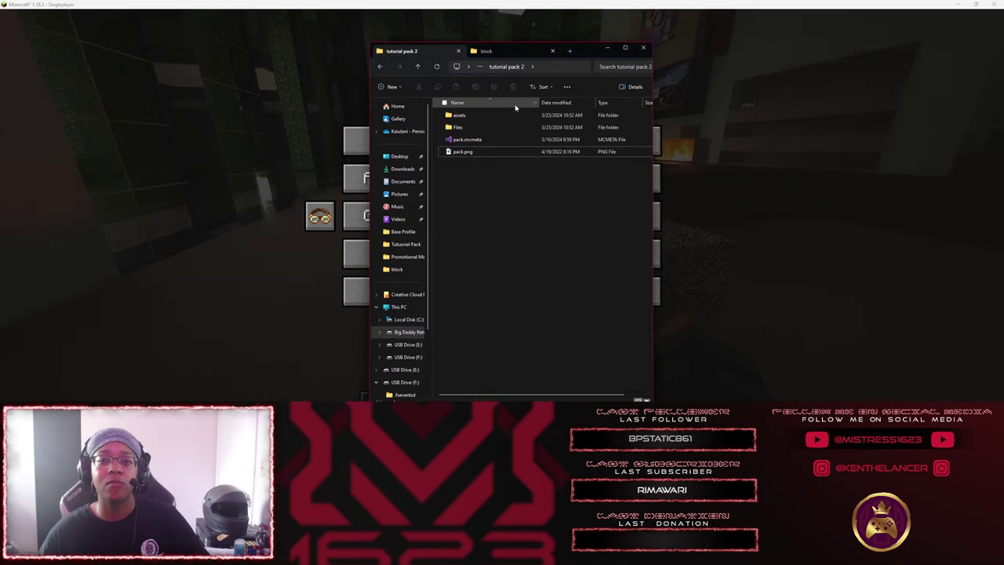
pyautogui.click(625, 49)
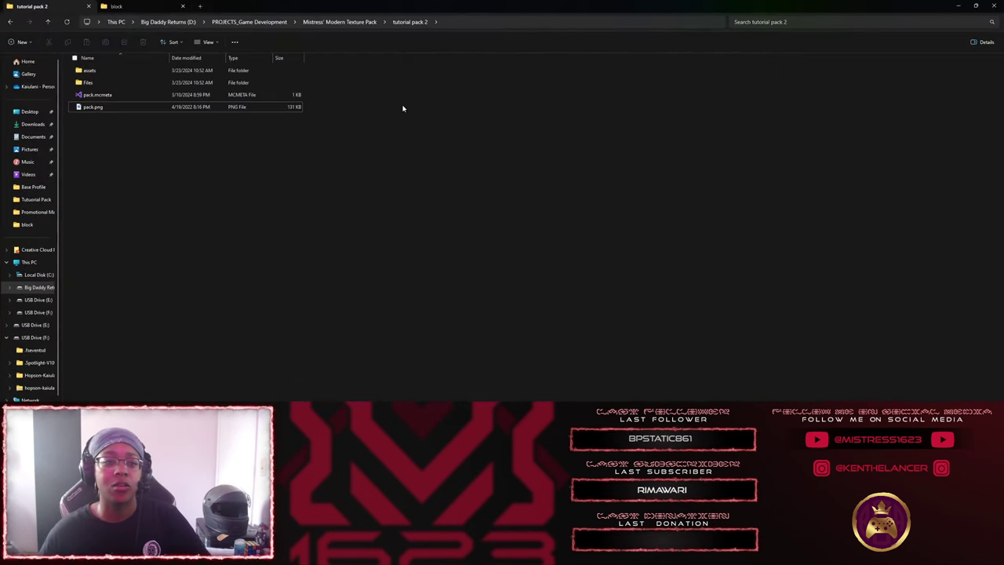
pyautogui.doubleClick(110, 71)
pyautogui.doubleClick(96, 73)
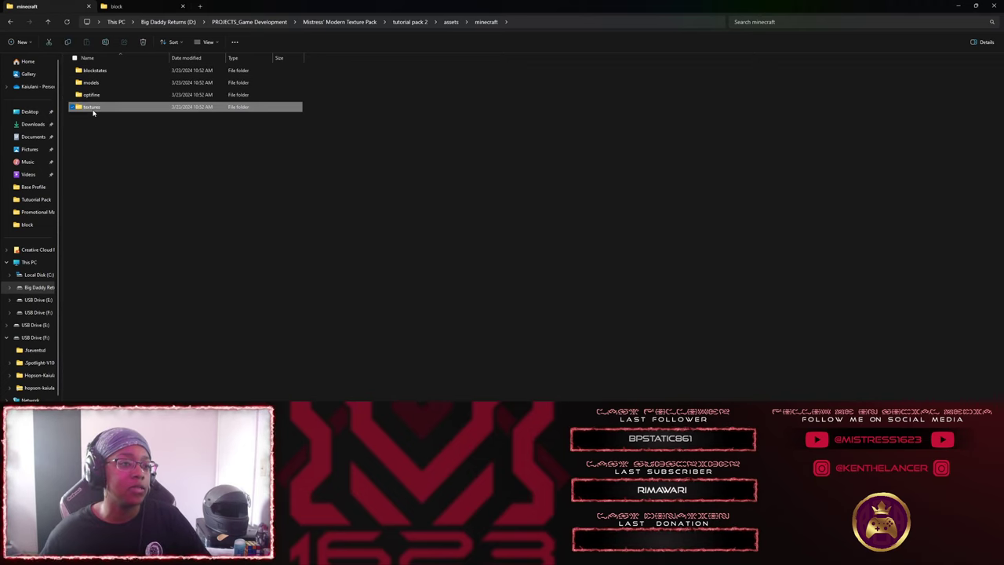
pyautogui.doubleClick(92, 107)
pyautogui.doubleClick(90, 71)
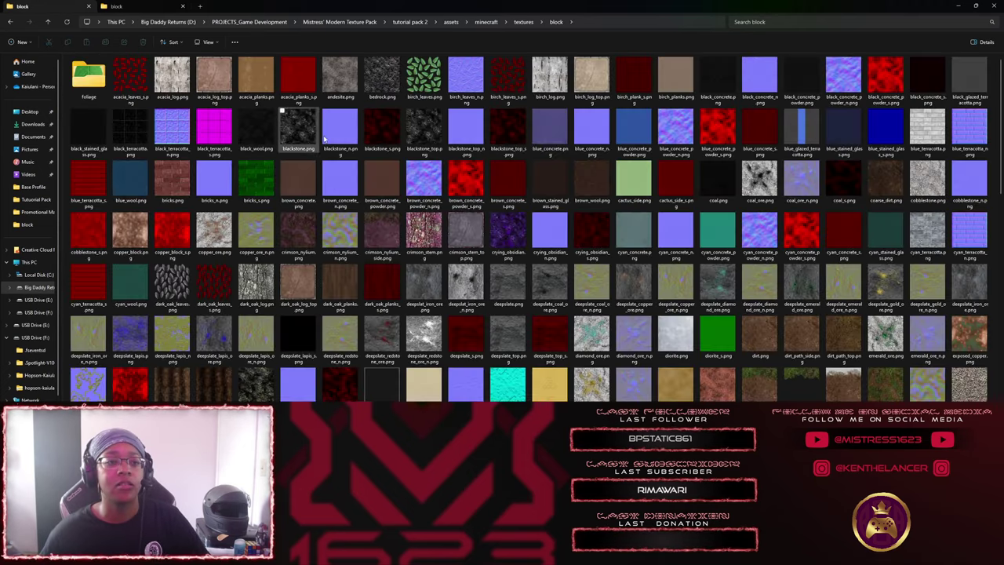
# Search the block folder for "cob" to find the cobblestone textures.
pyautogui.click(877, 23)
pyautogui.write('coble')
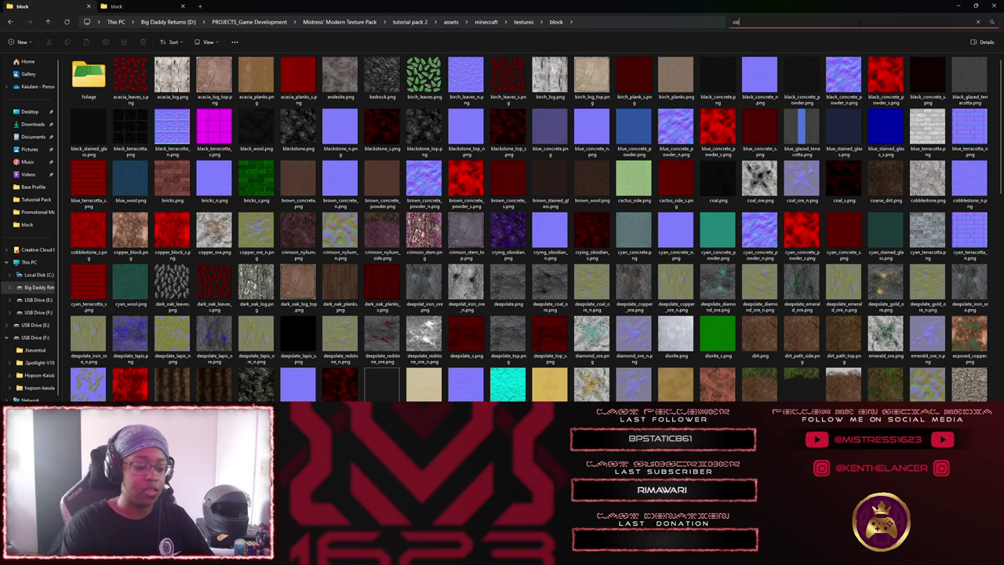
pyautogui.press('BackSpace')
pyautogui.press('BackSpace')
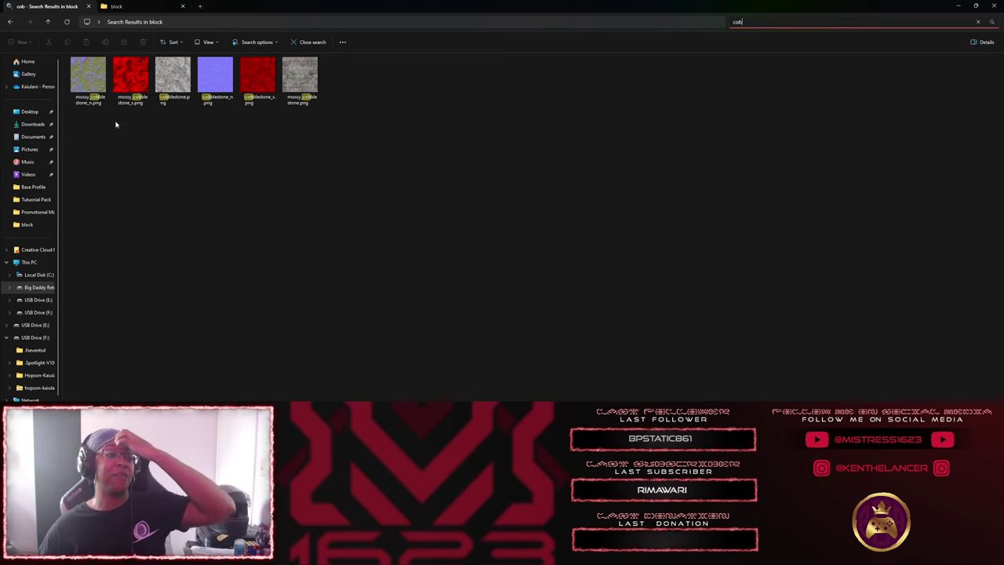
# View mossy_cobblestone_n.png and mossy_cobblestone_s.png enlarged in the image viewer to examine their normal and specular maps.
pyautogui.doubleClick(96, 80)
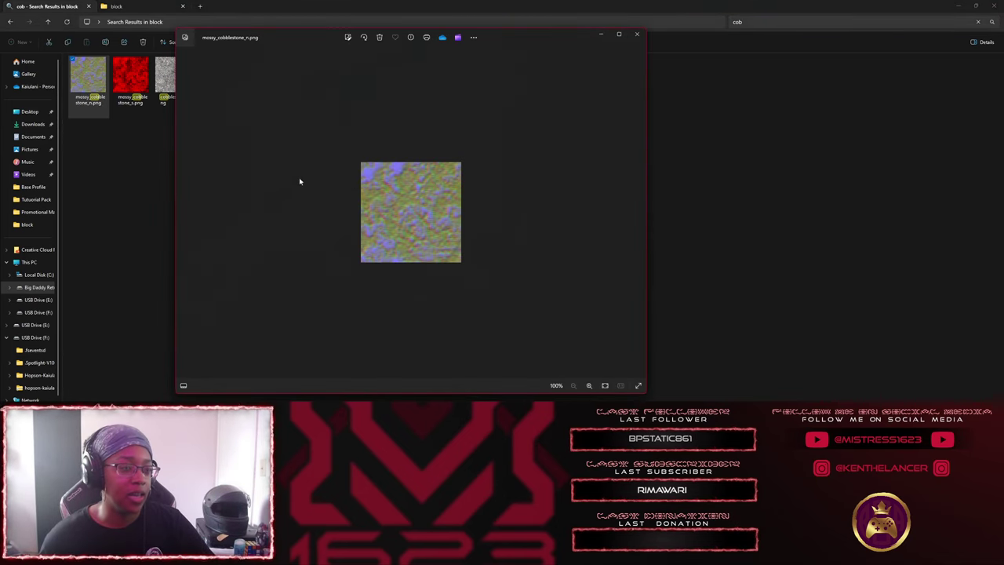
pyautogui.scroll(5, 410, 209)
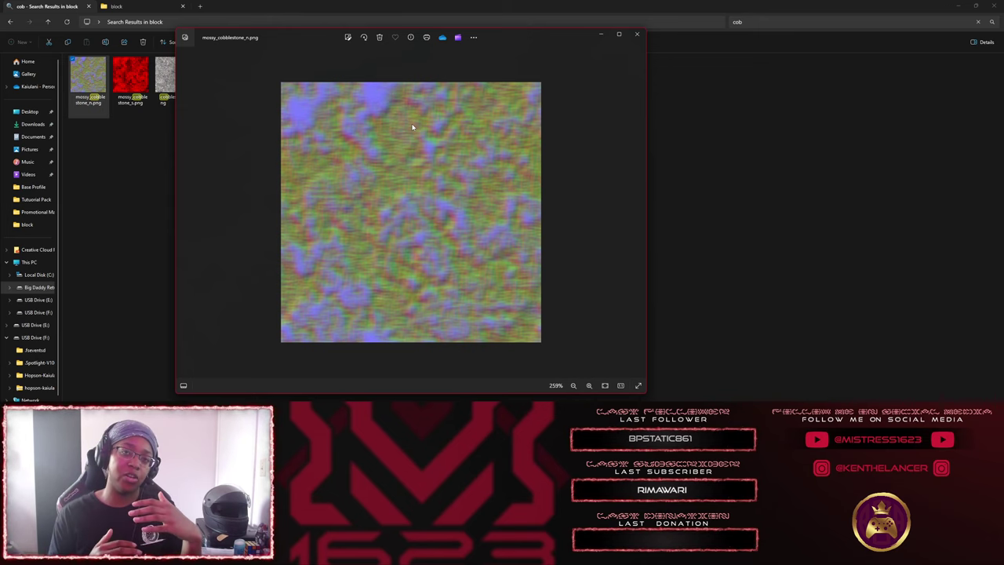
pyautogui.click(637, 213)
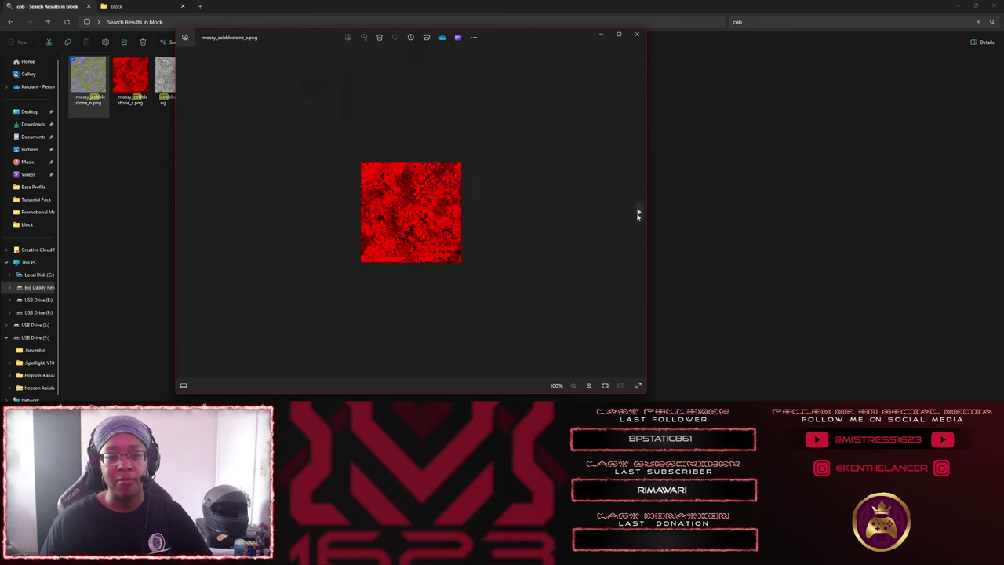
pyautogui.scroll(2, 461, 214)
pyautogui.scroll(3, 460, 221)
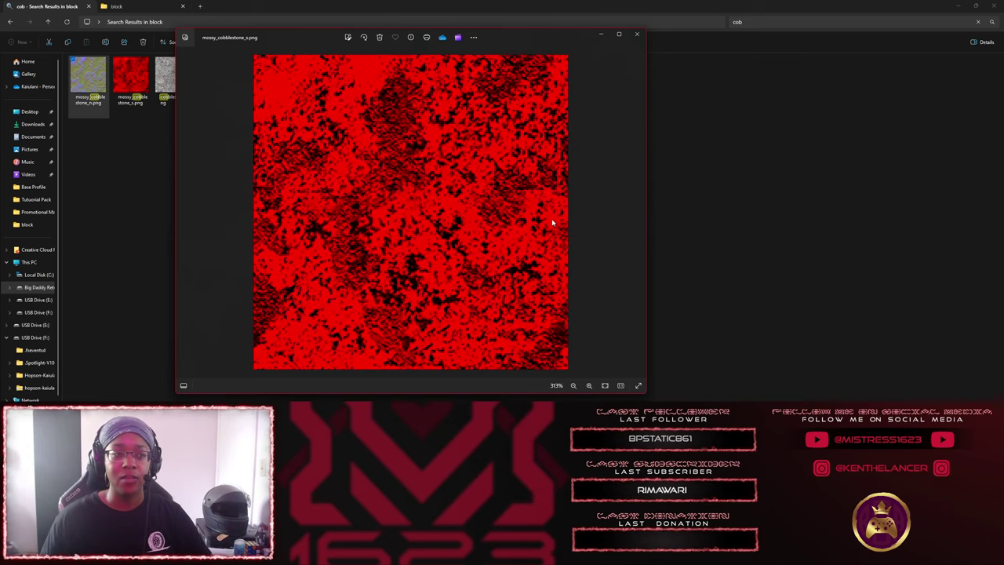
pyautogui.scroll(-1, 561, 231)
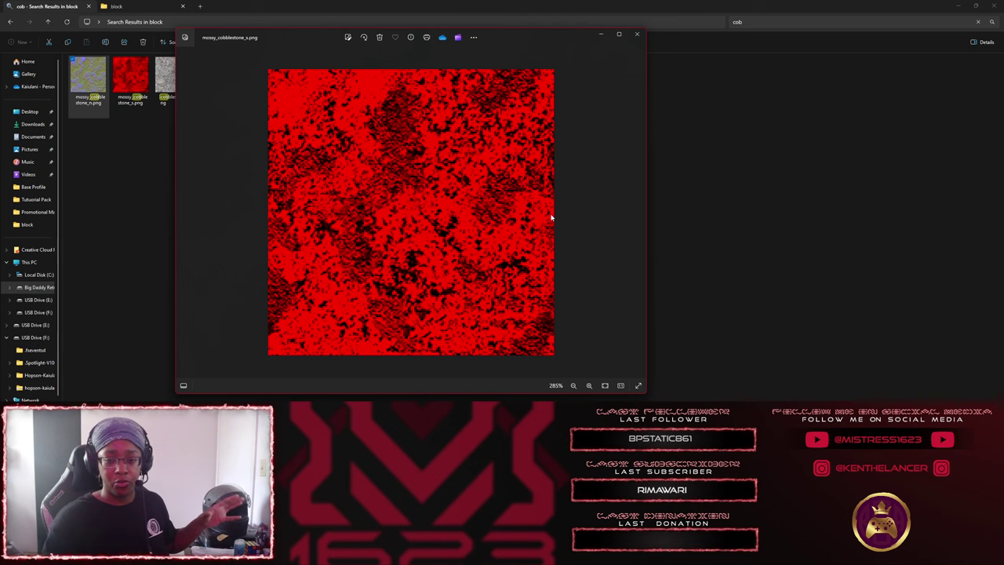
pyautogui.moveTo(468, 403)
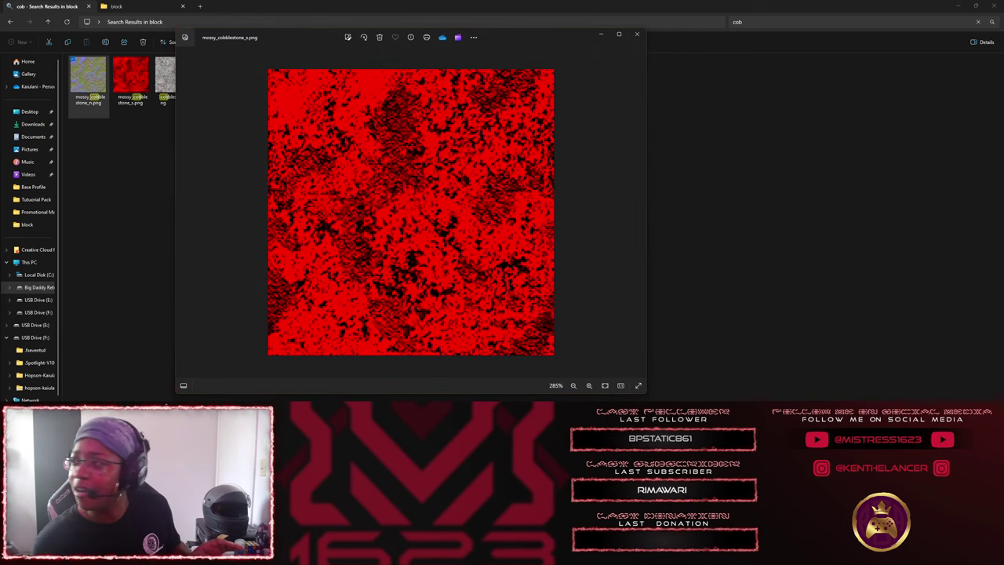
# Place the NormalMap-Online browser window beside mossy_cobblestone_s.png for comparison and close the specular map image.
pyautogui.hotkey('alt', 'Tab')
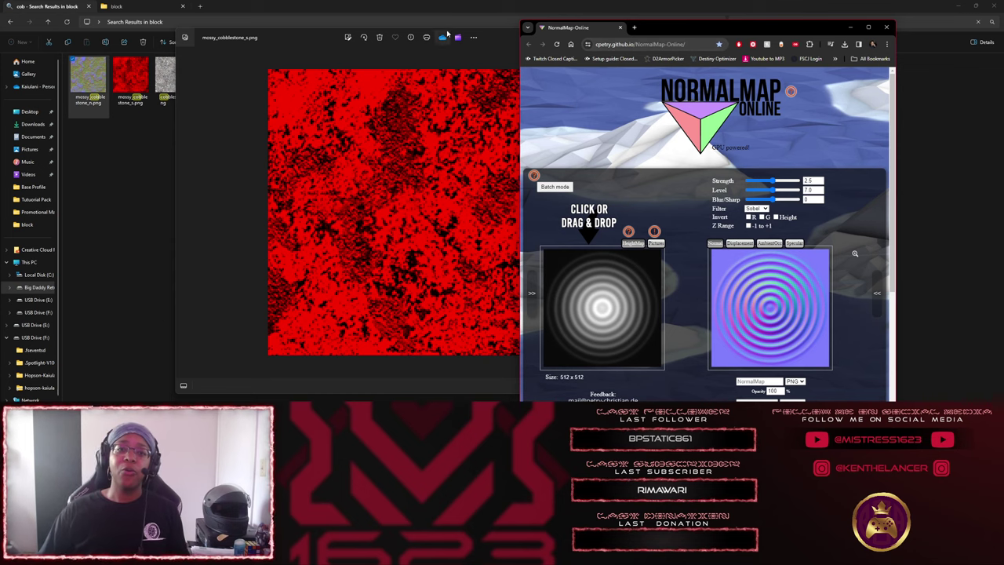
pyautogui.moveTo(489, 38); pyautogui.dragTo(385, 38)
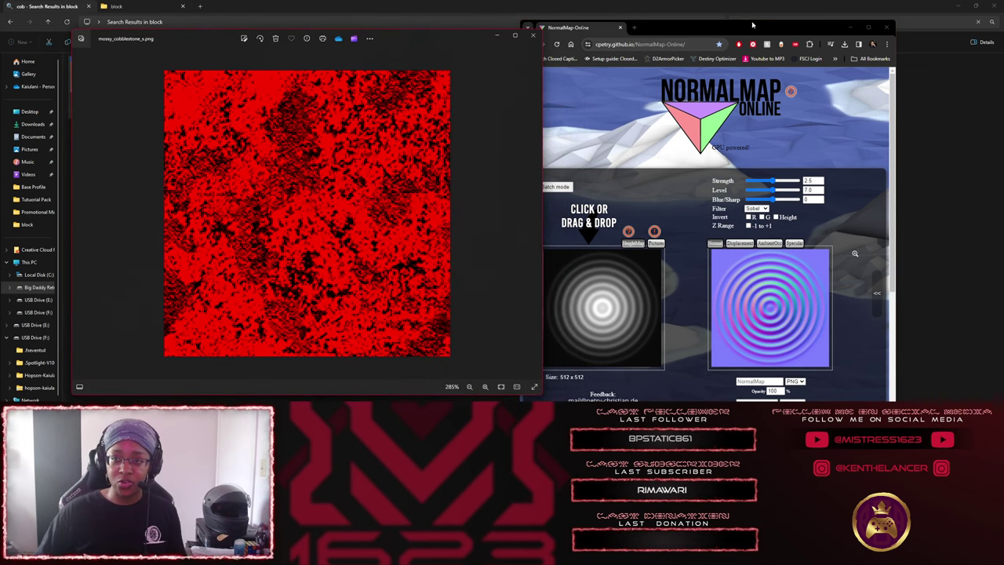
pyautogui.moveTo(798, 29); pyautogui.dragTo(787, 14)
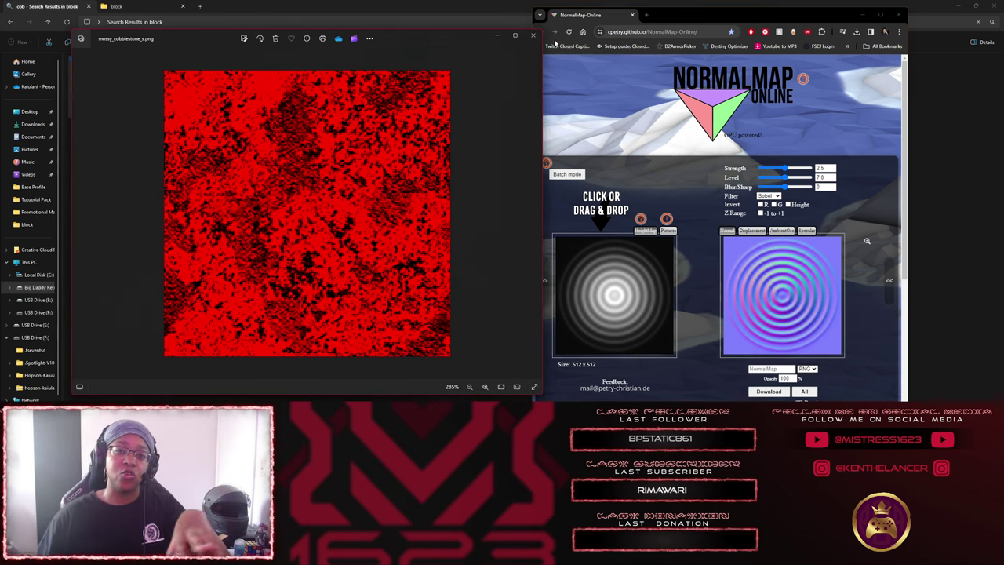
pyautogui.click(525, 35)
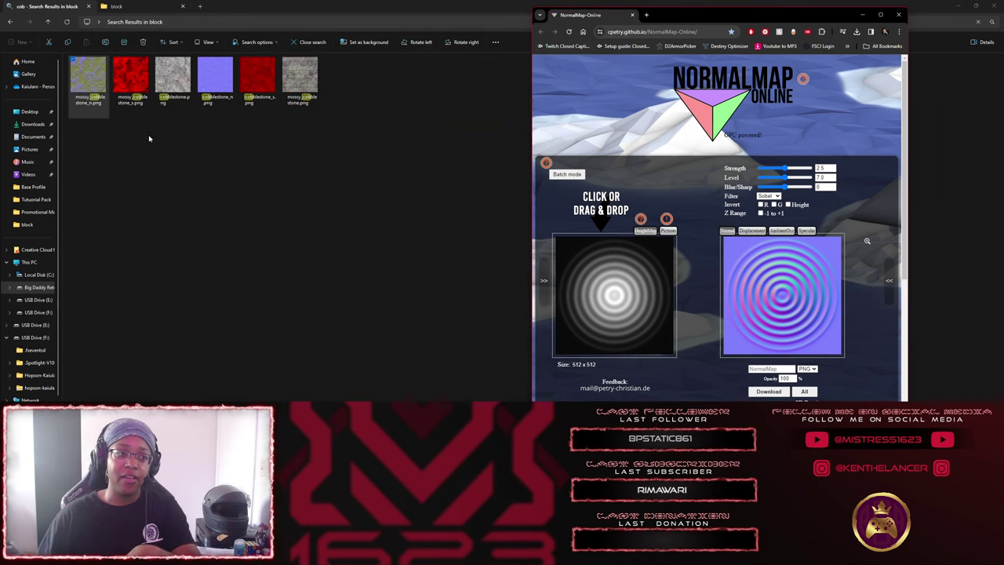
# View mossy_cobblestone_n.png enlarged in the image viewer to examine its normal map colours, and close it.
pyautogui.doubleClick(88, 78)
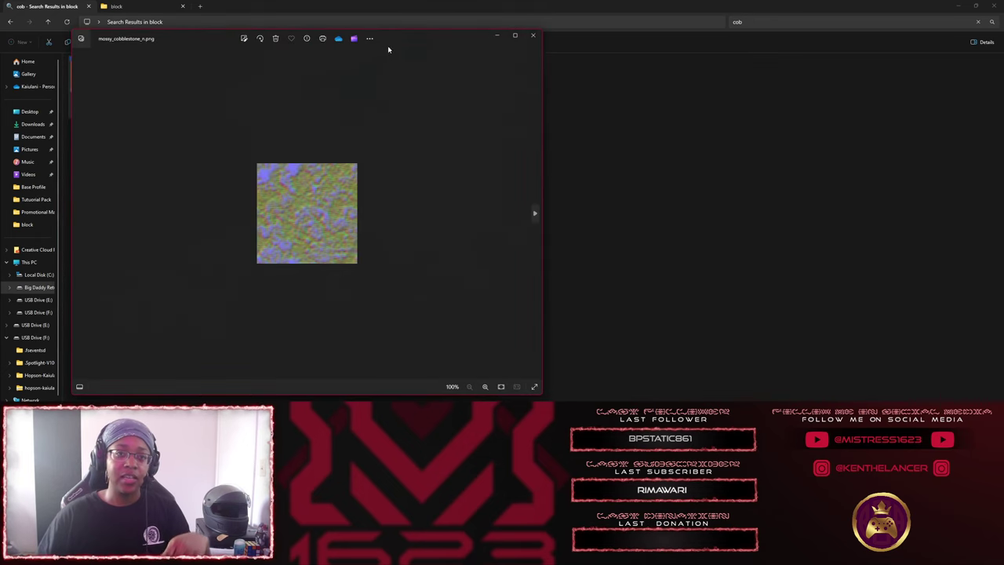
pyautogui.moveTo(387, 46); pyautogui.dragTo(500, 48)
pyautogui.scroll(4, 462, 207)
pyautogui.scroll(2, 459, 212)
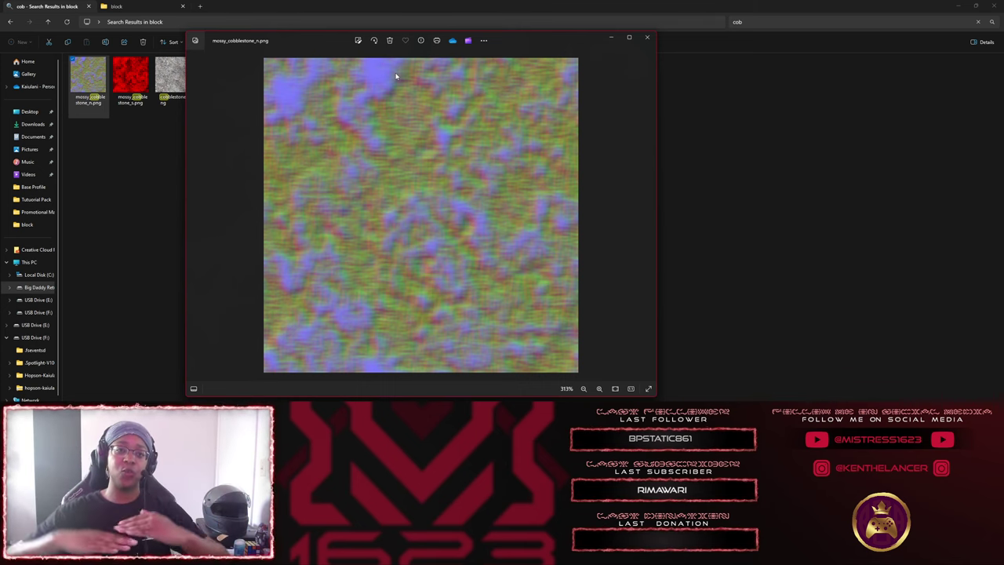
pyautogui.click(646, 38)
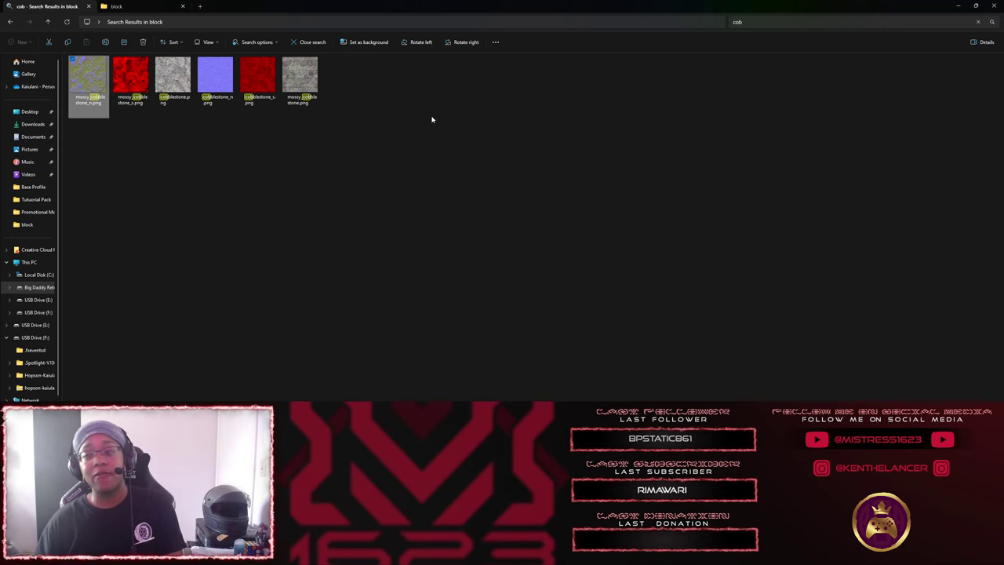
# Close the File Explorer and NormalMap-Online windows and resume the Minecraft game.
pyautogui.click(994, 6)
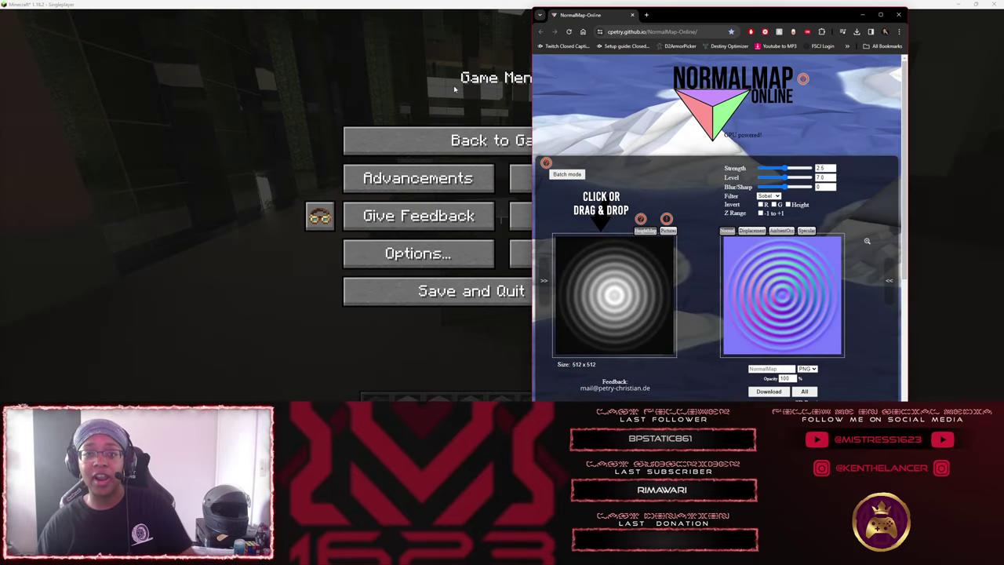
pyautogui.click(898, 14)
pyautogui.click(567, 139)
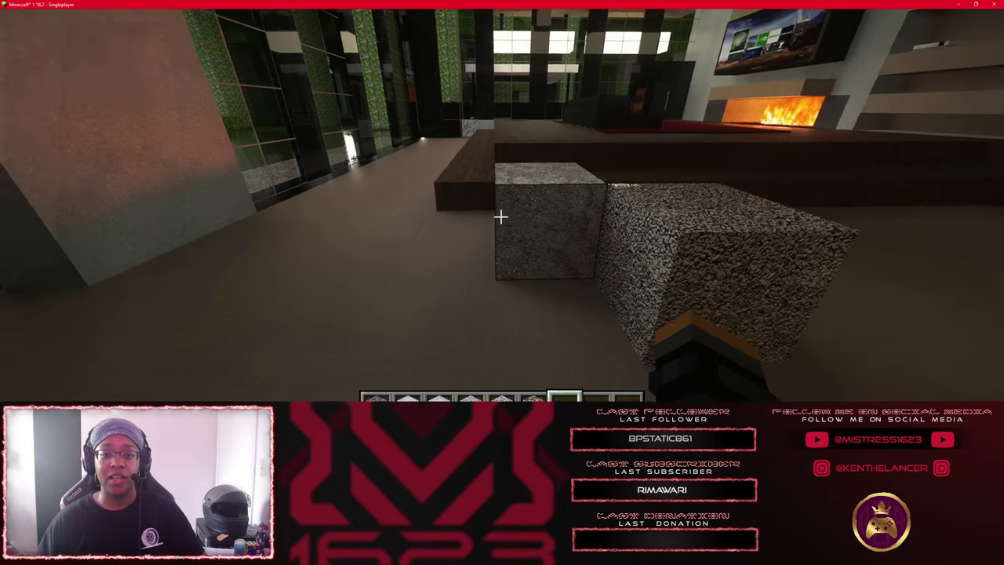
# Examine the surface relief and light reflections on the top and sides of the cobblestone block beside the gravel.
pyautogui.press('w')
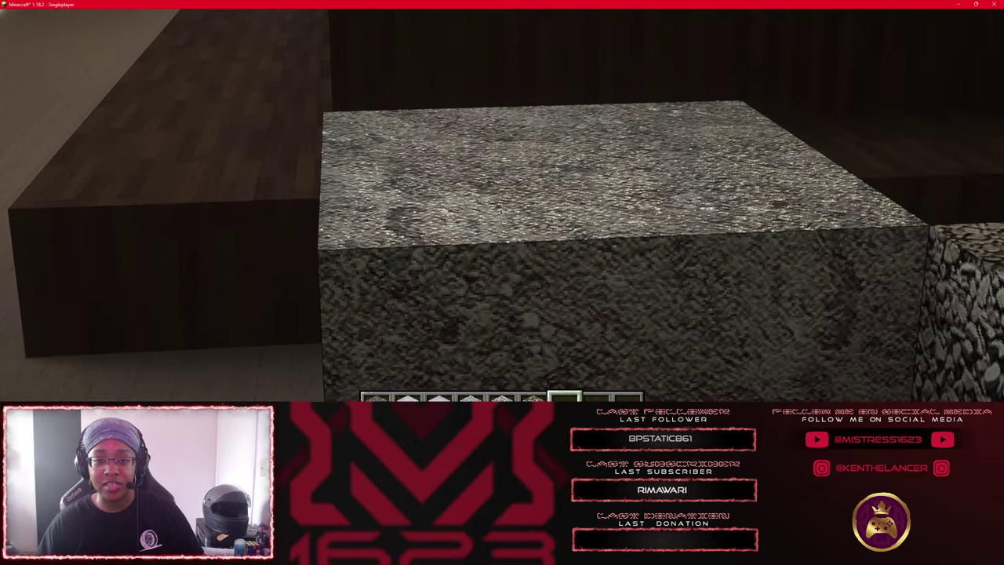
pyautogui.press('a')
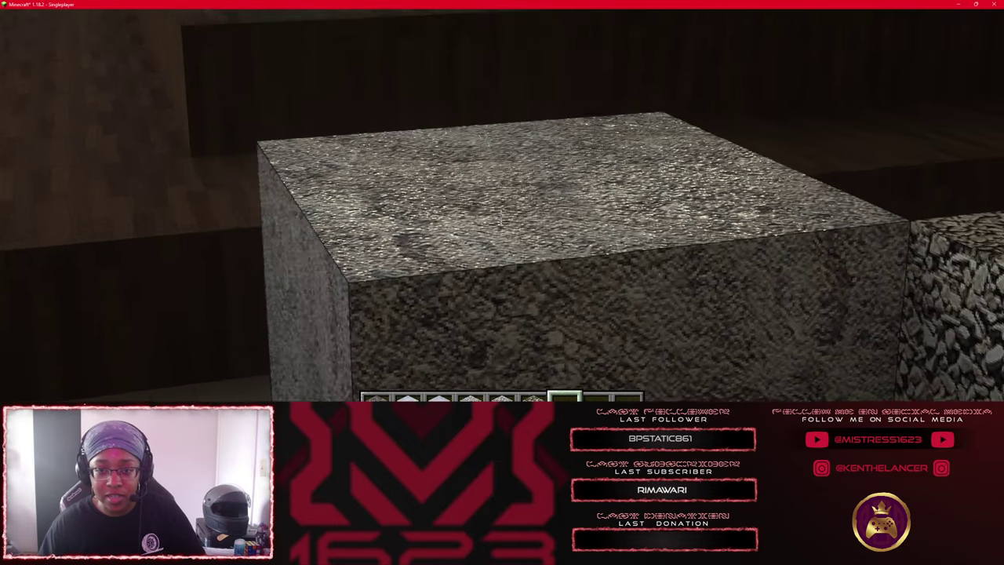
pyautogui.press('a')
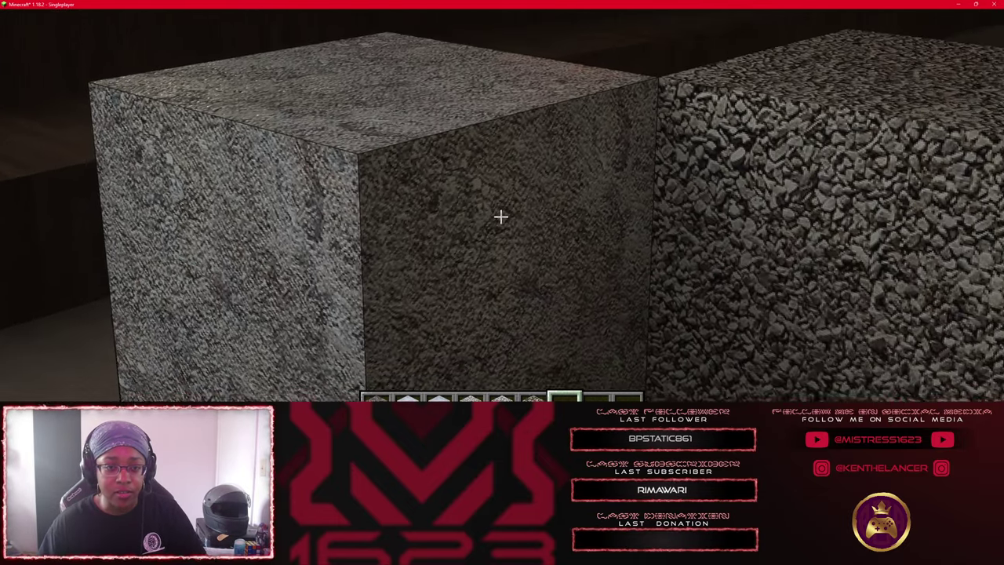
pyautogui.press('s')
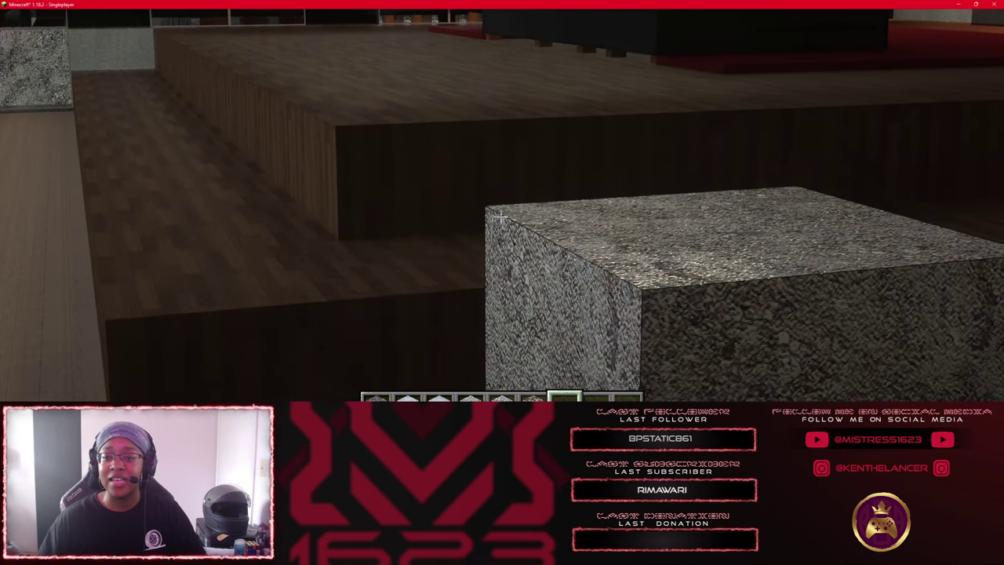
pyautogui.press('s')
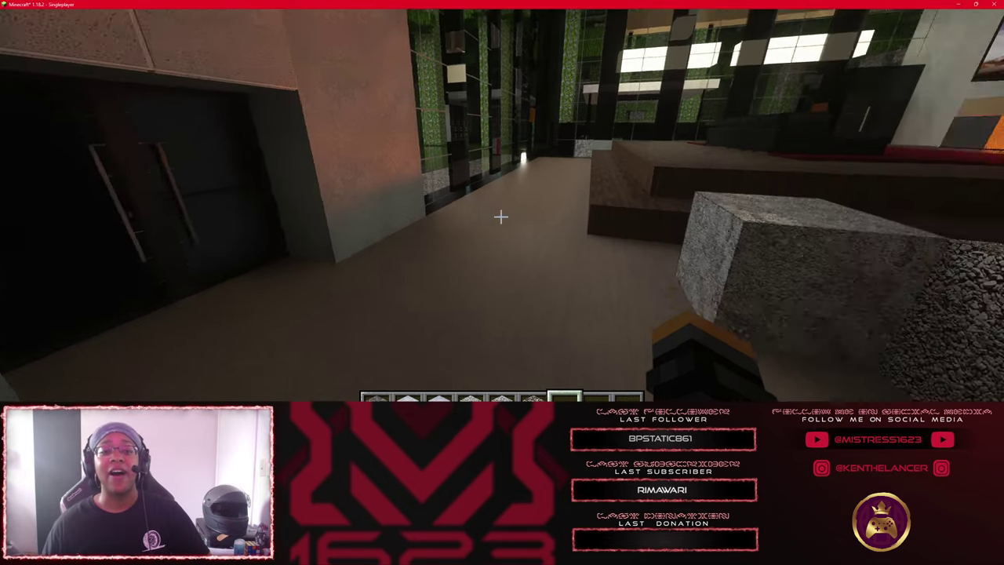
pyautogui.press('w')
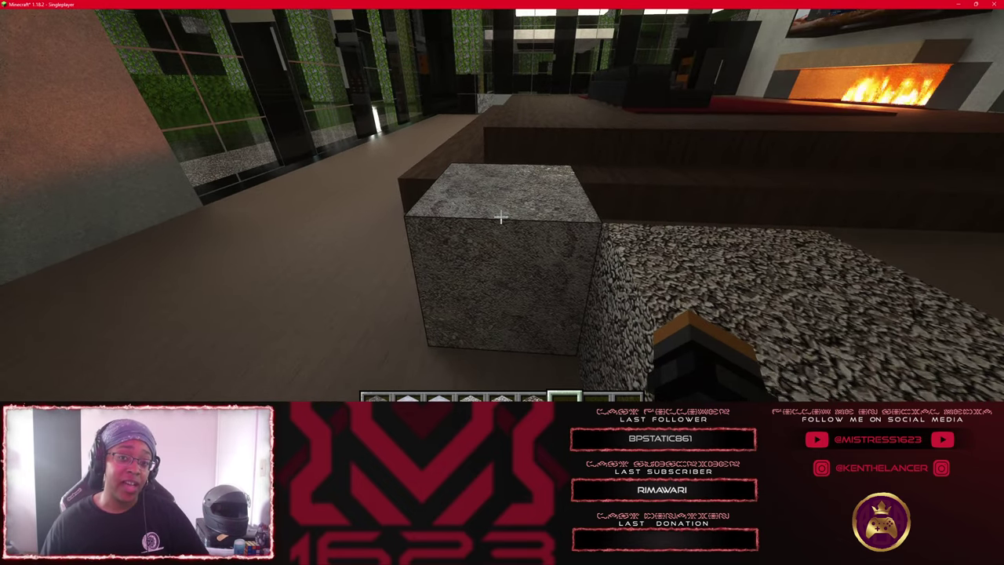
pyautogui.press('s')
# Set the game's weather to clear with the /weather clear command.
pyautogui.press('t')
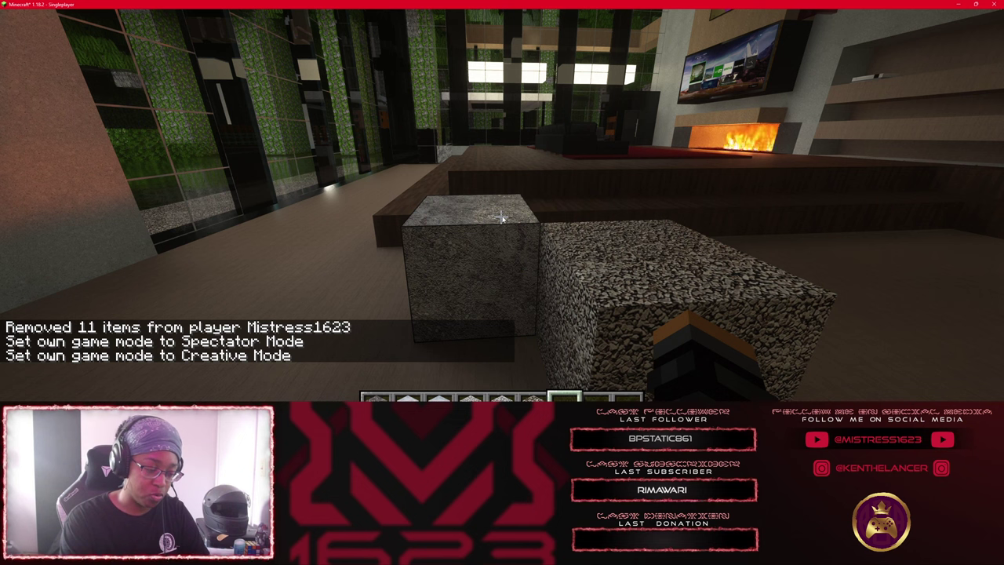
pyautogui.write('/time')
pyautogui.press('BackSpace')
pyautogui.press('BackSpace')
pyautogui.press('BackSpace')
pyautogui.press('BackSpace')
pyautogui.press('BackSpace')
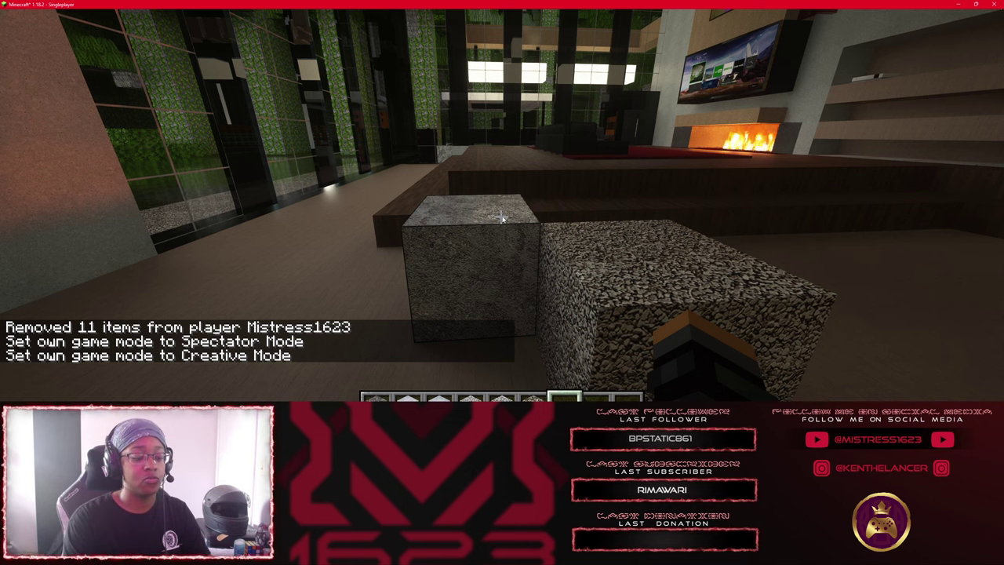
pyautogui.write('weather')
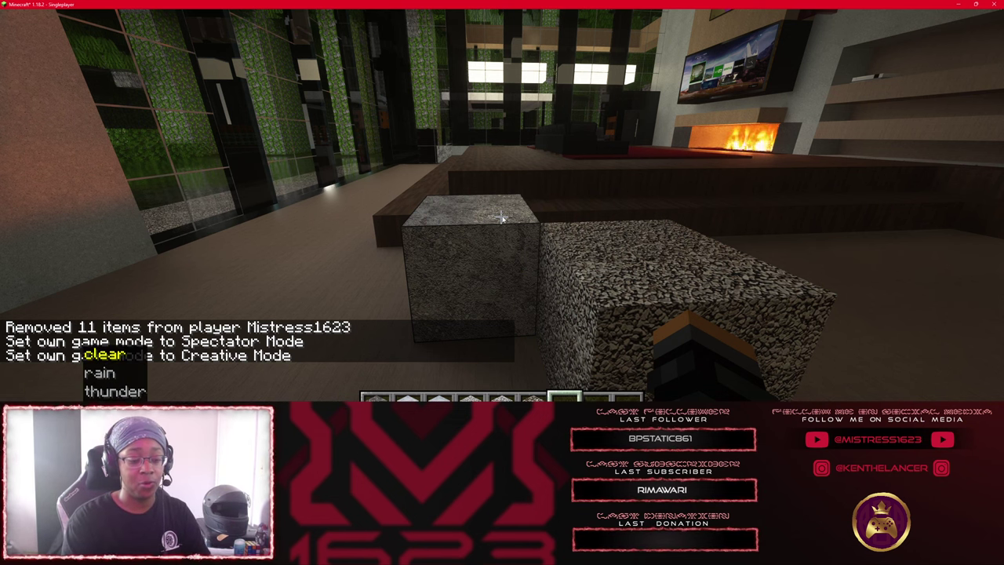
pyautogui.press('Tab')
pyautogui.press('Return')
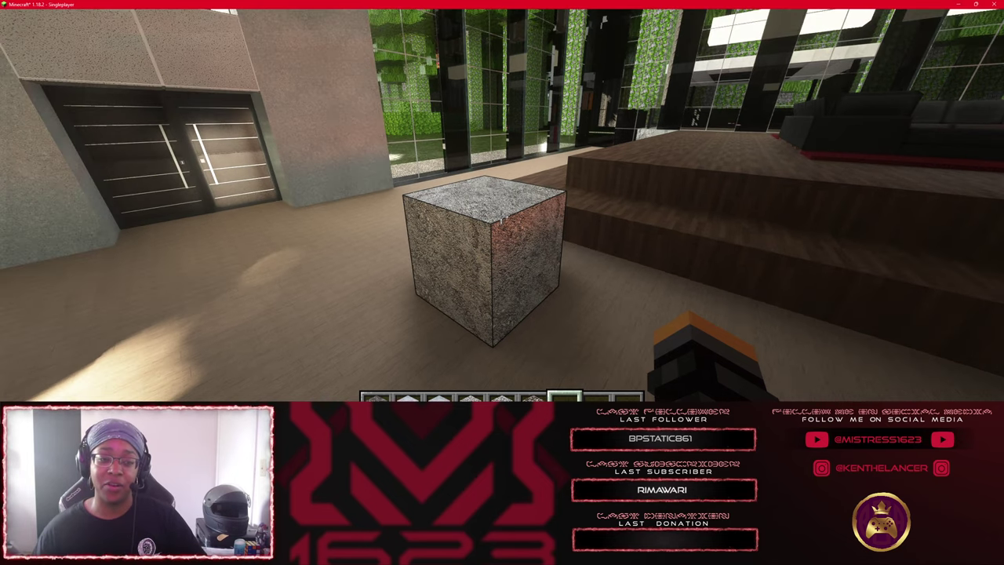
# Empty the player's inventory with the /clear command and pick the placed cobblestone block into the hotbar.
pyautogui.press('/')
pyautogui.write('clear')
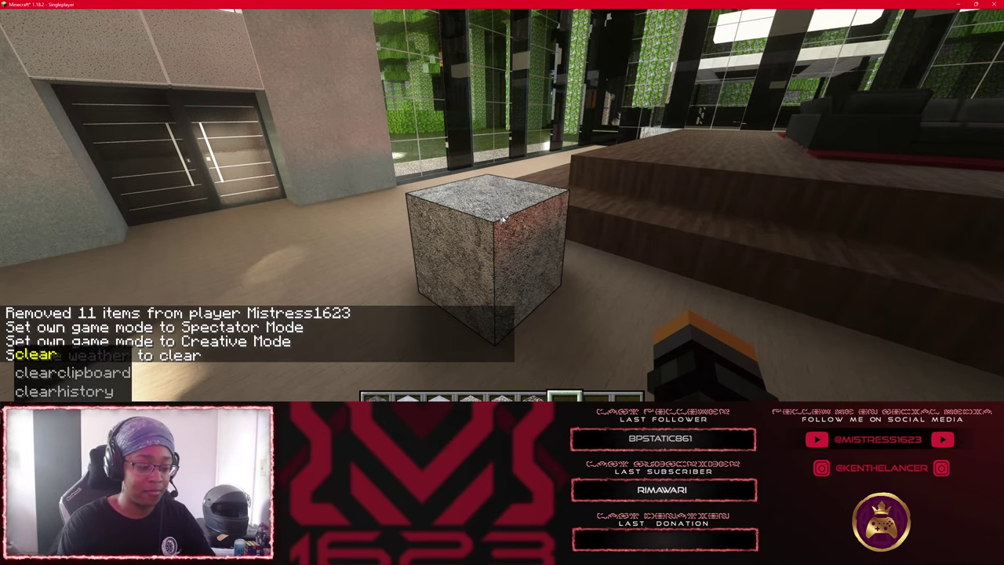
pyautogui.press('Return')
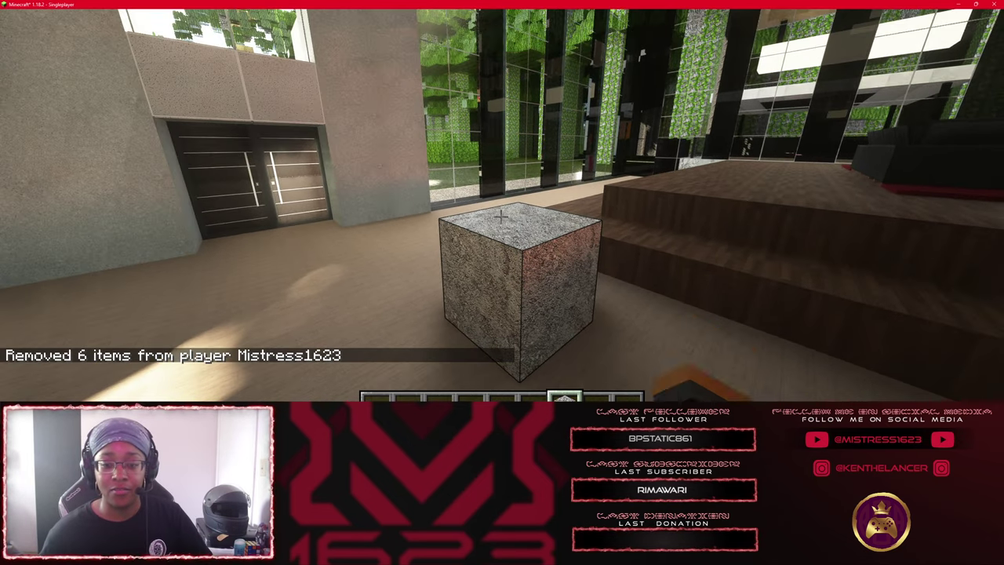
pyautogui.middleClick(502, 222)
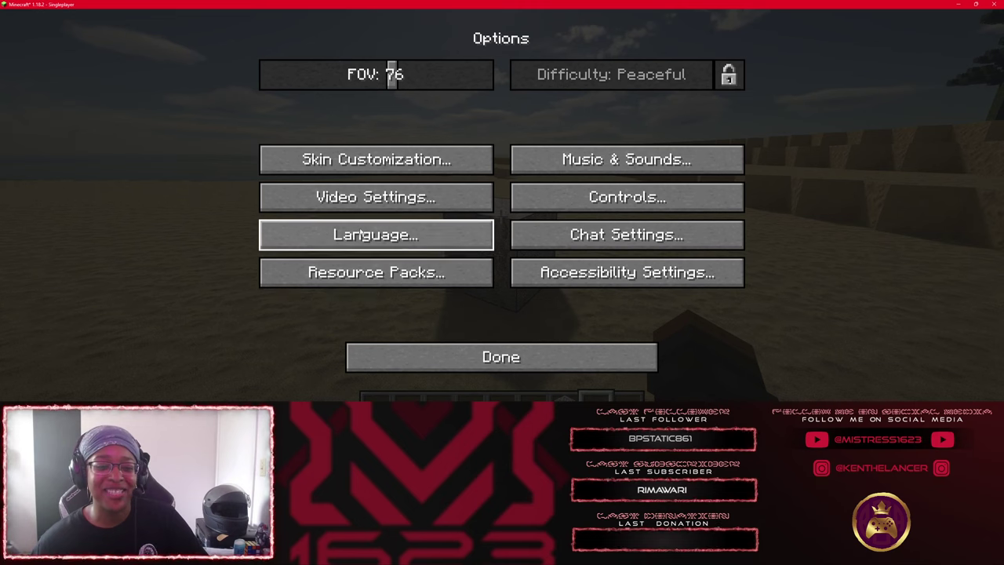
# Switch the shader to (internal) in the video settings and return to the game.
pyautogui.click(372, 205)
pyautogui.click(396, 279)
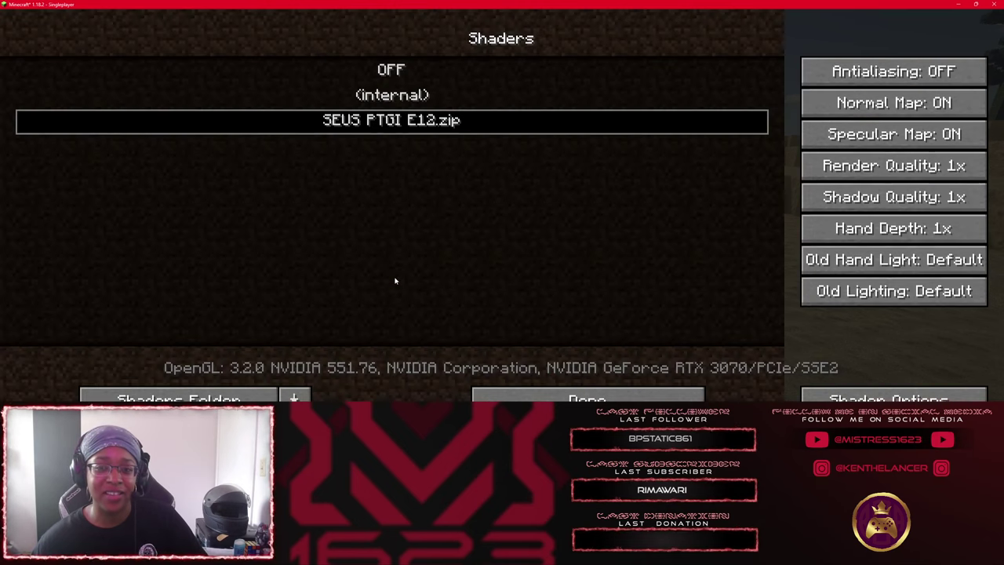
pyautogui.click(408, 96)
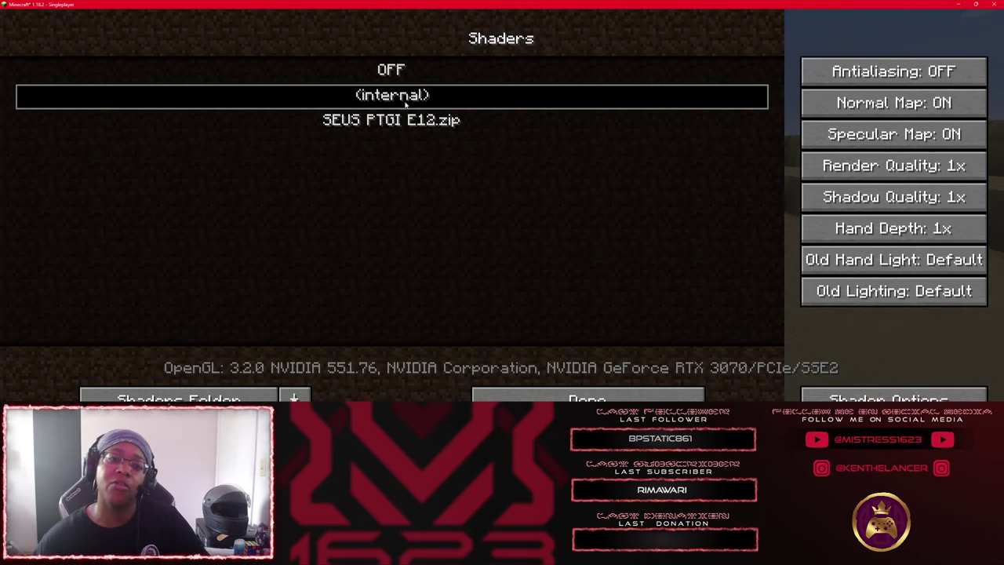
pyautogui.click(596, 396)
pyautogui.click(554, 375)
pyautogui.click(548, 354)
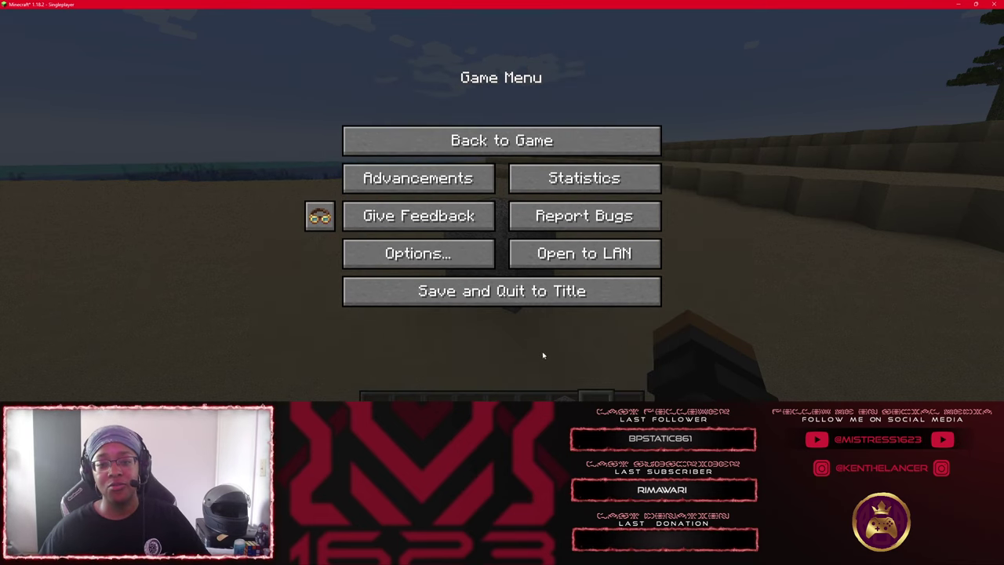
pyautogui.click(513, 154)
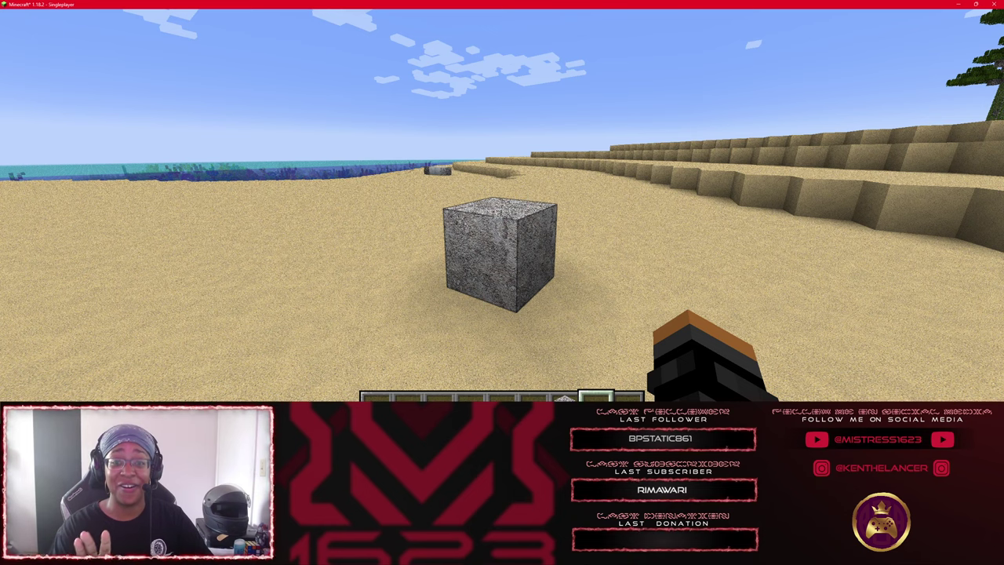
# Examine the cobblestone block on the sand up close to see its texture under the internal shader.
pyautogui.press('c')
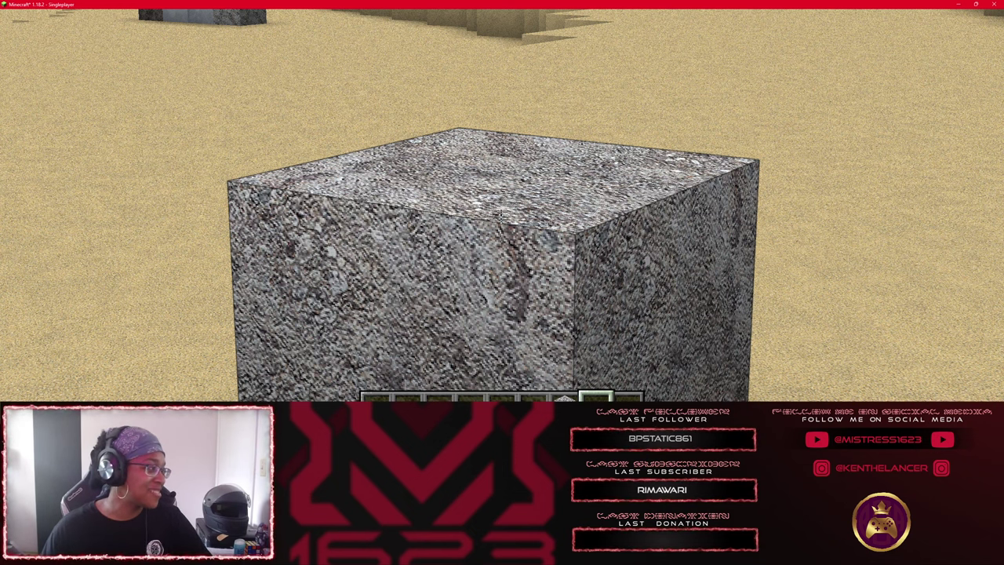
pyautogui.press('w')
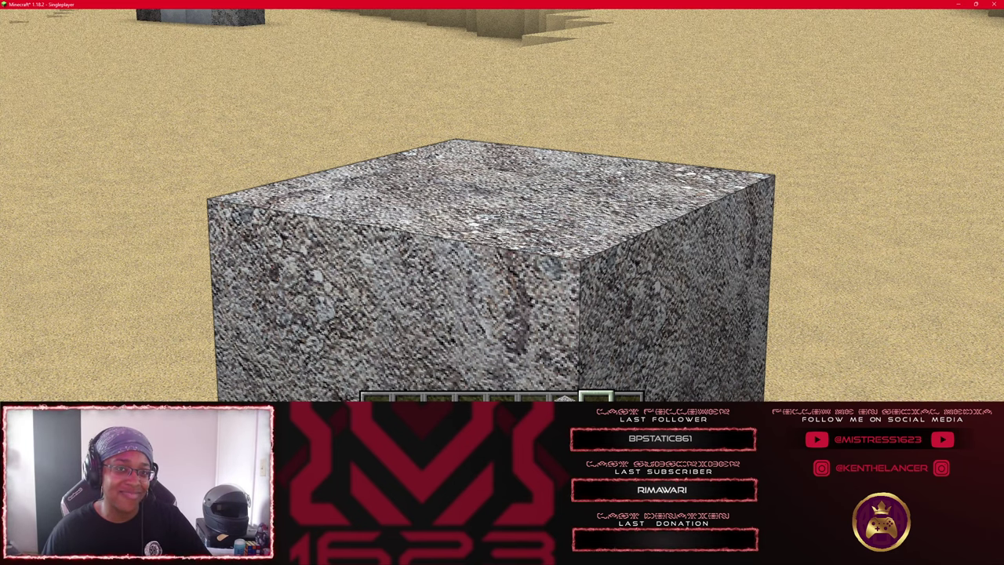
pyautogui.press('s')
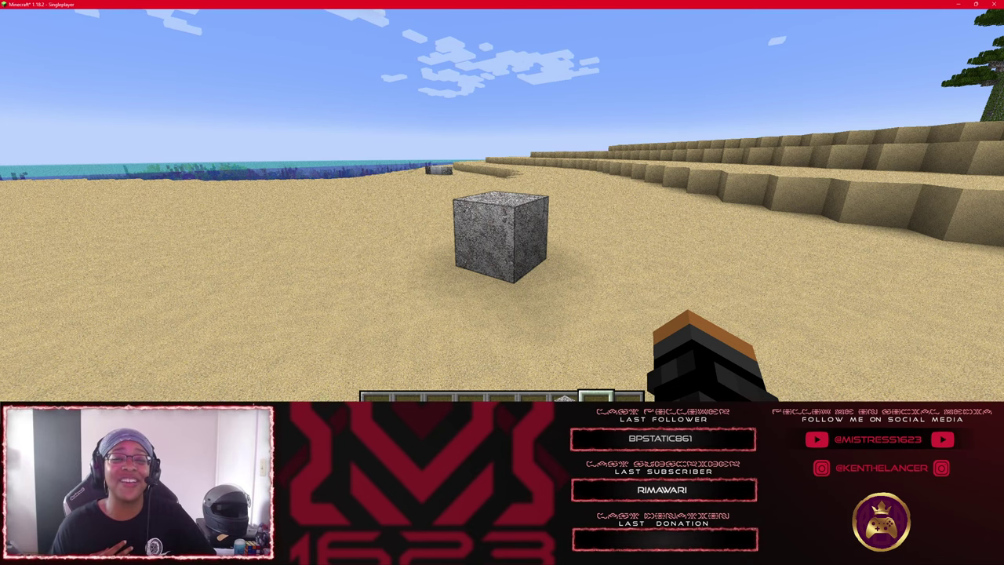
# Switch the shader back to SEUS PTGI E12.zip in the video settings.
pyautogui.press('Escape')
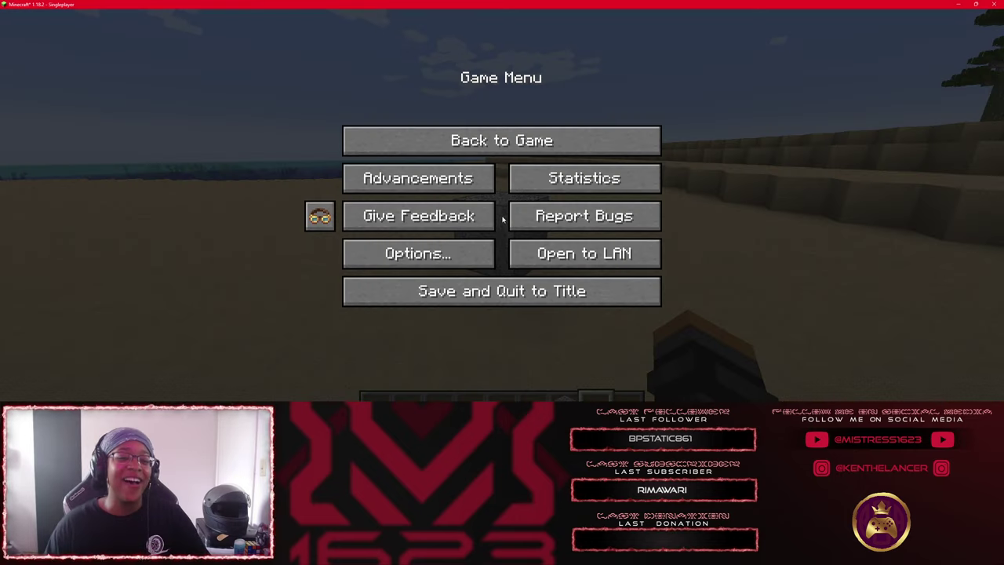
pyautogui.click(408, 253)
pyautogui.click(402, 271)
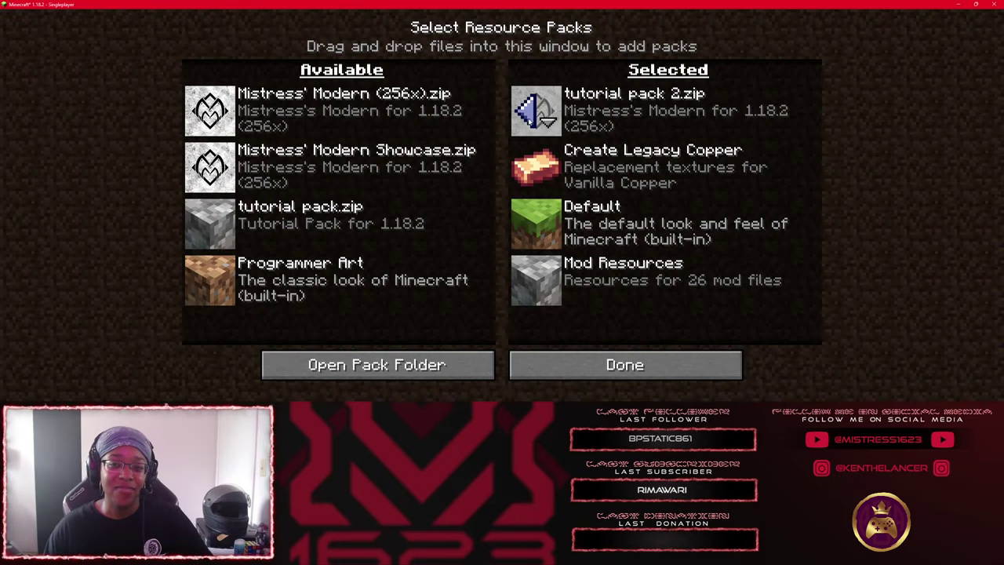
pyautogui.click(624, 365)
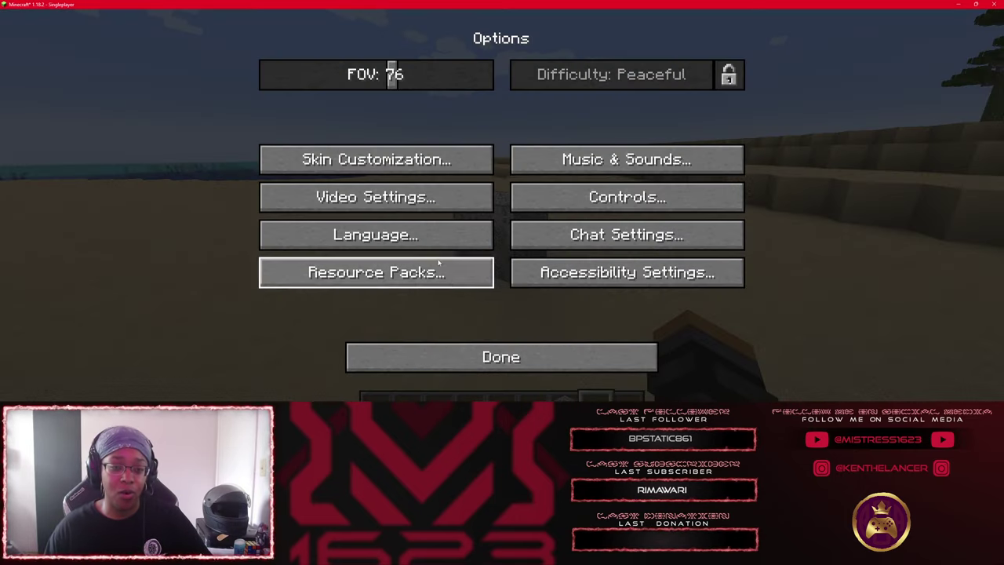
pyautogui.click(377, 198)
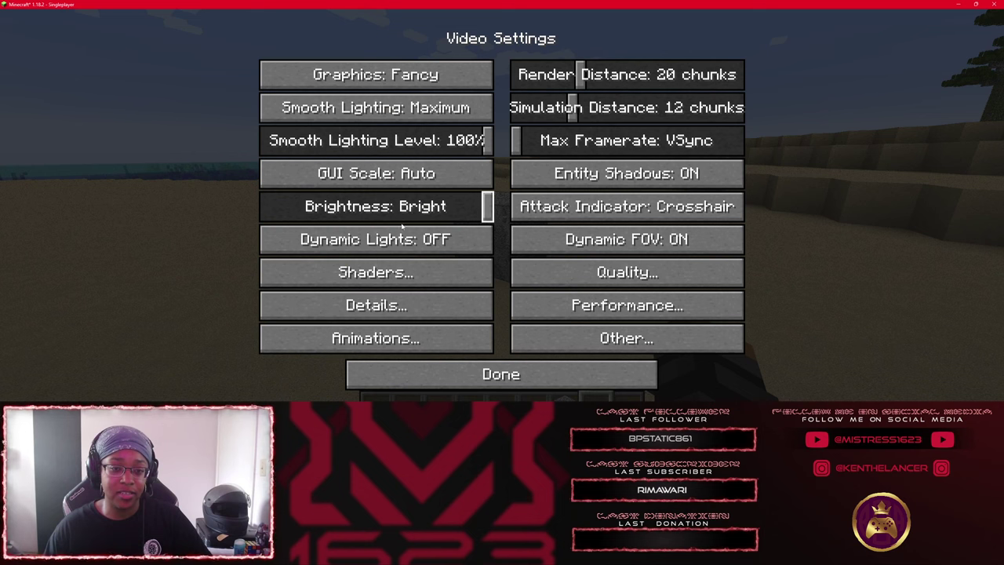
pyautogui.click(397, 283)
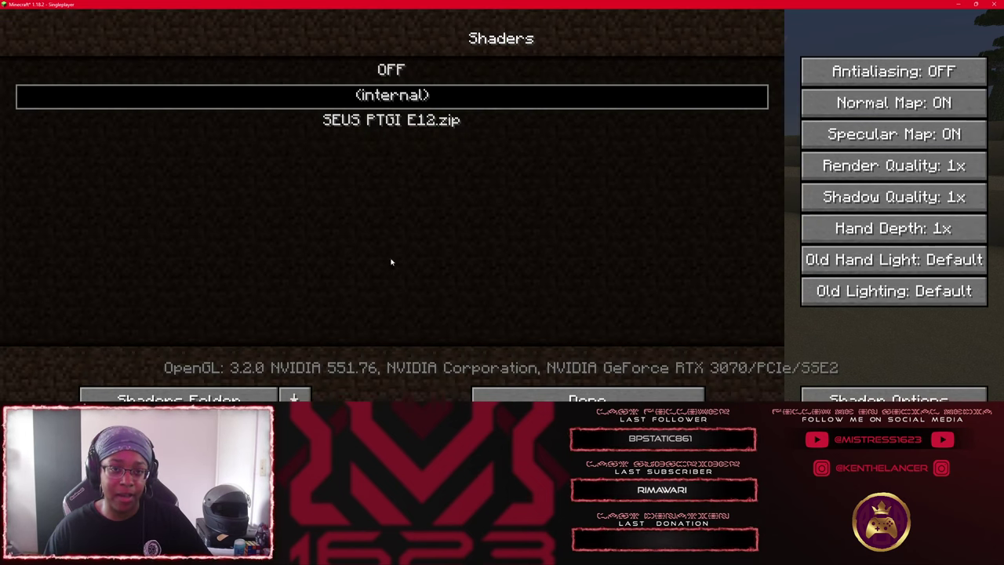
pyautogui.click(554, 396)
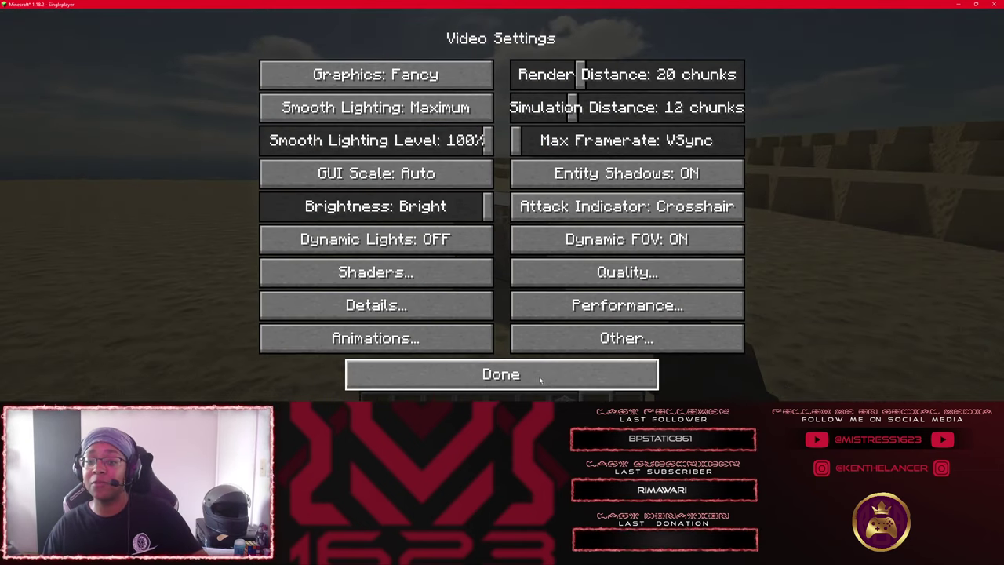
# Return to the game and examine the cobblestone block on the sand up close under the SEUS PTGI E12 shader.
pyautogui.click(539, 375)
pyautogui.click(502, 357)
pyautogui.click(502, 140)
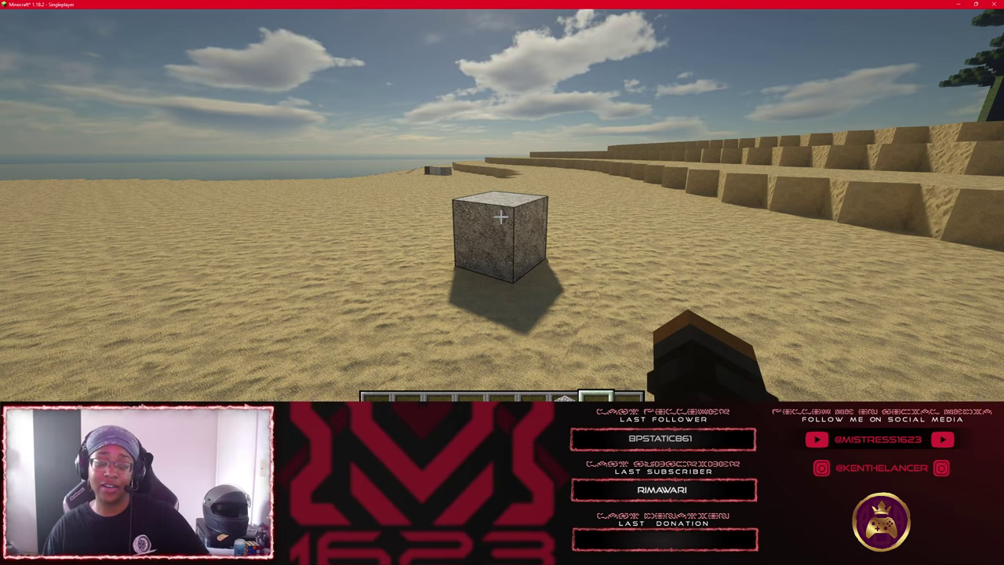
pyautogui.press('w')
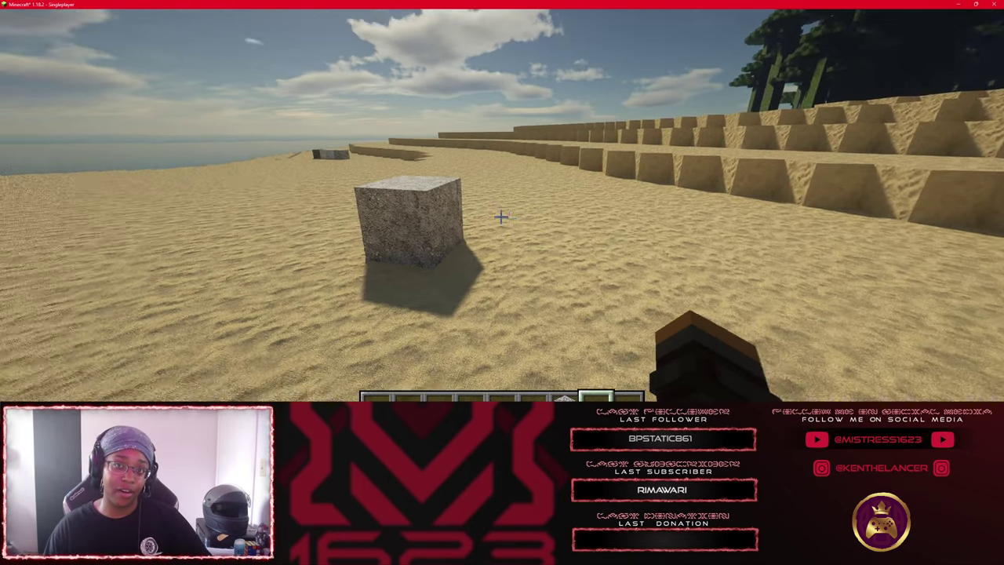
pyautogui.press('w')
pyautogui.press('w')
pyautogui.press('w')
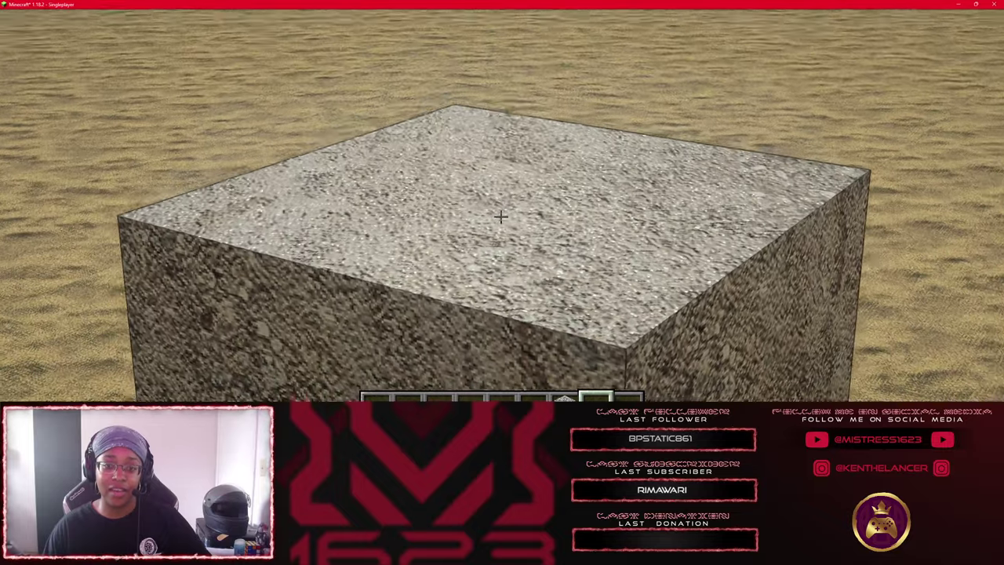
pyautogui.press('space')
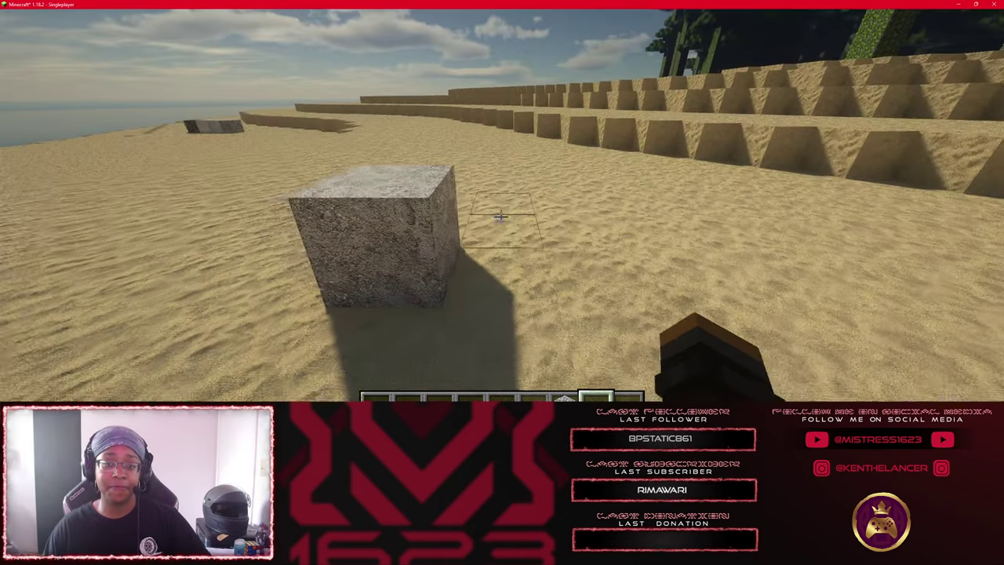
pyautogui.press('s')
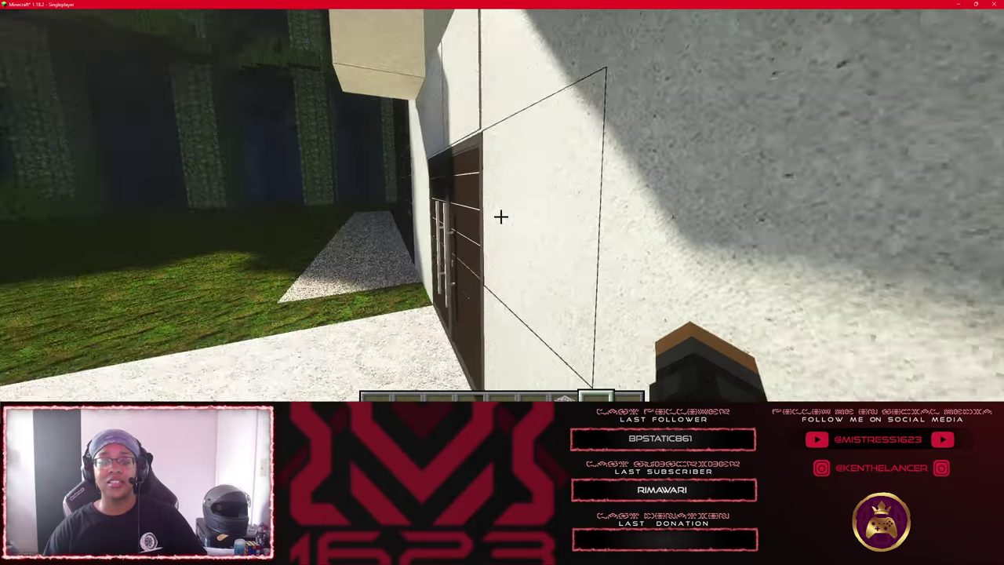
# Examine the dark double doors and the surrounding wall at the building's entrance.
pyautogui.press('s')
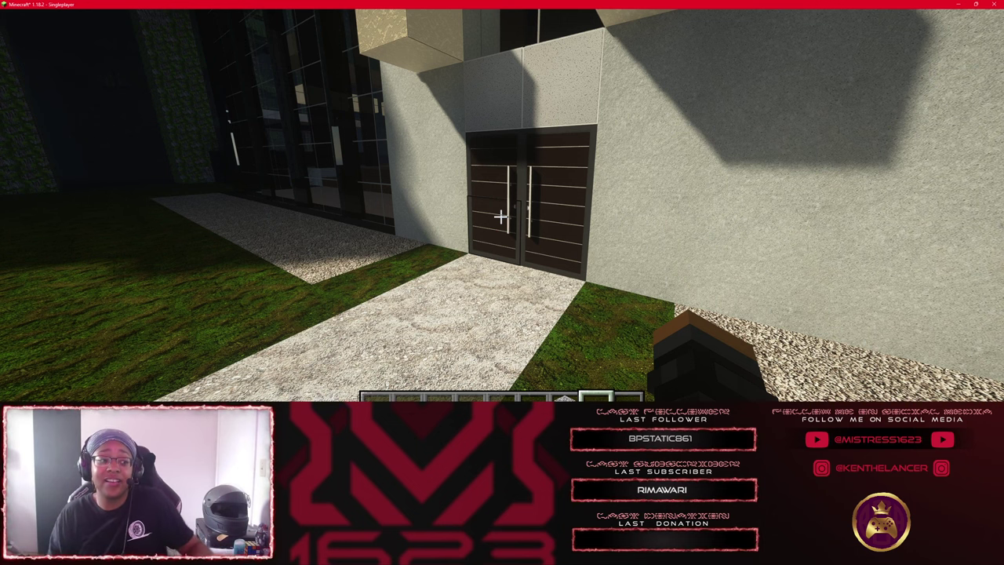
pyautogui.press('w')
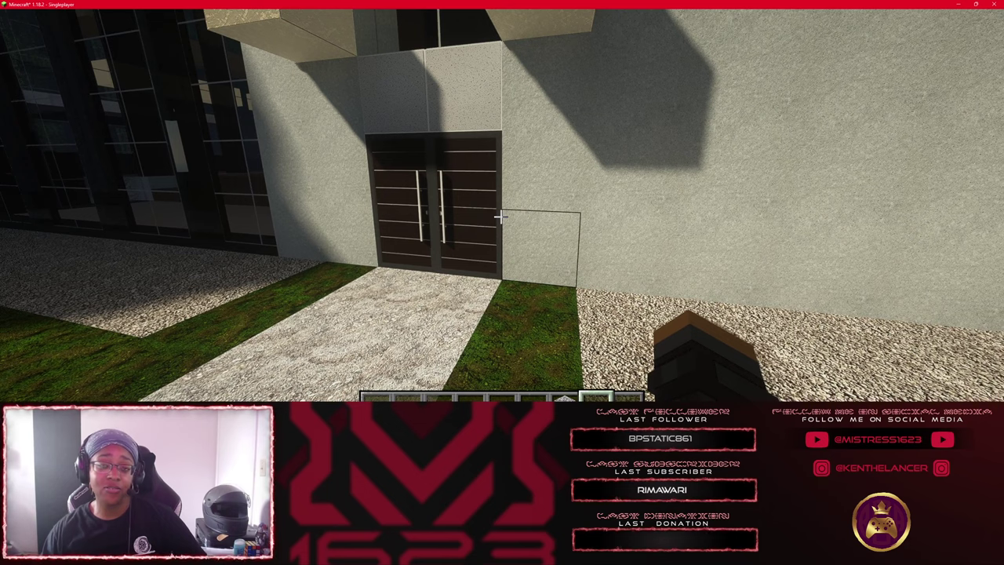
pyautogui.press('w')
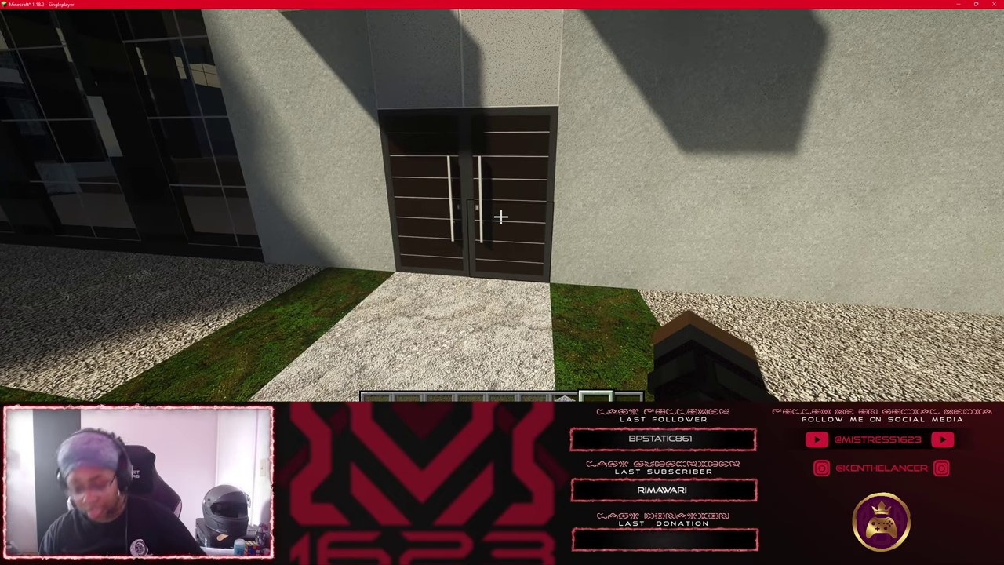
# Pause and minimize Minecraft, and launch Blockbench.
pyautogui.press('Escape')
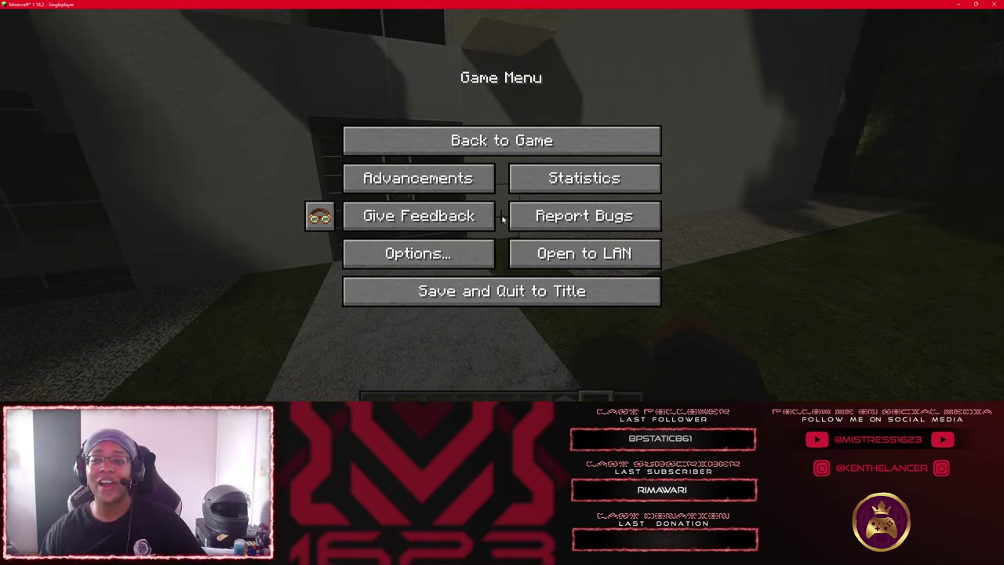
pyautogui.click(958, 6)
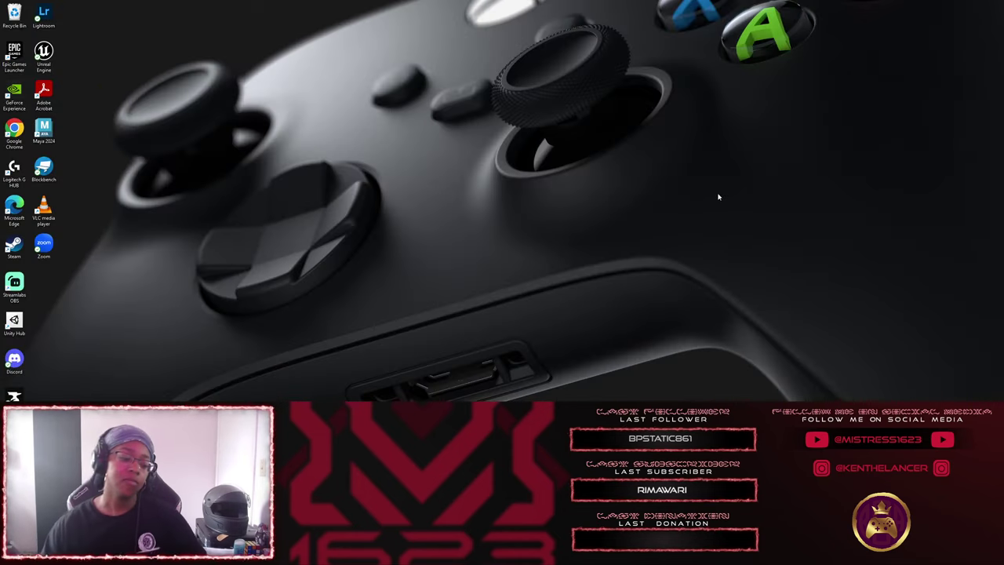
pyautogui.press('super')
pyautogui.write('blockbench')
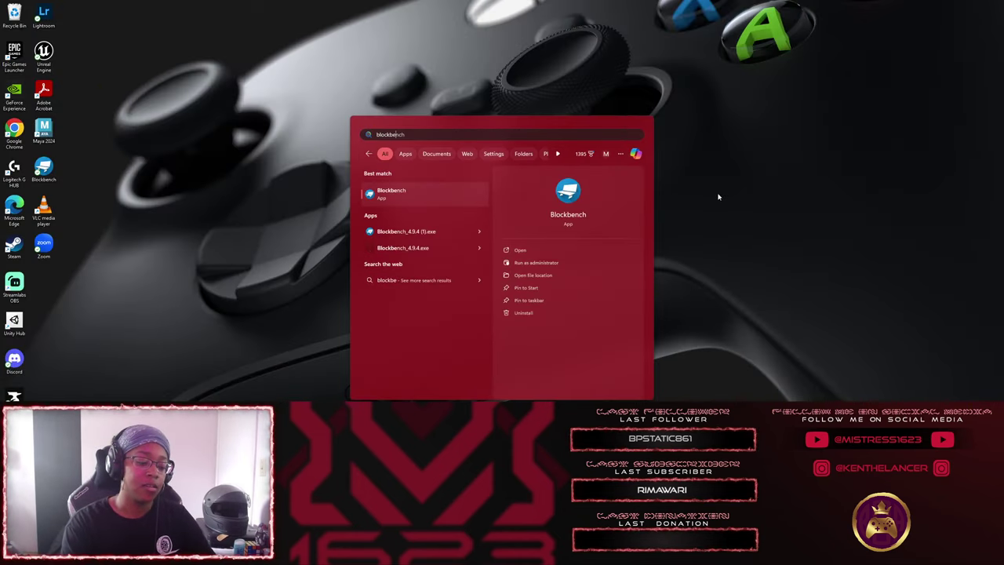
pyautogui.press('Return')
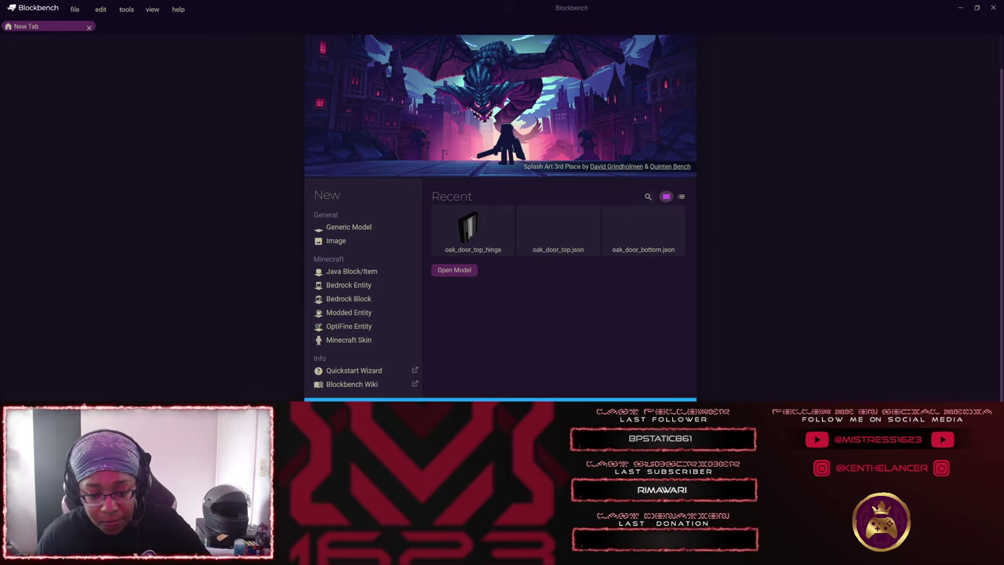
# In File Explorer, open the assets/minecraft/models/block folder of tutorial pack 2 in the Mistress' Modern Texture Pack folder.
pyautogui.press('super+e')
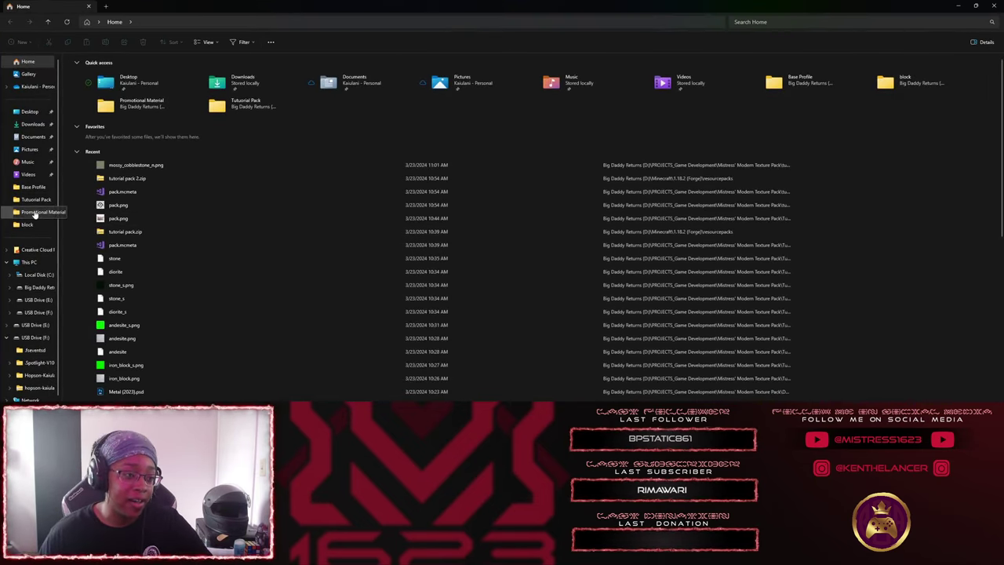
pyautogui.click(35, 199)
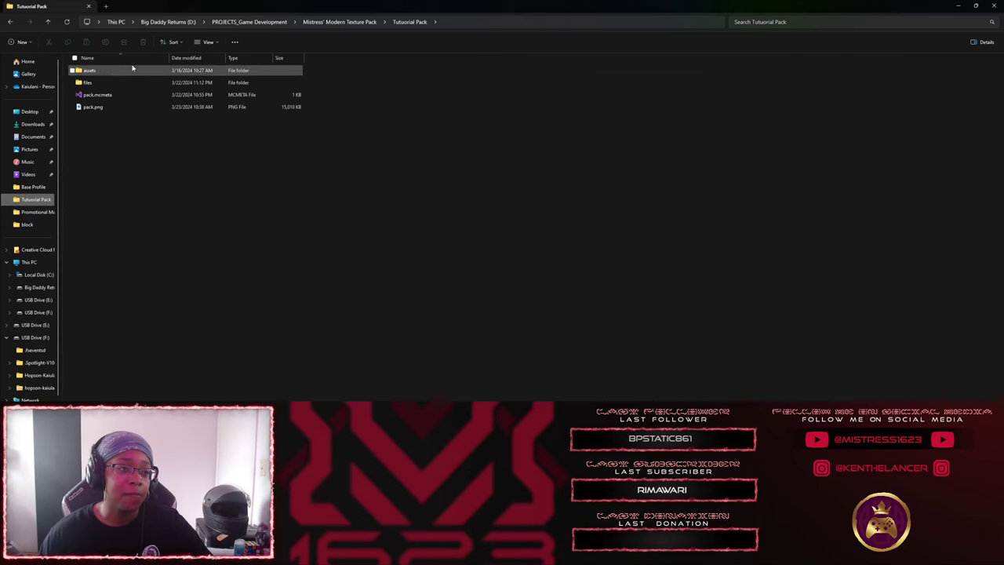
pyautogui.click(330, 22)
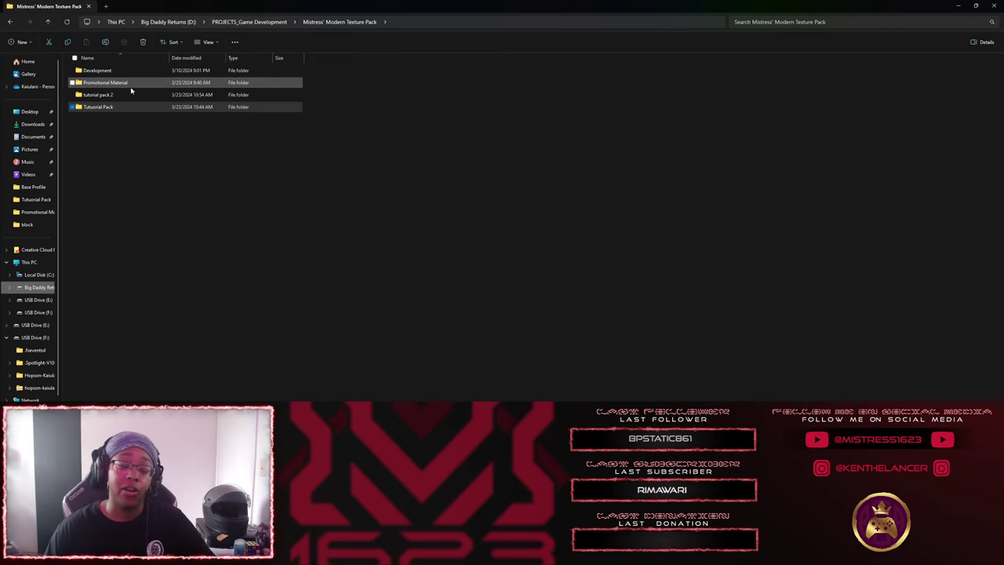
pyautogui.click(255, 22)
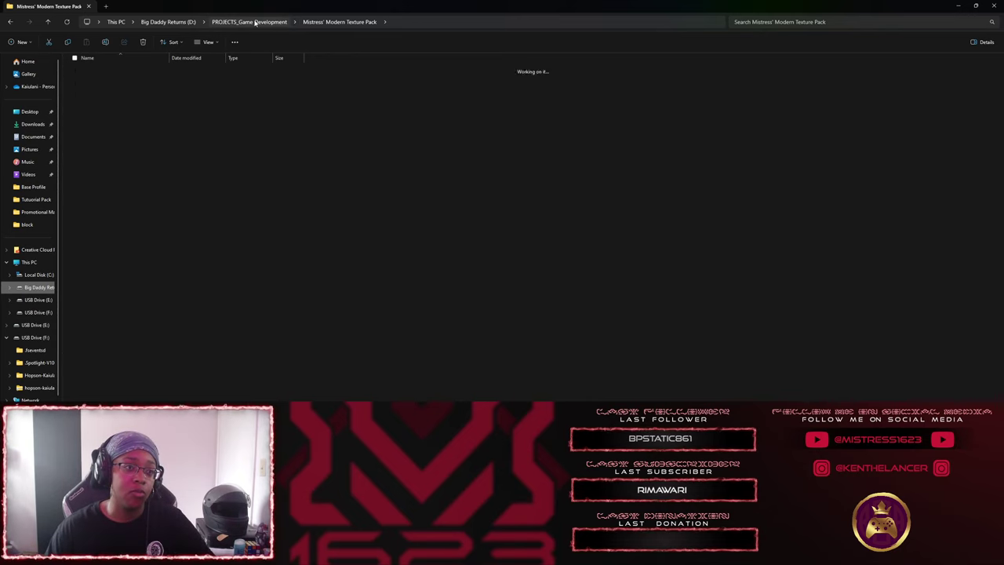
pyautogui.doubleClick(106, 82)
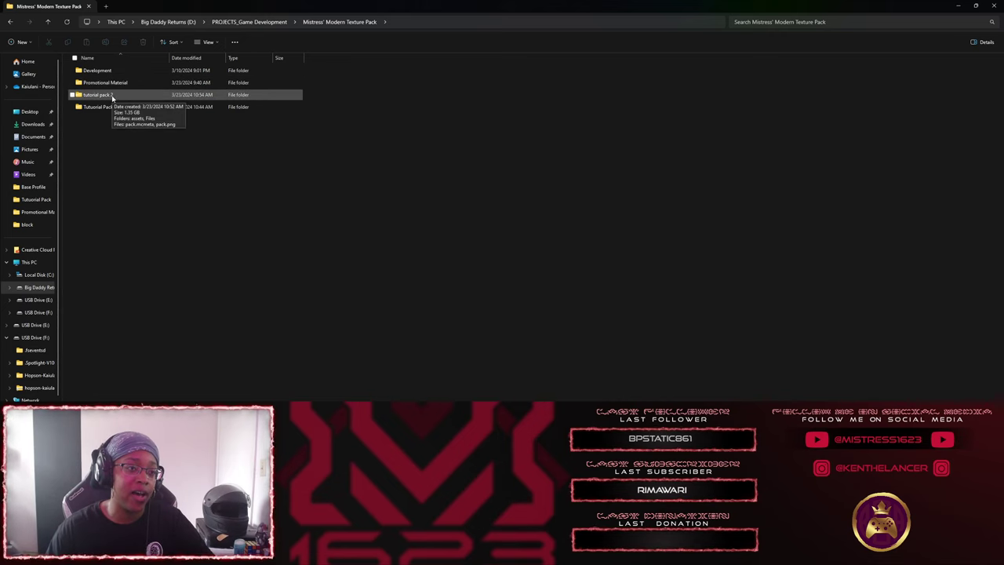
pyautogui.doubleClick(112, 95)
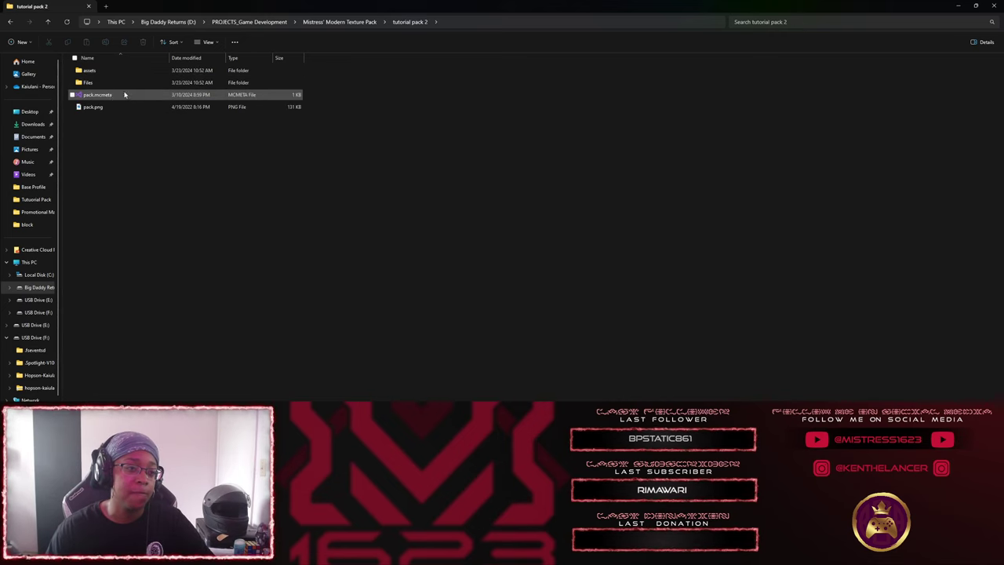
pyautogui.doubleClick(101, 73)
pyautogui.doubleClick(112, 72)
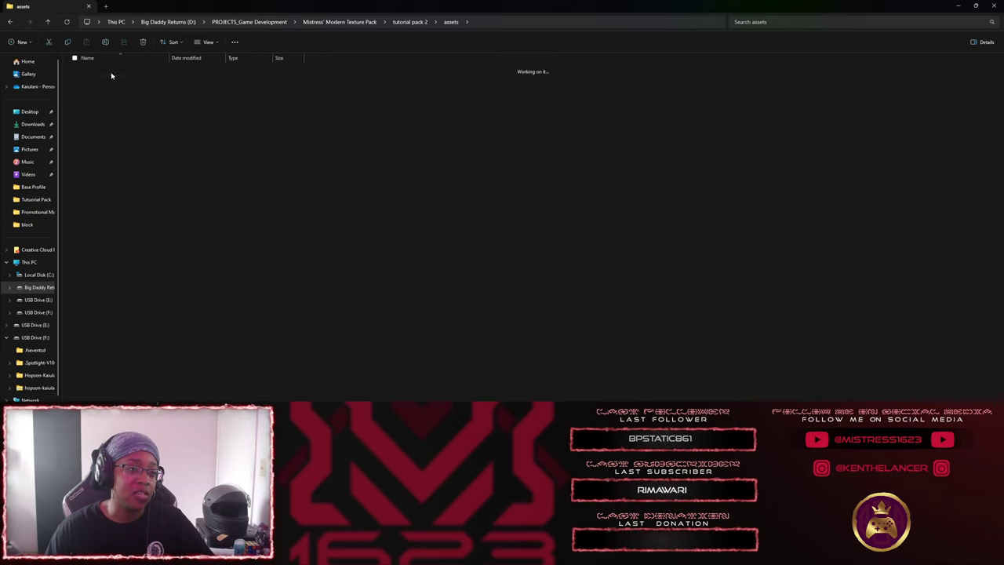
pyautogui.doubleClick(94, 82)
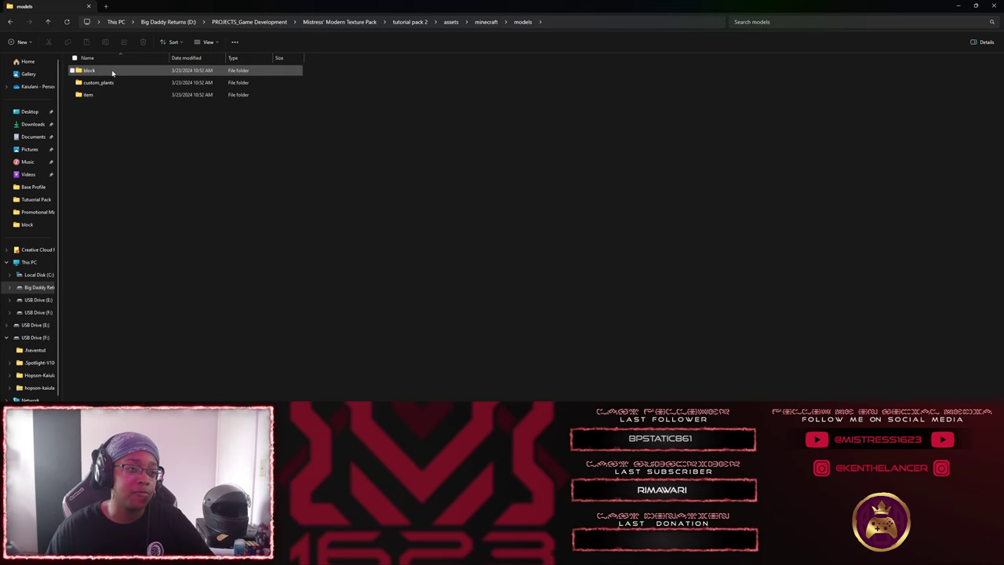
pyautogui.doubleClick(112, 72)
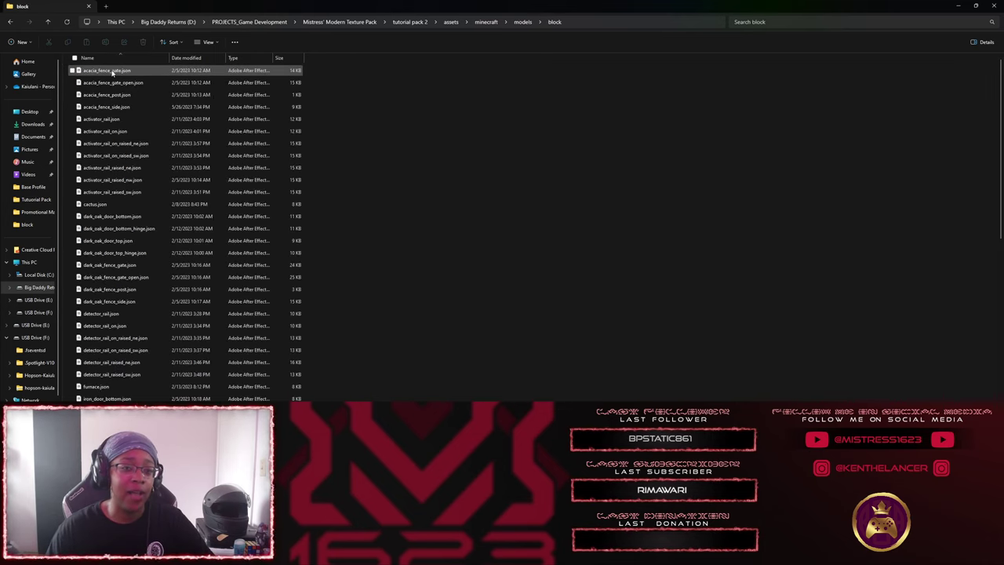
# Display the block model files as extra large icons and search the folder for "rail".
pyautogui.click(208, 42)
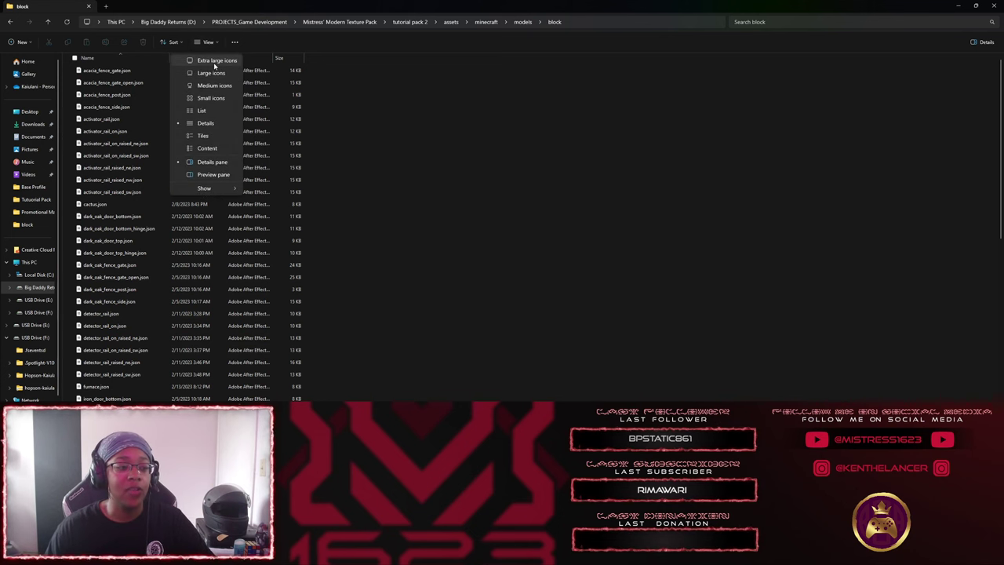
pyautogui.click(216, 61)
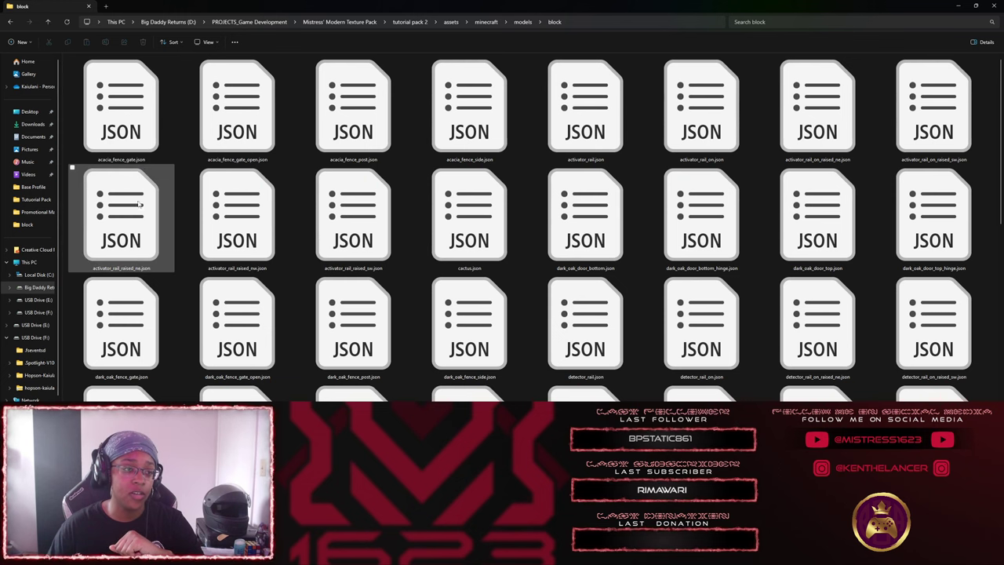
pyautogui.click(818, 22)
pyautogui.write('rail')
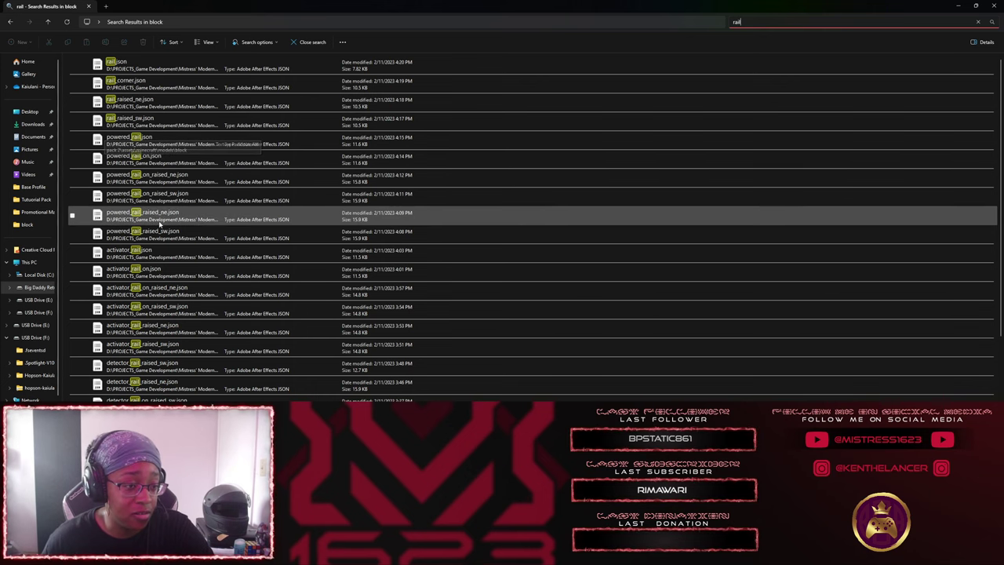
pyautogui.scroll(-2, 178, 270)
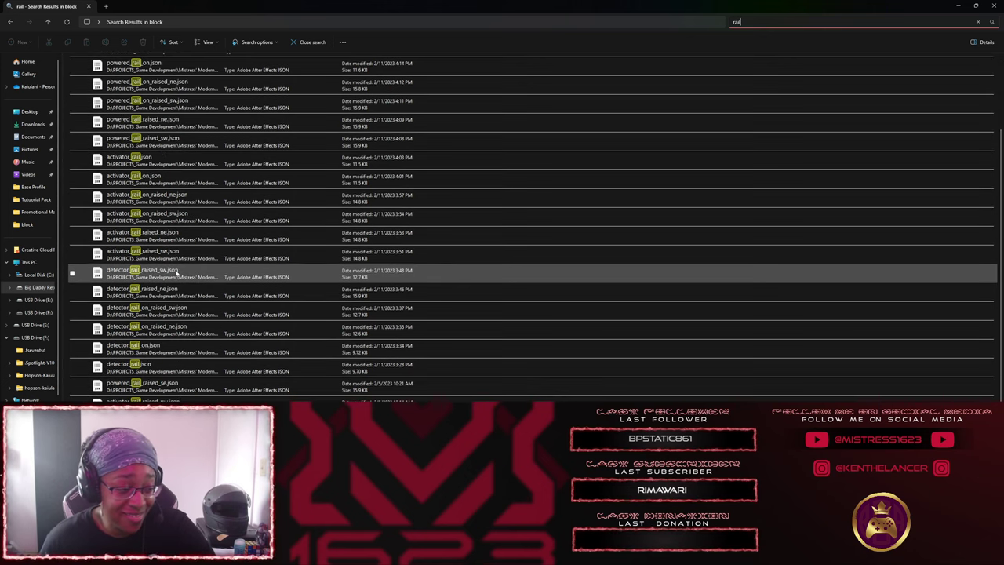
pyautogui.scroll(2, 178, 267)
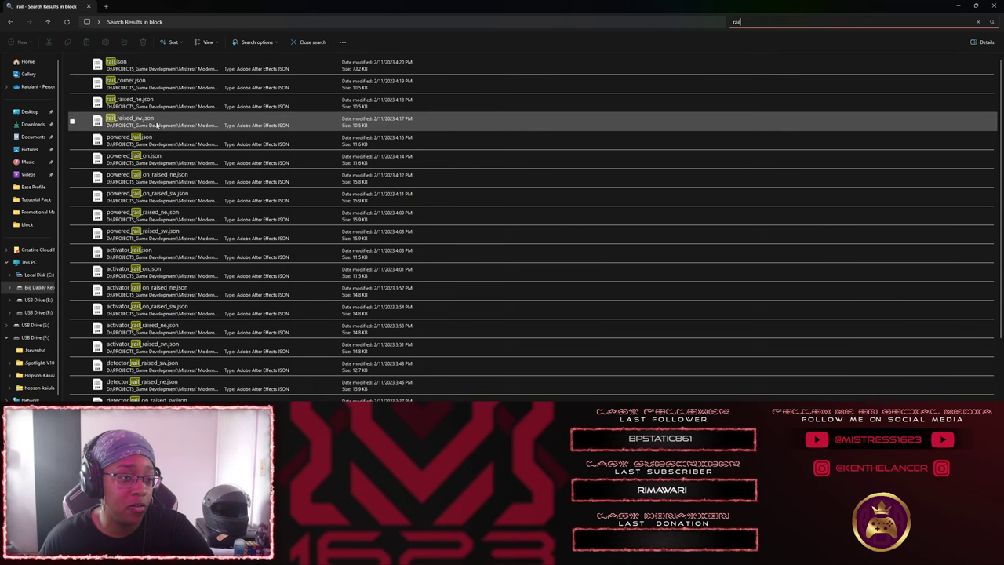
# Copy rail.json, rail_corner.json, rail_raised_ne.json and rail_raised_sw.json from the search results into the parent models folder.
pyautogui.click(129, 66)
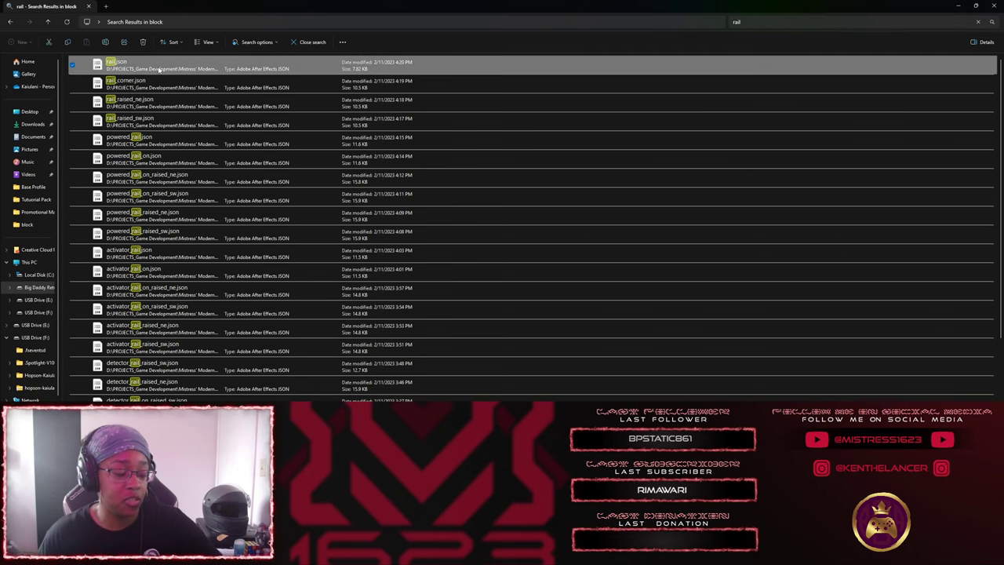
pyautogui.keyDown('shift'); pyautogui.click(148, 121); pyautogui.keyUp('shift')
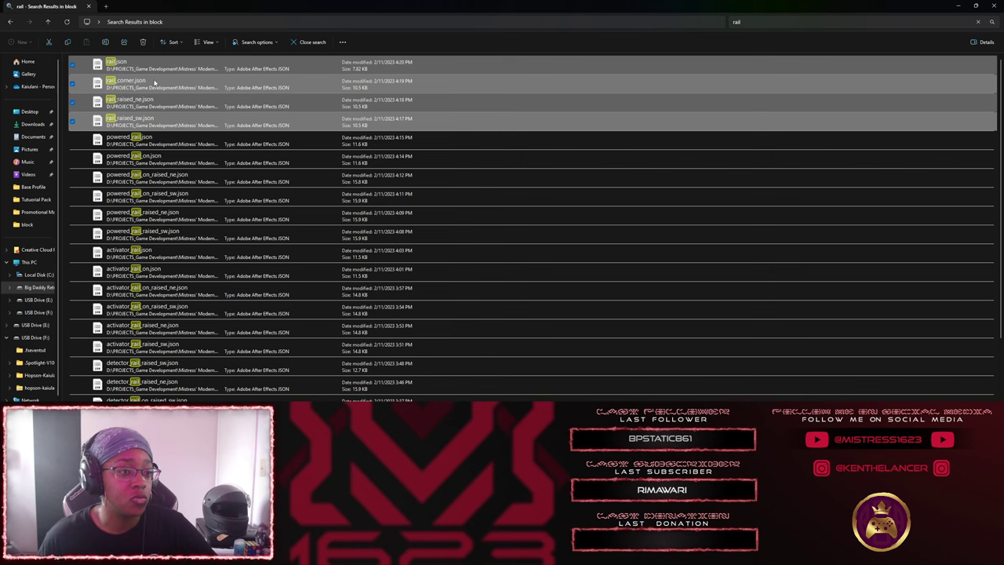
pyautogui.click(10, 22)
pyautogui.click(10, 22)
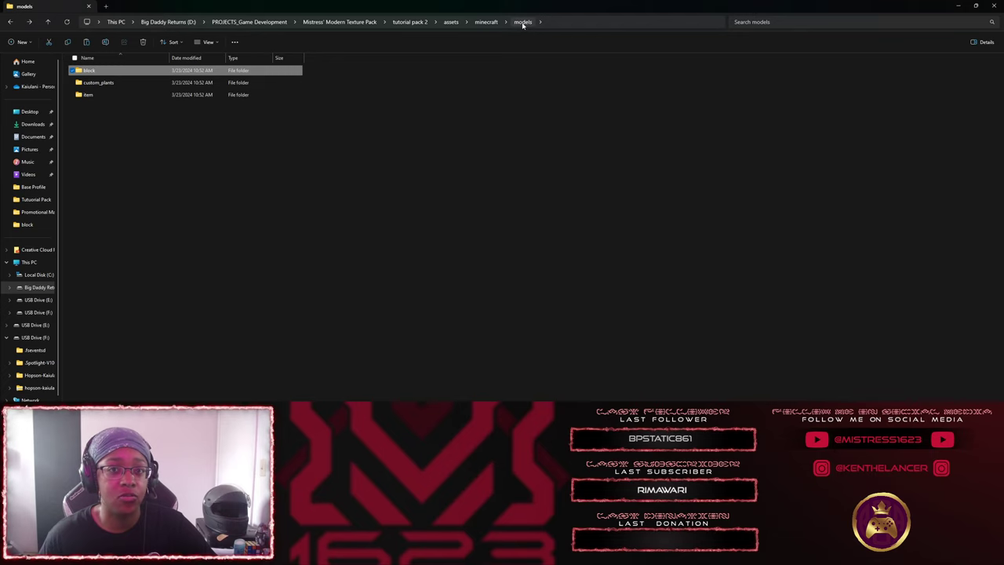
pyautogui.click(372, 162)
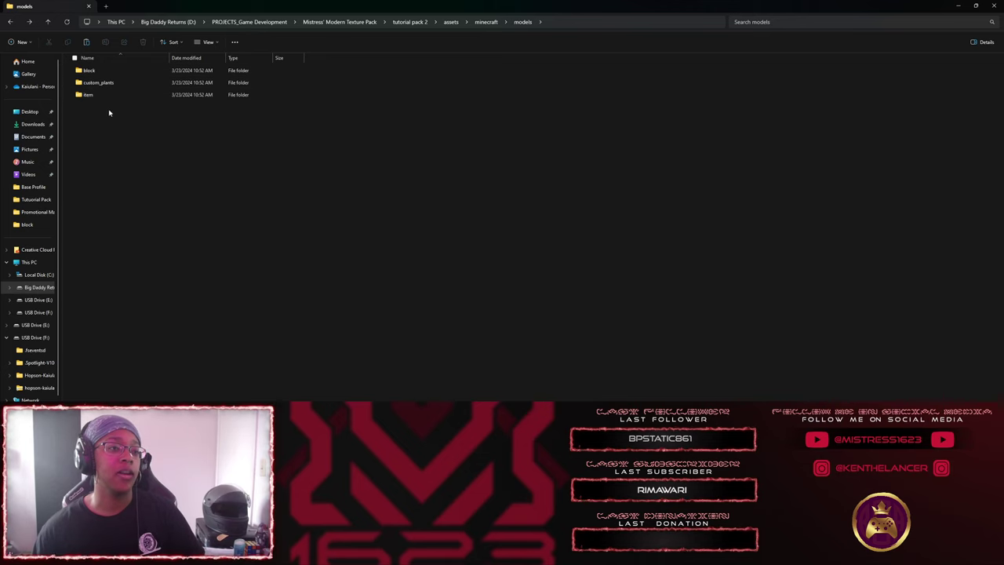
pyautogui.doubleClick(118, 71)
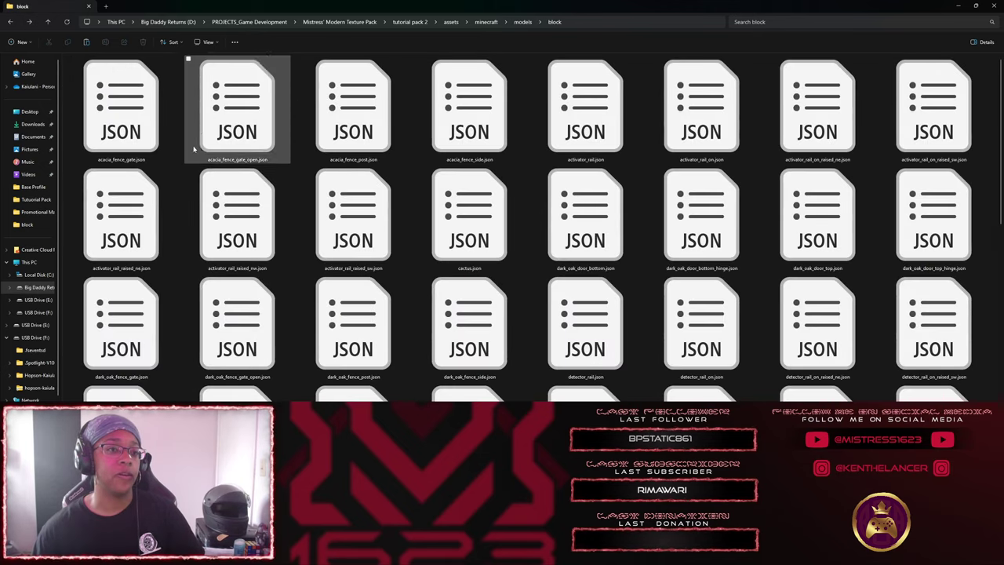
pyautogui.click(122, 153)
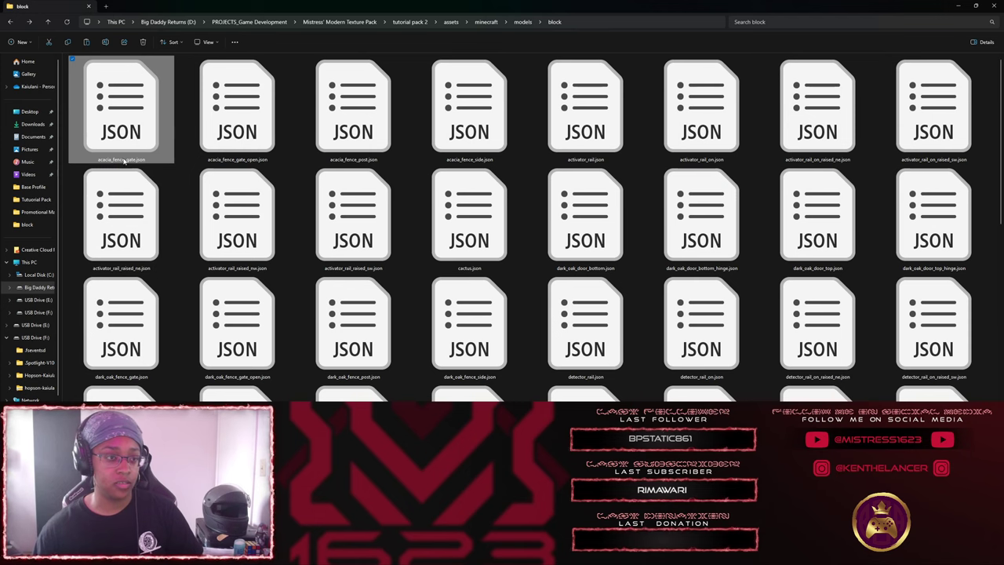
pyautogui.click(10, 22)
pyautogui.hotkey('ctrl', 'v')
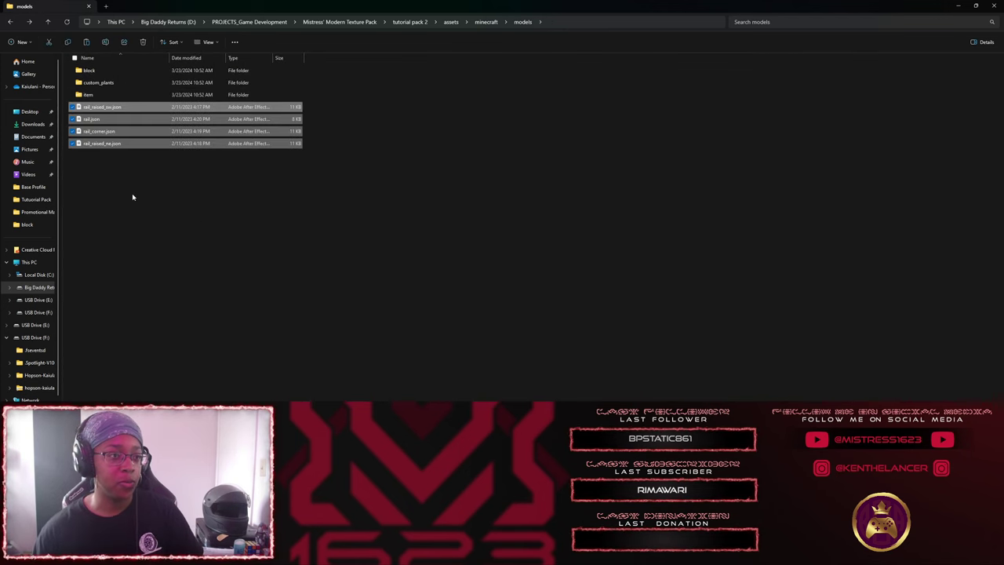
# Delete all the files inside the block subfolder of models.
pyautogui.click(133, 197)
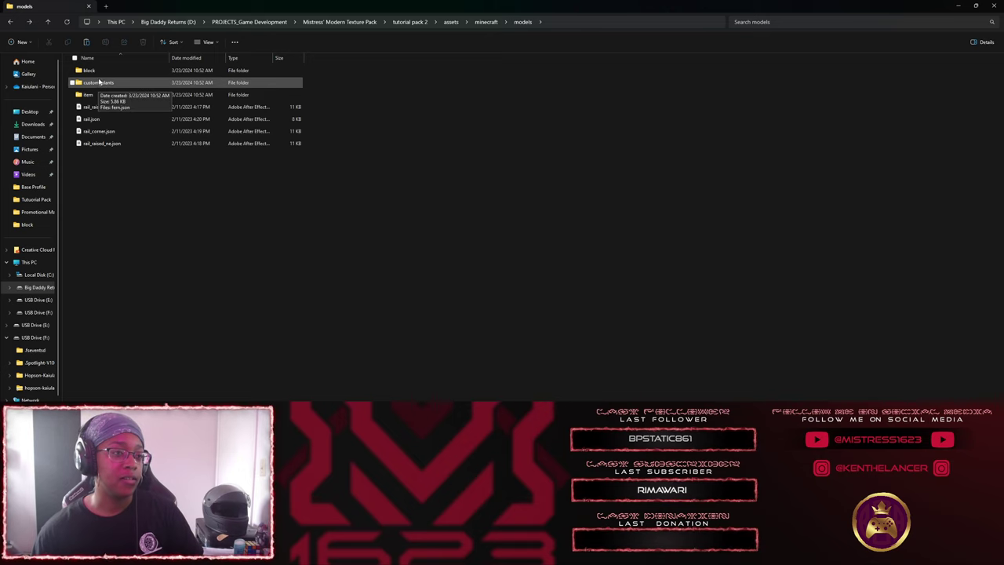
pyautogui.doubleClick(98, 74)
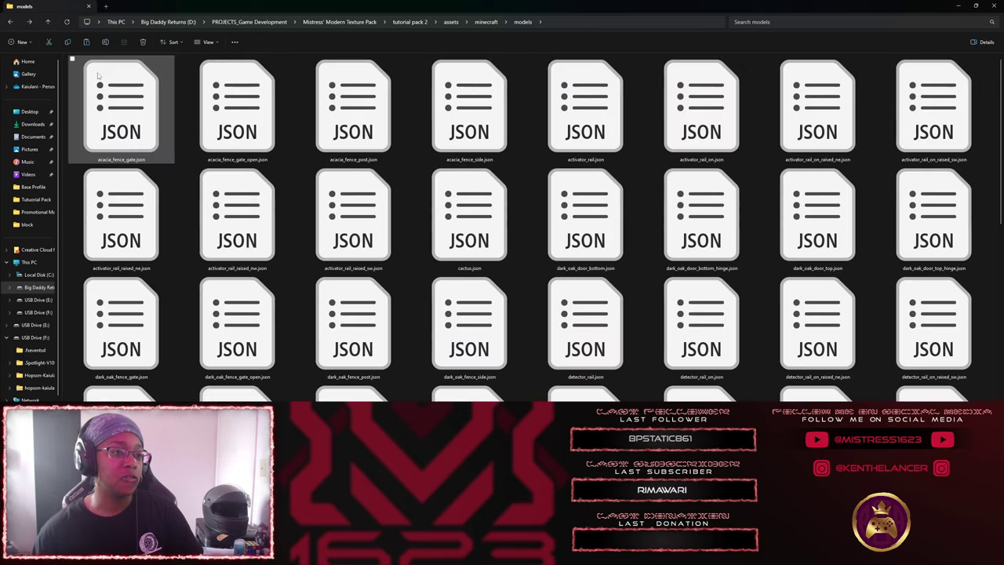
pyautogui.scroll(-5, 711, 250)
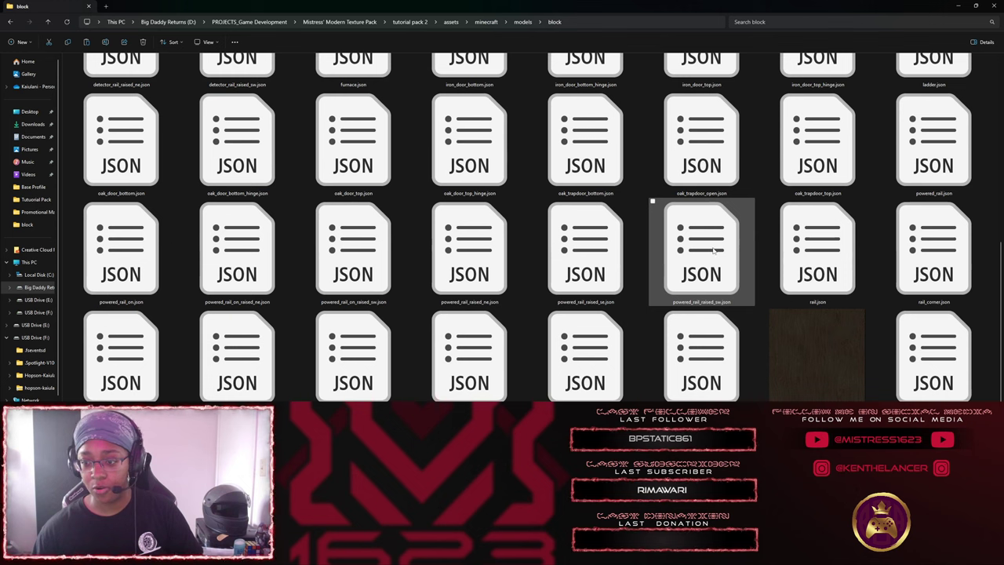
pyautogui.hotkey('ctrl', 'a')
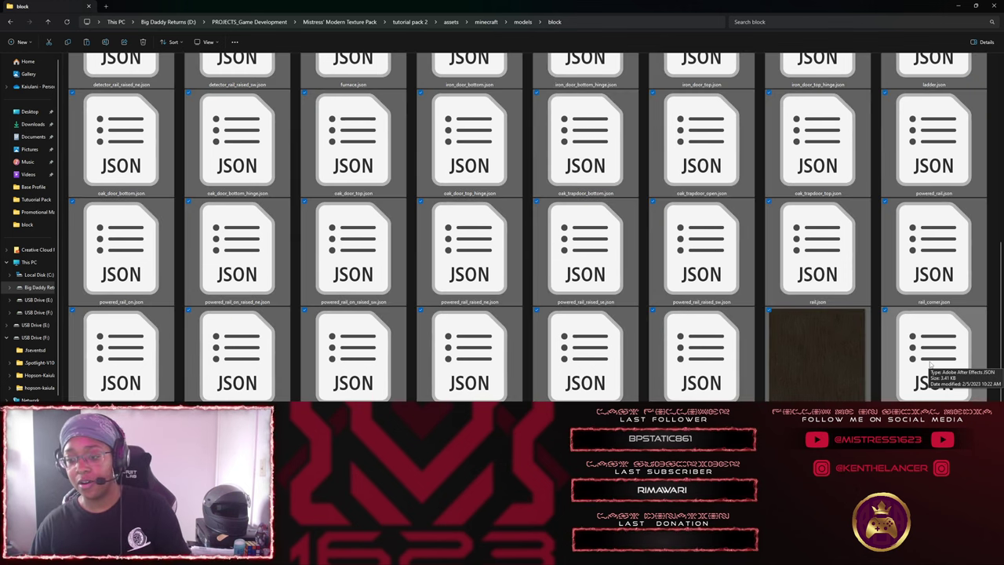
pyautogui.press('Delete')
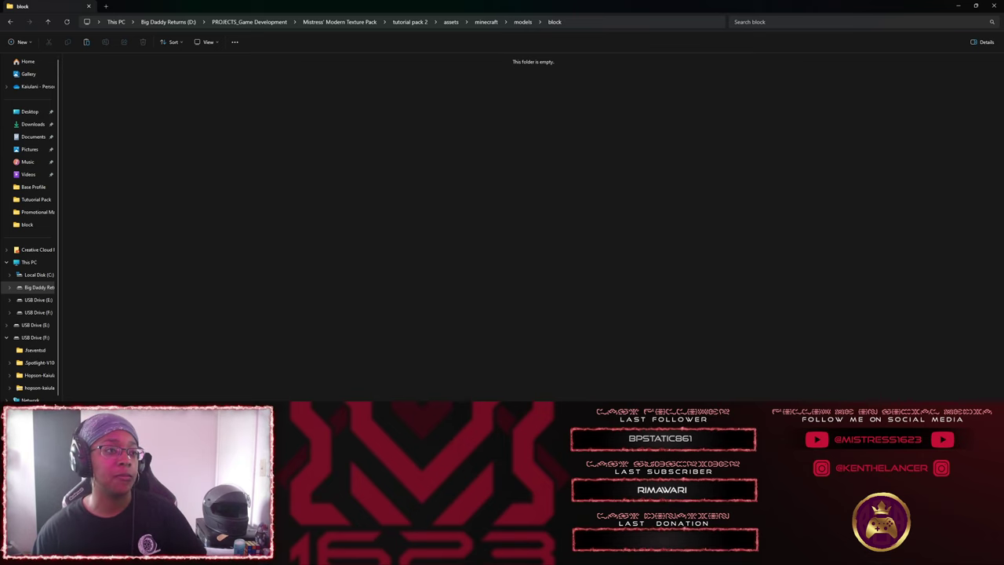
# Copy rail.json, rail_corner.json, rail_raised_ne.json and rail_raised_sw.json from the models folder back into the emptied block folder.
pyautogui.click(11, 21)
pyautogui.click(92, 107)
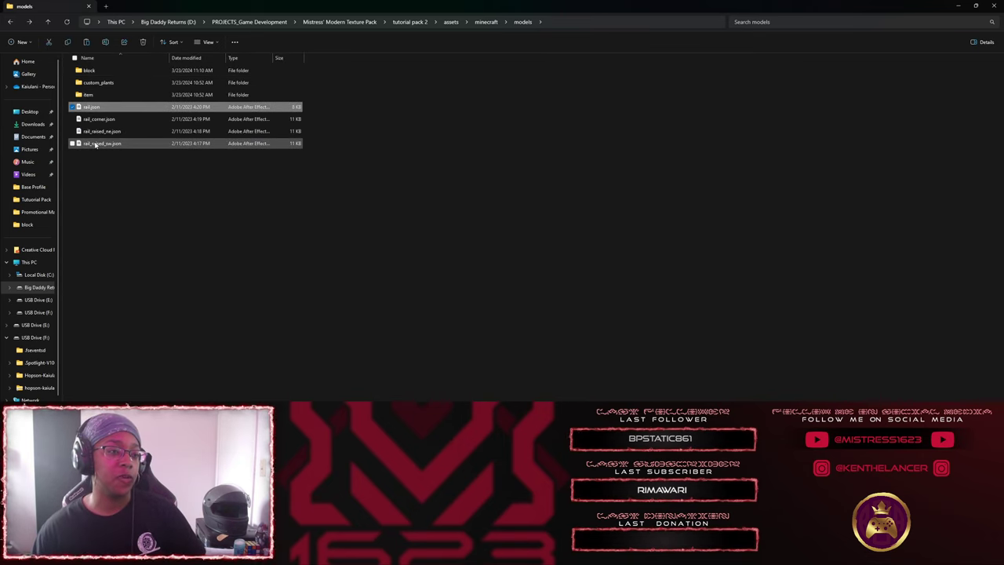
pyautogui.keyDown('shift'); pyautogui.click(95, 144); pyautogui.keyUp('shift')
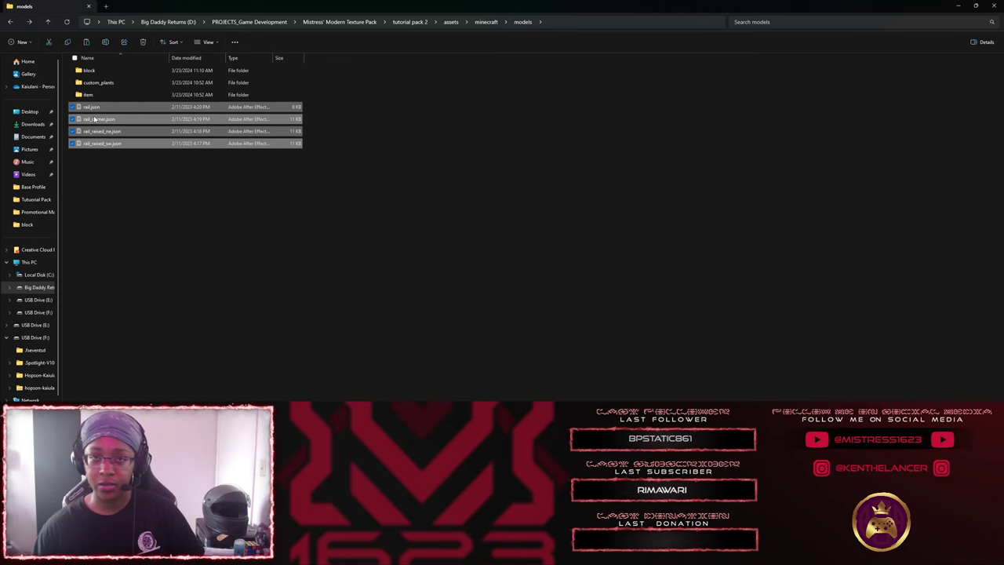
pyautogui.doubleClick(89, 70)
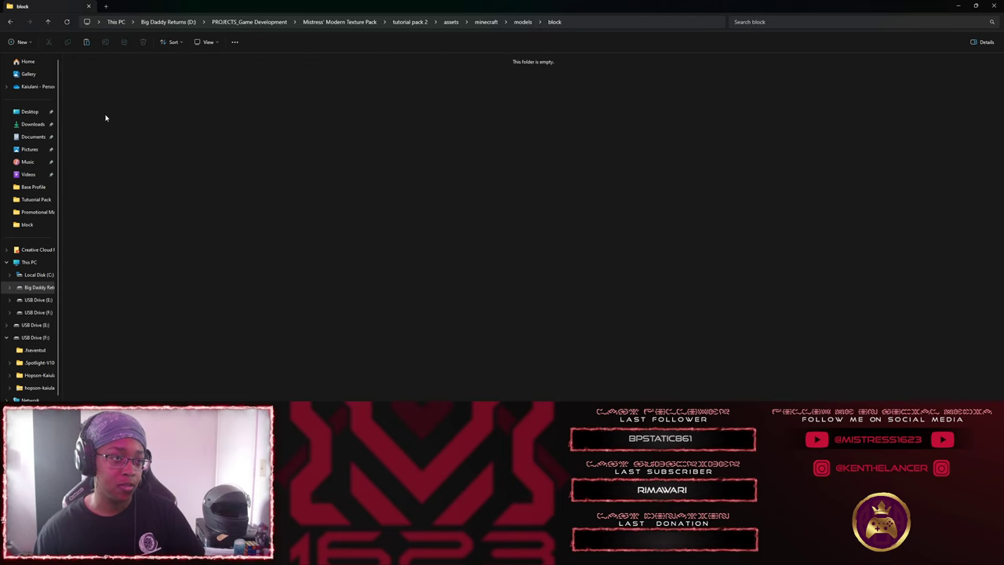
pyautogui.hotkey('ctrl', 'v')
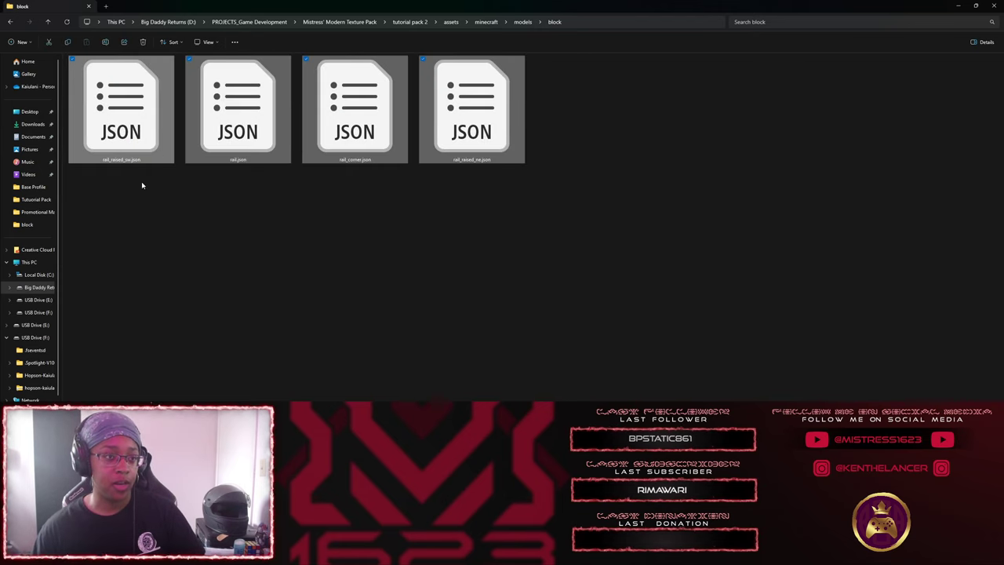
pyautogui.click(248, 255)
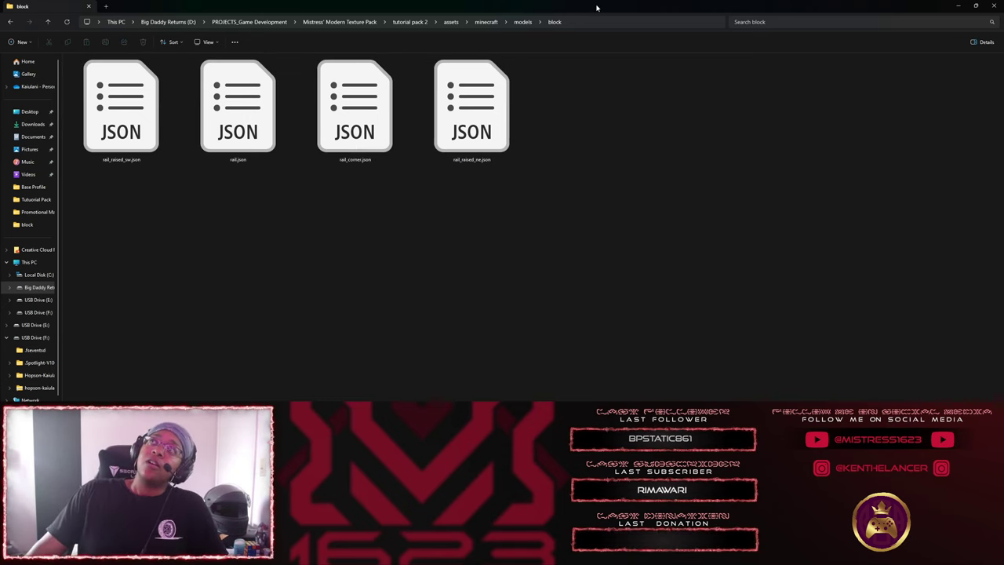
# Switch to Blockbench and create a Java Block/Item project with the file name "rail", matching the original model file.
pyautogui.click(957, 5)
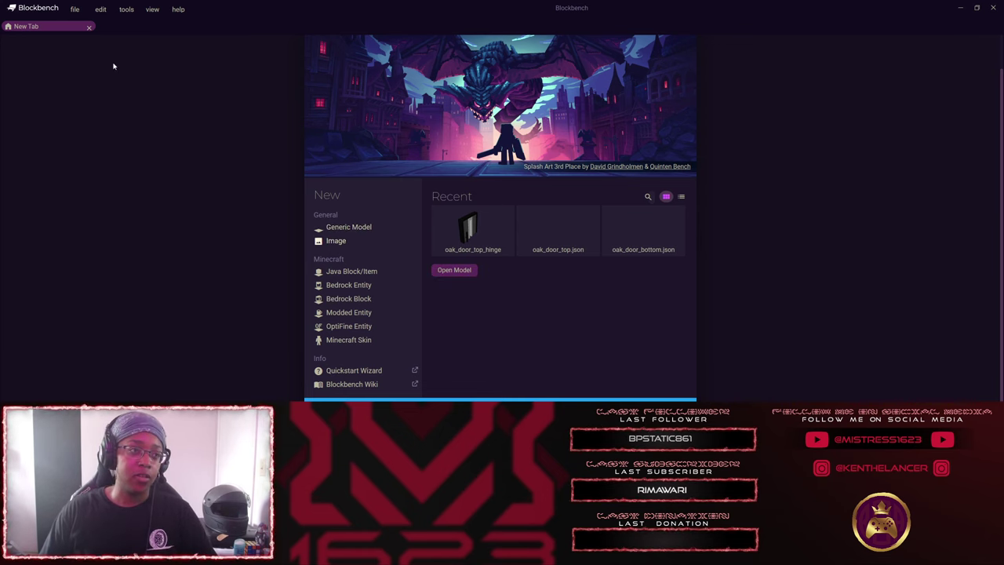
pyautogui.click(75, 10)
pyautogui.moveTo(90, 27)
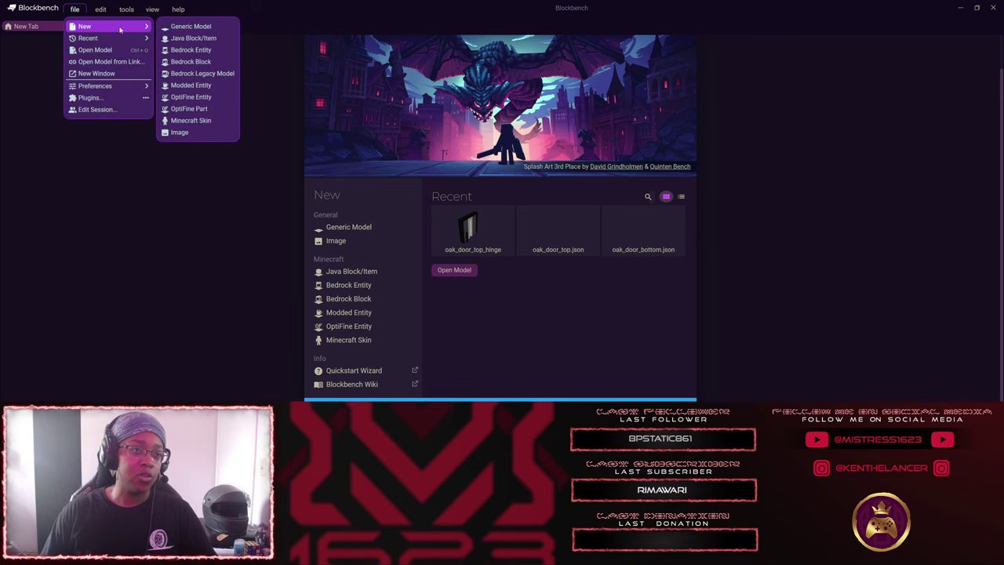
pyautogui.click(195, 38)
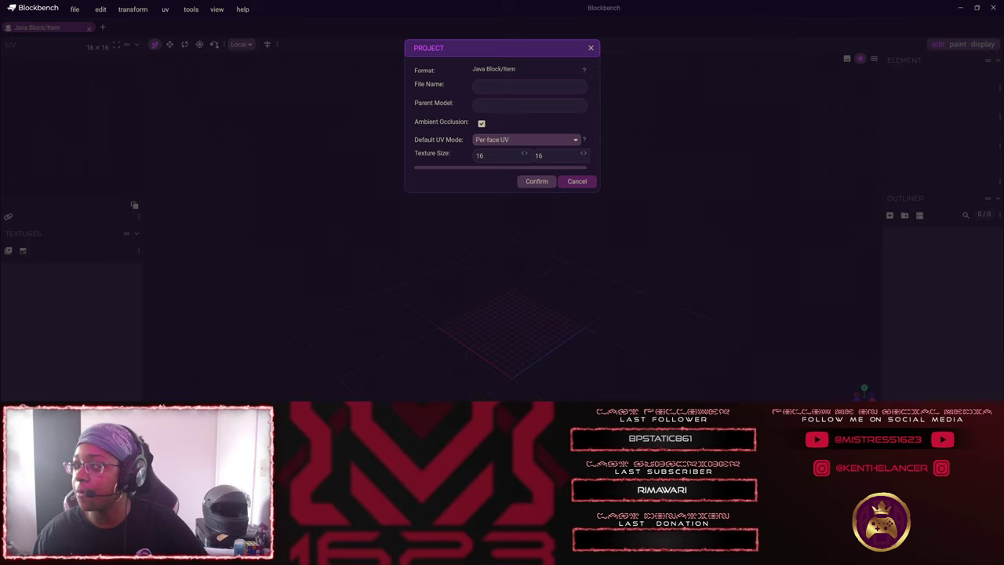
pyautogui.hotkey('alt', 'Tab')
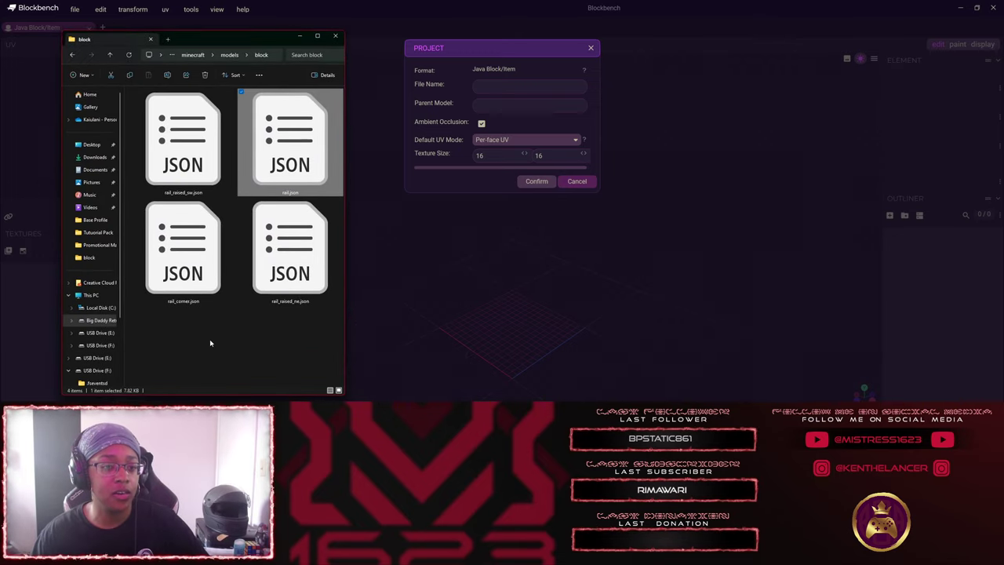
pyautogui.click(289, 191)
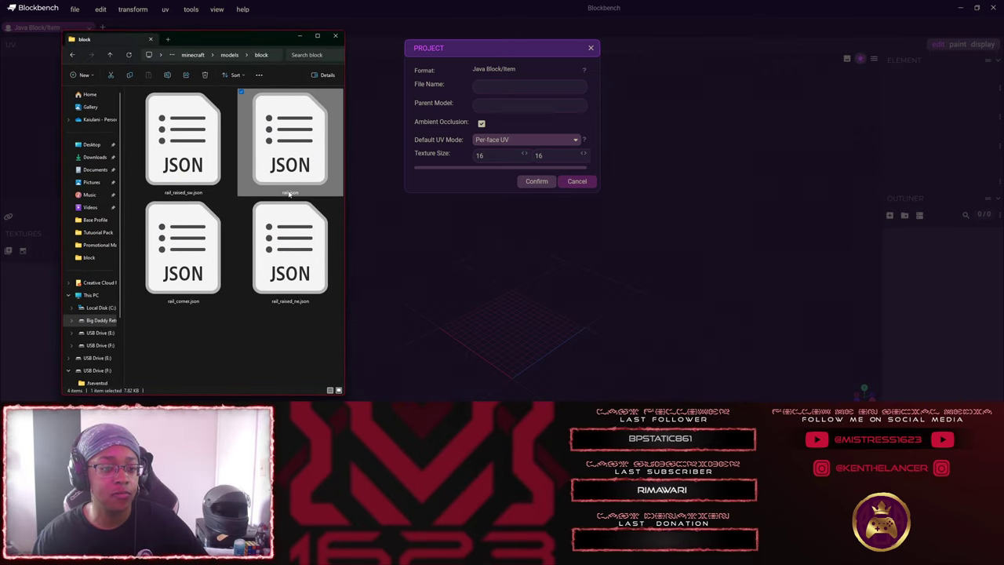
pyautogui.hotkey('alt', 'Tab')
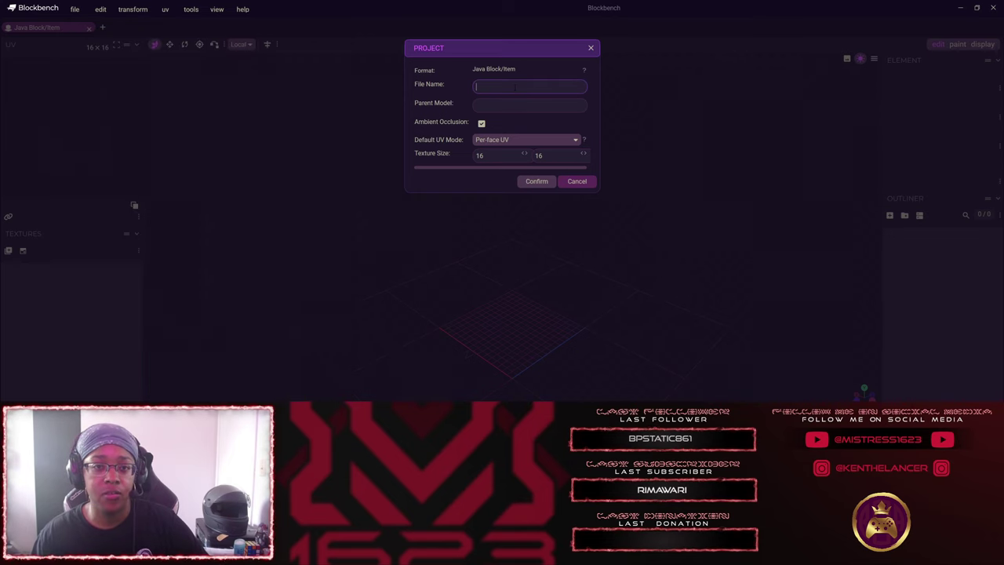
pyautogui.write('rail')
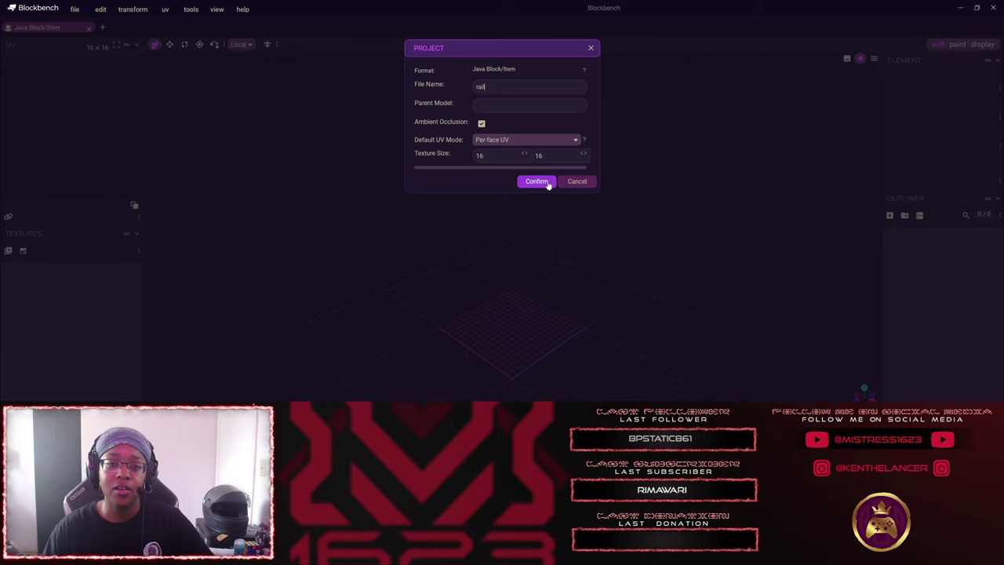
pyautogui.click(546, 185)
# Add a cube to the rail model at the corner of the central grid.
pyautogui.moveTo(616, 314); pyautogui.dragTo(541, 358)
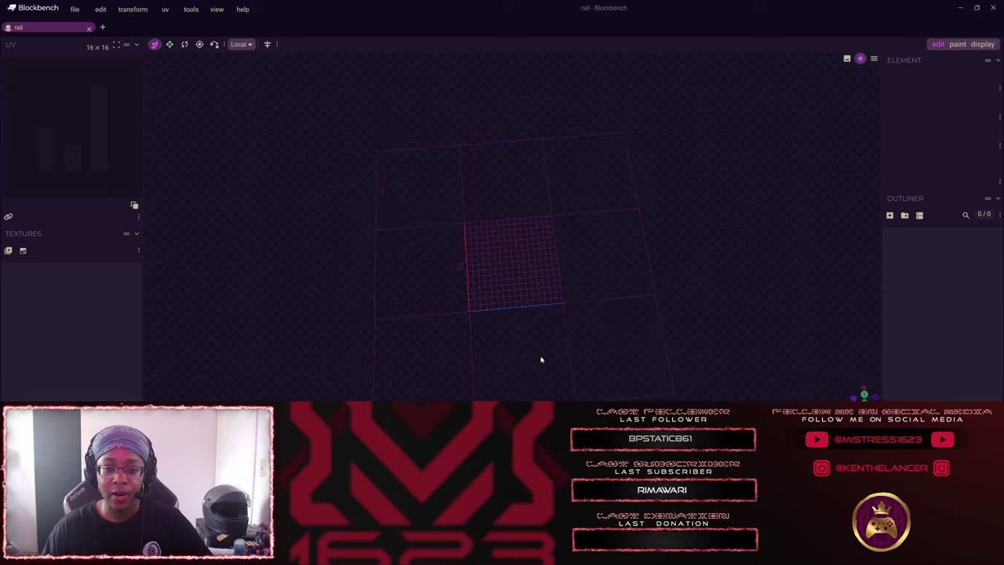
pyautogui.moveTo(605, 333); pyautogui.dragTo(506, 332)
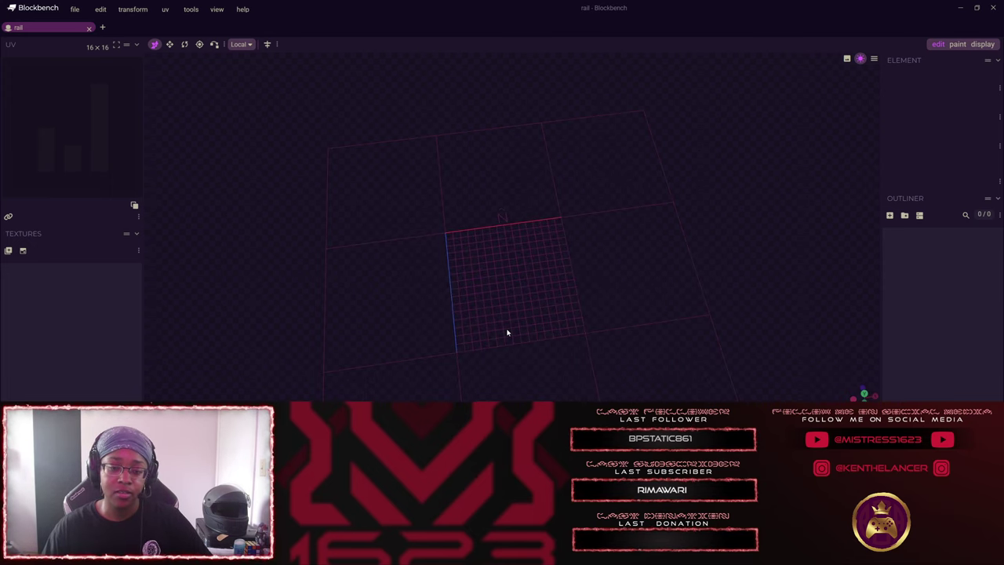
pyautogui.click(889, 217)
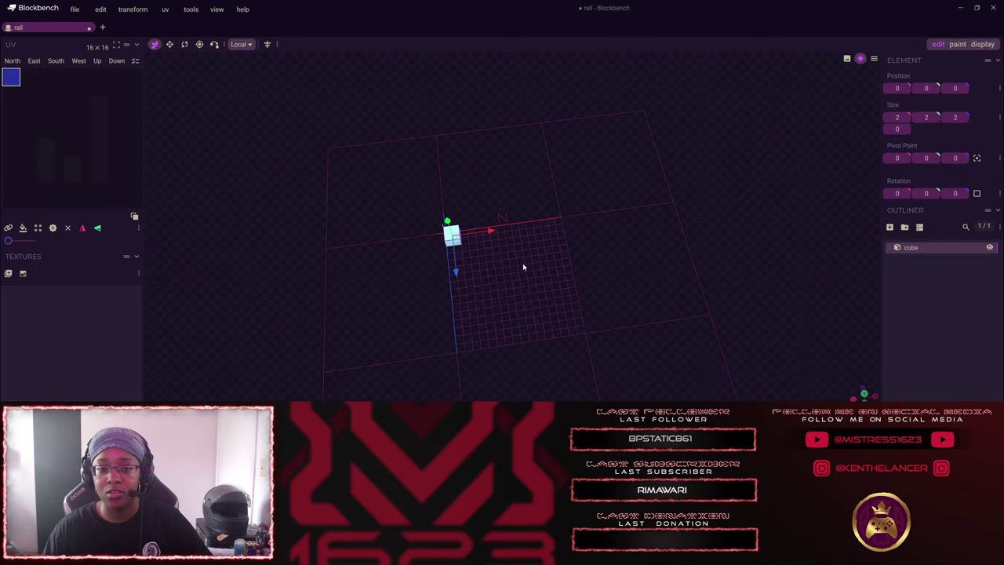
pyautogui.moveTo(421, 320); pyautogui.dragTo(452, 306)
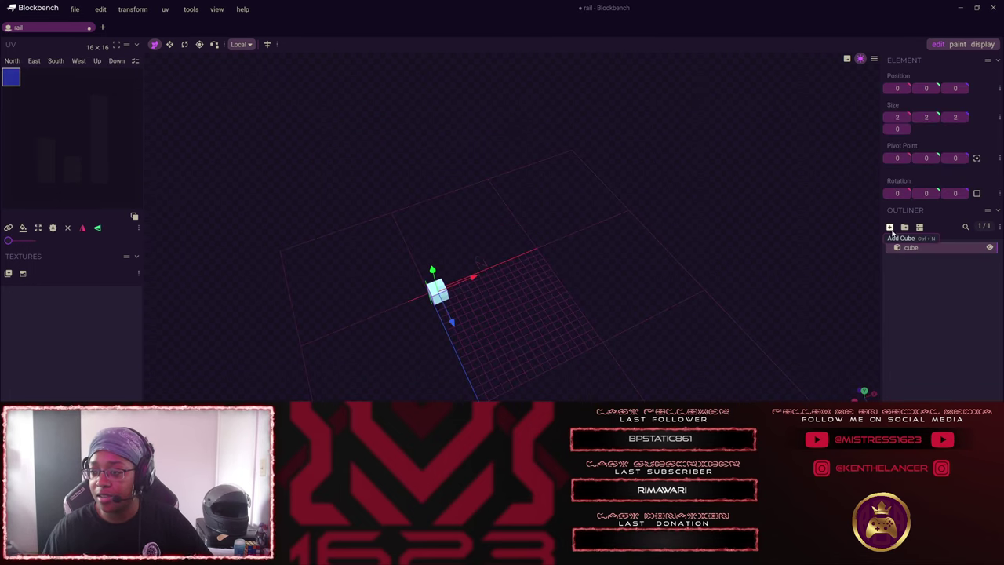
pyautogui.moveTo(568, 340); pyautogui.dragTo(516, 251)
pyautogui.scroll(3, 506, 253)
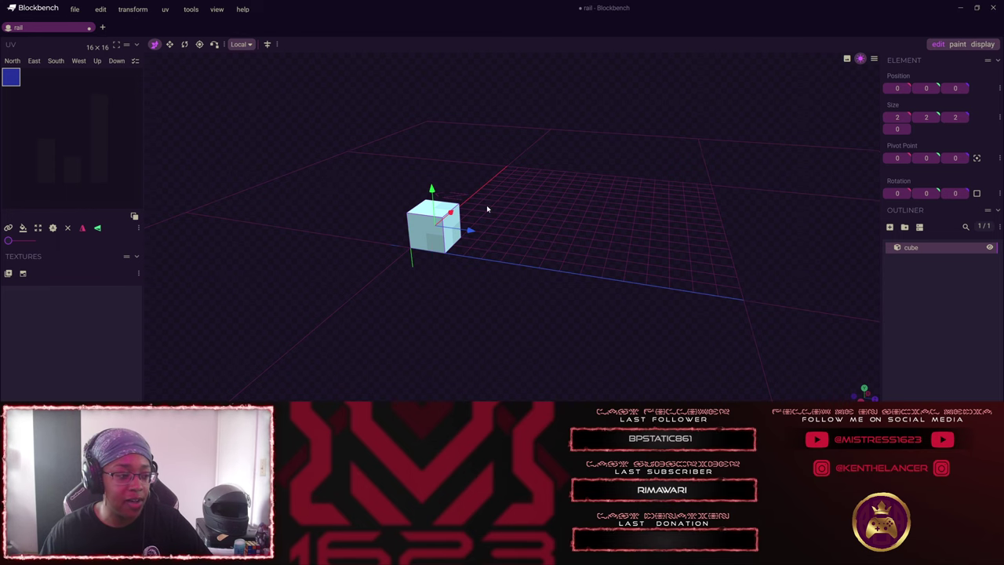
# Try moving the cube by -1 along Z and rotating it about its vertical axis, undoing each change.
pyautogui.press('r')
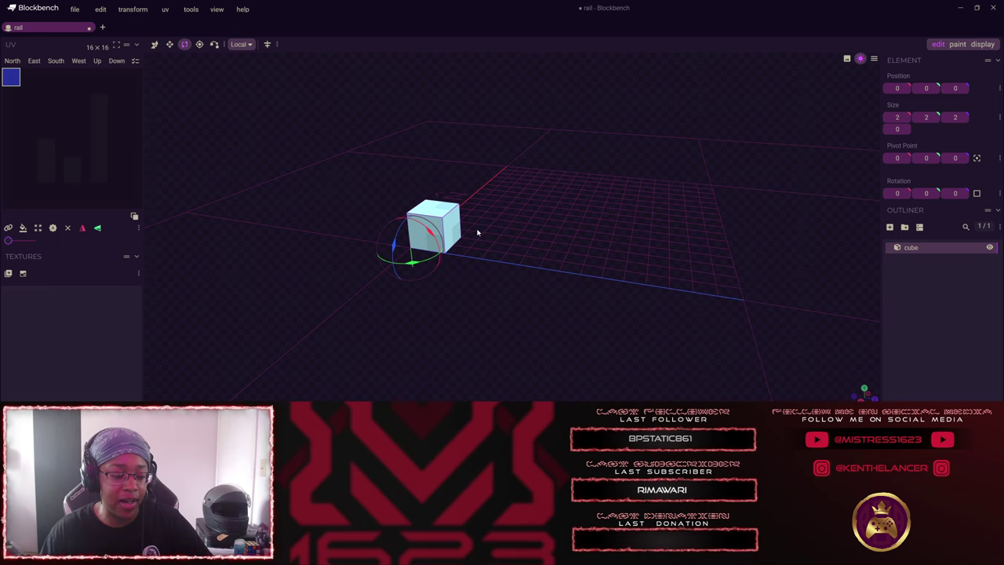
pyautogui.press('v')
pyautogui.moveTo(471, 229); pyautogui.dragTo(441, 233)
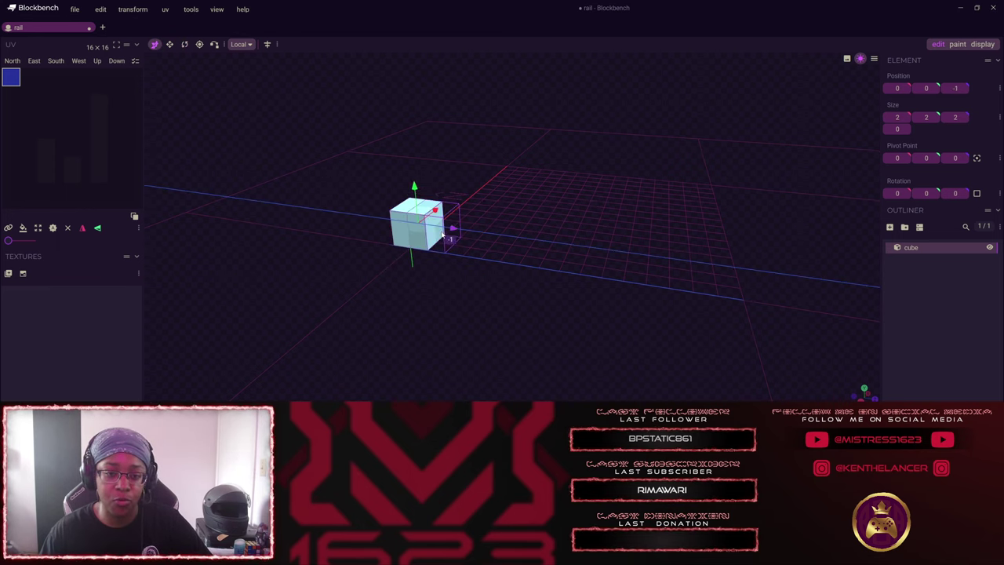
pyautogui.hotkey('ctrl', 'z')
pyautogui.press('r')
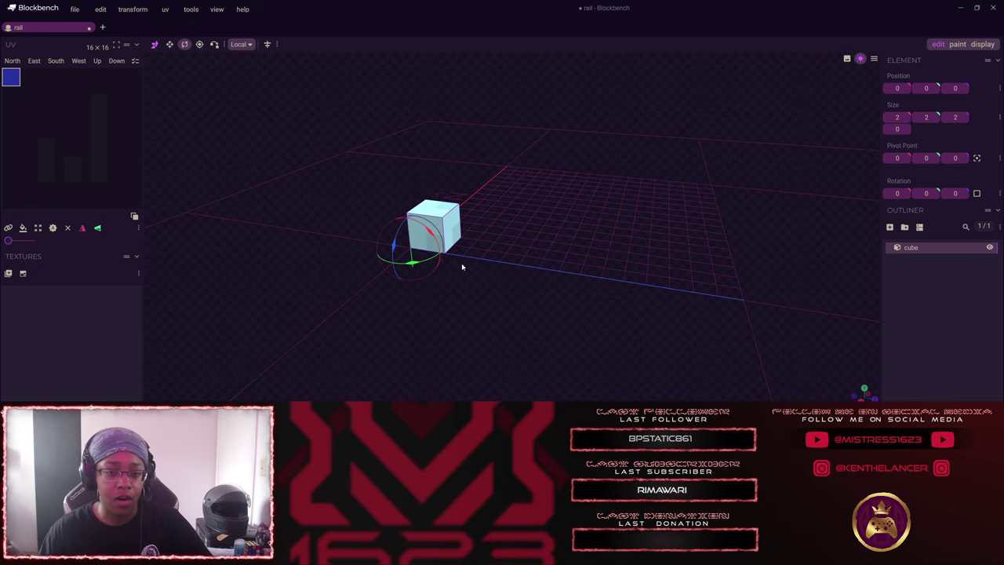
pyautogui.moveTo(425, 258); pyautogui.dragTo(285, 271)
pyautogui.hotkey('ctrl', 'z')
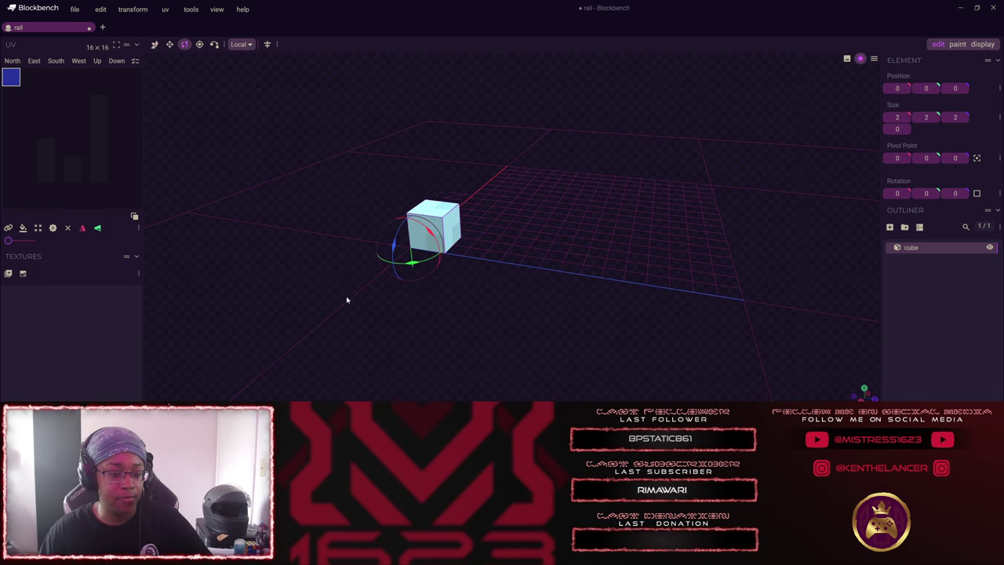
# Stretch the cube along Z to a length of 16 so it spans the full block.
pyautogui.press('s')
pyautogui.moveTo(458, 253); pyautogui.dragTo(740, 248)
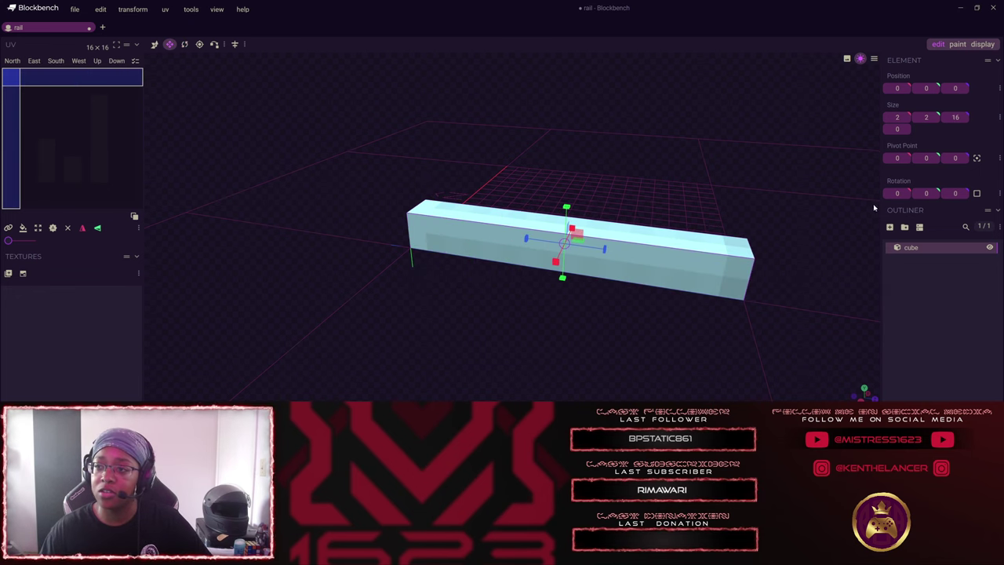
pyautogui.click(572, 202)
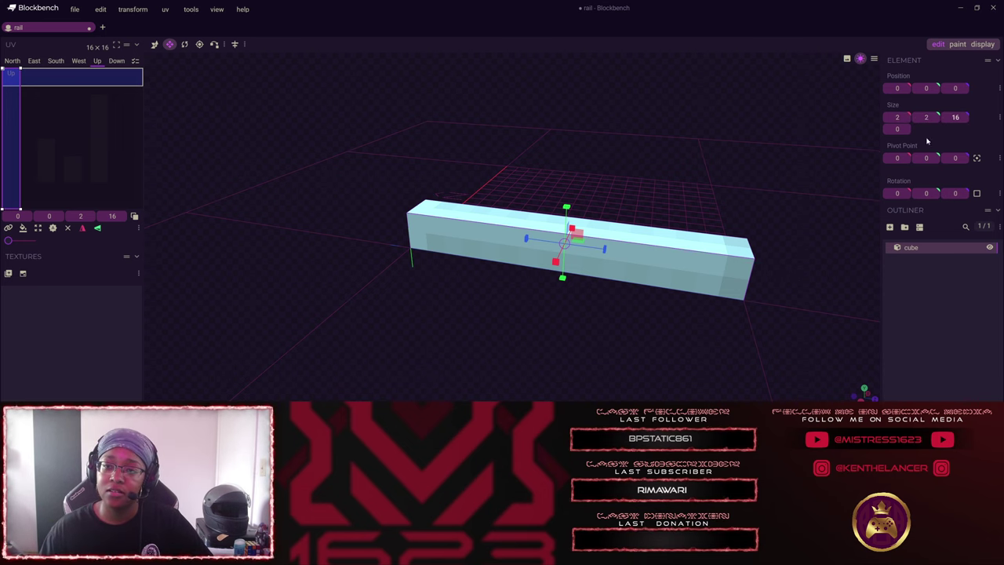
# Resize the bar's cross-section to 1.25 wide on X and 1 high on Y.
pyautogui.moveTo(732, 301); pyautogui.dragTo(527, 253)
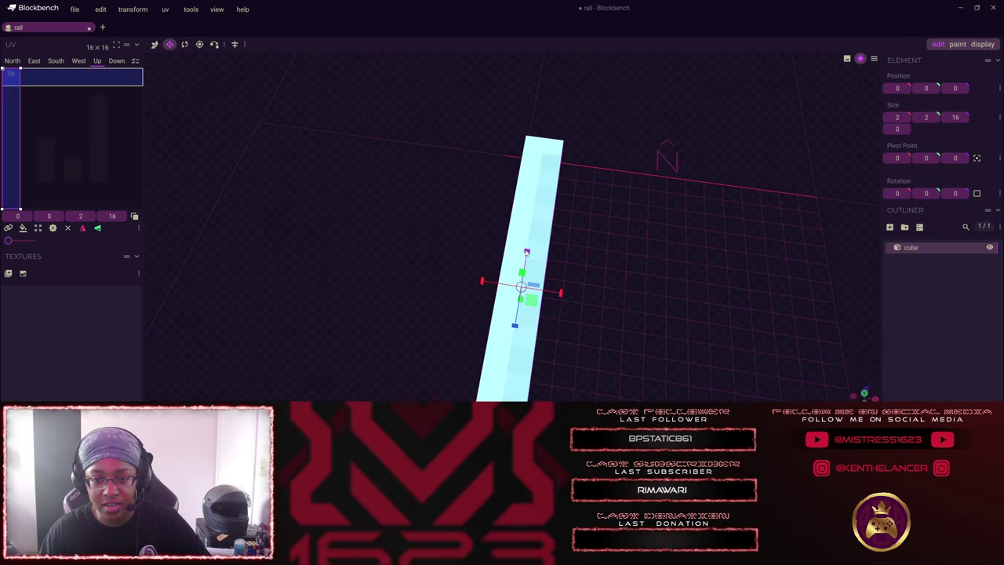
pyautogui.moveTo(605, 246); pyautogui.dragTo(548, 267)
pyautogui.moveTo(573, 309); pyautogui.dragTo(547, 234)
pyautogui.moveTo(677, 308); pyautogui.dragTo(574, 333)
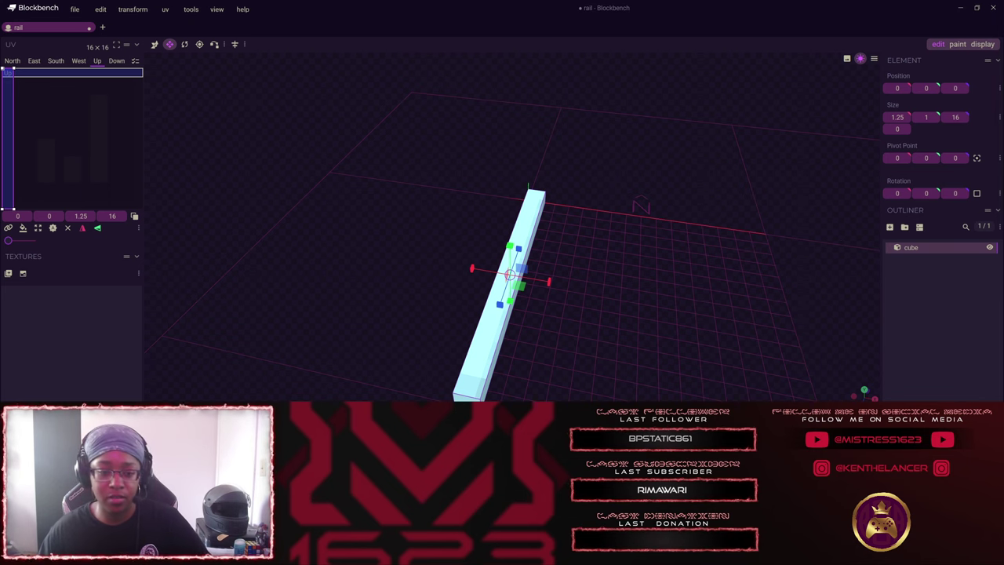
# Open the railroad reference photo 2_spine.jpg from the Downloads folder and enlarge it to examine the rails and ties.
pyautogui.hotkey('alt', 'Tab')
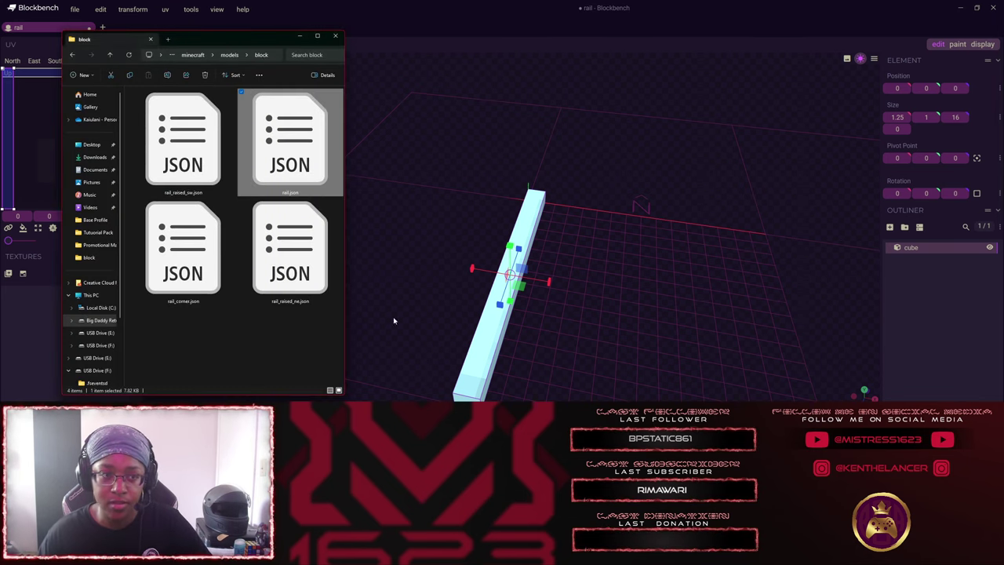
pyautogui.hotkey('ctrl', 't')
pyautogui.click(94, 157)
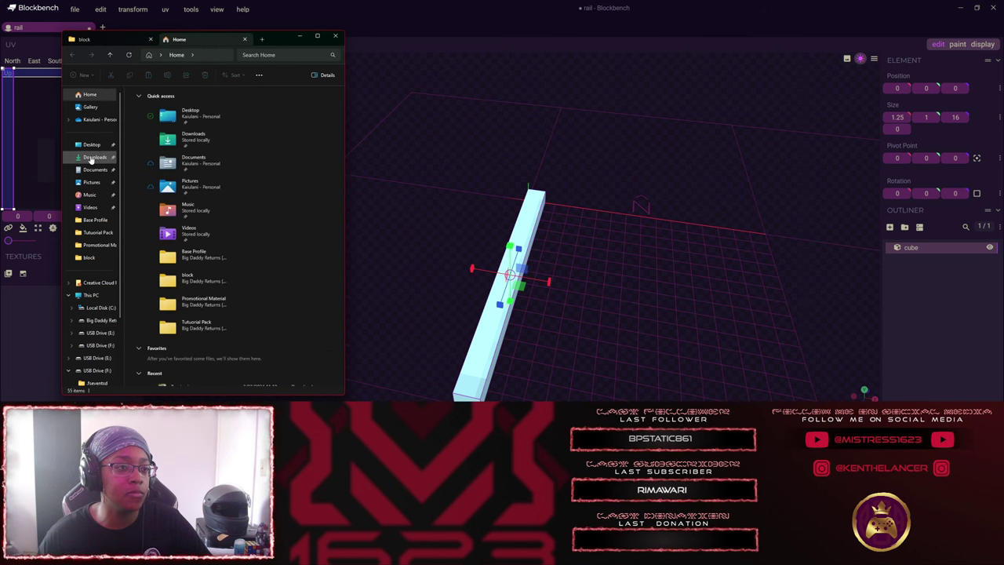
pyautogui.click(182, 163)
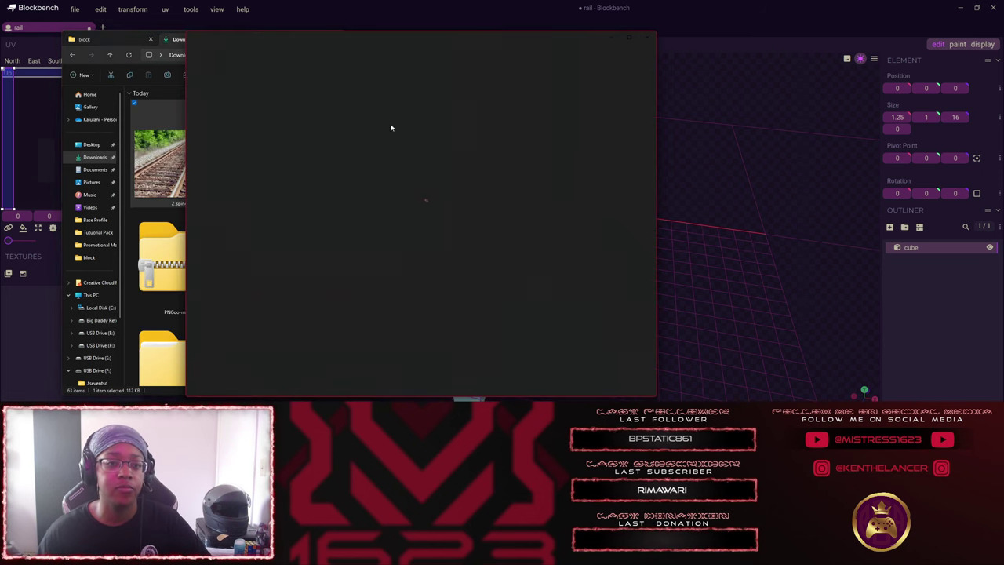
pyautogui.click(102, 39)
pyautogui.moveTo(287, 43); pyautogui.dragTo(353, 39)
pyautogui.click(353, 36)
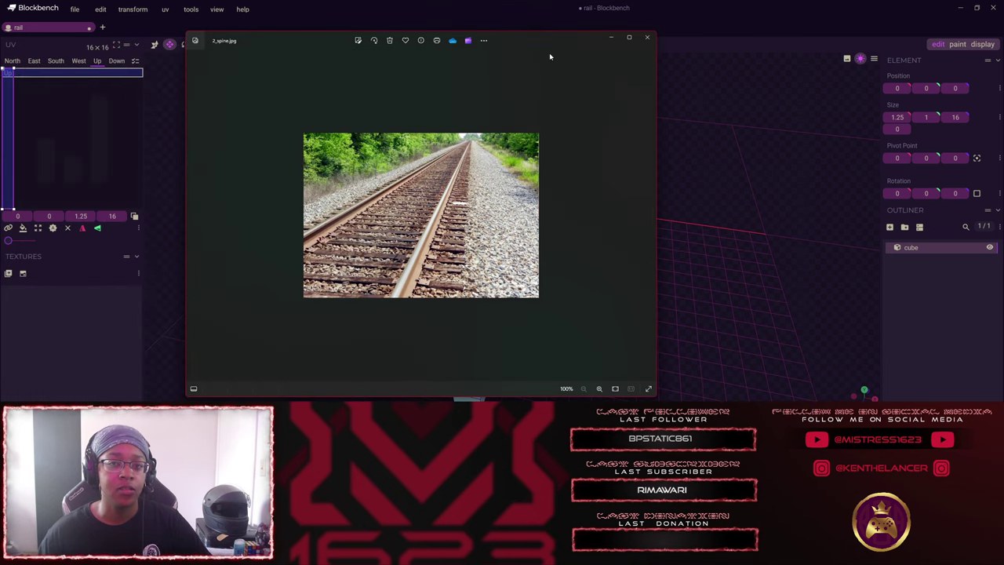
pyautogui.moveTo(540, 43); pyautogui.dragTo(524, 38)
pyautogui.scroll(5, 497, 105)
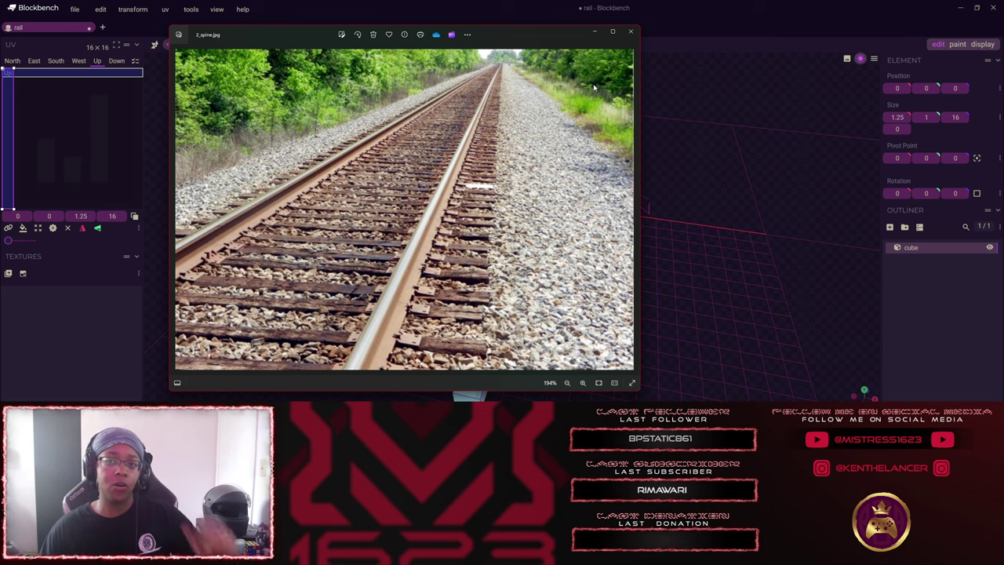
# Minimize the railroad reference photo and move the long bar to position 2 along X.
pyautogui.click(594, 31)
pyautogui.moveTo(625, 314); pyautogui.dragTo(562, 301)
pyautogui.press('v')
pyautogui.moveTo(555, 267); pyautogui.dragTo(579, 268)
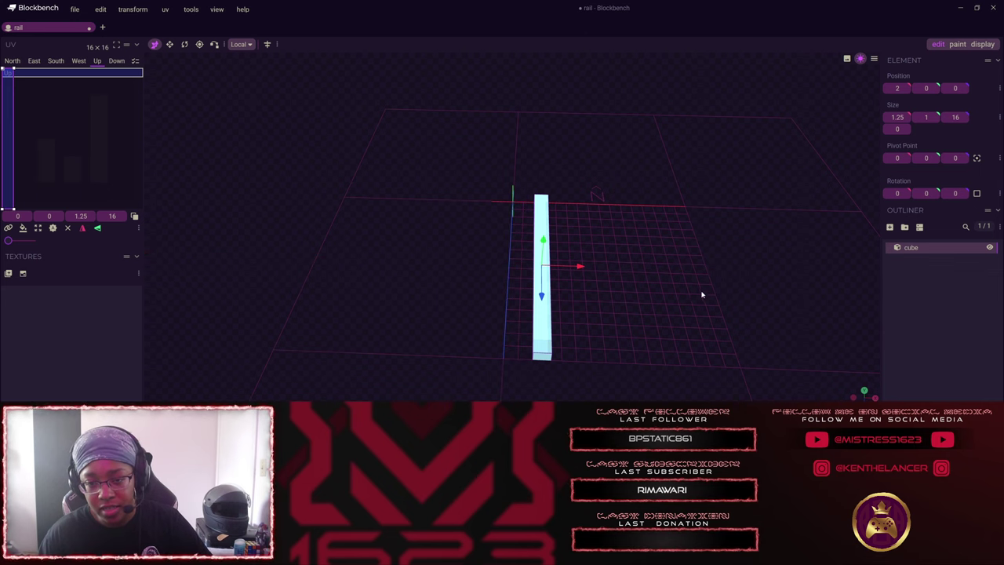
pyautogui.moveTo(702, 295); pyautogui.dragTo(534, 248)
pyautogui.hotkey('ctrl', 'z')
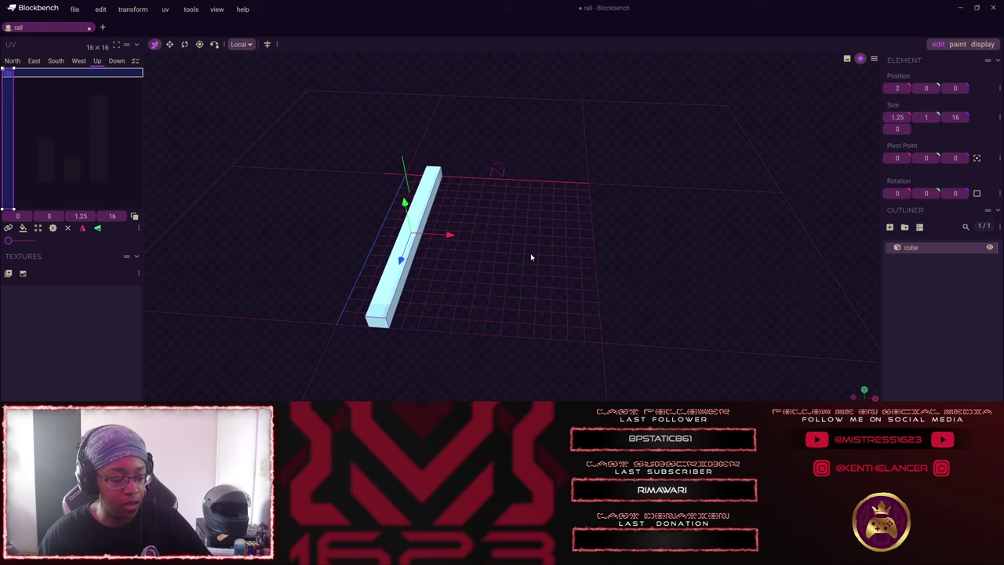
# Duplicate the bar and move the copy along X to position 13 to form the opposite rail.
pyautogui.hotkey('ctrl', 'd')
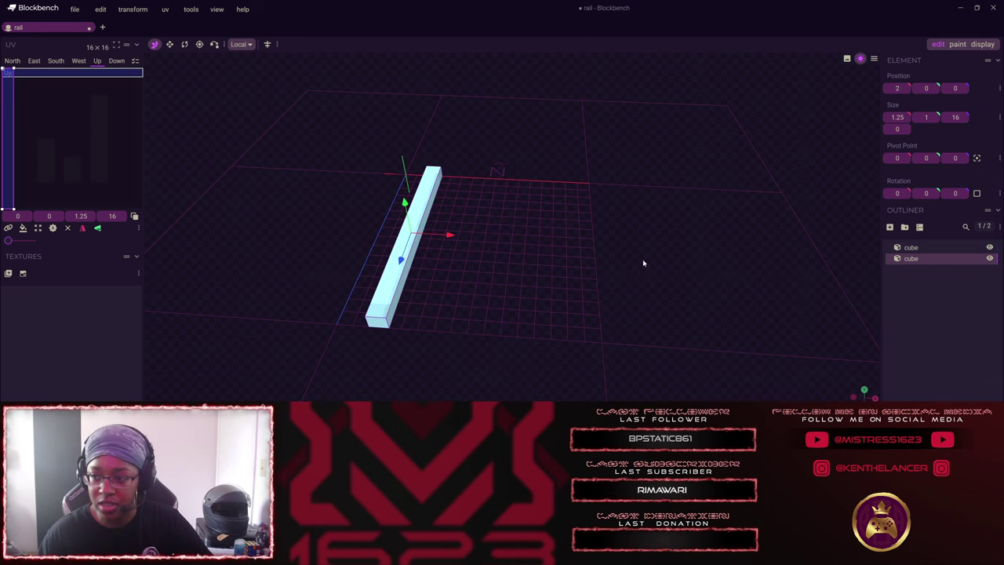
pyautogui.moveTo(446, 233); pyautogui.dragTo(601, 252)
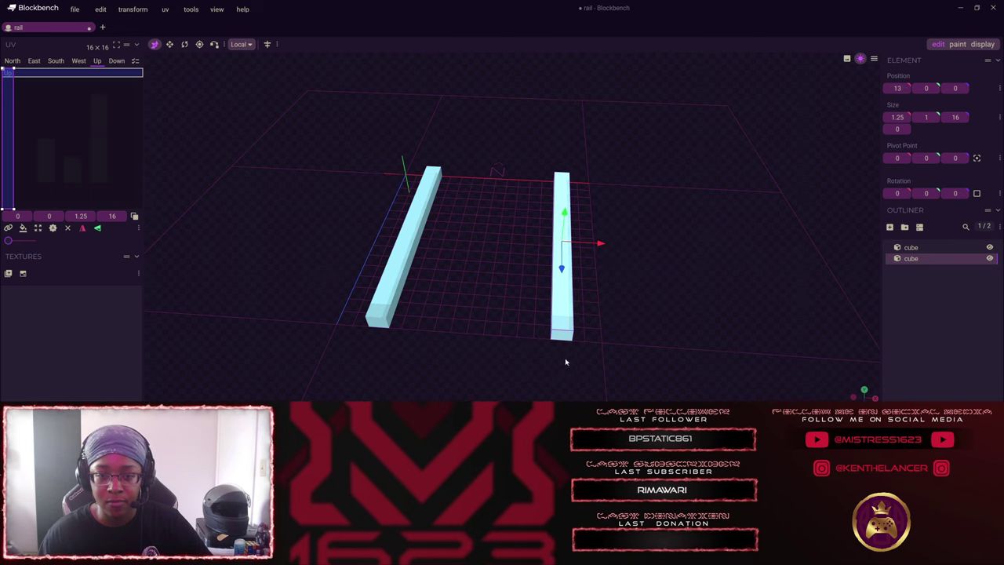
pyautogui.moveTo(566, 362); pyautogui.dragTo(492, 269)
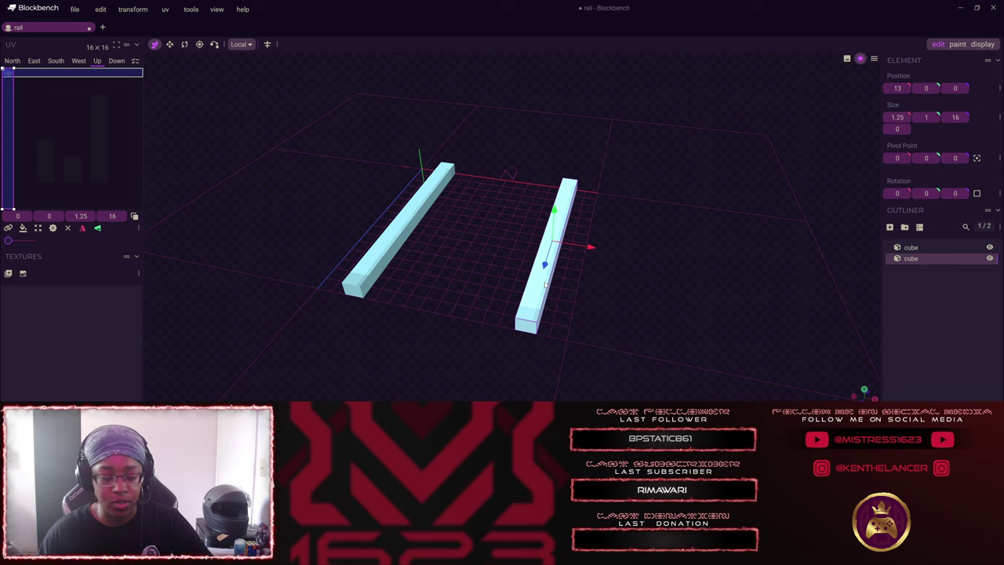
# Duplicate the bar at X 13 and raise the copy to Y 1, directly on top of it.
pyautogui.hotkey('ctrl', 'd')
pyautogui.moveTo(578, 280); pyautogui.dragTo(527, 271)
pyautogui.moveTo(534, 213); pyautogui.dragTo(535, 196)
pyautogui.moveTo(576, 293); pyautogui.dragTo(594, 316)
# Resize the upper bar evenly to 0.75 wide on X and lower its height to 0.5.
pyautogui.press('s')
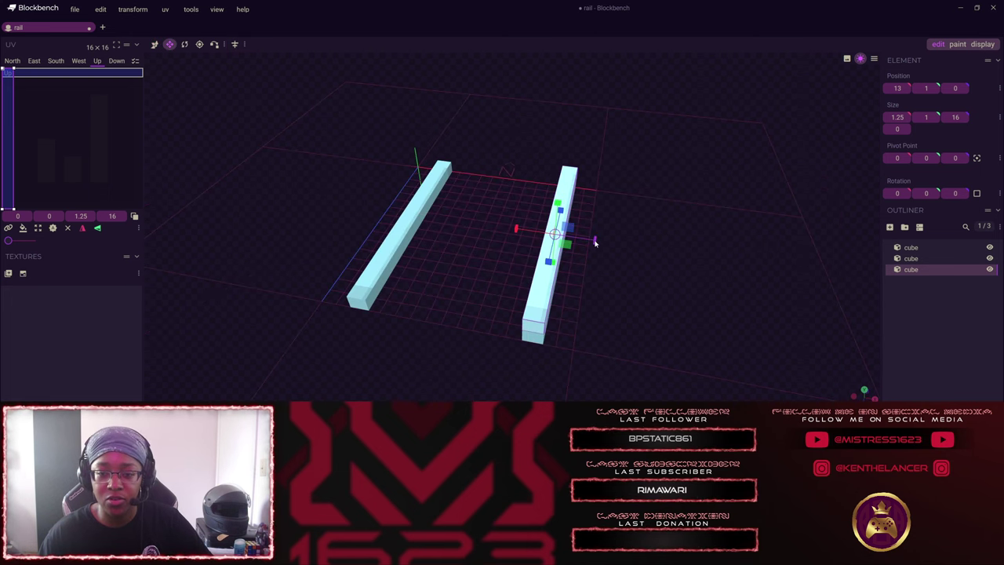
pyautogui.moveTo(594, 243); pyautogui.dragTo(591, 246)
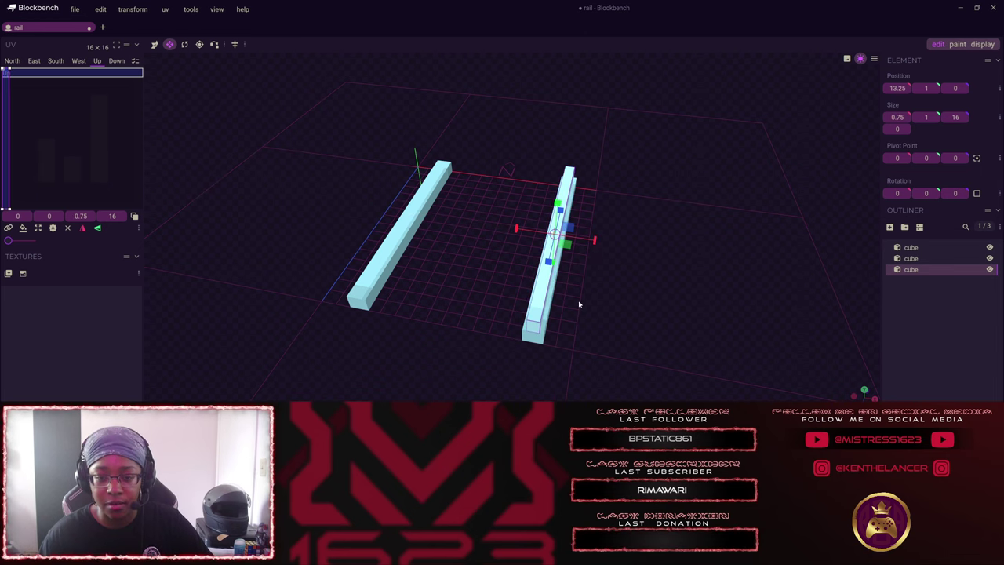
pyautogui.click(579, 304)
pyautogui.moveTo(611, 290); pyautogui.dragTo(653, 303)
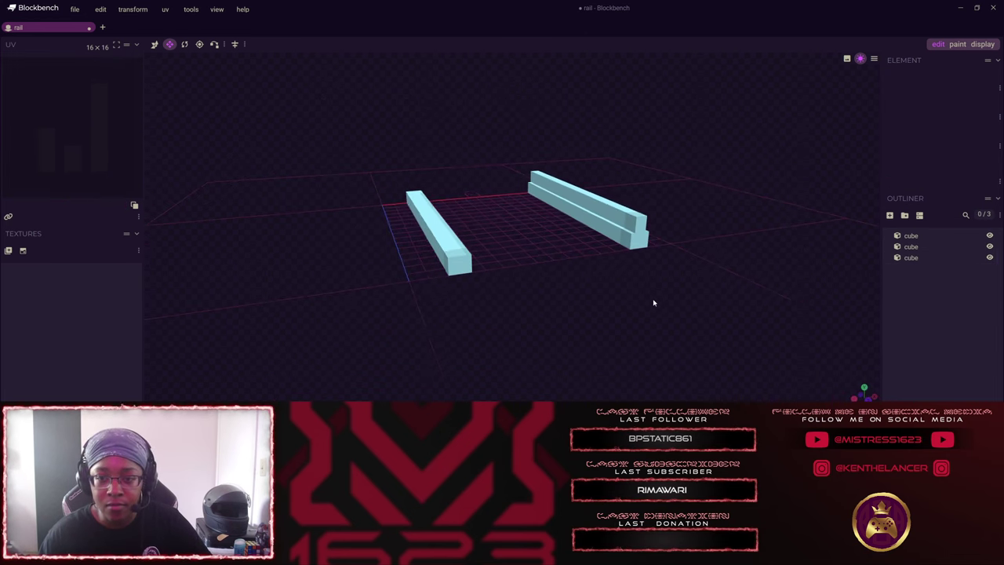
pyautogui.click(626, 216)
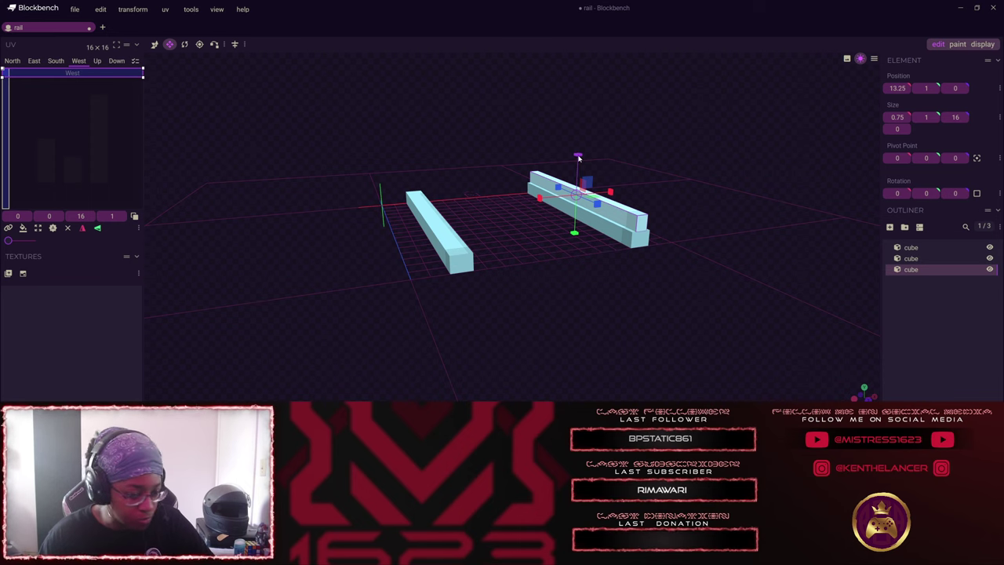
pyautogui.moveTo(578, 157); pyautogui.dragTo(579, 164)
pyautogui.click(921, 323)
pyautogui.moveTo(784, 259); pyautogui.dragTo(643, 243)
# Duplicate the narrow top strip and move the copy along X onto the bar of the opposite rail.
pyautogui.click(574, 219)
pyautogui.press('v')
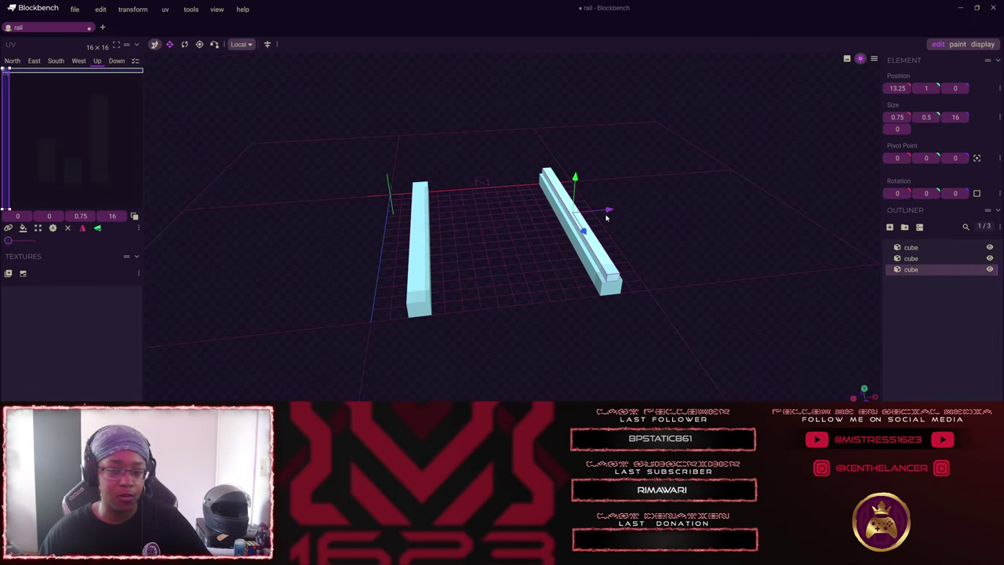
pyautogui.hotkey('ctrl', 'd')
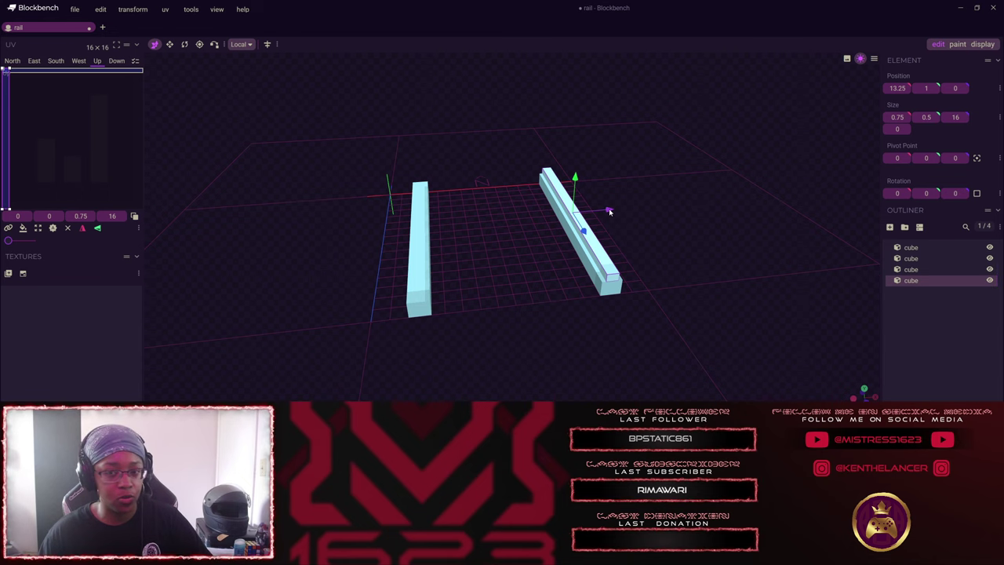
pyautogui.moveTo(612, 211); pyautogui.dragTo(942, 354)
pyautogui.click(943, 354)
pyautogui.moveTo(706, 314); pyautogui.dragTo(663, 339)
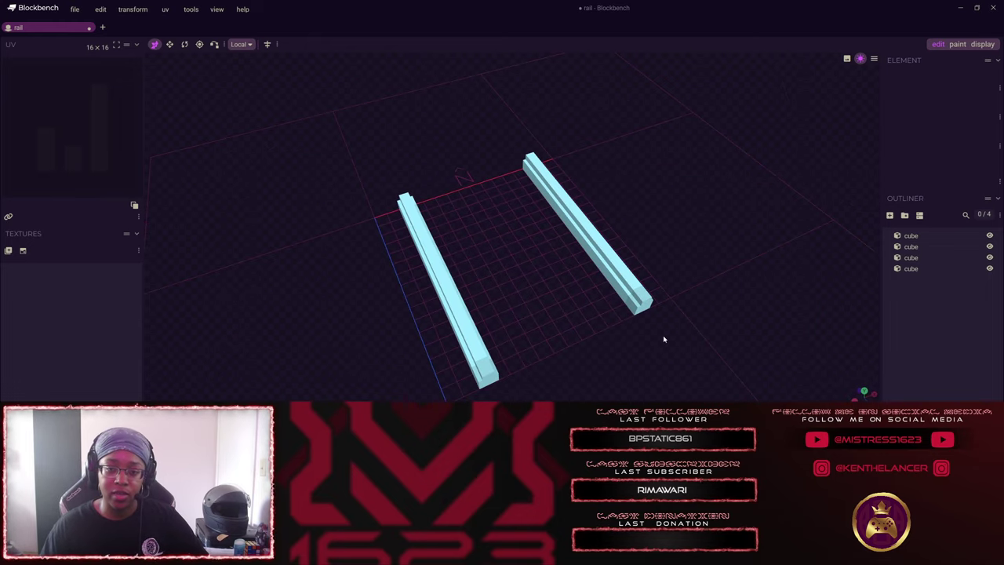
# Duplicate the lower bar at X 13 and rotate the copy 90° about the vertical axis so it runs crosswise.
pyautogui.click(575, 242)
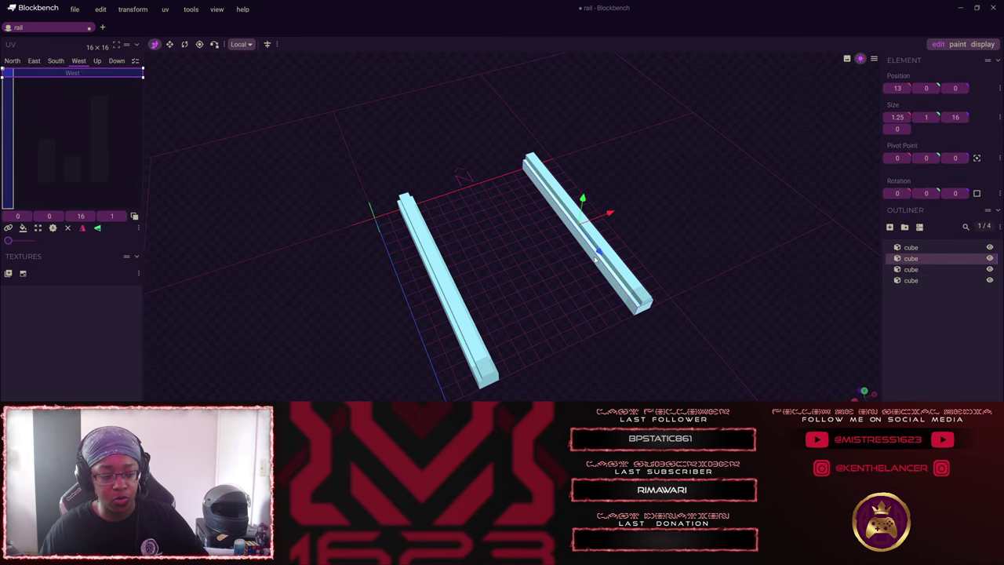
pyautogui.hotkey('ctrl', 'd')
pyautogui.press('r')
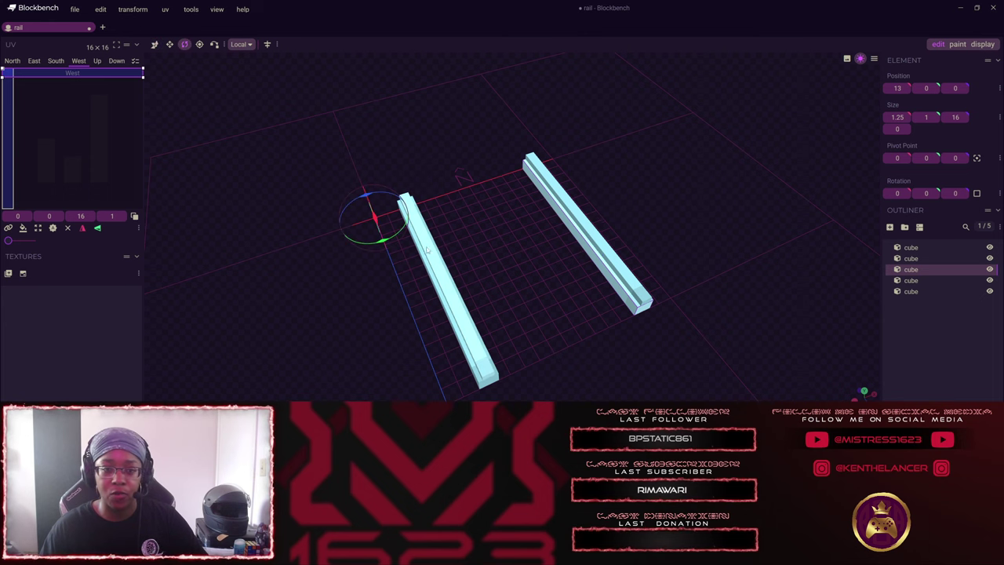
pyautogui.moveTo(384, 243); pyautogui.dragTo(437, 216)
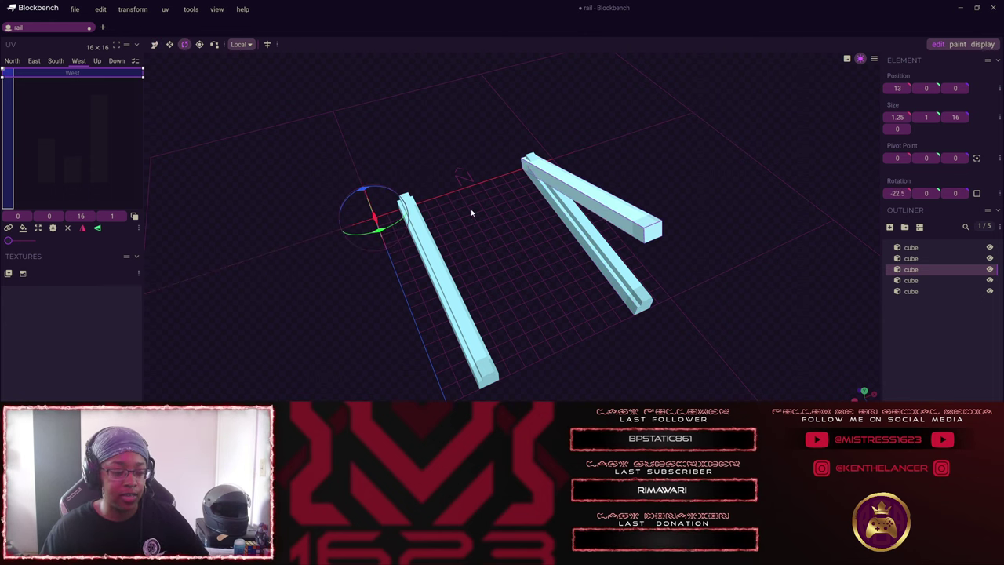
pyautogui.hotkey('ctrl', 'z')
pyautogui.moveTo(466, 247); pyautogui.dragTo(599, 213)
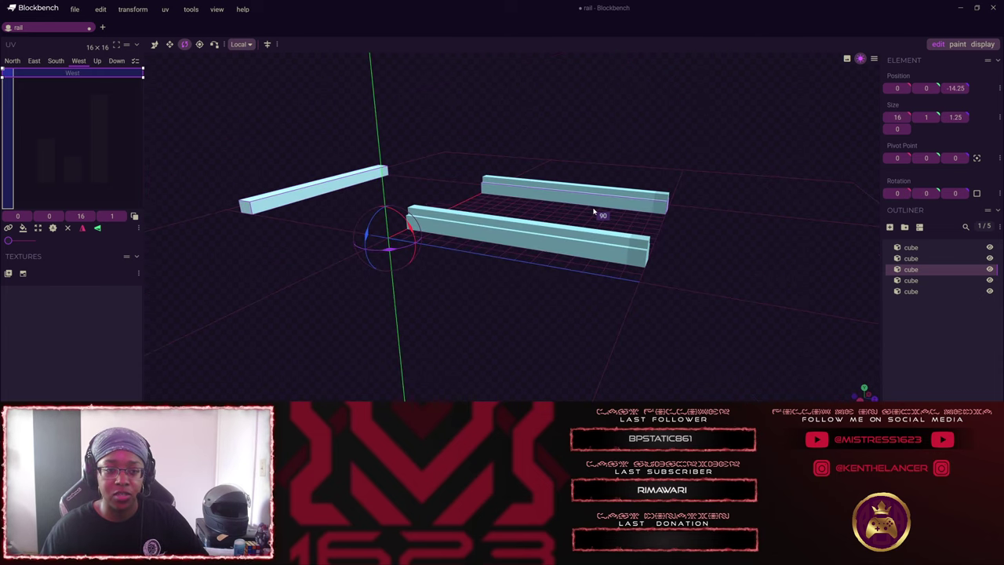
pyautogui.hotkey('ctrl', 'z')
pyautogui.moveTo(612, 352); pyautogui.dragTo(692, 269)
pyautogui.click(916, 342)
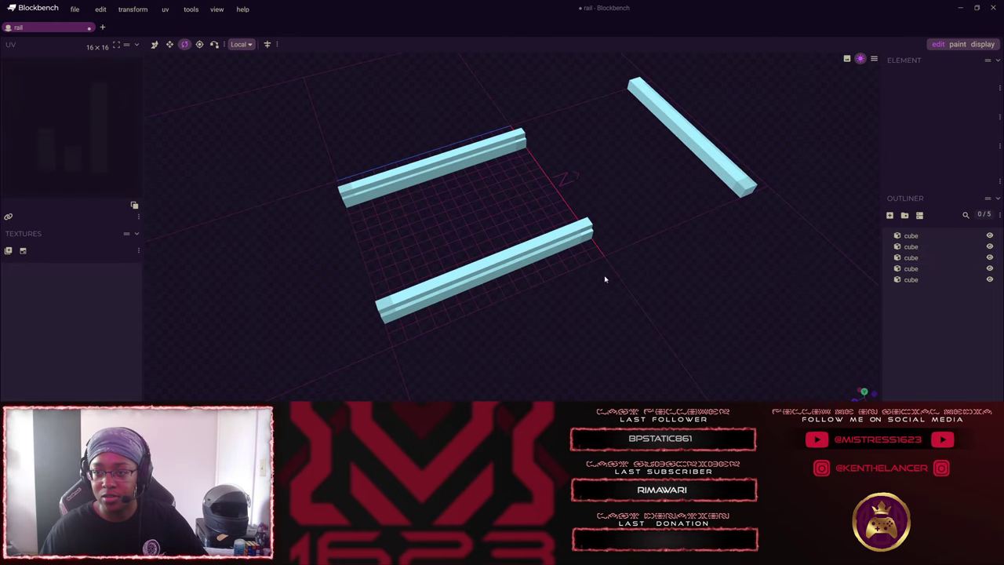
# Move the detached bar along Z to position 0.75 so it crosses the starting ends of the two rails.
pyautogui.moveTo(603, 278); pyautogui.dragTo(461, 119)
pyautogui.click(461, 119)
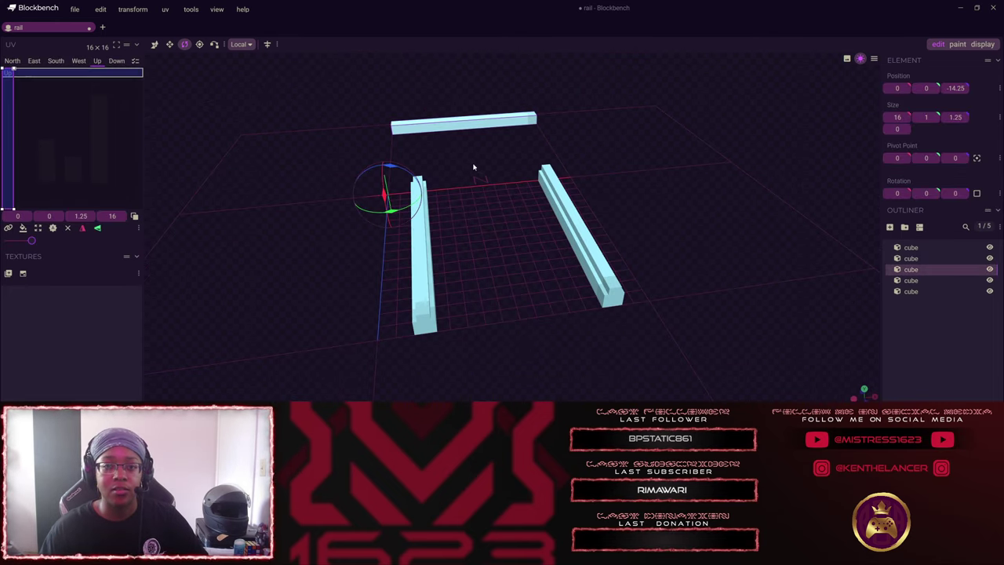
pyautogui.moveTo(473, 164); pyautogui.dragTo(551, 238)
pyautogui.moveTo(349, 184); pyautogui.dragTo(500, 227)
pyautogui.moveTo(478, 291); pyautogui.dragTo(527, 291)
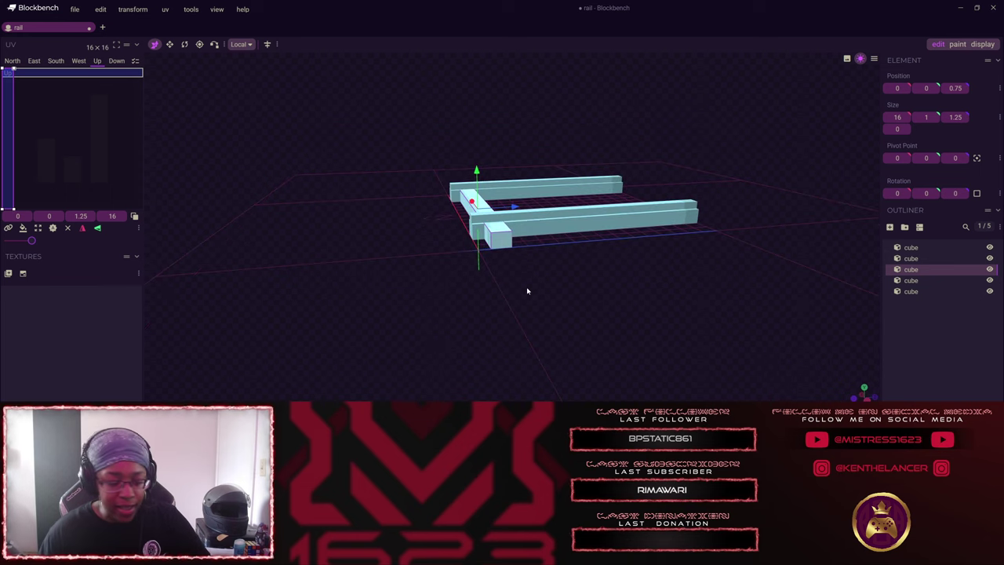
# Flatten the crossbar into a thin sleeper with a height of 0.2.
pyautogui.press('s')
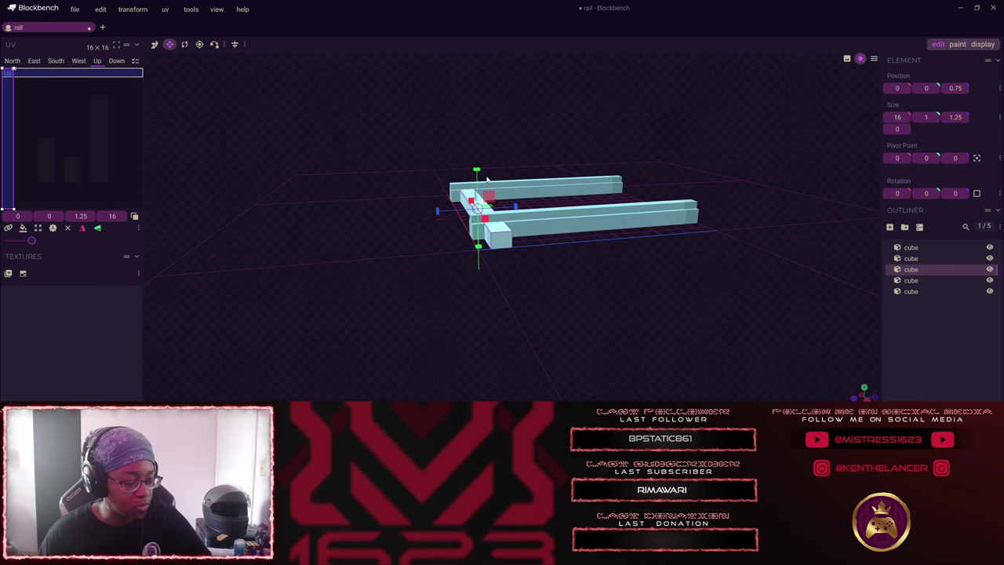
pyautogui.moveTo(477, 170); pyautogui.dragTo(479, 185)
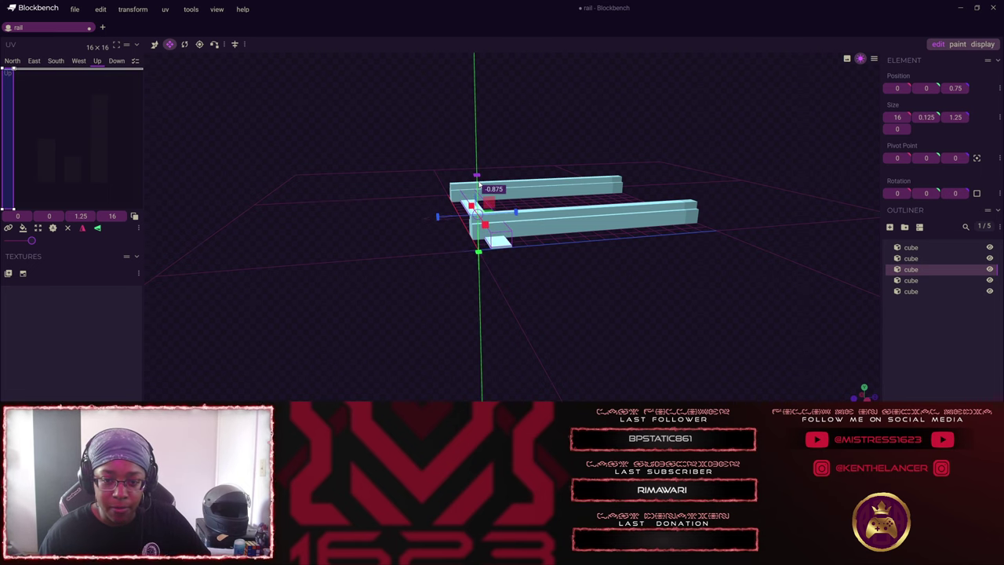
pyautogui.click(934, 351)
pyautogui.moveTo(549, 305); pyautogui.dragTo(634, 266)
pyautogui.click(558, 259)
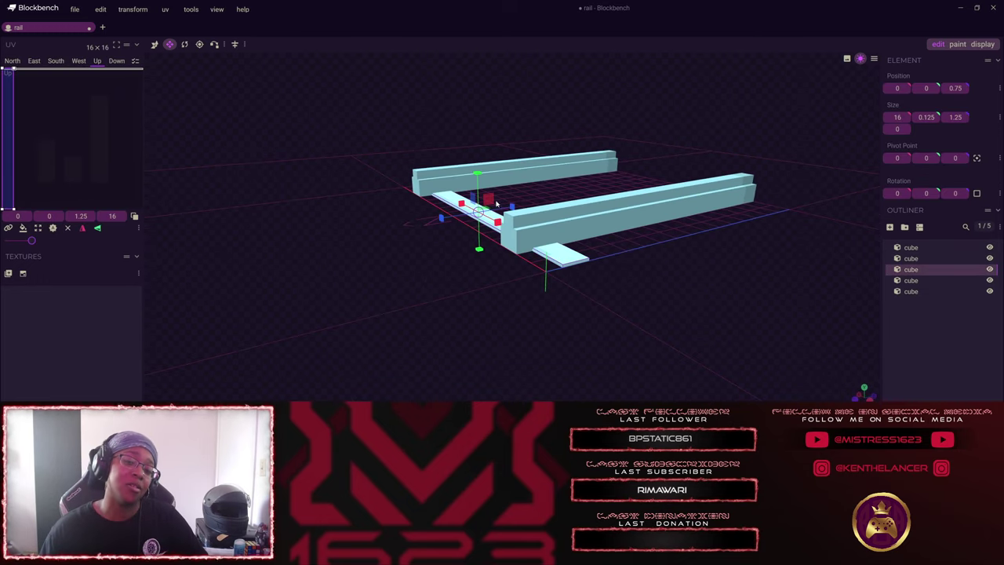
pyautogui.moveTo(477, 172); pyautogui.dragTo(480, 174)
pyautogui.moveTo(873, 308); pyautogui.dragTo(715, 308)
pyautogui.click(785, 305)
pyautogui.moveTo(548, 310)
pyautogui.mouseDown()
pyautogui.moveTo(561, 317)
pyautogui.moveTo(578, 302)
pyautogui.moveTo(553, 316)
pyautogui.mouseUp()
pyautogui.click(458, 202)
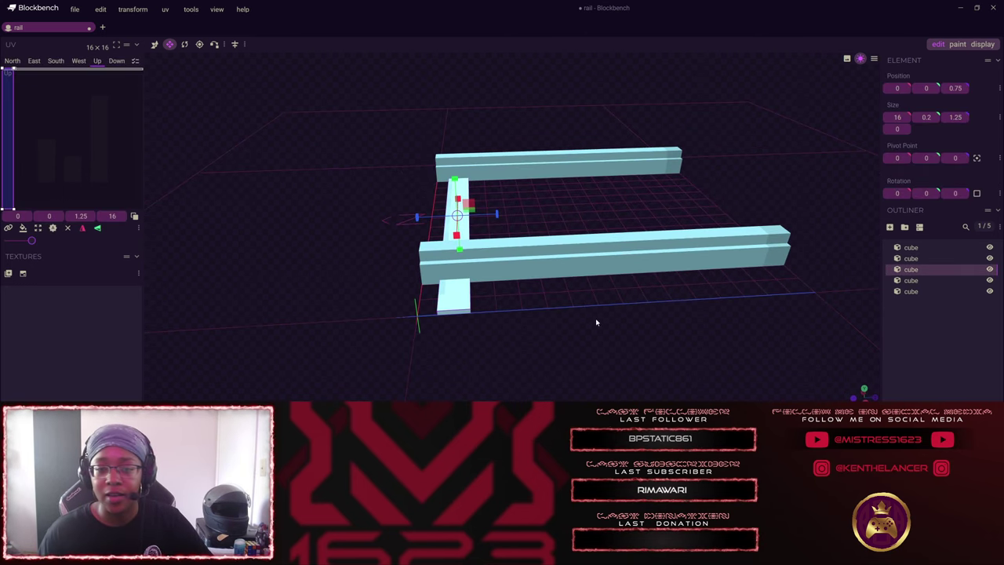
pyautogui.press('v')
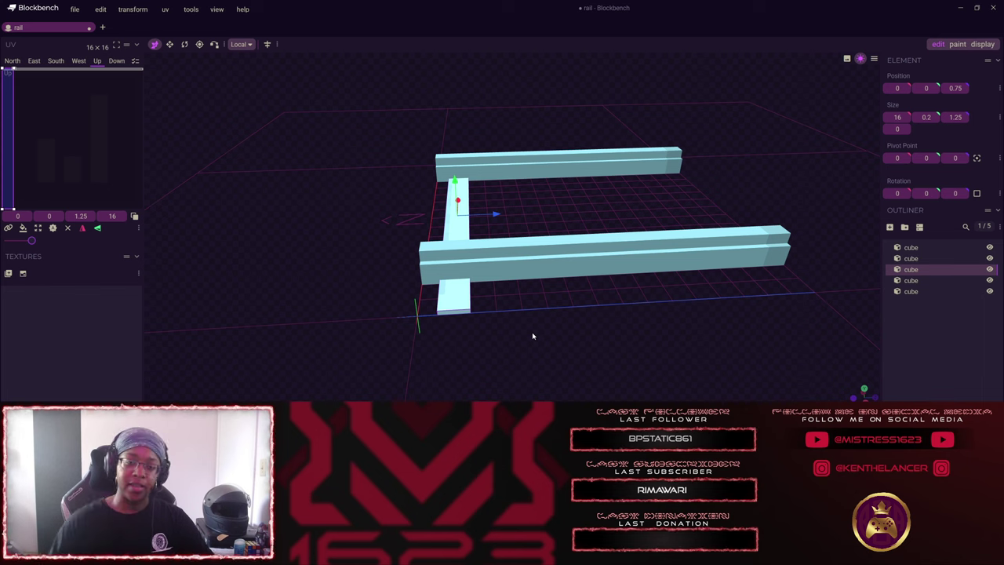
pyautogui.moveTo(494, 218); pyautogui.dragTo(479, 220)
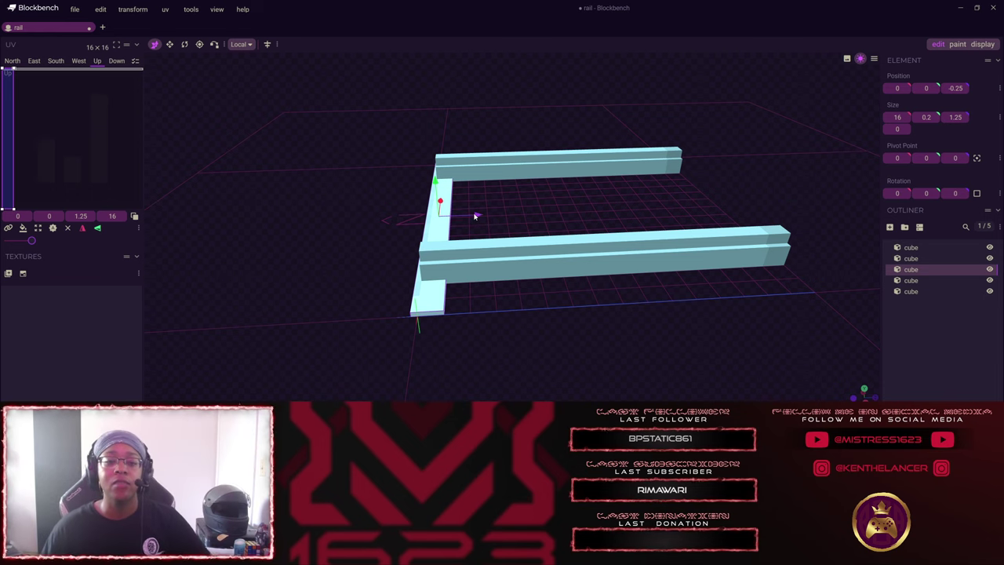
pyautogui.moveTo(474, 216); pyautogui.dragTo(496, 218)
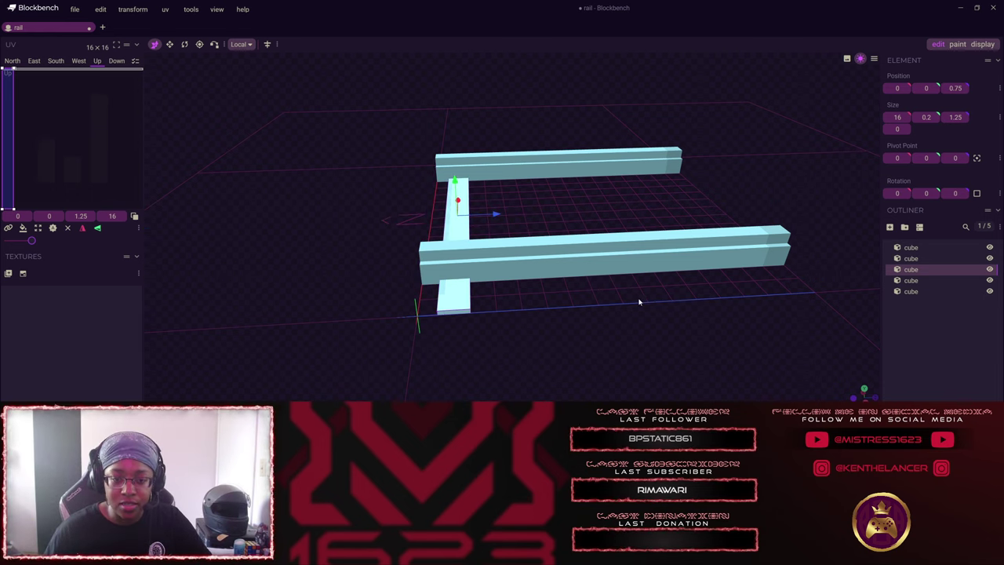
pyautogui.moveTo(640, 302); pyautogui.dragTo(530, 231)
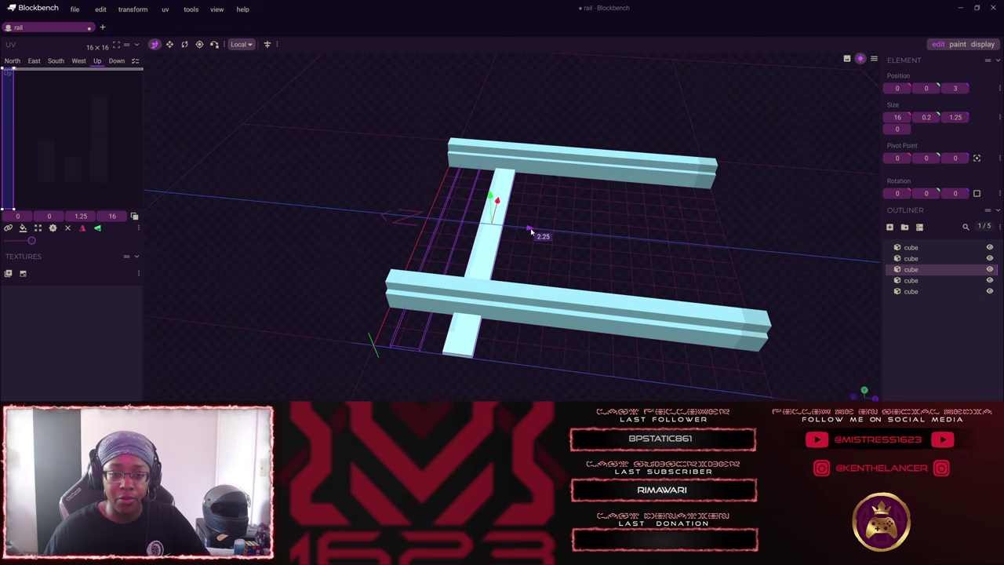
pyautogui.hotkey('ctrl', 'z')
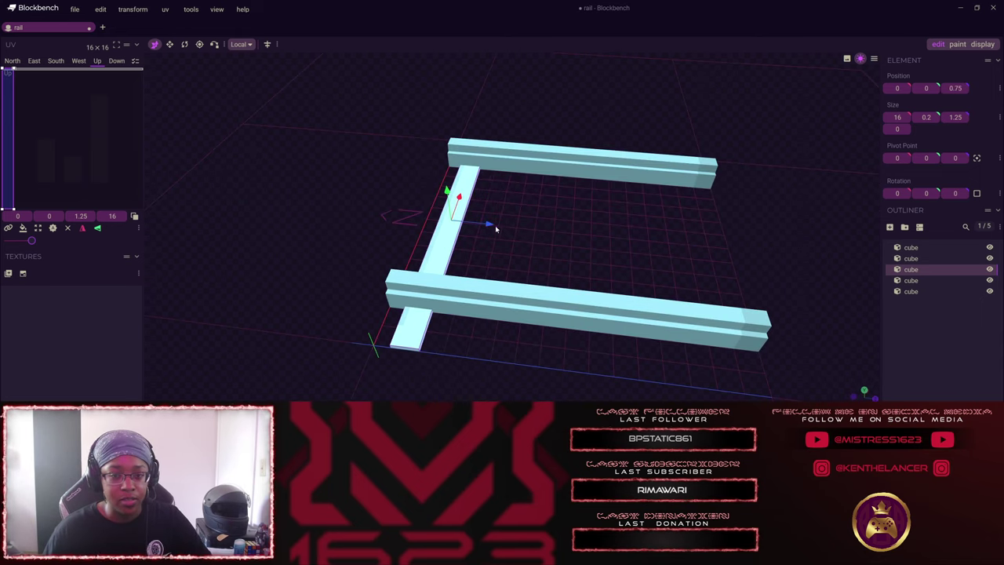
pyautogui.moveTo(490, 226); pyautogui.dragTo(583, 253)
pyautogui.hotkey('ctrl', 'z')
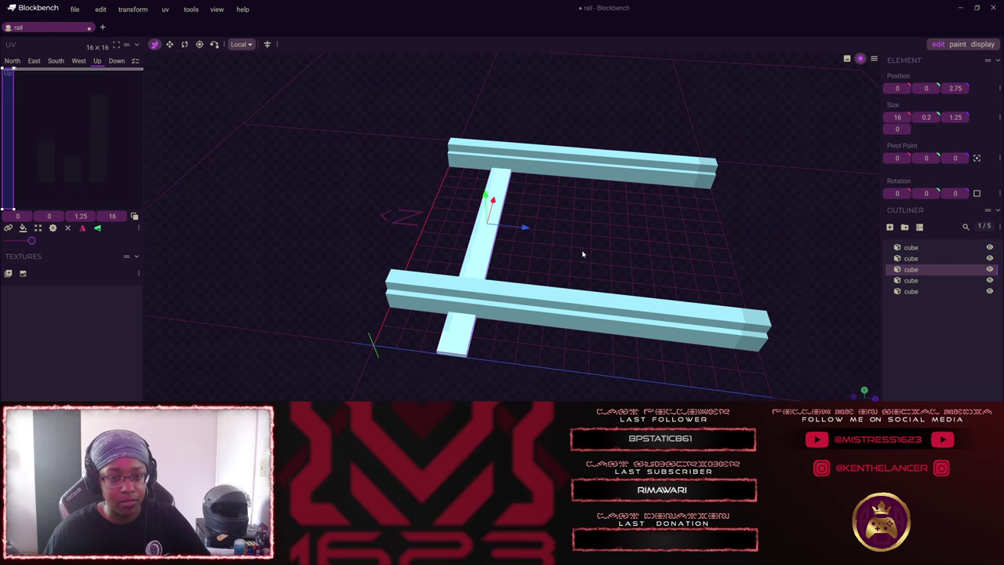
# Duplicate the sleeper seven times along Z at 2-unit spacing, ending with the last copy at Z 14.75.
pyautogui.hotkey('ctrl', 'd')
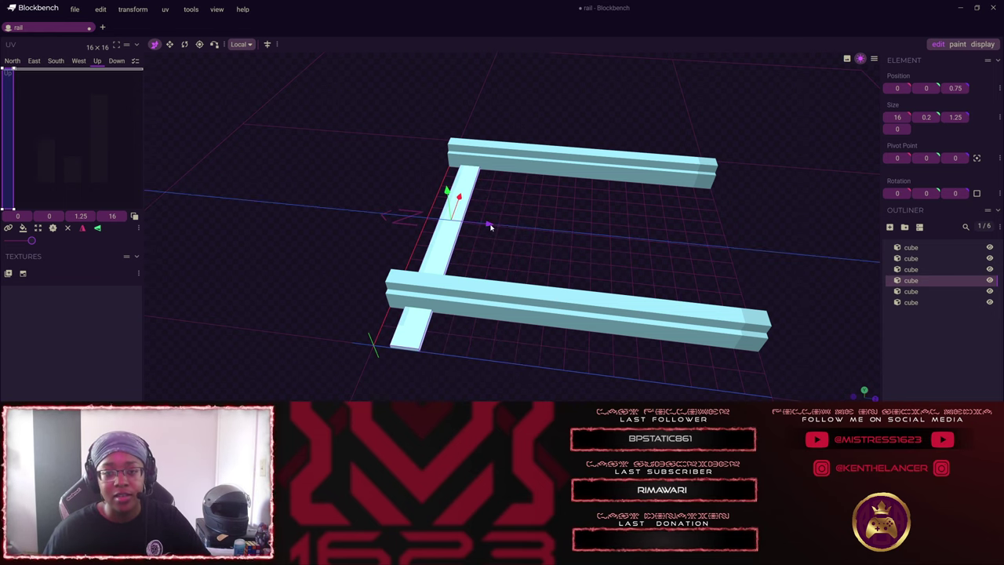
pyautogui.moveTo(489, 226); pyautogui.dragTo(747, 251)
pyautogui.hotkey('ctrl', 'd')
pyautogui.hotkey('ctrl', 'd')
pyautogui.hotkey('ctrl', 'd')
pyautogui.hotkey('ctrl', 'd')
pyautogui.hotkey('ctrl', 'd')
pyautogui.hotkey('ctrl', 'd')
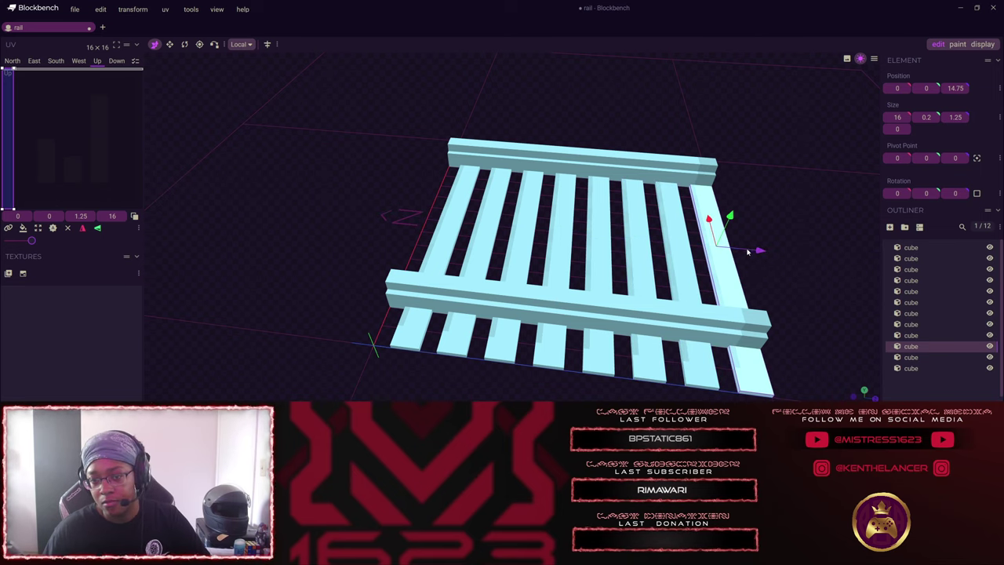
# Select all eight sleepers and shift them together along Z until the last one sits at 14.375.
pyautogui.moveTo(771, 291)
pyautogui.mouseDown()
pyautogui.moveTo(650, 285)
pyautogui.moveTo(713, 235)
pyautogui.moveTo(771, 293)
pyautogui.moveTo(765, 301)
pyautogui.mouseUp()
pyautogui.keyDown('shift'); pyautogui.click(676, 271); pyautogui.keyUp('shift')
pyautogui.keyDown('shift'); pyautogui.click(638, 269); pyautogui.keyUp('shift')
pyautogui.keyDown('shift'); pyautogui.click(601, 269); pyautogui.keyUp('shift')
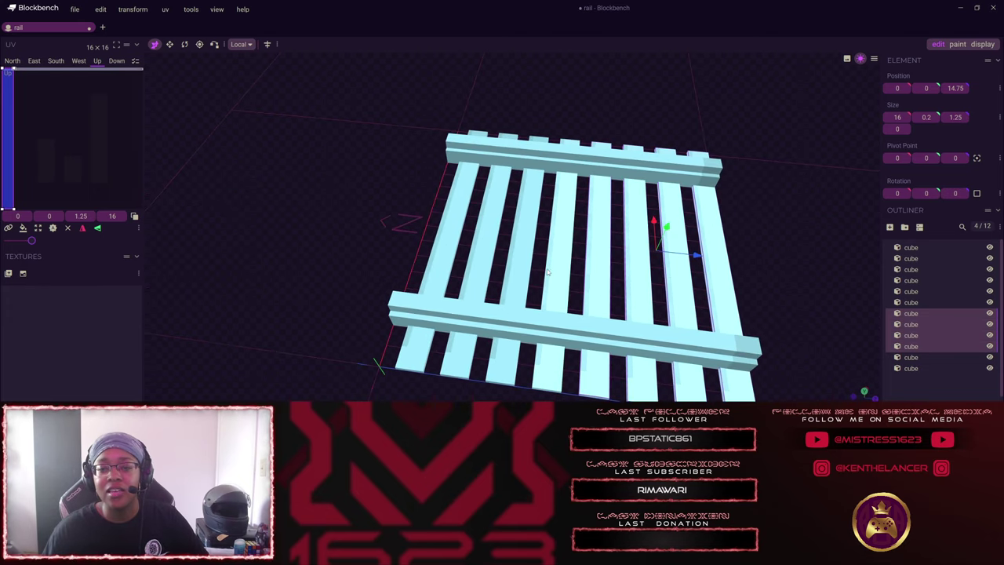
pyautogui.keyDown('shift'); pyautogui.click(560, 267); pyautogui.keyUp('shift')
pyautogui.keyDown('shift'); pyautogui.click(516, 265); pyautogui.keyUp('shift')
pyautogui.keyDown('shift'); pyautogui.click(477, 265); pyautogui.keyUp('shift')
pyautogui.keyDown('shift'); pyautogui.click(437, 264); pyautogui.keyUp('shift')
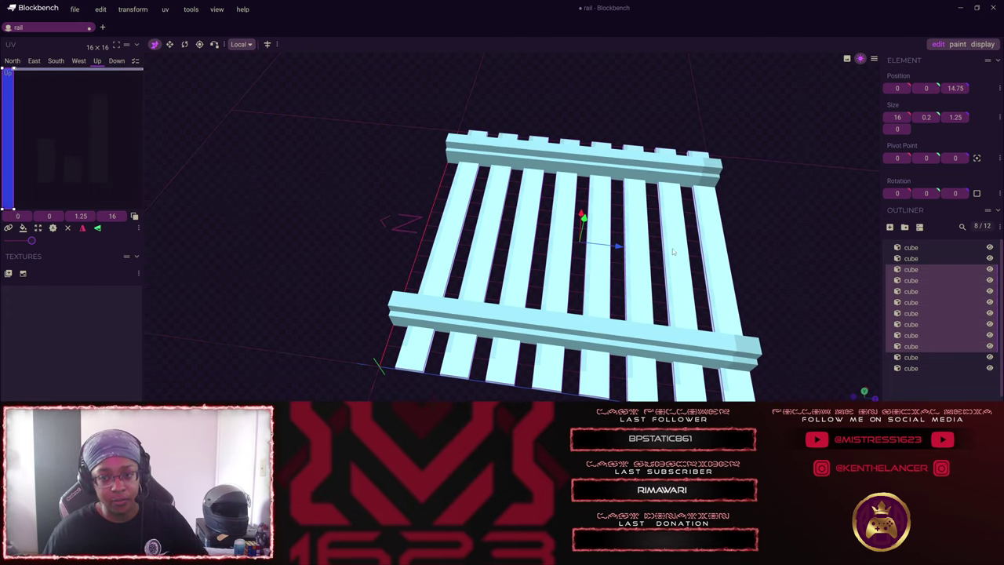
pyautogui.moveTo(618, 250); pyautogui.dragTo(659, 296)
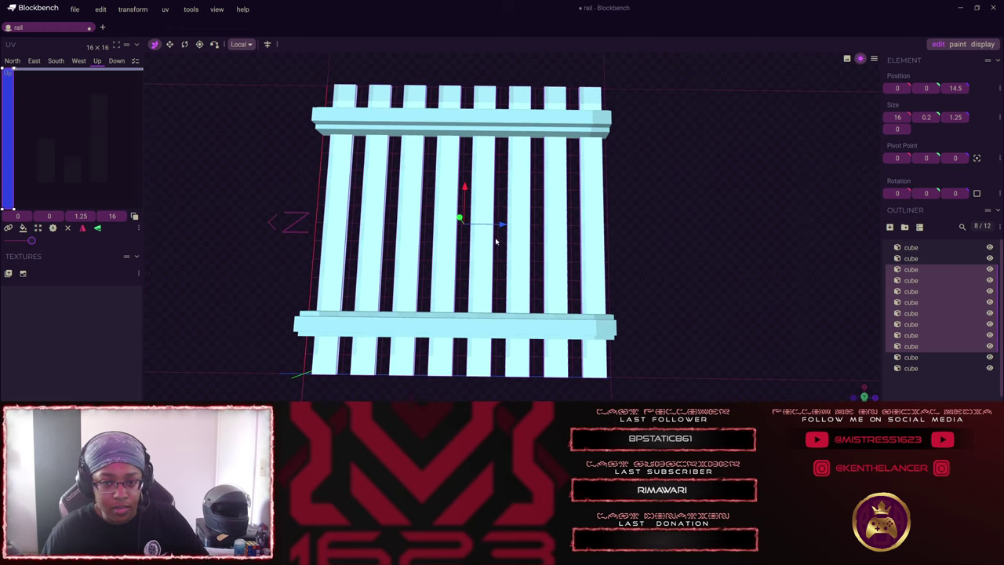
pyautogui.moveTo(499, 228); pyautogui.dragTo(506, 225)
pyautogui.moveTo(683, 278); pyautogui.dragTo(635, 280)
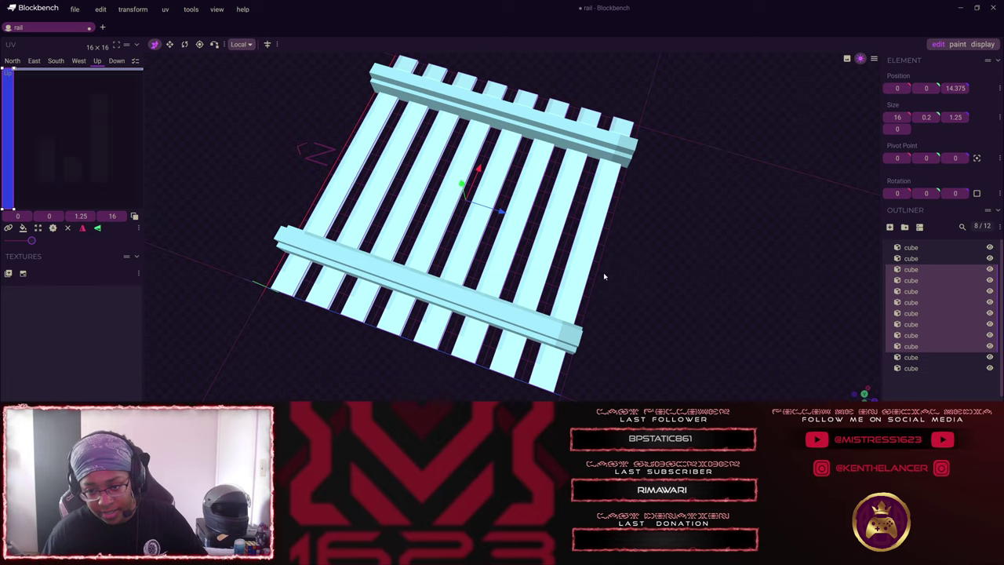
pyautogui.moveTo(603, 276); pyautogui.dragTo(444, 296)
pyautogui.moveTo(306, 305); pyautogui.dragTo(690, 274)
pyautogui.click(942, 396)
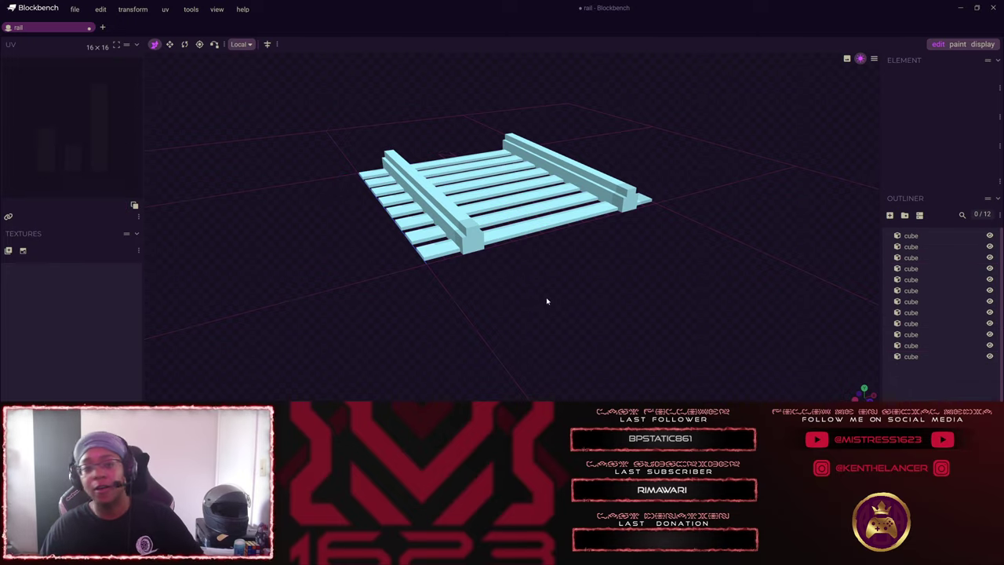
# Duplicate the first sleeper and raise the copy to Y 0.25.
pyautogui.moveTo(544, 300); pyautogui.dragTo(478, 333)
pyautogui.moveTo(422, 349); pyautogui.dragTo(507, 306, button='right')
pyautogui.scroll(3, 477, 276)
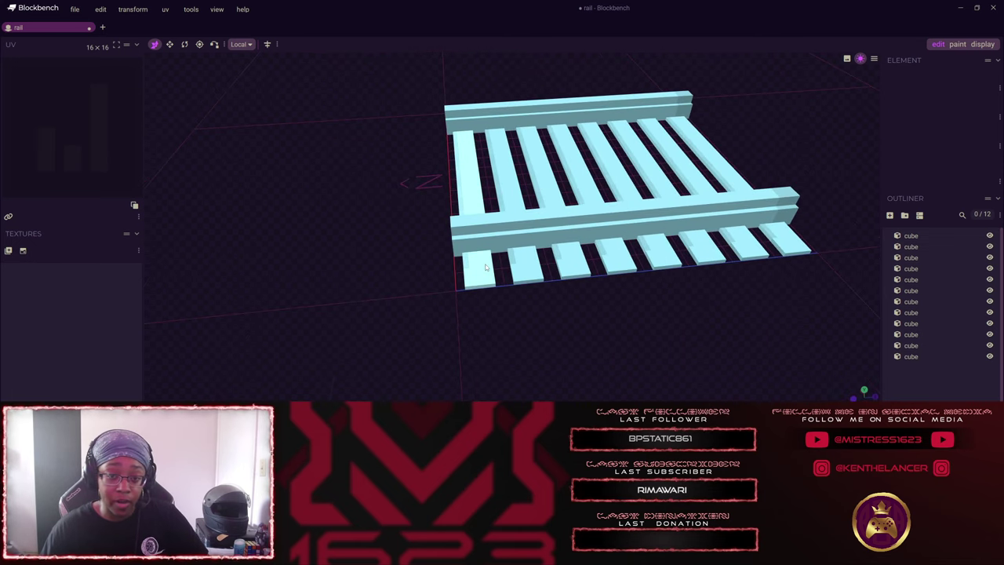
pyautogui.click(476, 275)
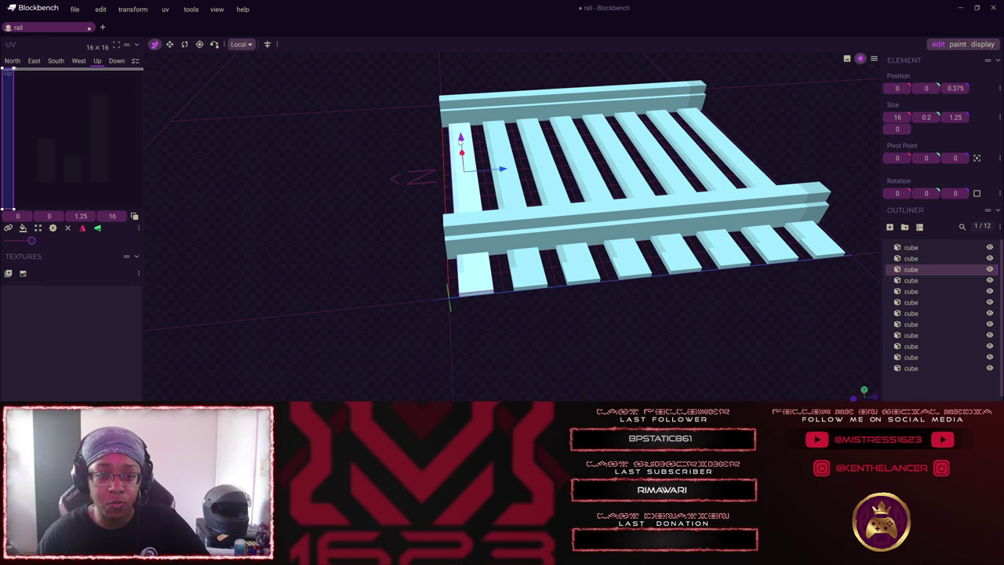
pyautogui.moveTo(462, 138)
pyautogui.mouseDown()
pyautogui.moveTo(403, 207)
pyautogui.moveTo(474, 157)
pyautogui.moveTo(478, 134)
pyautogui.mouseUp()
pyautogui.hotkey('ctrl', 'z')
pyautogui.hotkey('ctrl', 'd')
pyautogui.moveTo(502, 259); pyautogui.dragTo(508, 270)
pyautogui.moveTo(550, 261); pyautogui.dragTo(453, 217)
# Resize the raised copy into a small plate, narrowing it evenly to 0.55 along Z and shortening it to 3 along X.
pyautogui.press('s')
pyautogui.hotkey('ctrl', 'z')
pyautogui.moveTo(459, 262); pyautogui.dragTo(431, 265)
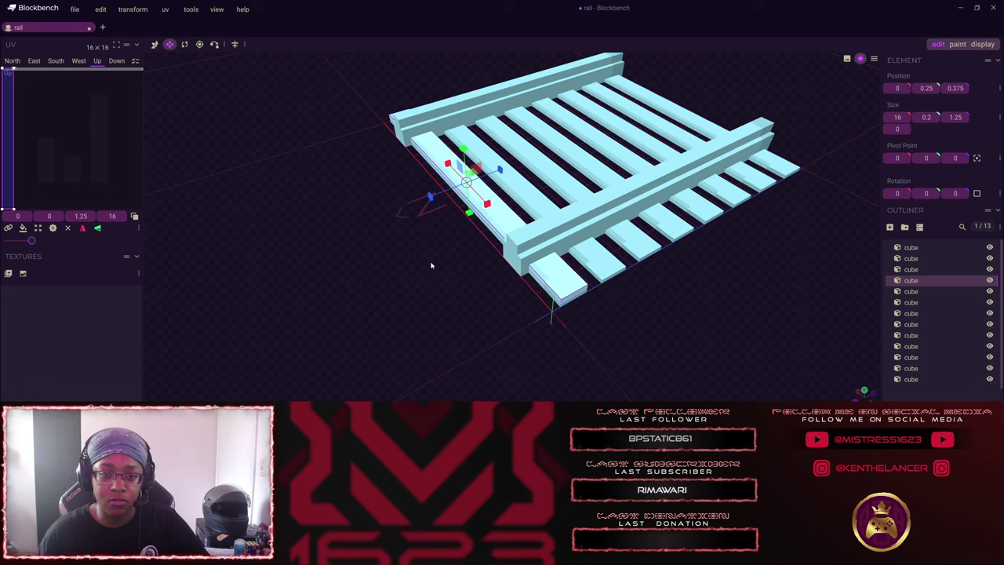
pyautogui.moveTo(433, 199); pyautogui.dragTo(442, 203)
pyautogui.hotkey('ctrl', 'z')
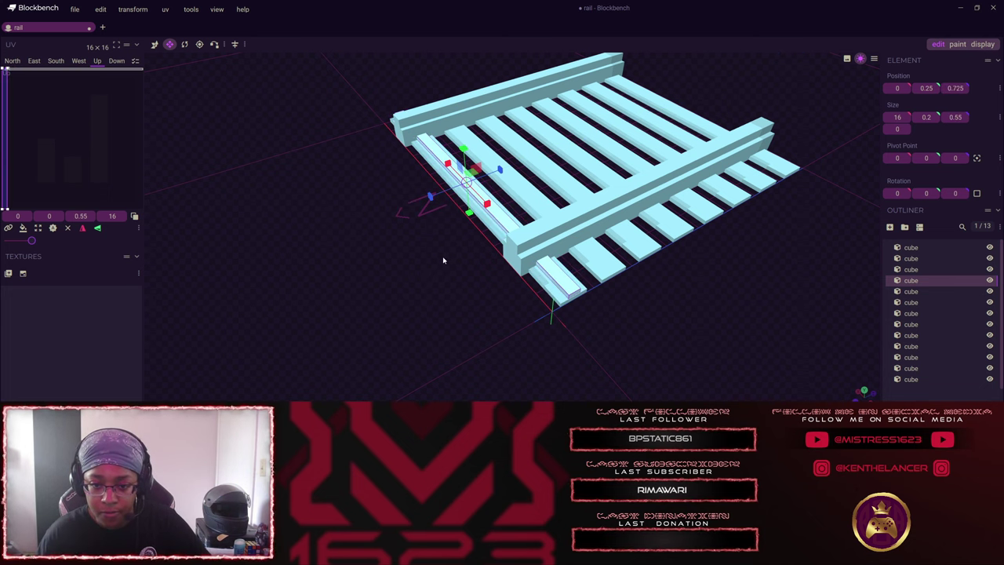
pyautogui.moveTo(400, 263); pyautogui.dragTo(547, 293)
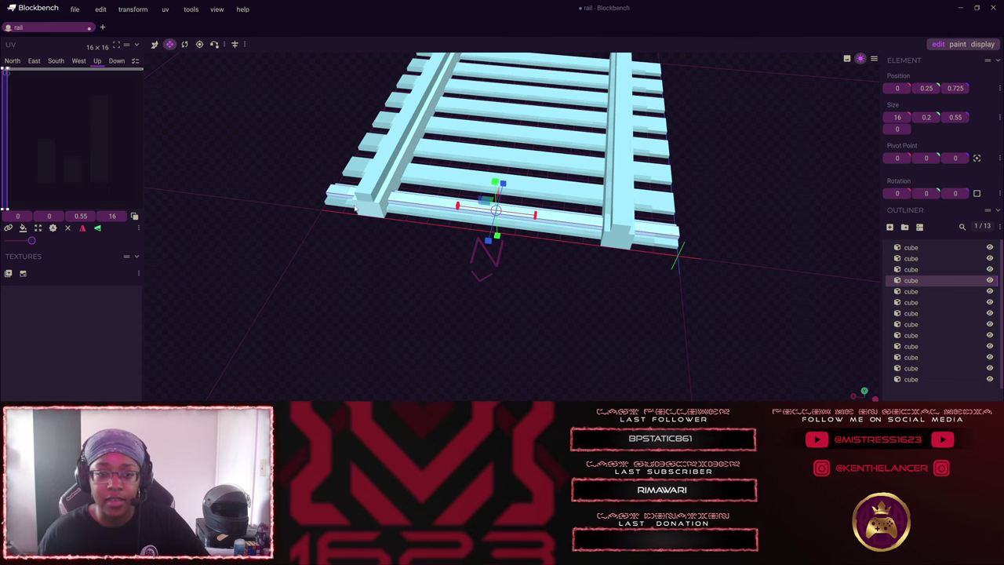
pyautogui.moveTo(459, 207); pyautogui.dragTo(750, 253)
# Shorten the plate to 2.2 along X and position it at X 1.5, extending from both sides of the near rail.
pyautogui.press('v')
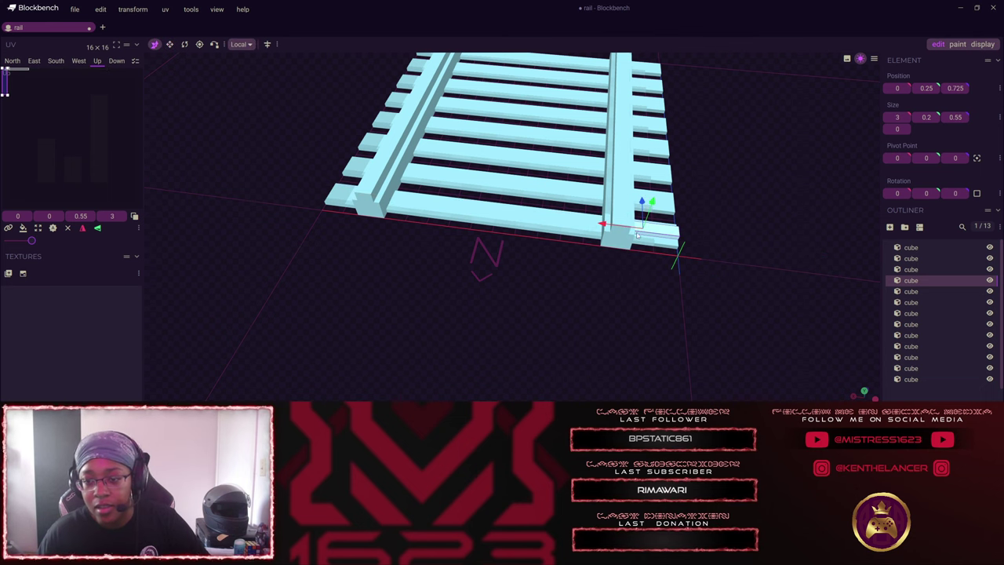
pyautogui.moveTo(602, 225); pyautogui.dragTo(530, 269)
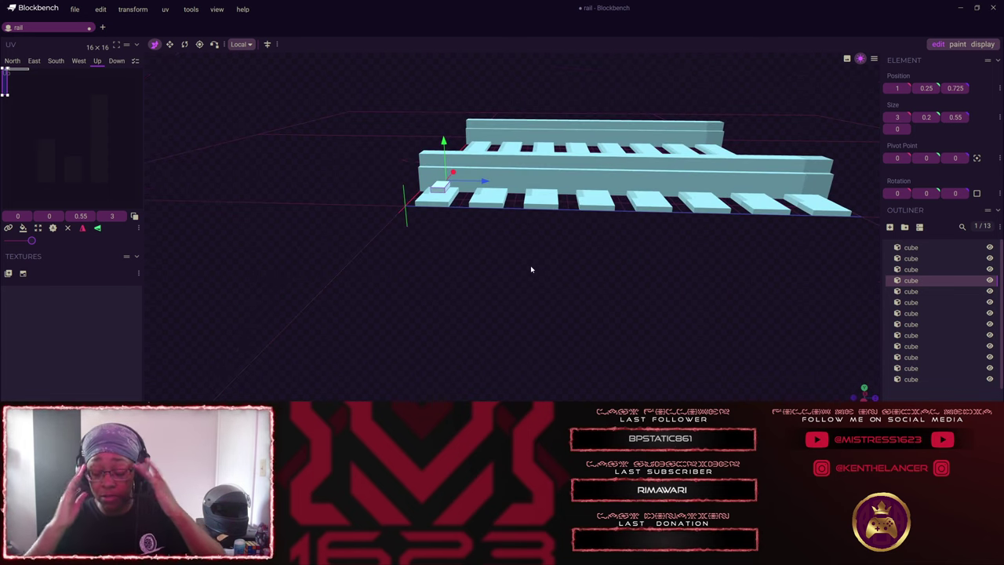
pyautogui.moveTo(764, 365); pyautogui.dragTo(670, 293)
pyautogui.moveTo(762, 262); pyautogui.dragTo(546, 296)
pyautogui.press('s')
pyautogui.press('v')
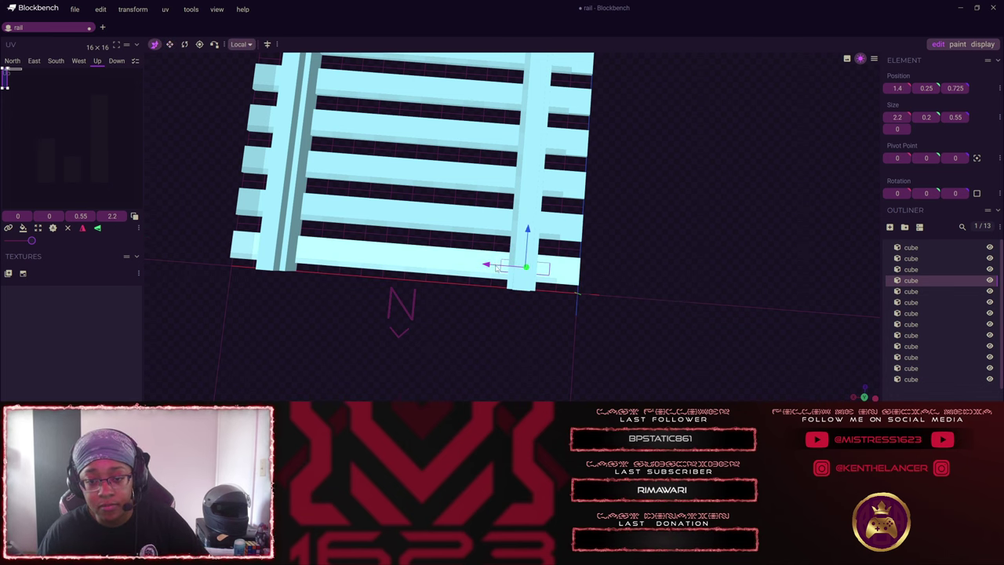
pyautogui.moveTo(487, 267); pyautogui.dragTo(485, 266)
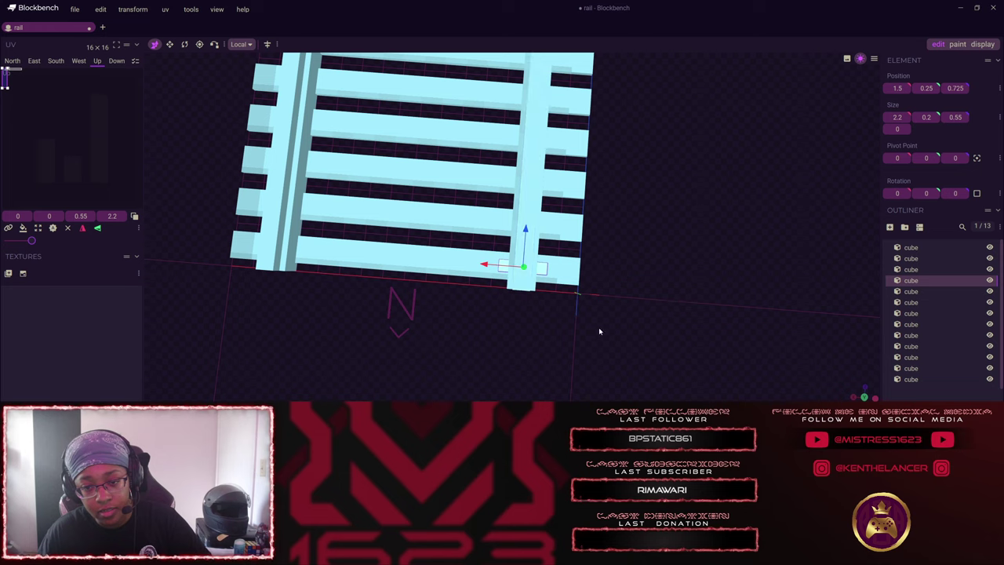
pyautogui.moveTo(686, 336); pyautogui.dragTo(556, 337)
pyautogui.click(644, 301)
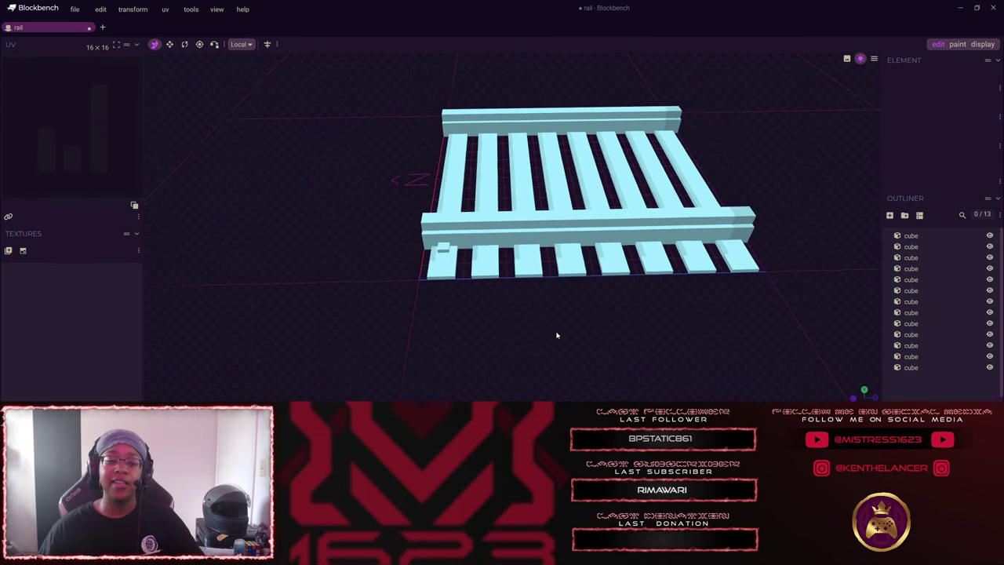
# Duplicate the plate along Z onto the second and third sleepers, placing the last copy at Z 4.725.
pyautogui.click(443, 253)
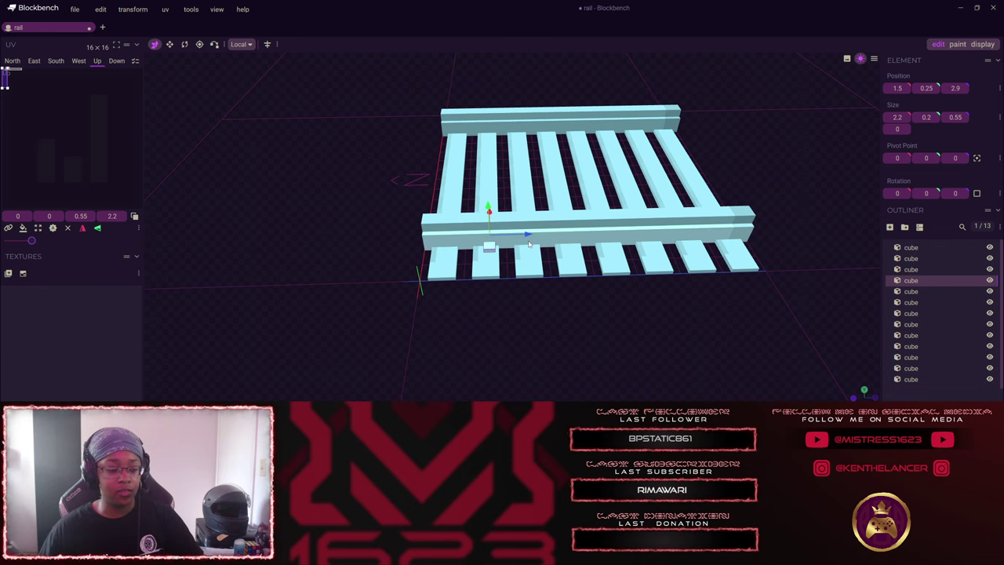
pyautogui.hotkey('ctrl', 'd')
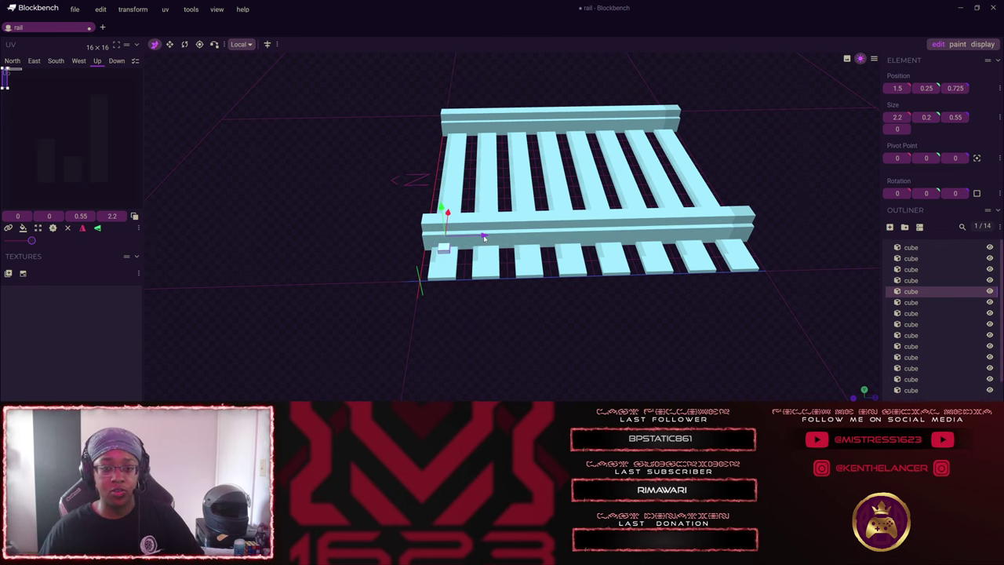
pyautogui.moveTo(484, 236); pyautogui.dragTo(561, 241)
pyautogui.hotkey('ctrl', 'd')
pyautogui.press('s')
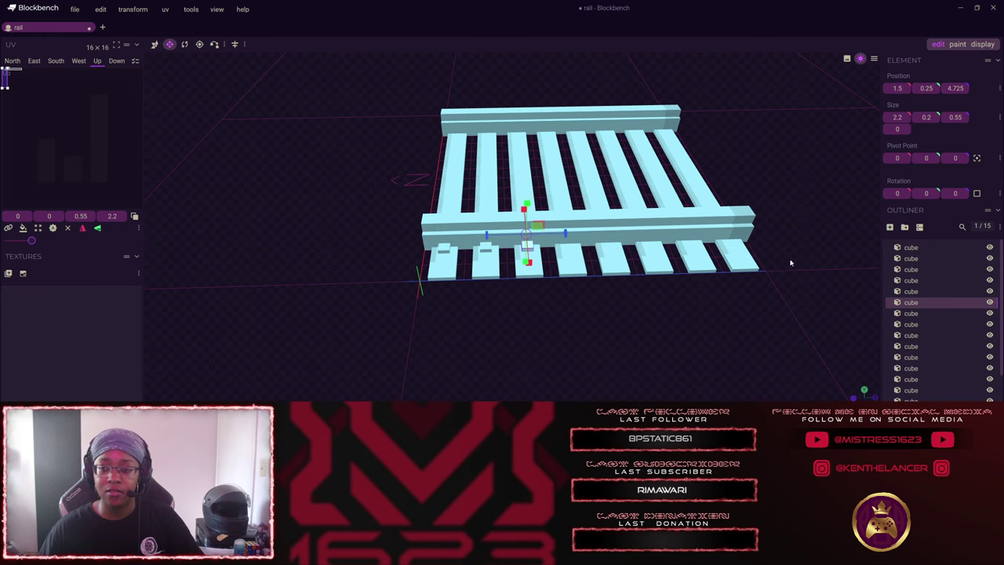
pyautogui.click(789, 247)
pyautogui.moveTo(789, 247); pyautogui.dragTo(792, 261)
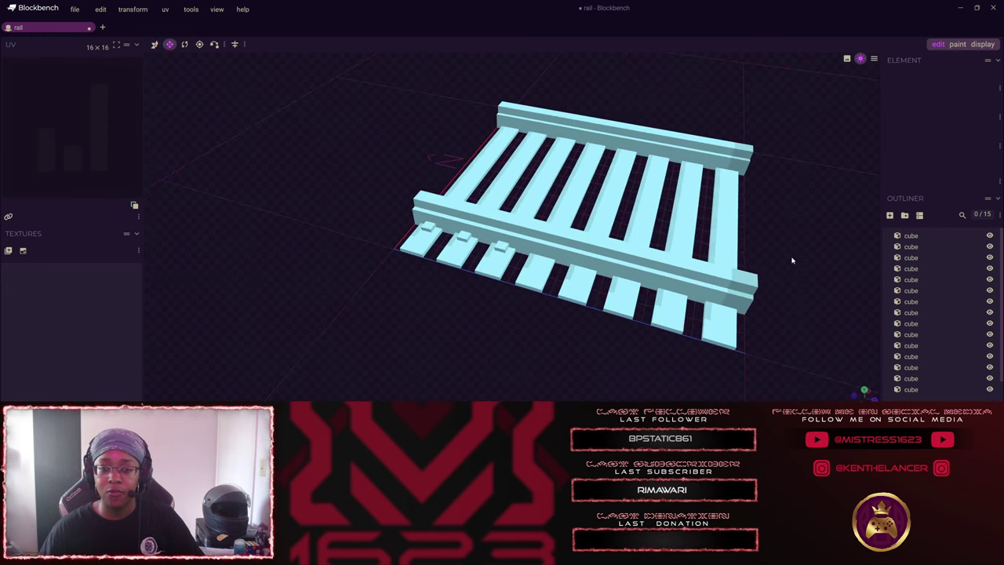
# Duplicate the fastening plate along Z onto each of the remaining five sleepers under the near rail, ending with a copy at Z 14.725.
pyautogui.moveTo(793, 260); pyautogui.dragTo(465, 217, button='right')
pyautogui.click(376, 206)
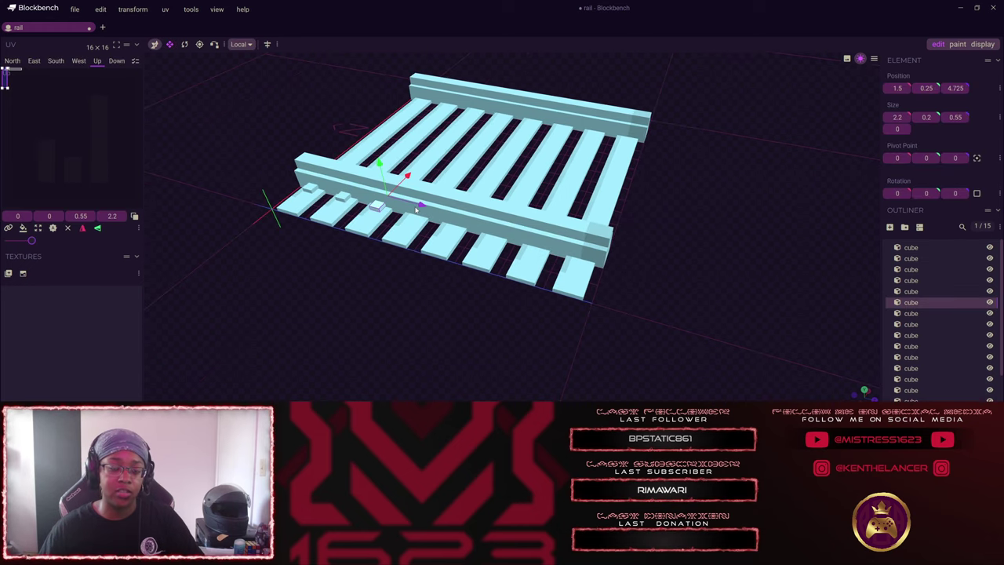
pyautogui.moveTo(418, 208); pyautogui.dragTo(458, 219)
pyautogui.hotkey('ctrl', 'd')
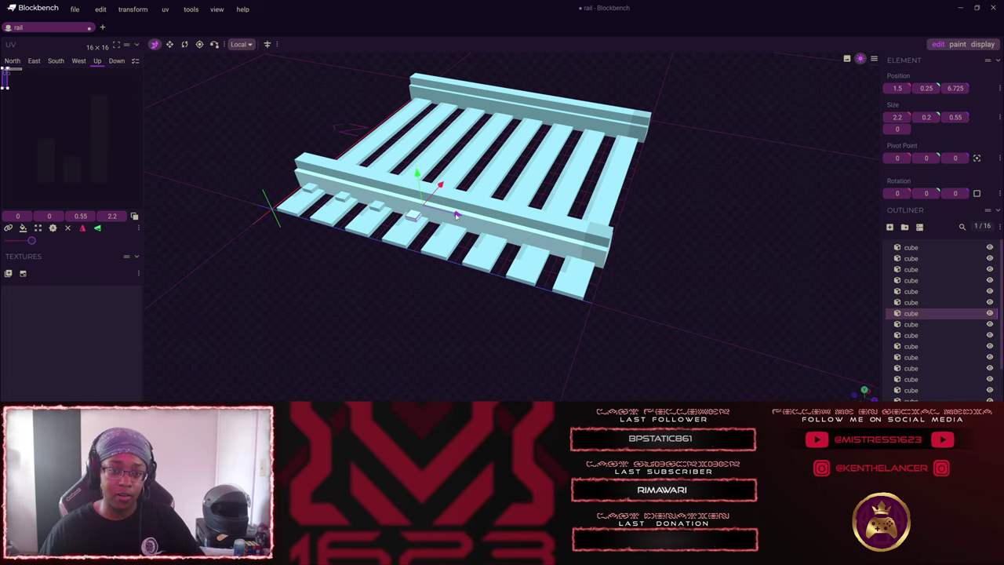
pyautogui.hotkey('ctrl', 'd')
pyautogui.moveTo(456, 215); pyautogui.dragTo(636, 264)
pyautogui.hotkey('ctrl', 'd')
pyautogui.hotkey('ctrl', 'd')
pyautogui.hotkey('ctrl', 'd')
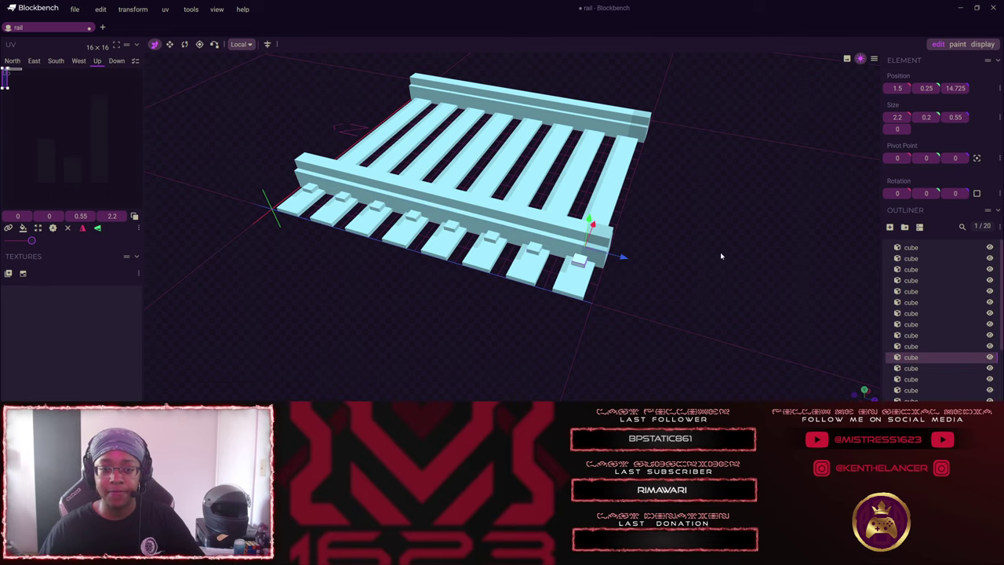
# Select all eight plates under the near rail, duplicate them together, and move the copies under the other rail at X 12.5.
pyautogui.moveTo(721, 255); pyautogui.dragTo(507, 261)
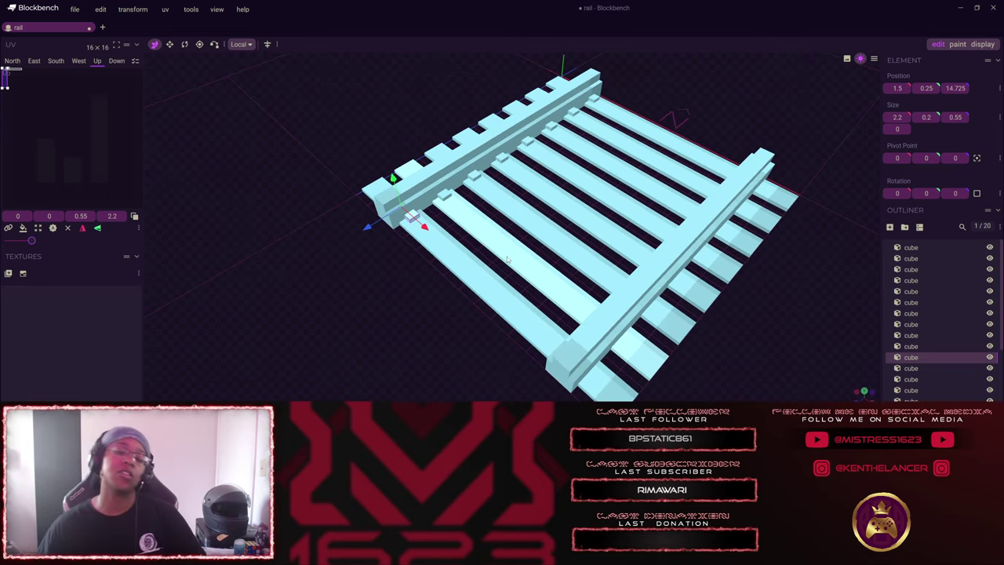
pyautogui.moveTo(296, 258); pyautogui.dragTo(471, 287)
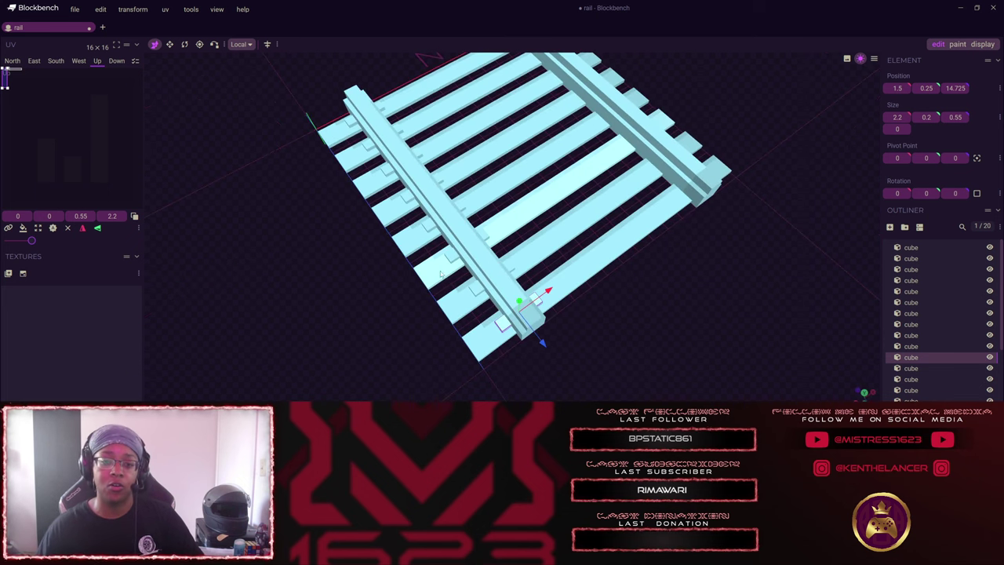
pyautogui.keyDown('ctrl'); pyautogui.click(477, 290); pyautogui.keyUp('ctrl')
pyautogui.keyDown('ctrl'); pyautogui.click(451, 258); pyautogui.keyUp('ctrl')
pyautogui.keyDown('ctrl'); pyautogui.click(428, 227); pyautogui.keyUp('ctrl')
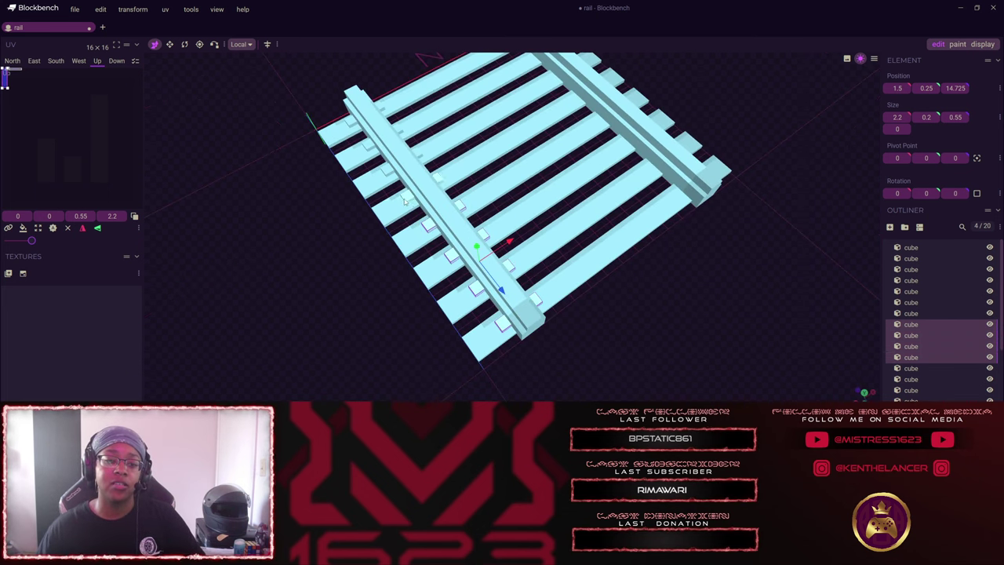
pyautogui.keyDown('ctrl'); pyautogui.click(407, 197); pyautogui.keyUp('ctrl')
pyautogui.keyDown('ctrl'); pyautogui.click(387, 174); pyautogui.keyUp('ctrl')
pyautogui.keyDown('ctrl'); pyautogui.click(369, 146); pyautogui.keyUp('ctrl')
pyautogui.keyDown('ctrl'); pyautogui.click(352, 121); pyautogui.keyUp('ctrl')
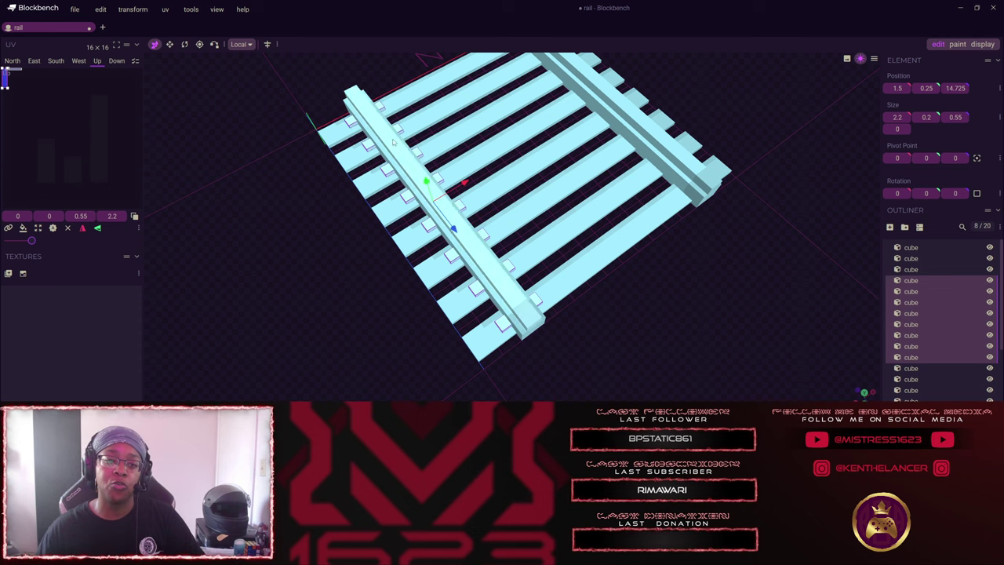
pyautogui.moveTo(596, 266)
pyautogui.mouseDown()
pyautogui.moveTo(663, 280)
pyautogui.moveTo(610, 259)
pyautogui.mouseUp()
pyautogui.moveTo(761, 180); pyautogui.dragTo(467, 244)
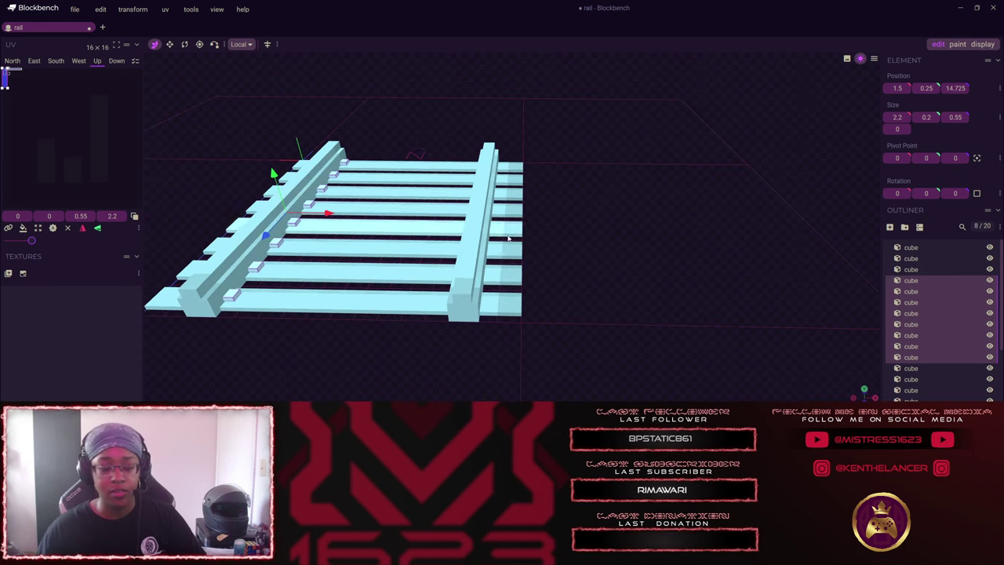
pyautogui.hotkey('ctrl', 'd')
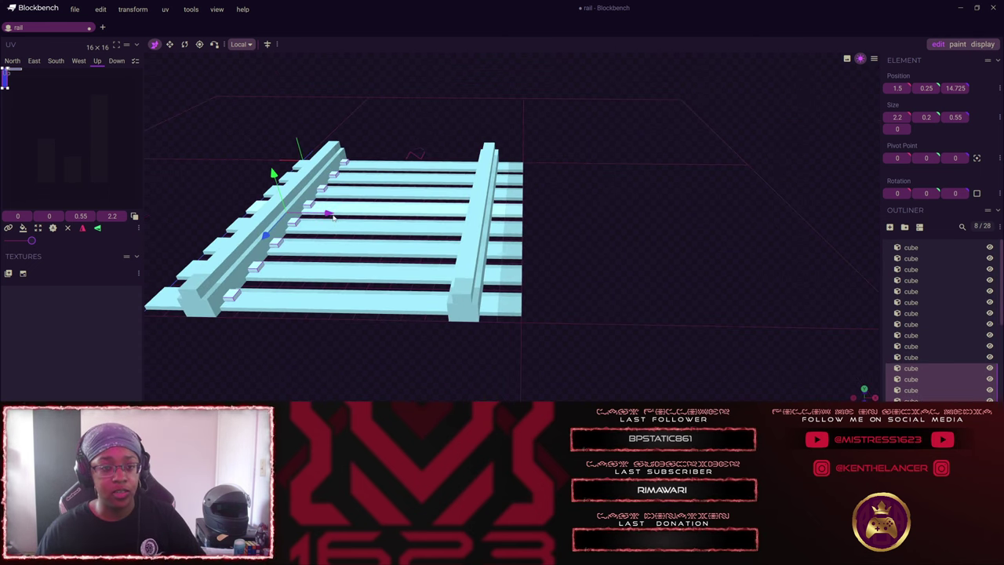
pyautogui.moveTo(333, 217); pyautogui.dragTo(616, 353)
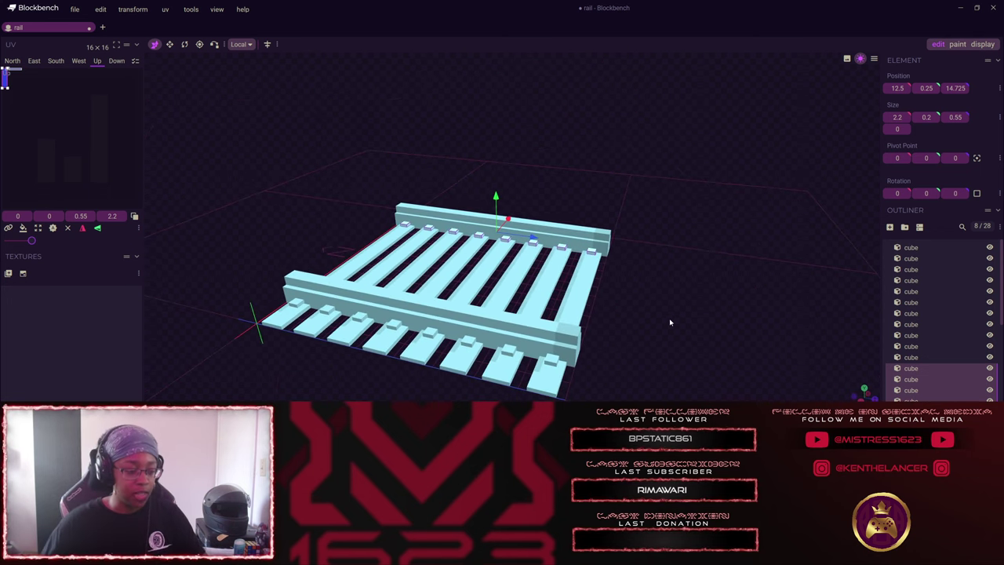
# Check the railway reference photo and raise all four cubes of the two rails together by 0.25 along Y.
pyautogui.press('super')
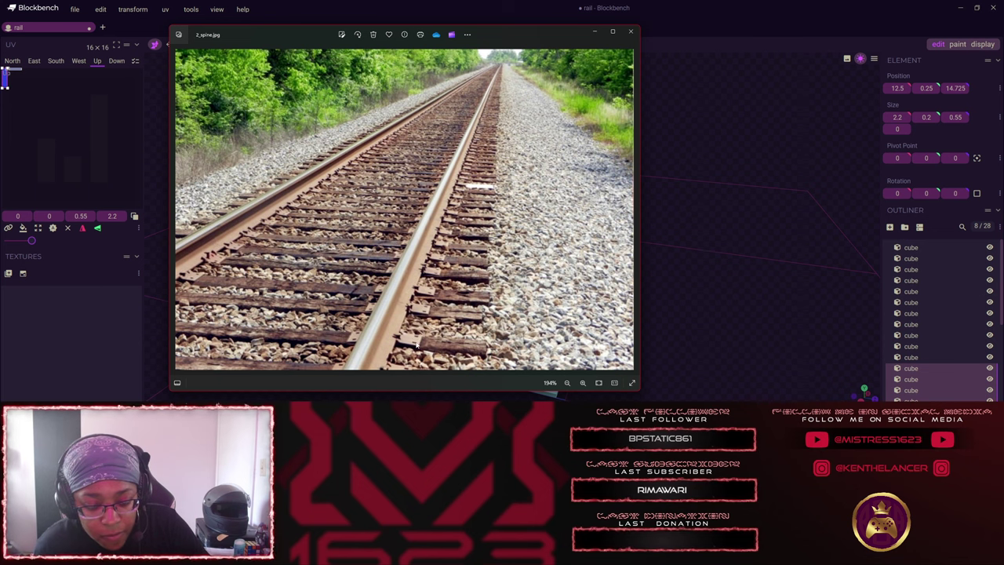
pyautogui.click(591, 33)
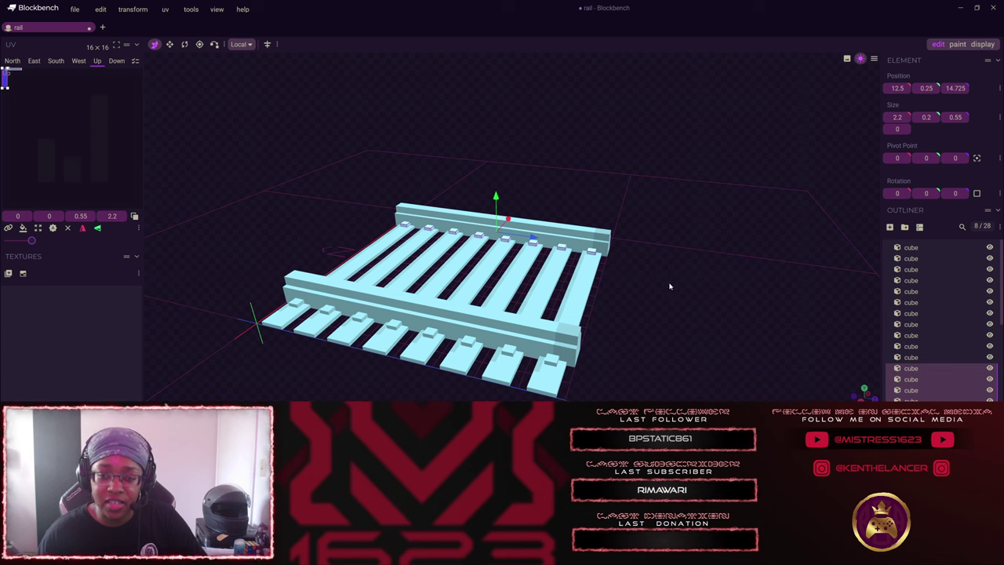
pyautogui.click(594, 253)
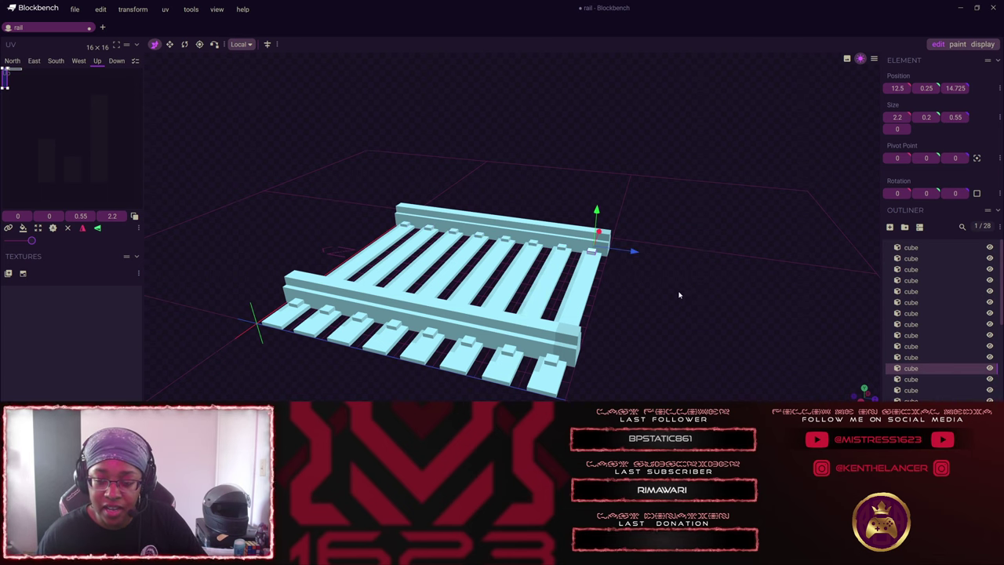
pyautogui.moveTo(679, 295); pyautogui.dragTo(633, 292)
pyautogui.click(549, 232)
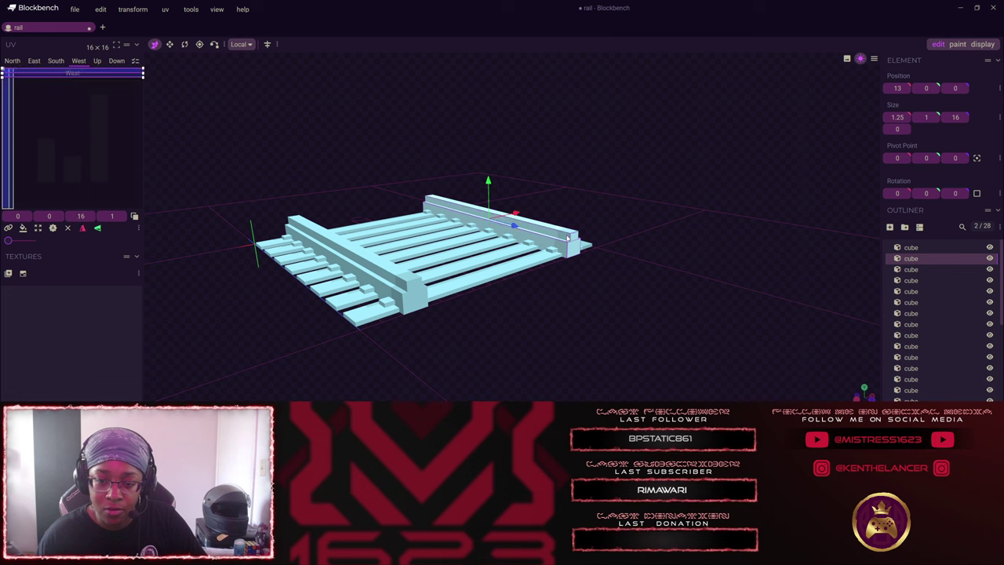
pyautogui.keyDown('shift'); pyautogui.click(368, 255); pyautogui.keyUp('shift')
pyautogui.keyDown('shift'); pyautogui.click(399, 281); pyautogui.keyUp('shift')
pyautogui.keyDown('shift'); pyautogui.click(337, 287); pyautogui.keyUp('shift')
pyautogui.moveTo(421, 196); pyautogui.dragTo(422, 192)
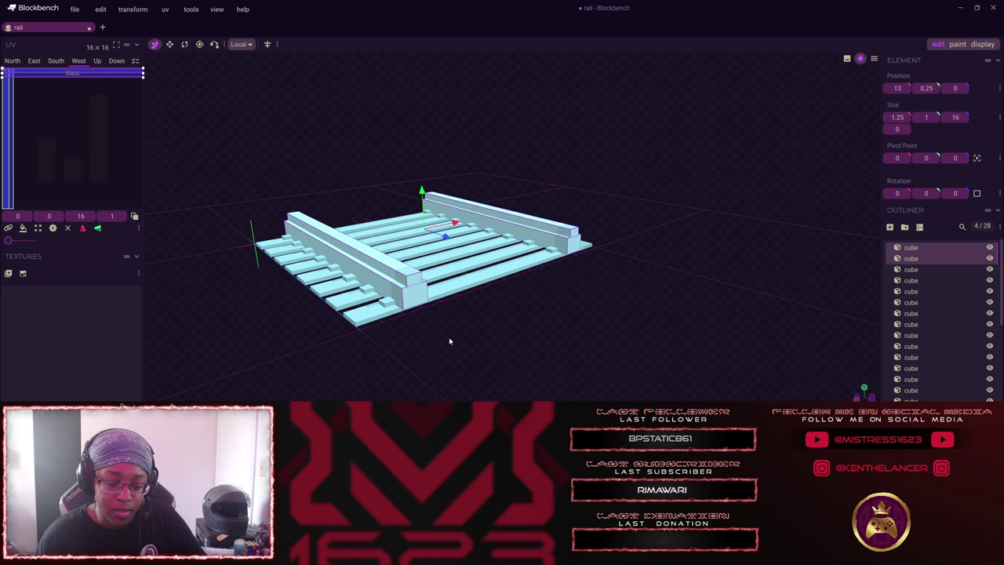
# Group the four selected rail cubes, name the group "metal rails" and collapse it in the outliner.
pyautogui.moveTo(450, 340); pyautogui.dragTo(585, 360)
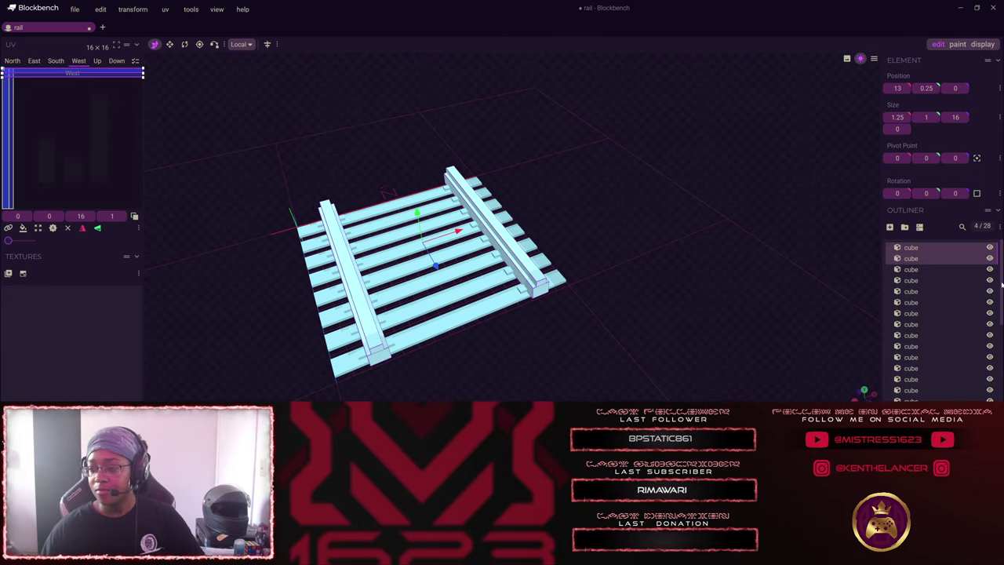
pyautogui.scroll(-3, 933, 282)
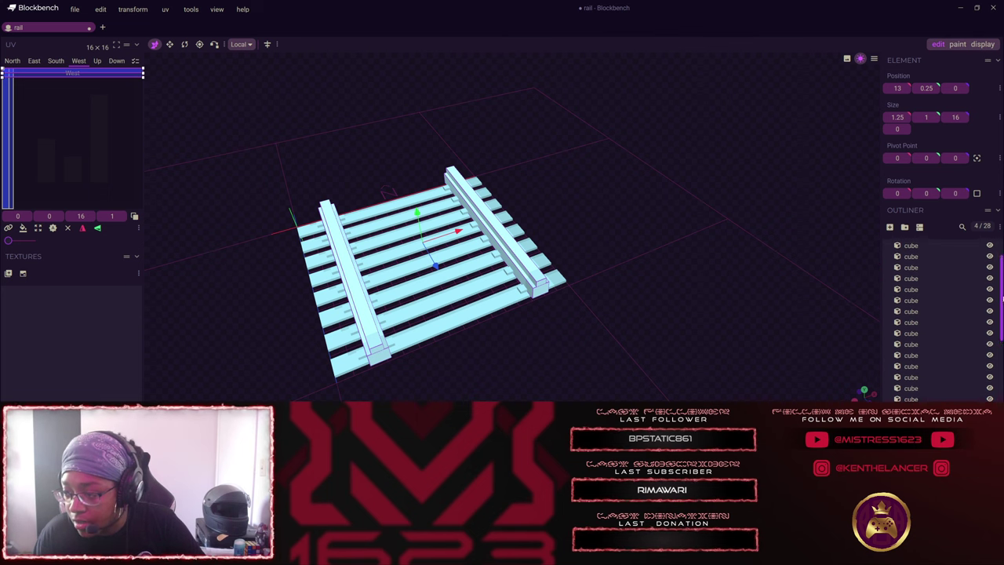
pyautogui.scroll(-1, 1001, 354)
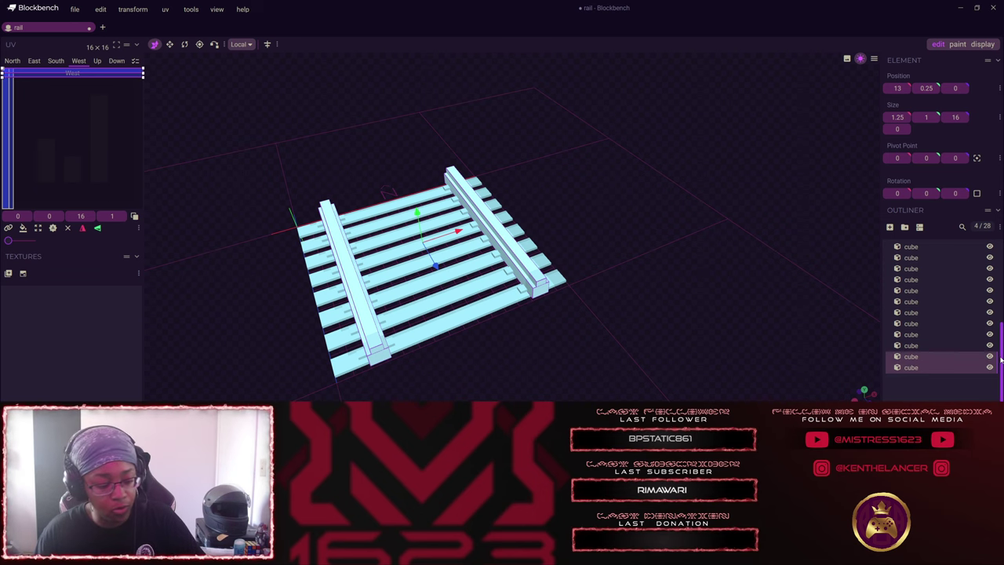
pyautogui.hotkey('ctrl', 'g')
pyautogui.rightClick(912, 323)
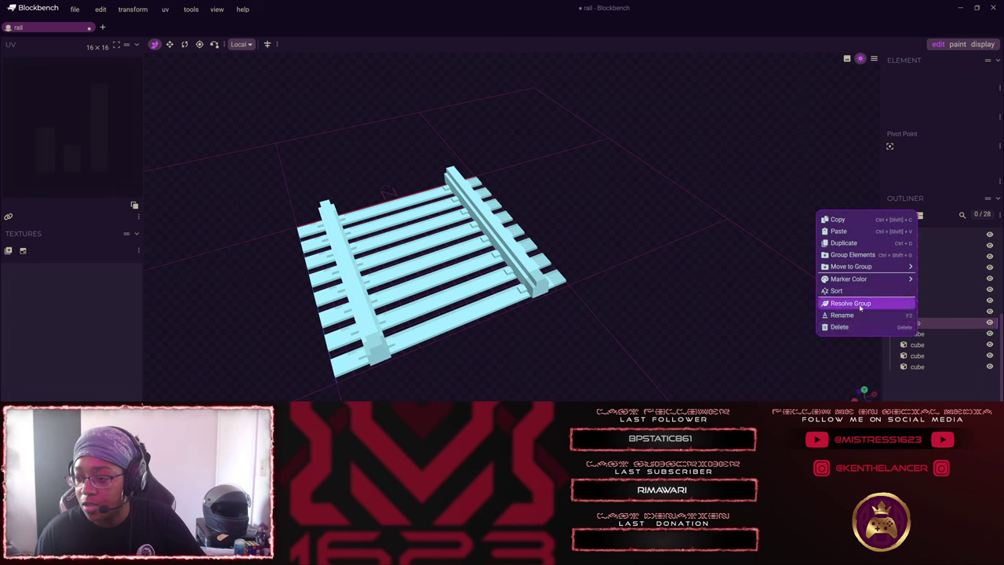
pyautogui.click(856, 318)
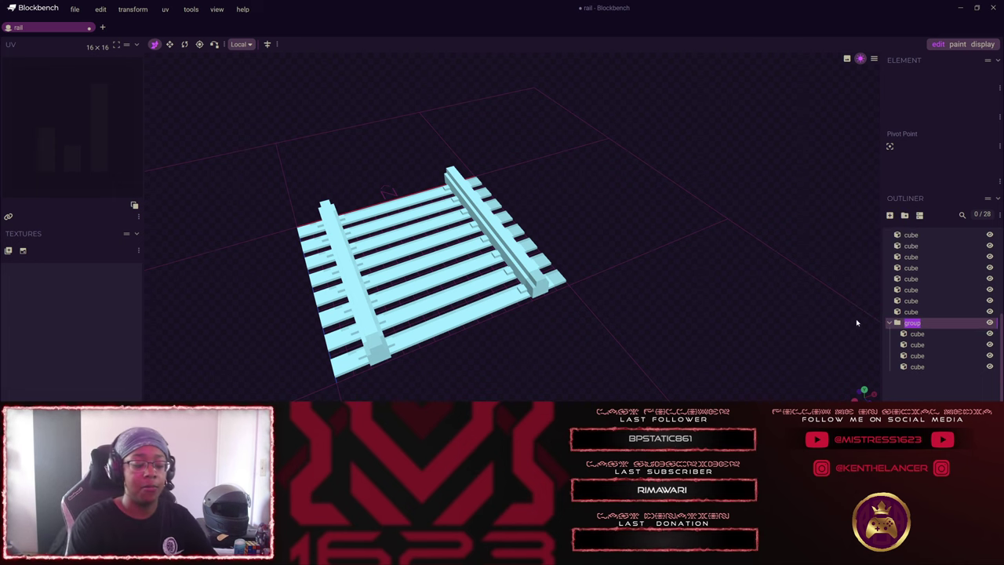
pyautogui.write('metal')
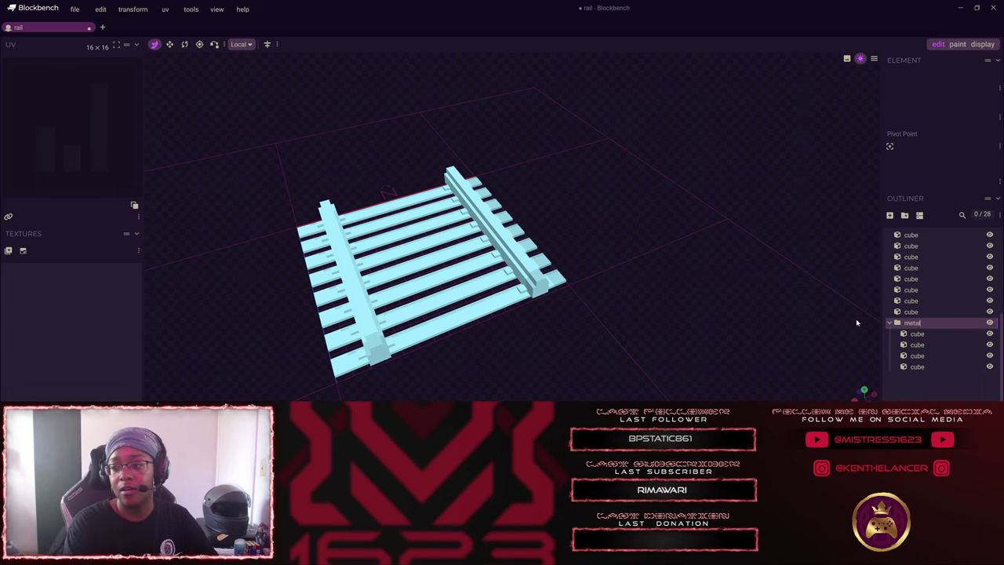
pyautogui.write(' rails')
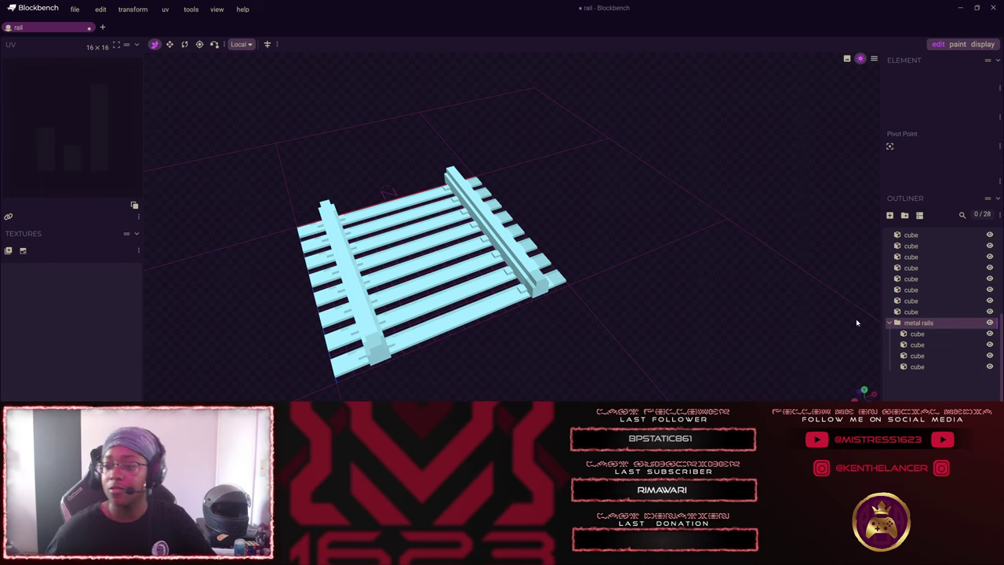
pyautogui.click(891, 322)
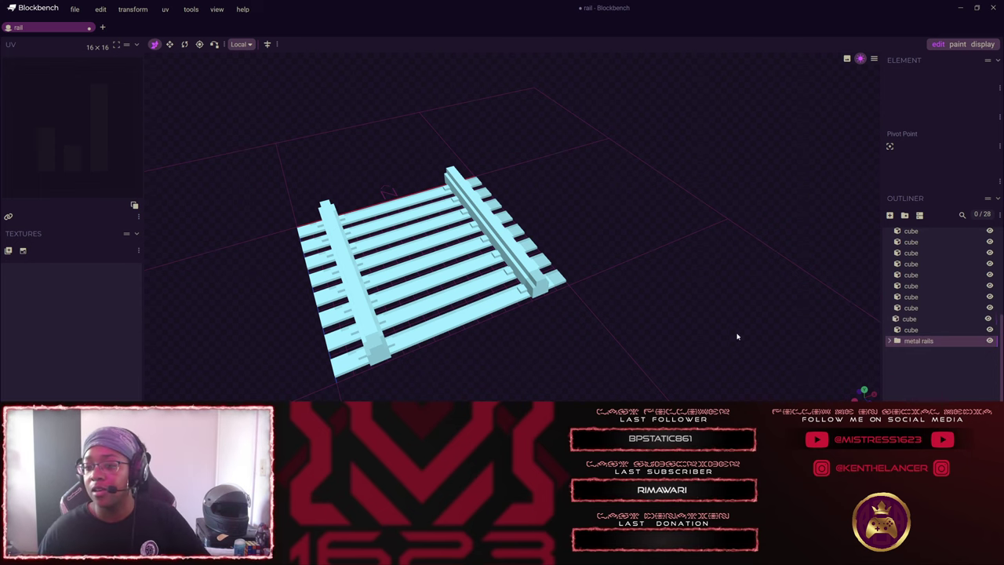
# Select all the small fastening plates under both rails and put them into one group.
pyautogui.click(509, 274)
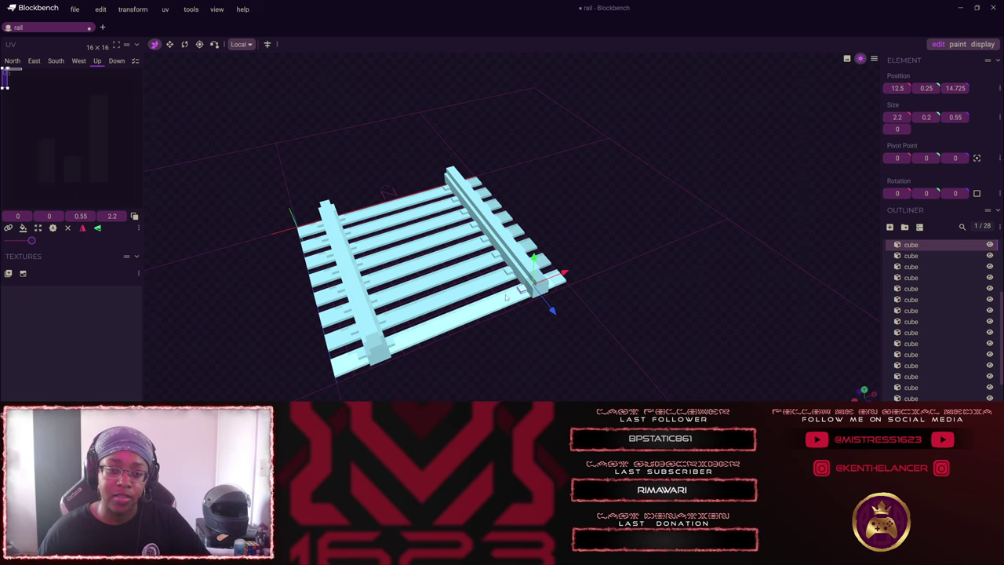
pyautogui.keyDown('shift'); pyautogui.click(495, 255); pyautogui.keyUp('shift')
pyautogui.keyDown('shift'); pyautogui.click(484, 240); pyautogui.keyUp('shift')
pyautogui.keyDown('shift'); pyautogui.click(473, 226); pyautogui.keyUp('shift')
pyautogui.keyDown('shift'); pyautogui.click(521, 288); pyautogui.keyUp('shift')
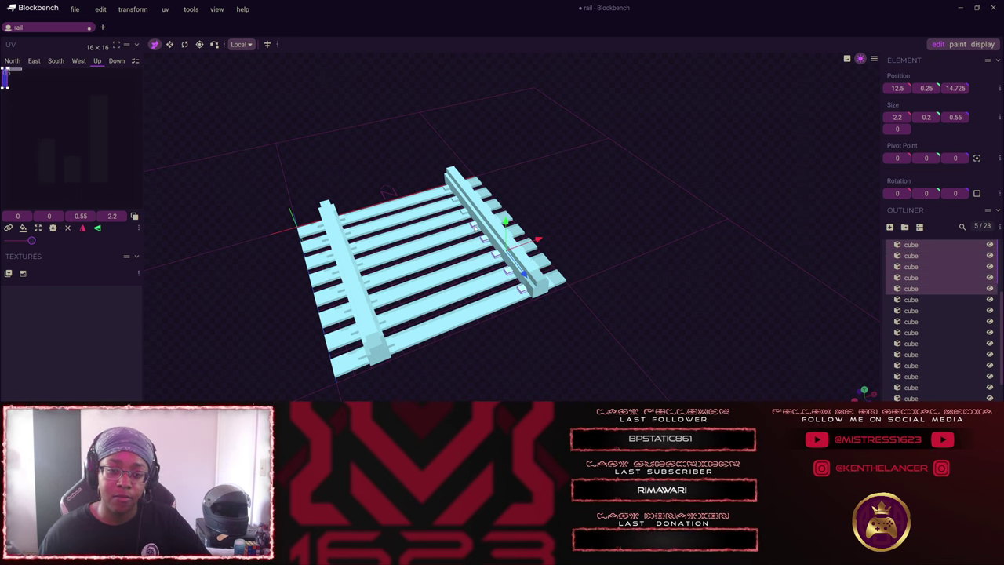
pyautogui.keyDown('shift'); pyautogui.click(463, 212); pyautogui.keyUp('shift')
pyautogui.keyDown('shift'); pyautogui.click(453, 202); pyautogui.keyUp('shift')
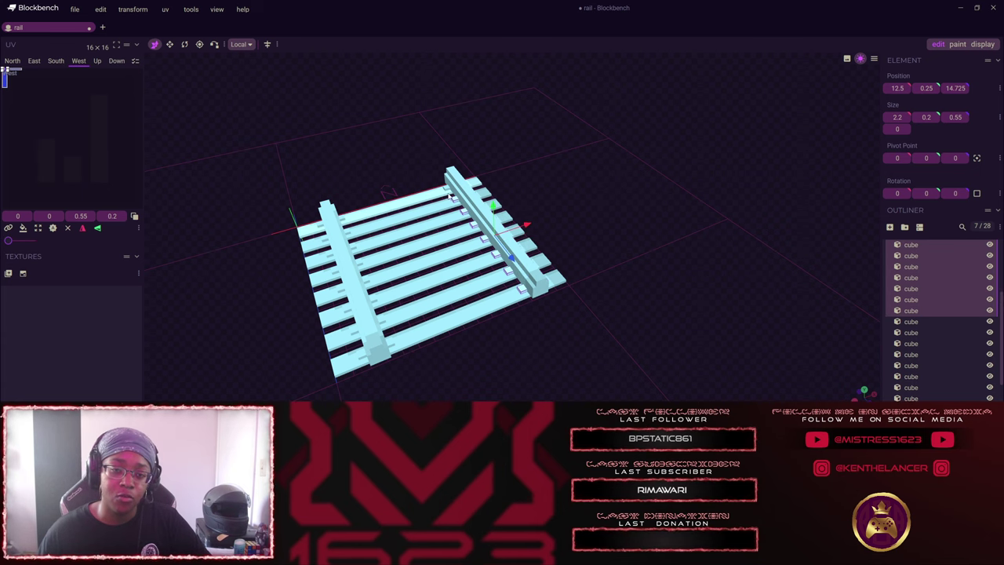
pyautogui.keyDown('shift'); pyautogui.click(342, 221); pyautogui.keyUp('shift')
pyautogui.keyDown('shift'); pyautogui.click(342, 224); pyautogui.keyUp('shift')
pyautogui.keyDown('shift'); pyautogui.click(346, 237); pyautogui.keyUp('shift')
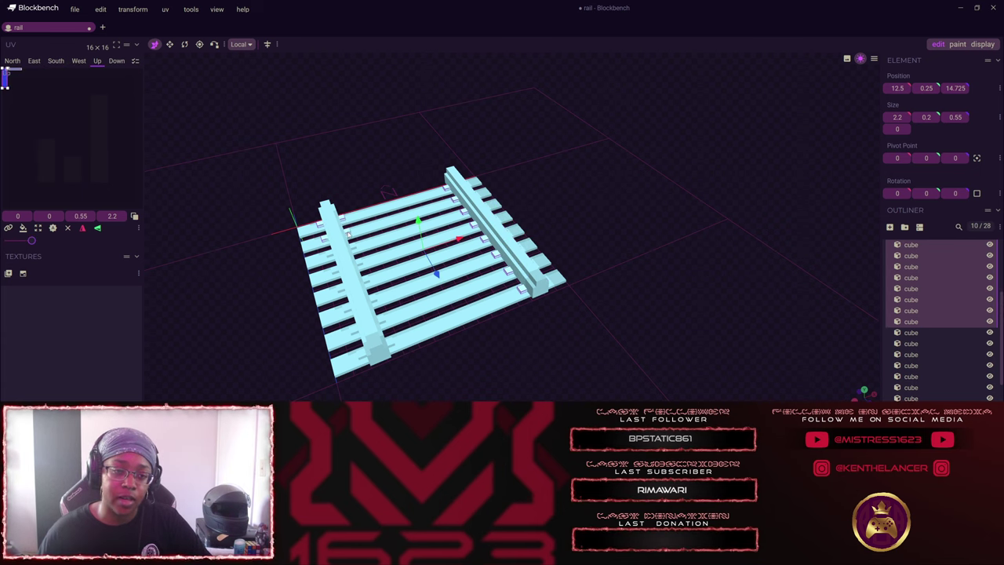
pyautogui.keyDown('shift'); pyautogui.click(353, 251); pyautogui.keyUp('shift')
pyautogui.keyDown('shift'); pyautogui.click(360, 265); pyautogui.keyUp('shift')
pyautogui.keyDown('shift'); pyautogui.click(366, 280); pyautogui.keyUp('shift')
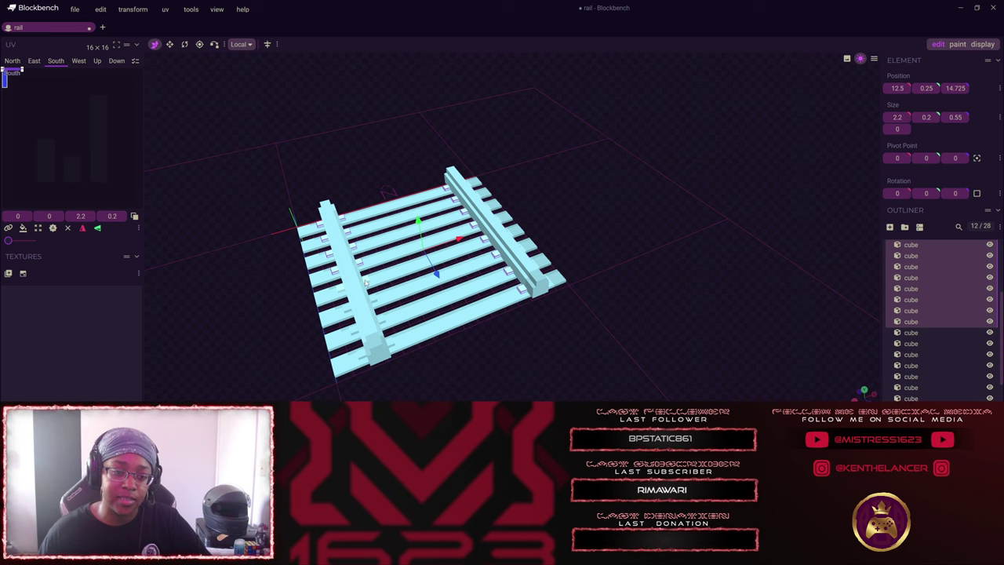
pyautogui.keyDown('shift'); pyautogui.click(374, 299); pyautogui.keyUp('shift')
pyautogui.keyDown('shift'); pyautogui.click(382, 320); pyautogui.keyUp('shift')
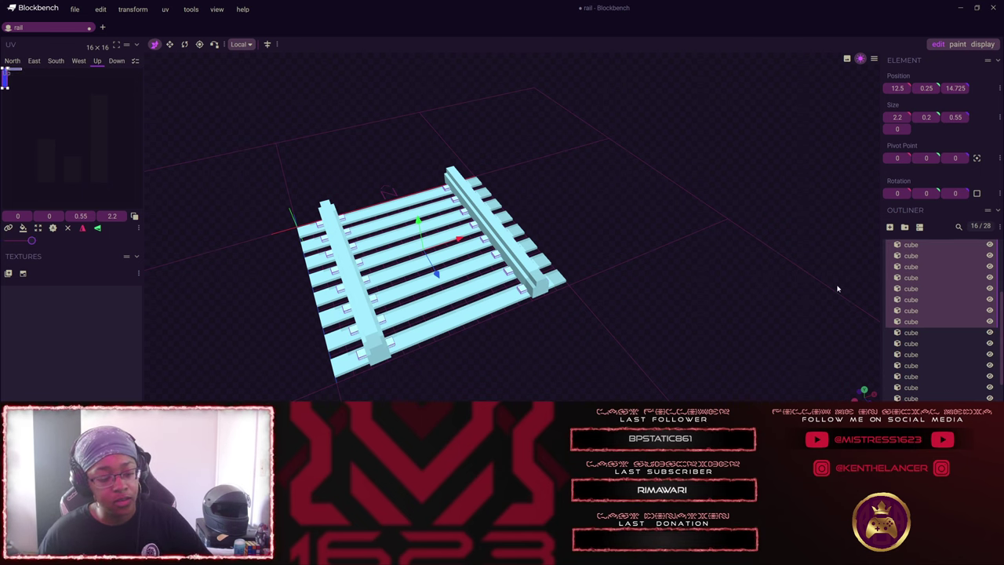
pyautogui.hotkey('ctrl', 'g')
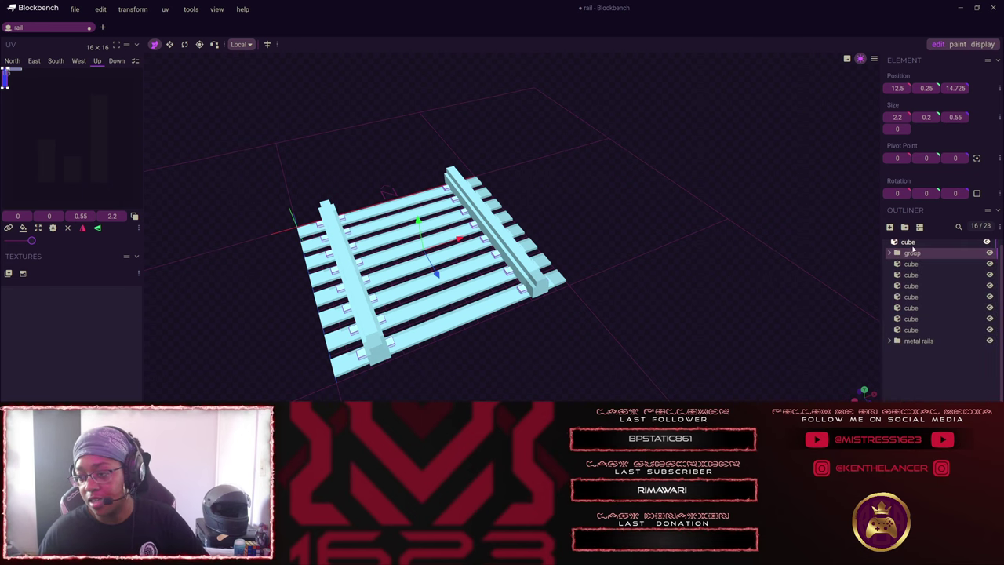
# Rename the group of fastening plates "connectors".
pyautogui.click(914, 254)
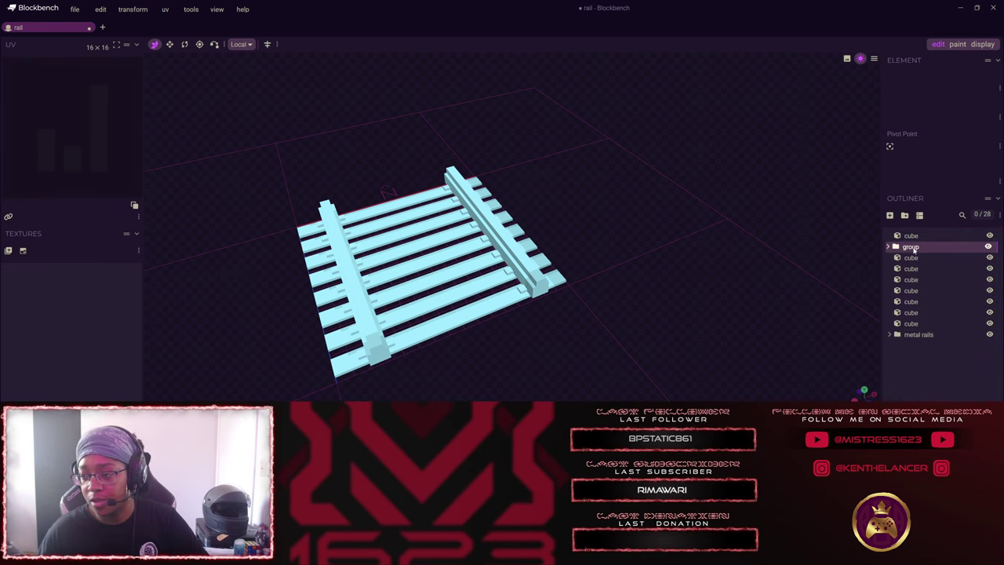
pyautogui.rightClick(914, 249)
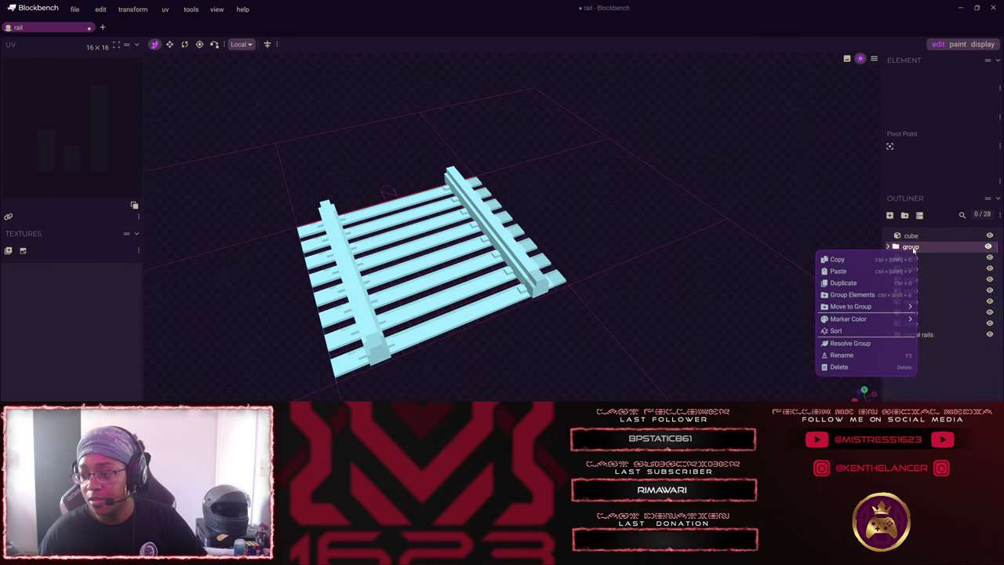
pyautogui.click(846, 355)
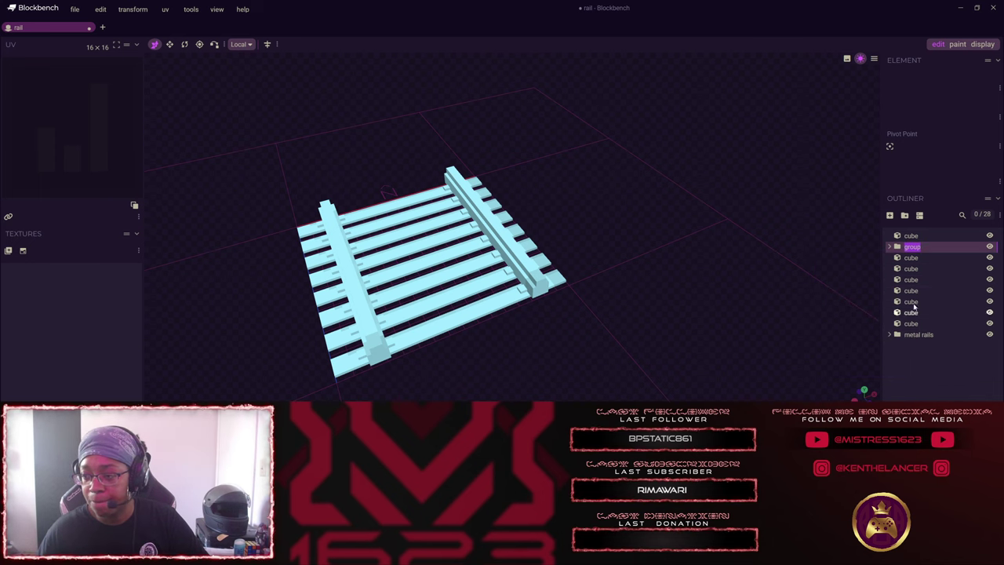
pyautogui.write('conne')
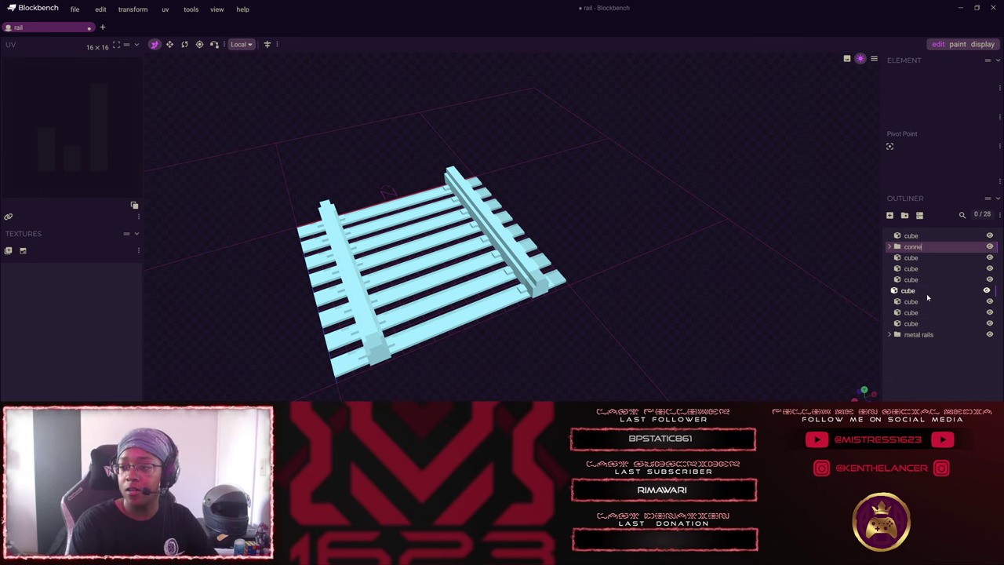
pyautogui.write('ctors')
pyautogui.press('Return')
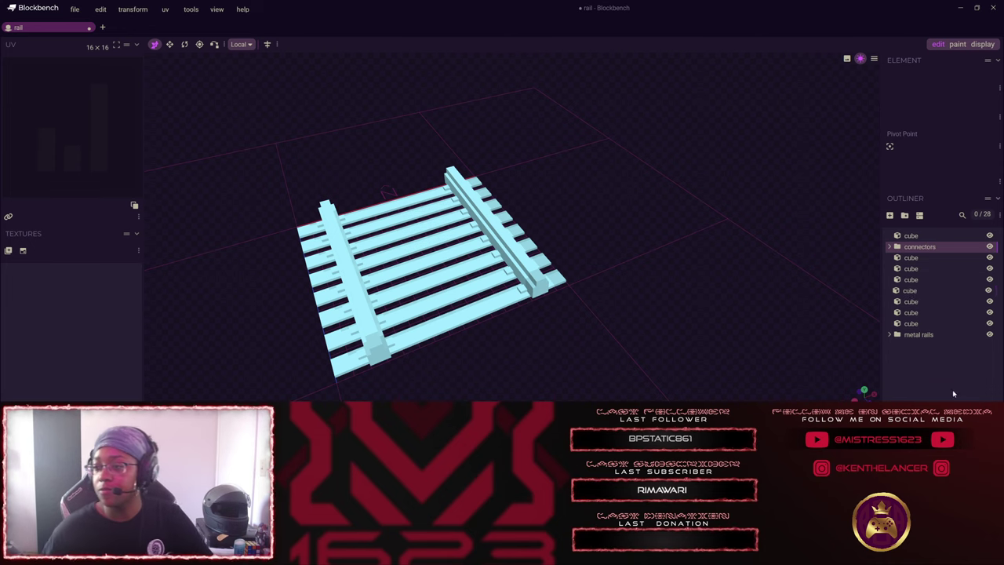
# Select all eight wooden sleepers in a top-down view of the track and put them into one group.
pyautogui.moveTo(466, 353); pyautogui.dragTo(708, 296)
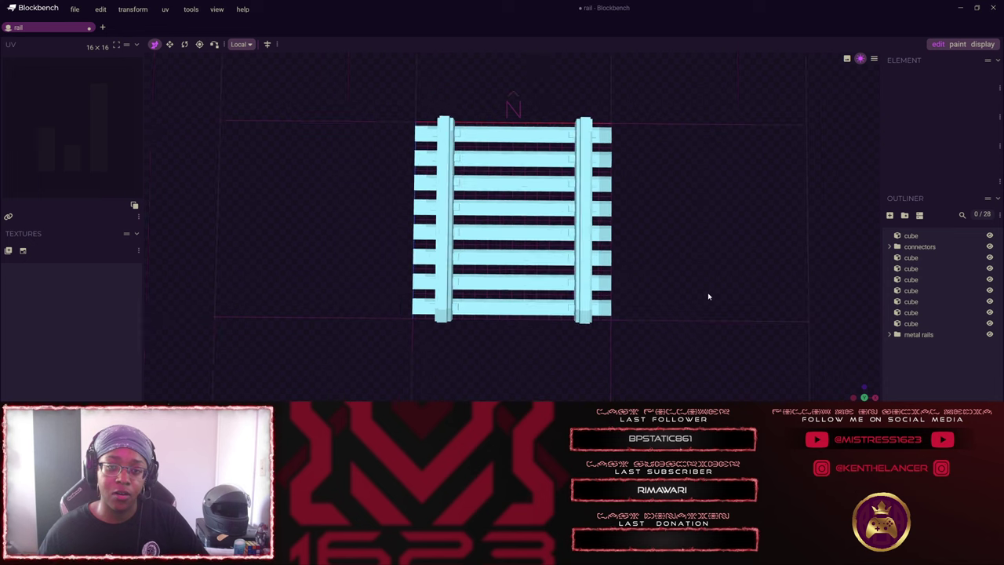
pyautogui.moveTo(528, 339); pyautogui.dragTo(520, 93)
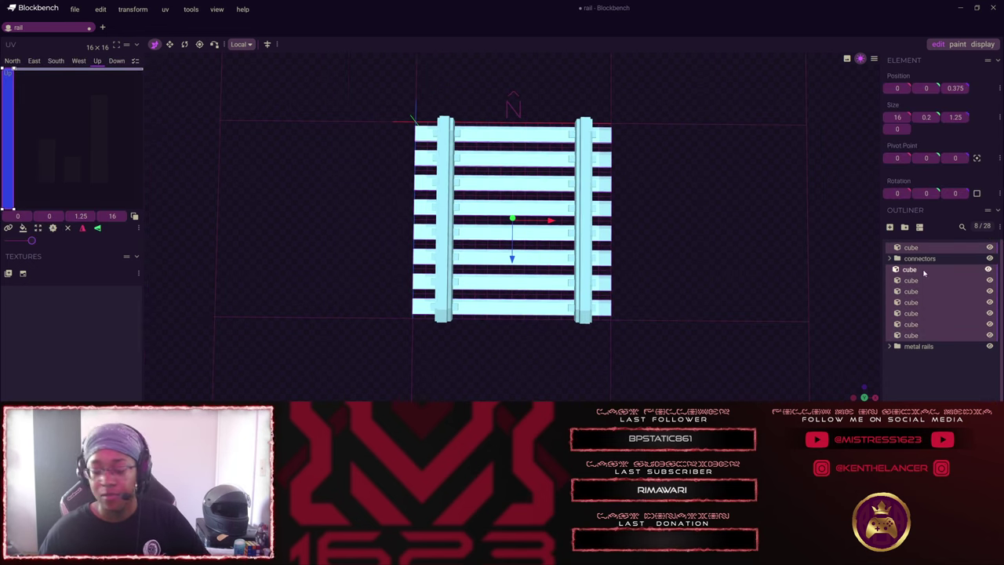
pyautogui.hotkey('ctrl', 'g')
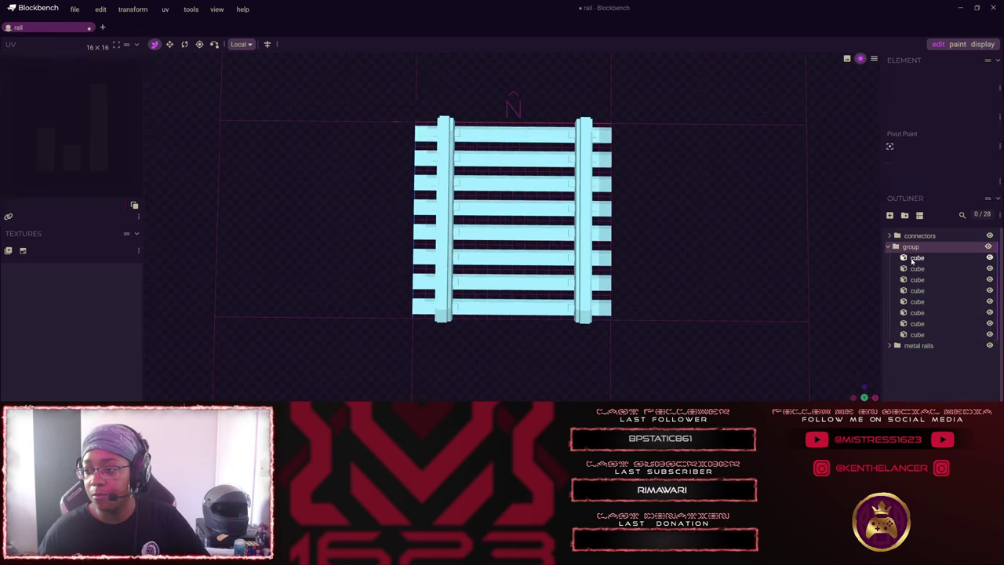
# Rename the group of sleepers "wood", collapse it in the outliner and clear the selection.
pyautogui.rightClick(911, 260)
pyautogui.click(910, 260)
pyautogui.click(912, 261)
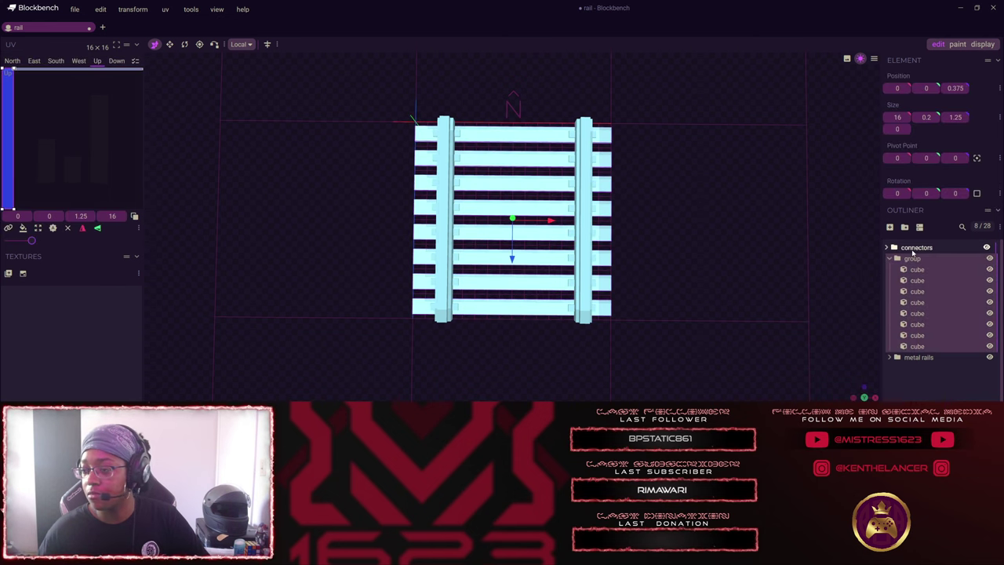
pyautogui.rightClick(911, 260)
pyautogui.moveTo(876, 315)
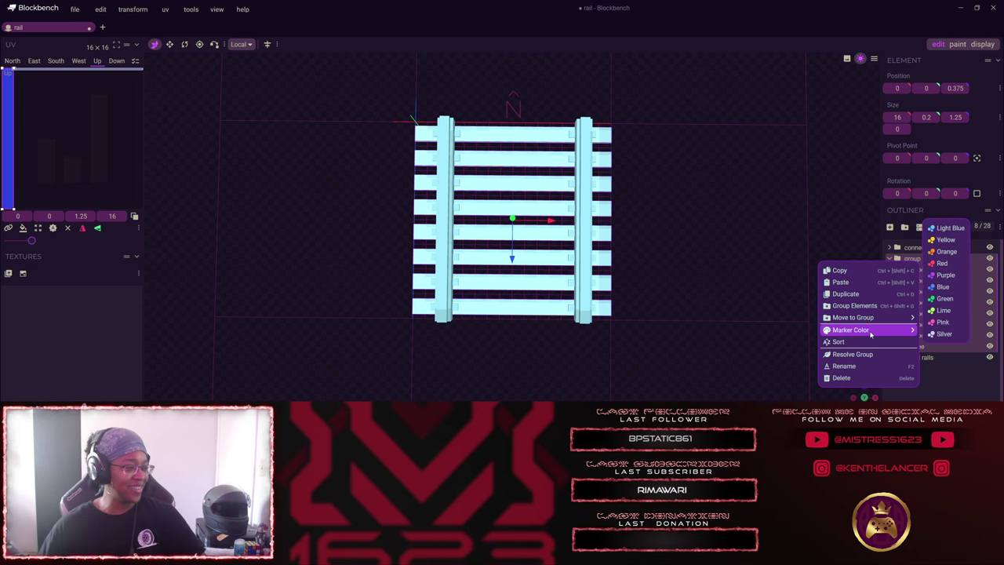
pyautogui.moveTo(870, 319)
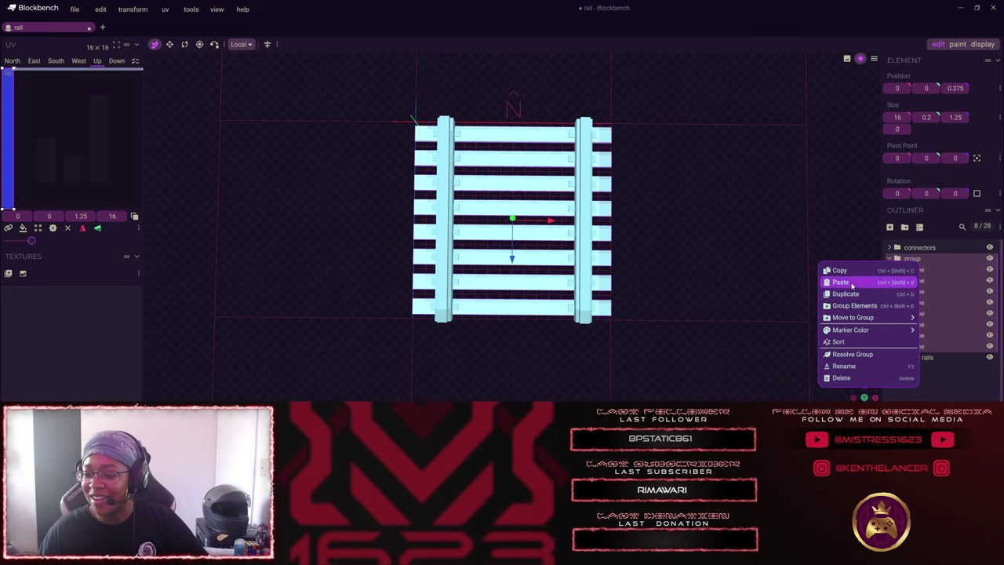
pyautogui.moveTo(847, 332)
pyautogui.click(848, 367)
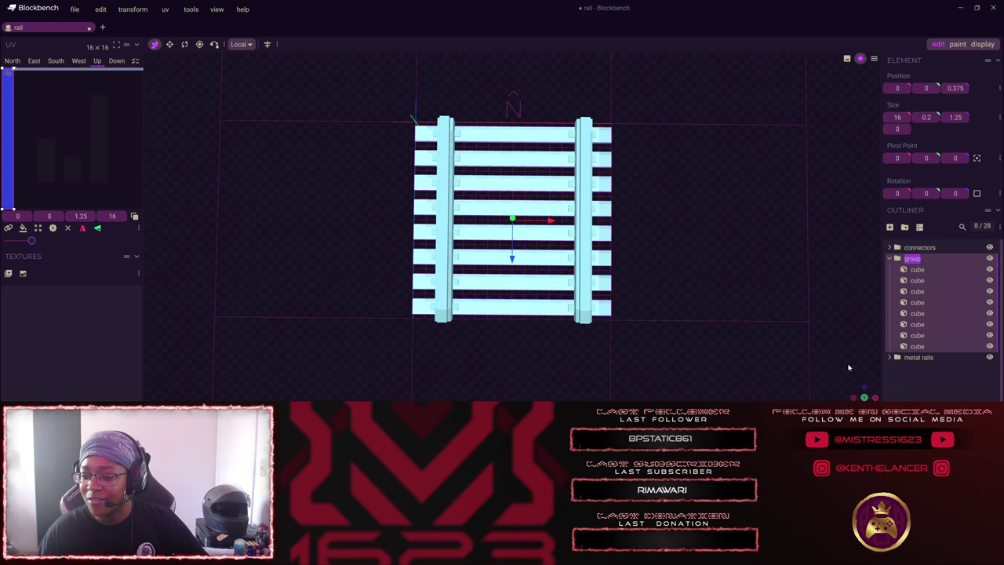
pyautogui.write('wood')
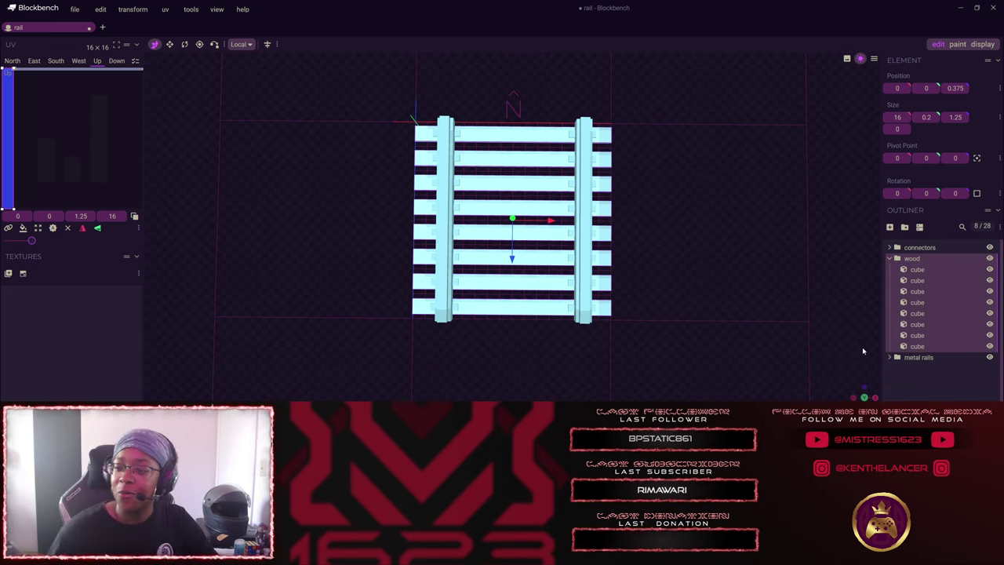
pyautogui.click(888, 258)
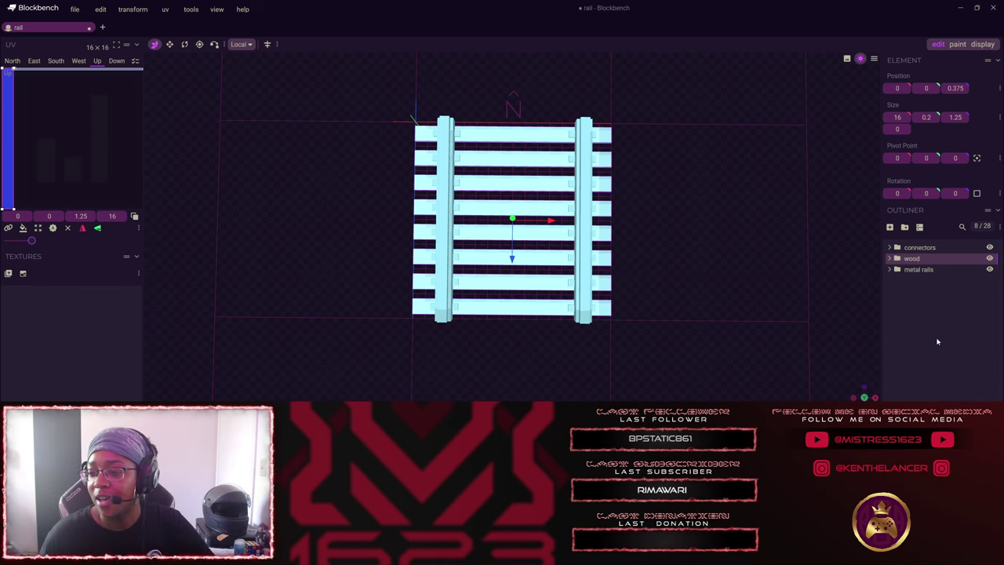
pyautogui.click(728, 269)
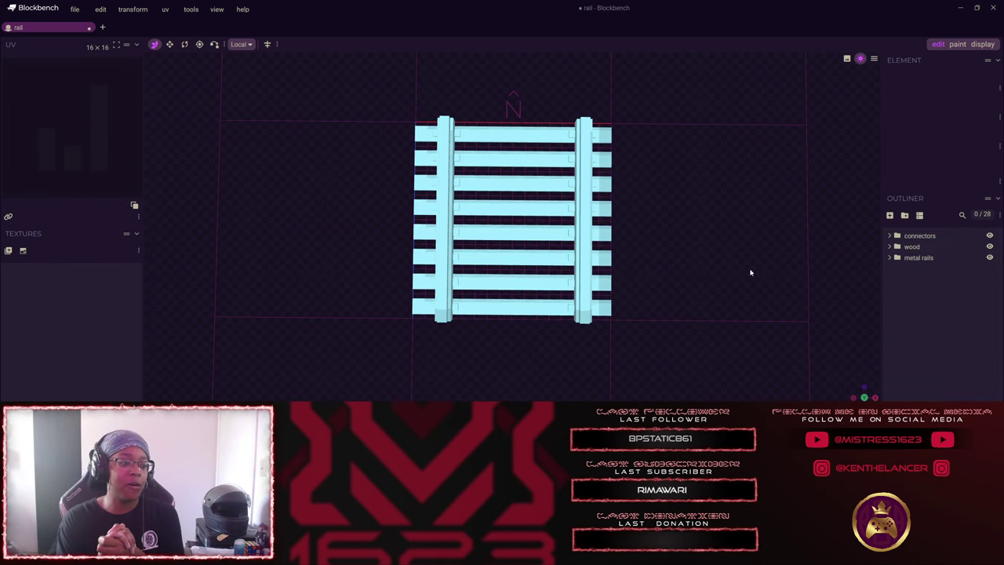
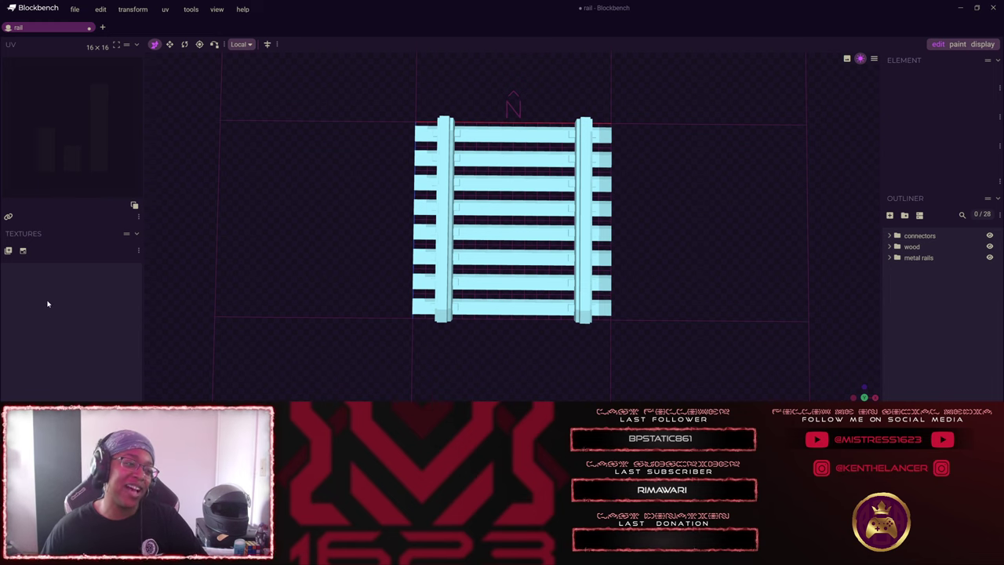
# Start a texture import, then switch to File Explorer and go back to tutorial pack 2's assets folder in a widened window.
pyautogui.click(8, 251)
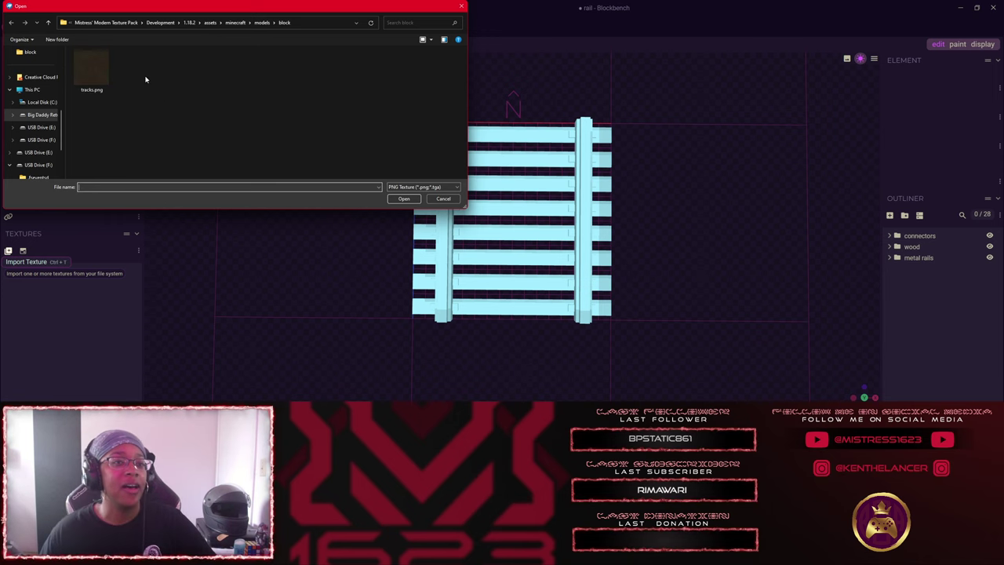
pyautogui.click(102, 88)
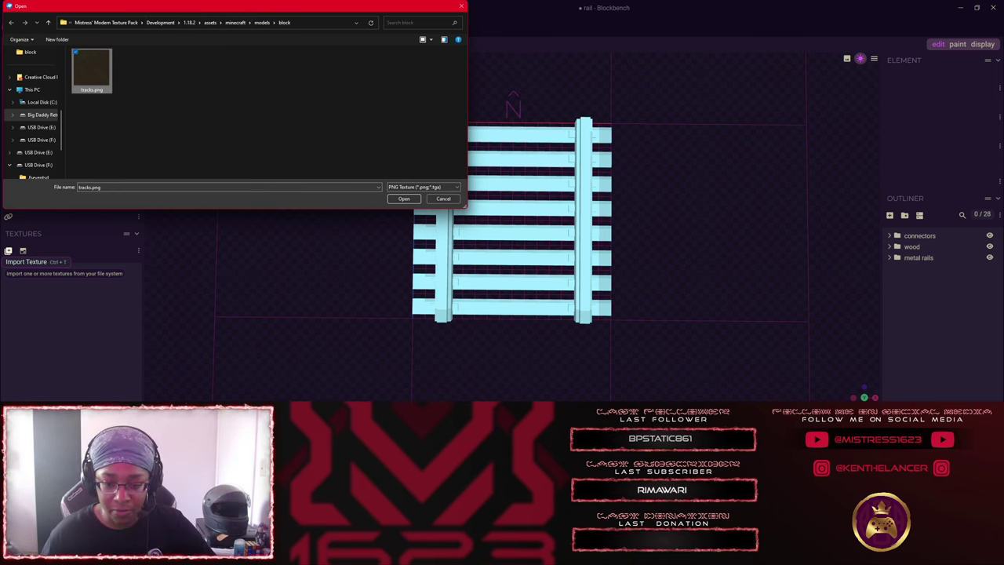
pyautogui.hotkey('alt', 'Tab')
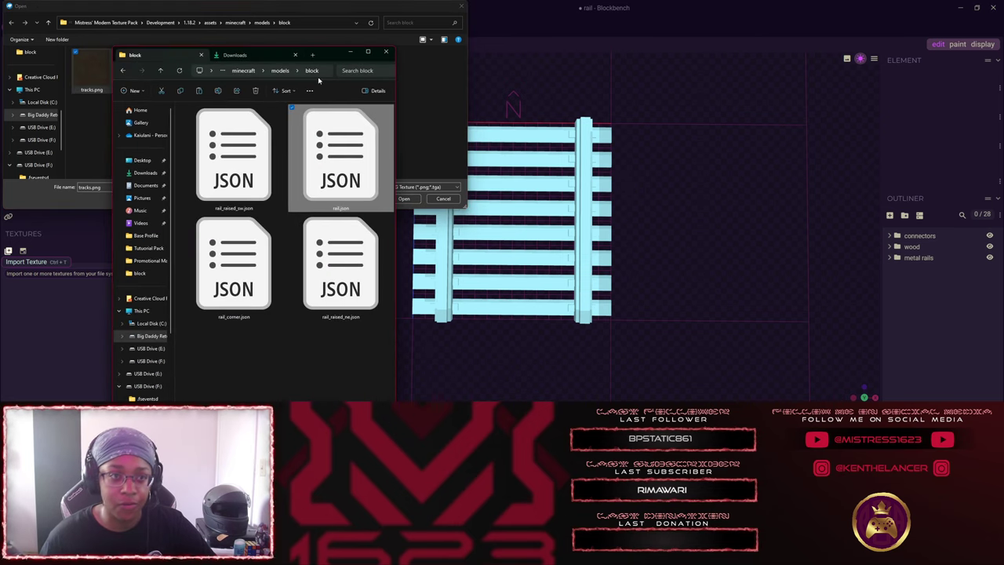
pyautogui.moveTo(325, 55); pyautogui.dragTo(719, 36)
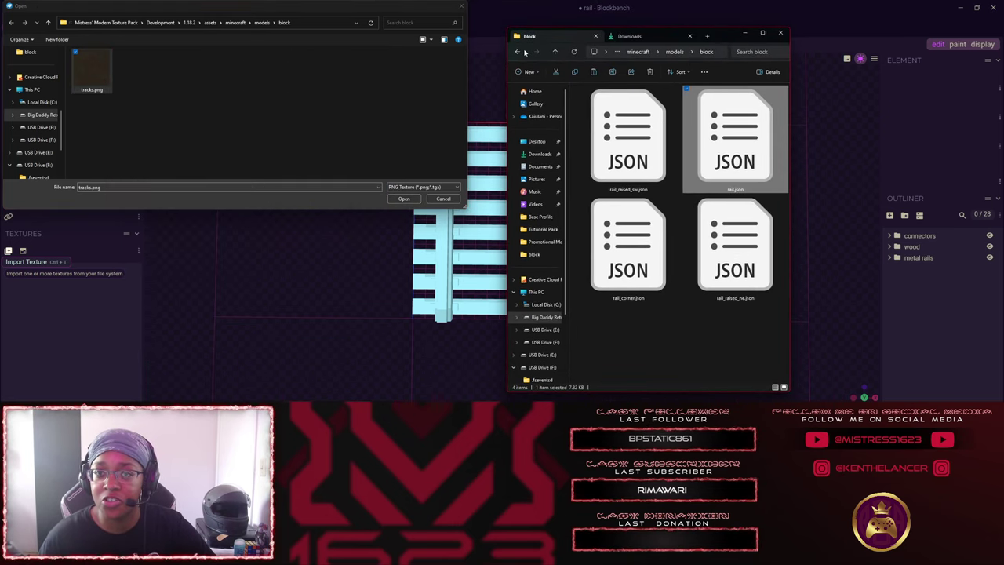
pyautogui.click(522, 52)
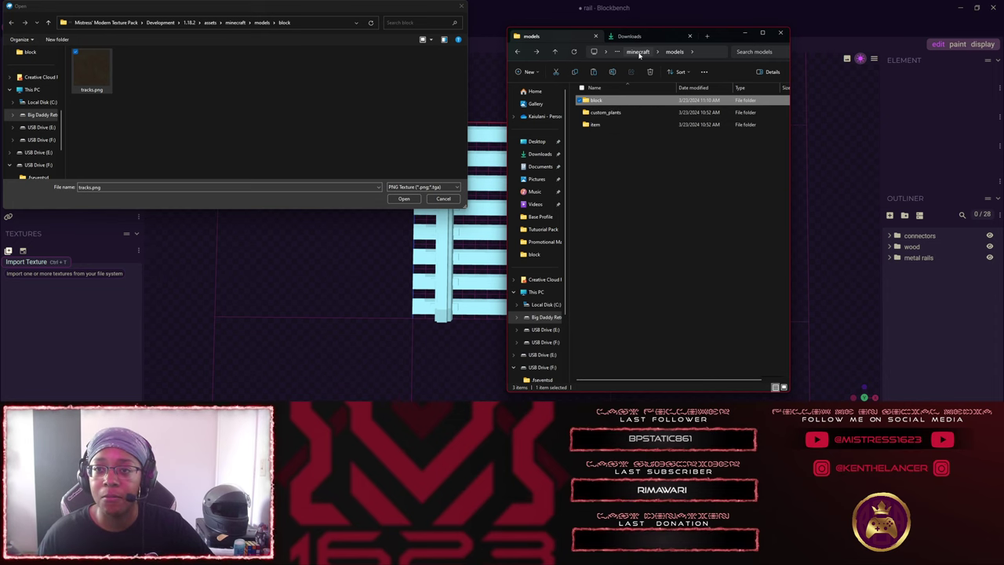
pyautogui.click(518, 52)
pyautogui.click(518, 52)
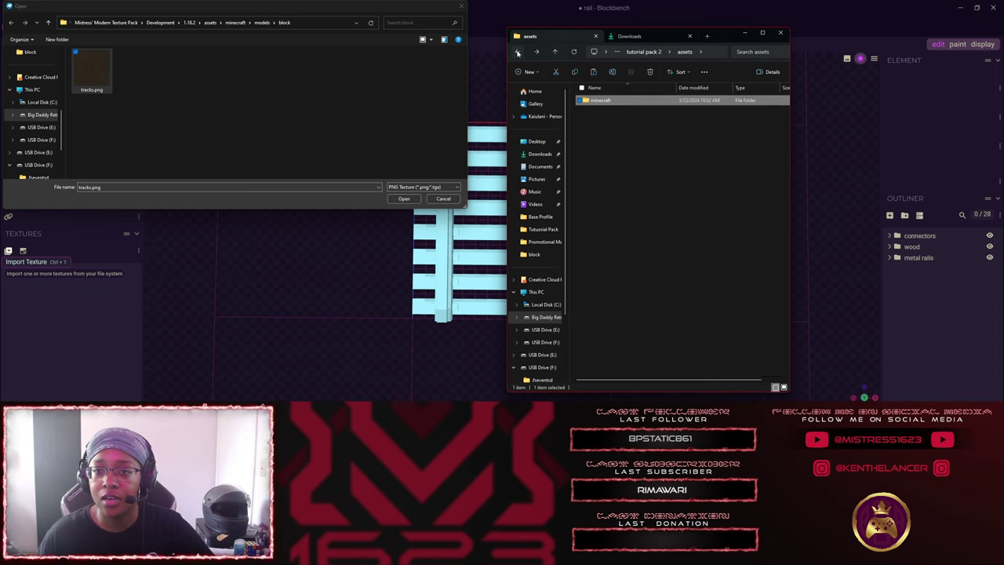
pyautogui.moveTo(786, 122); pyautogui.dragTo(912, 126)
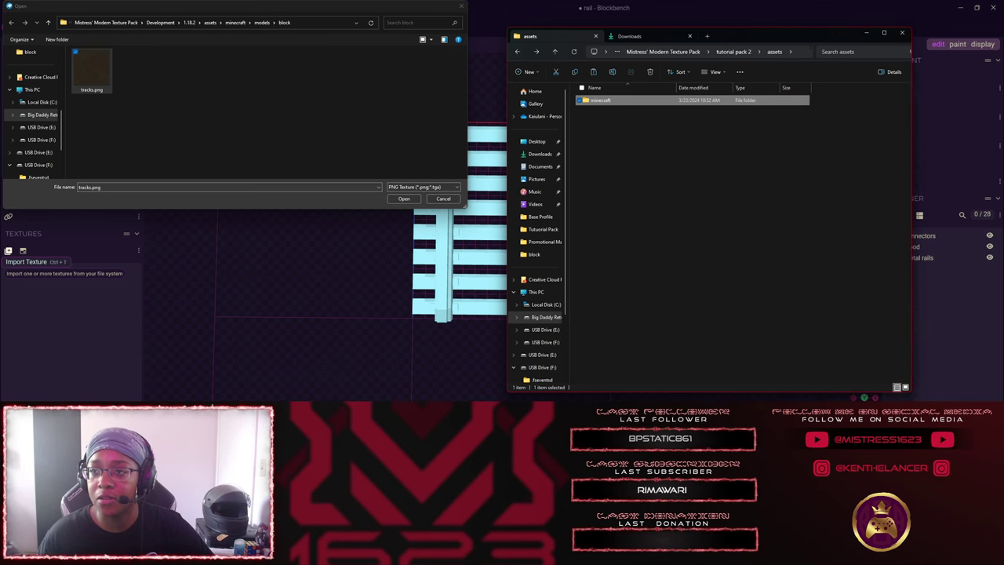
pyautogui.moveTo(785, 33); pyautogui.dragTo(651, 25)
pyautogui.moveTo(778, 141); pyautogui.dragTo(869, 141)
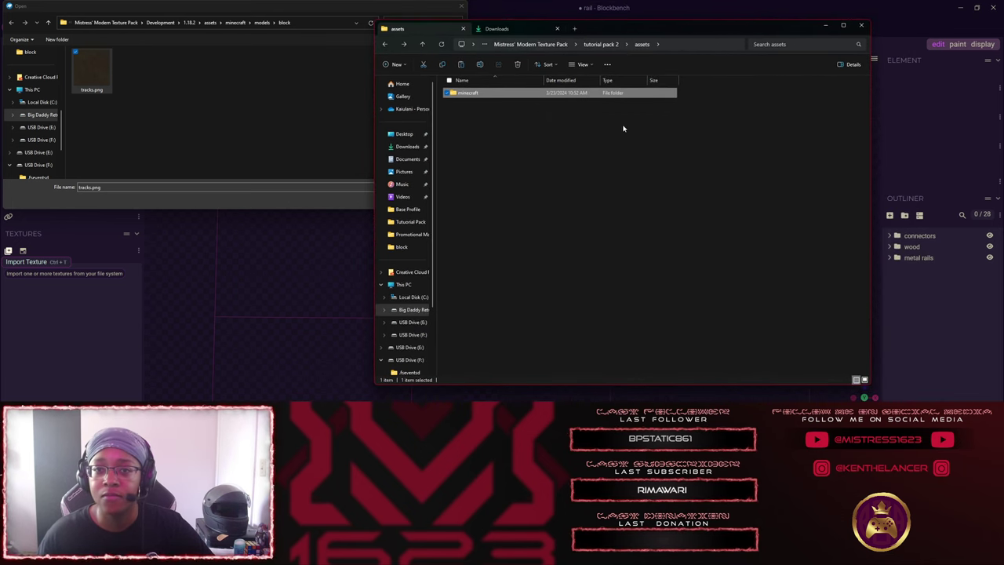
# Open minecraft > textures > block inside the assets folder and search it for "tracks".
pyautogui.click(622, 125)
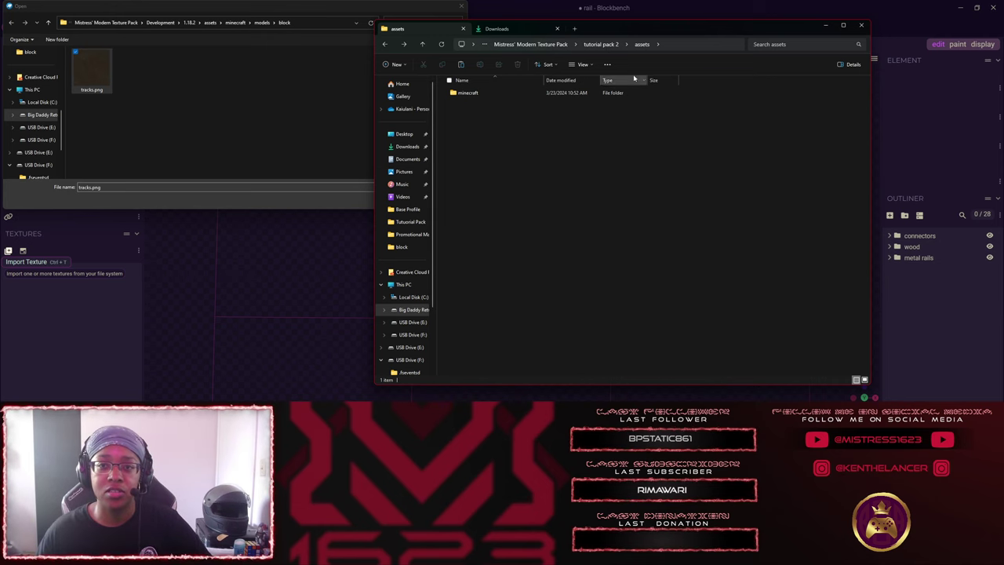
pyautogui.doubleClick(469, 94)
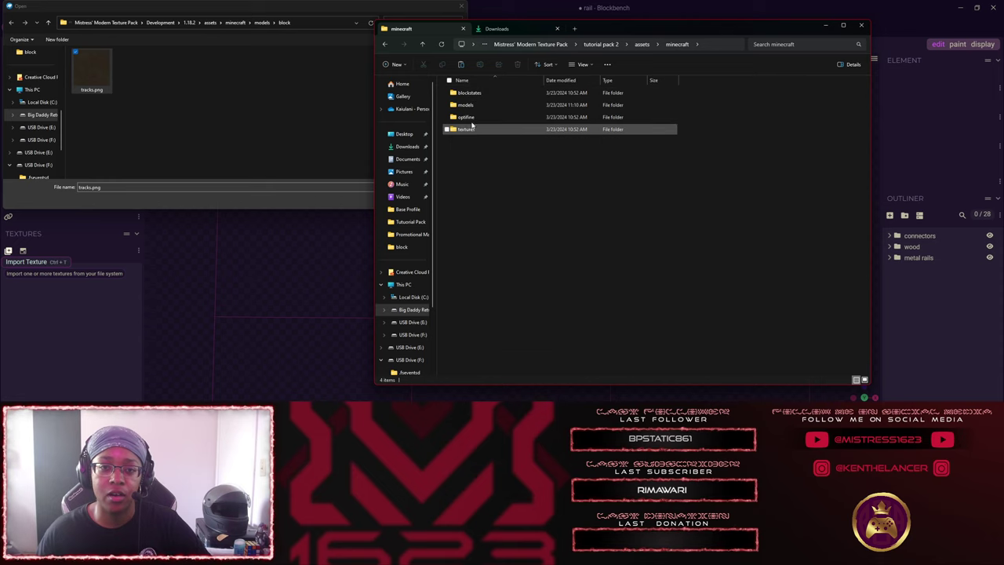
pyautogui.doubleClick(463, 129)
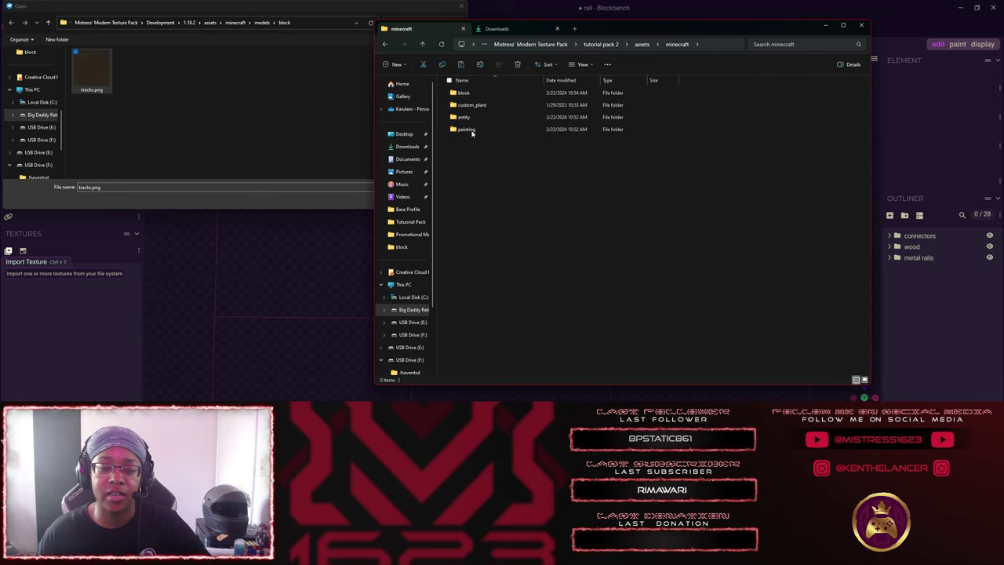
pyautogui.doubleClick(462, 93)
pyautogui.scroll(-10, 758, 123)
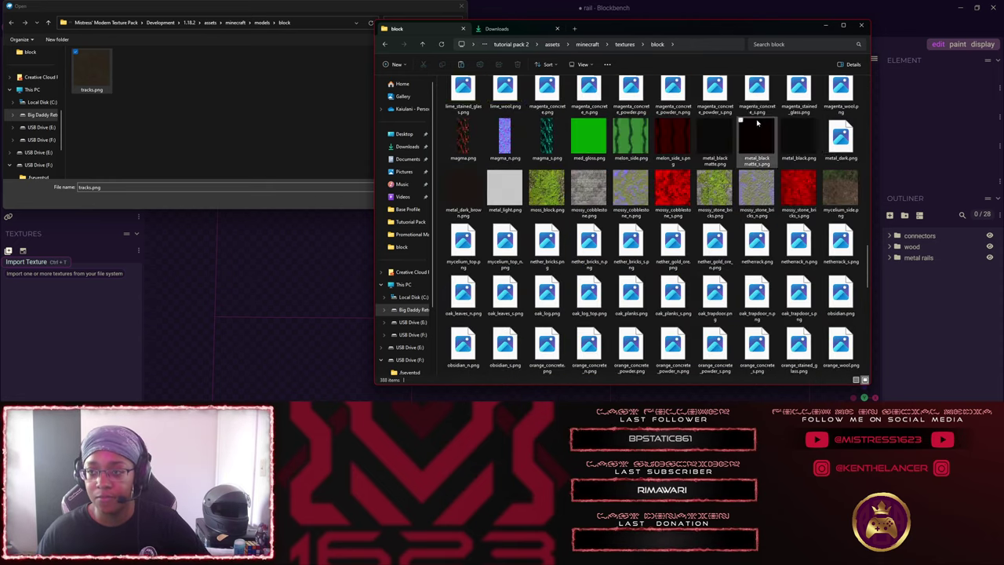
pyautogui.click(793, 45)
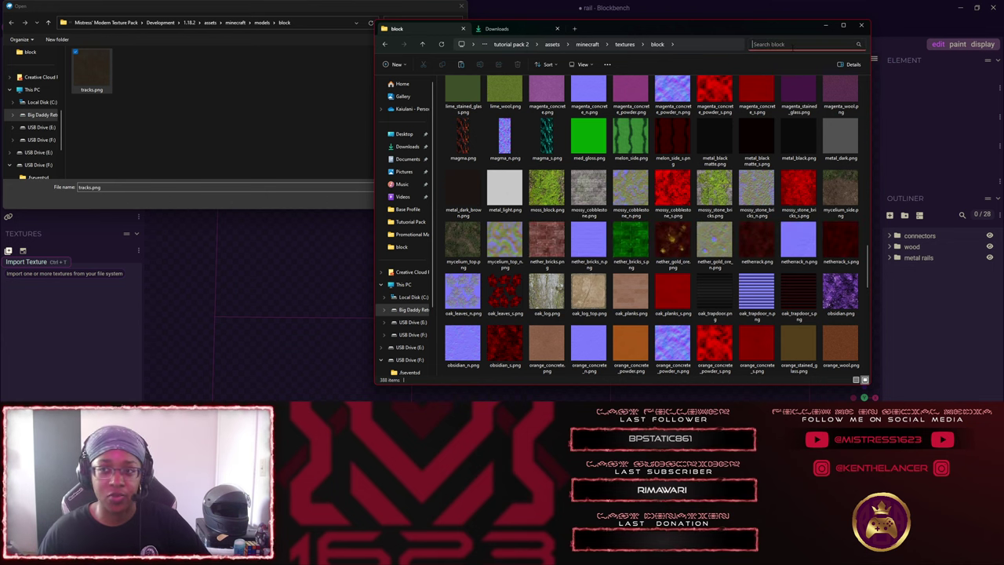
pyautogui.write('tracks')
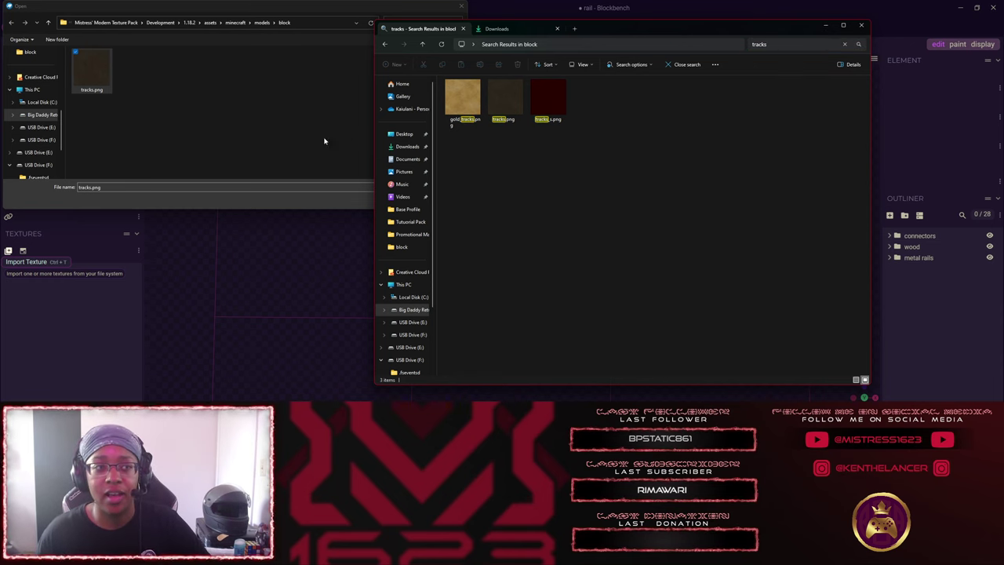
# Back in the texture import, go to tutorial pack 2 > assets > minecraft > textures > block, search for "track" and import tracks.png.
pyautogui.click(244, 102)
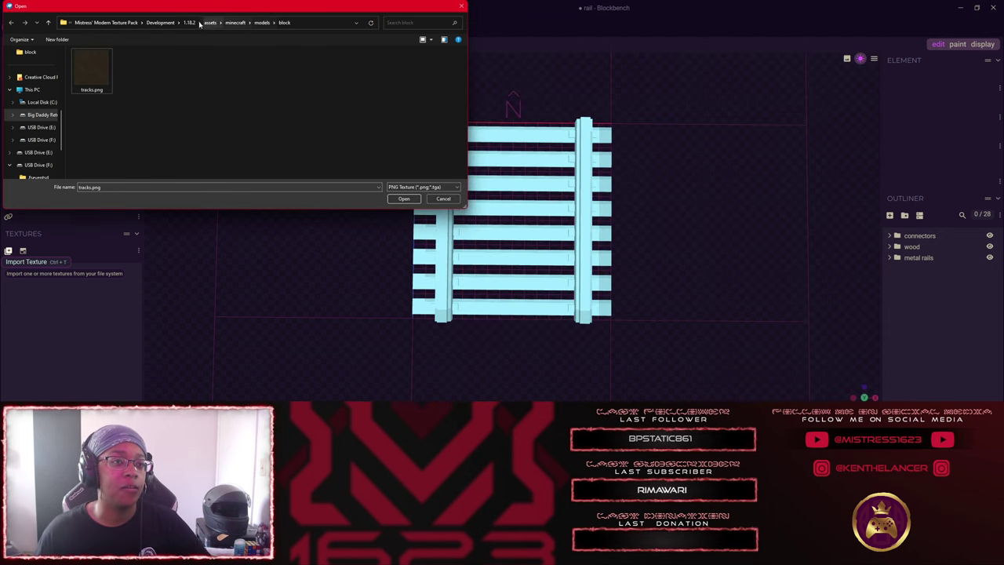
pyautogui.click(166, 23)
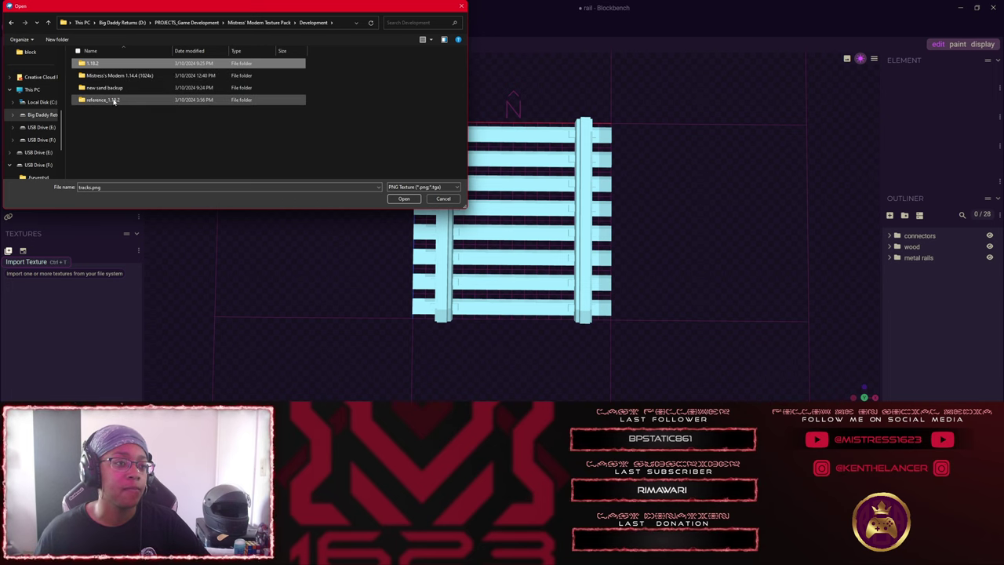
pyautogui.click(259, 23)
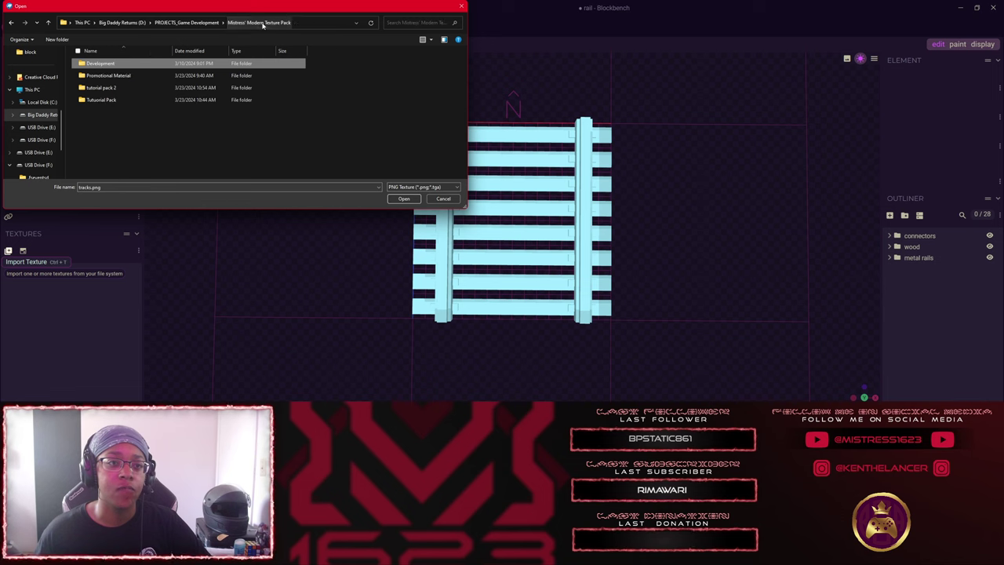
pyautogui.doubleClick(110, 88)
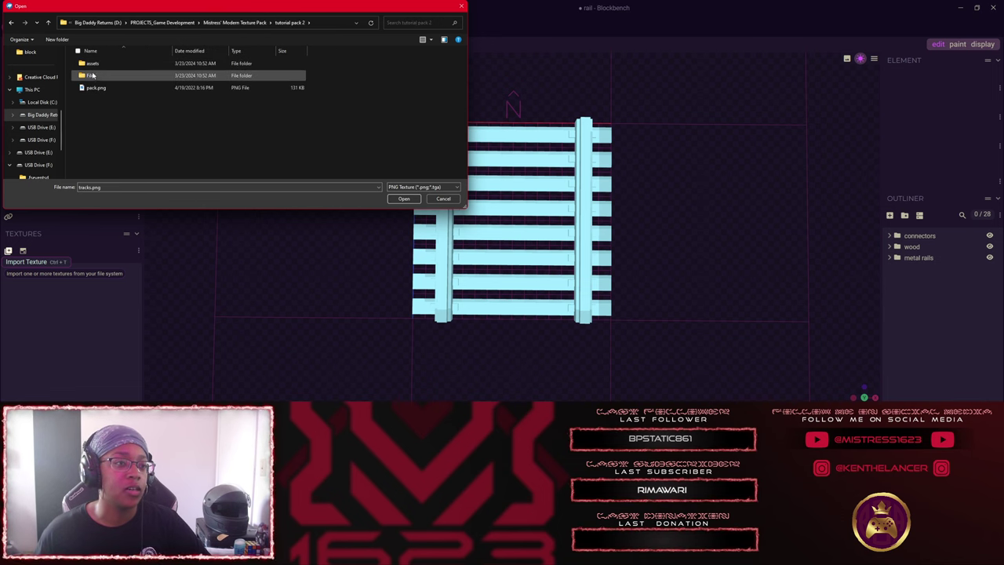
pyautogui.doubleClick(91, 63)
pyautogui.doubleClick(91, 63)
pyautogui.doubleClick(91, 63)
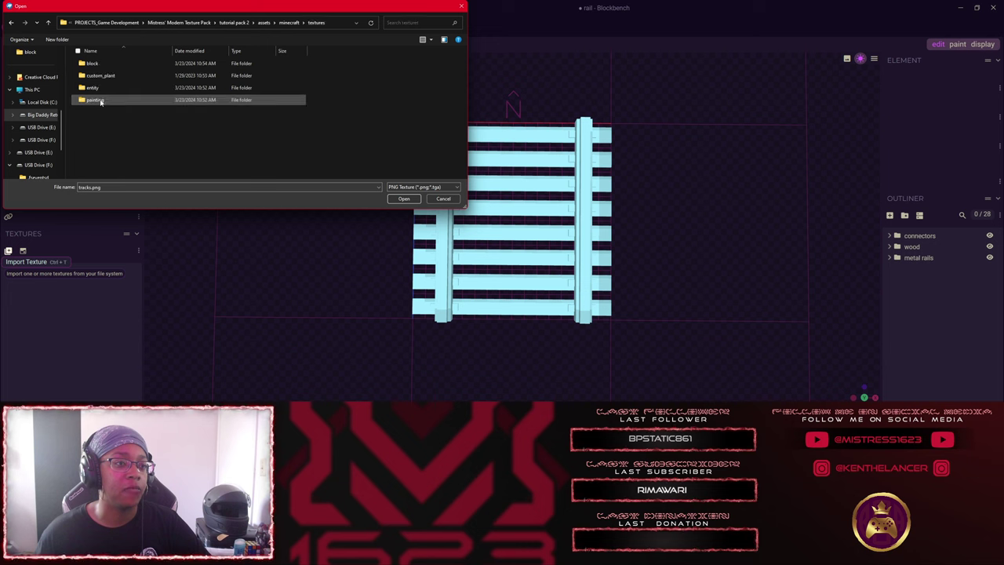
pyautogui.doubleClick(93, 64)
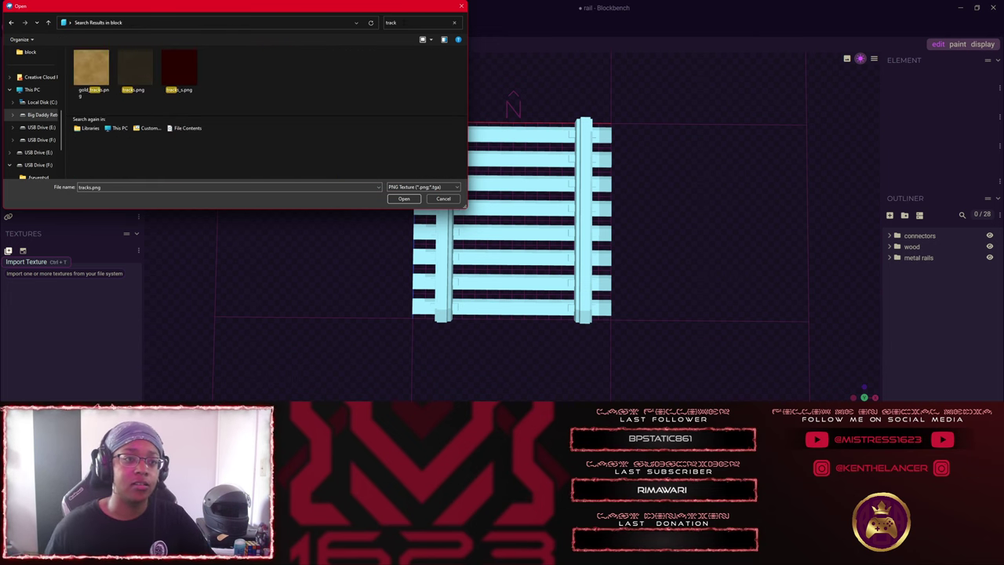
pyautogui.click(135, 71)
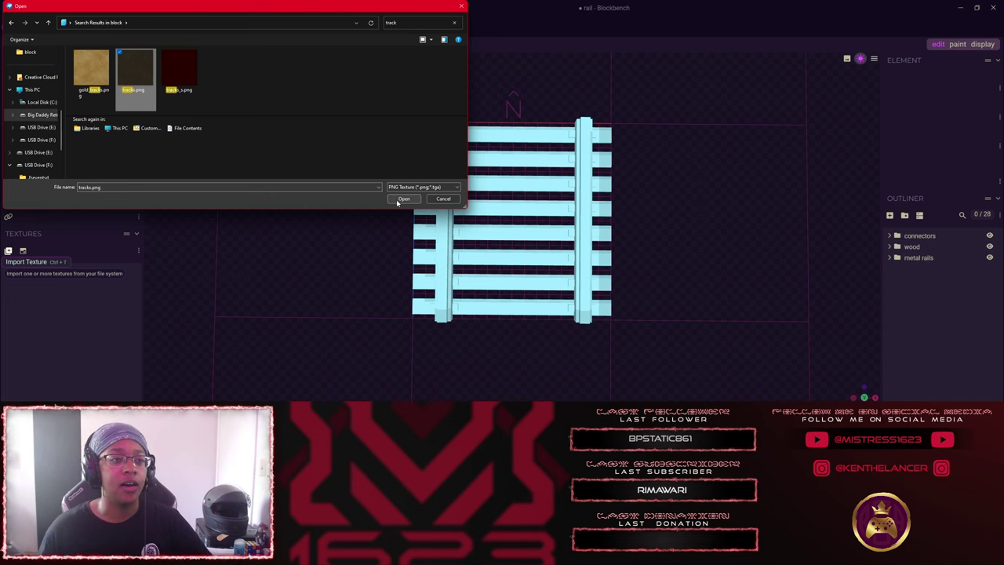
pyautogui.click(401, 199)
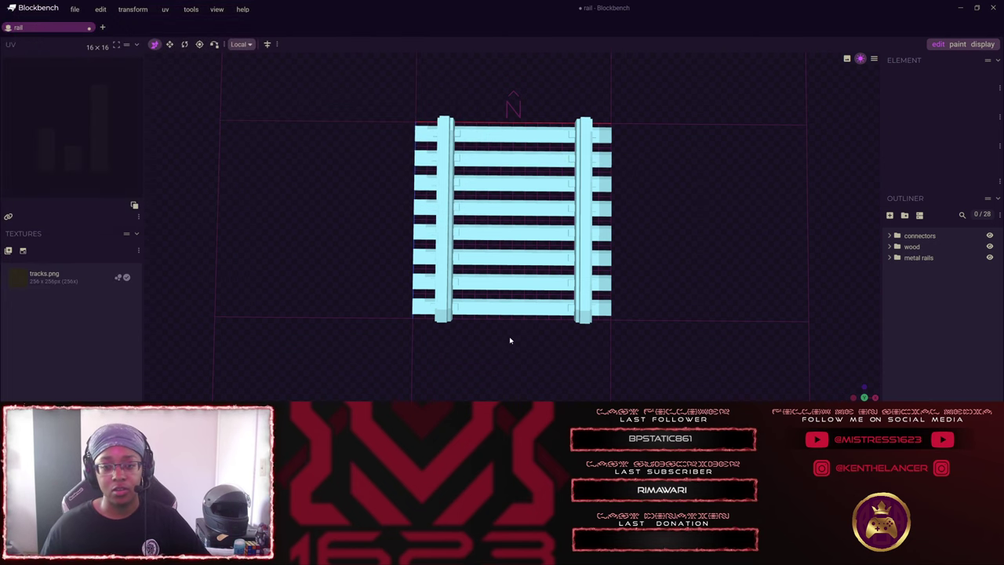
# Apply the tracks.png texture to all sleepers in the wood group and clear the selection.
pyautogui.click(506, 210)
pyautogui.click(505, 210)
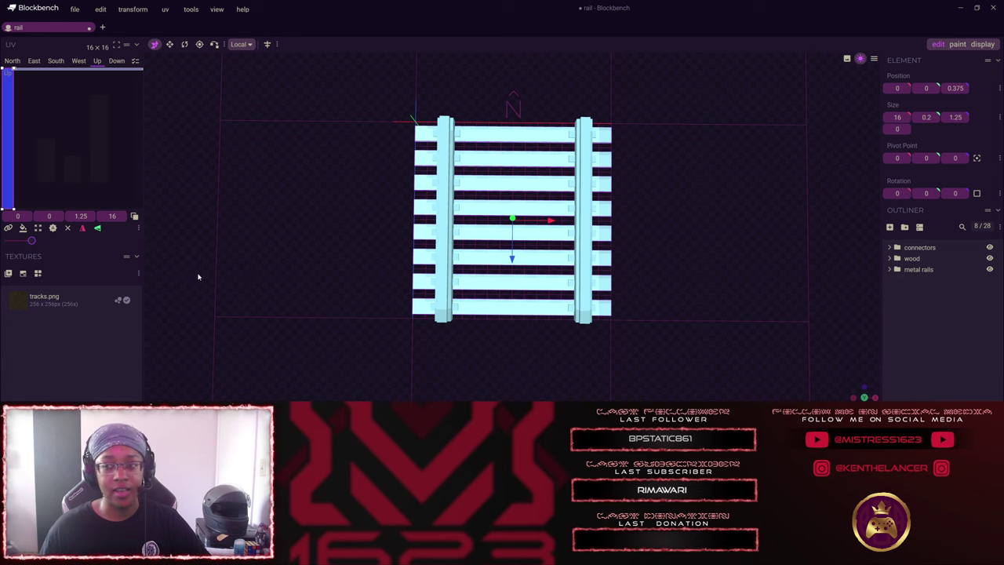
pyautogui.click(941, 258)
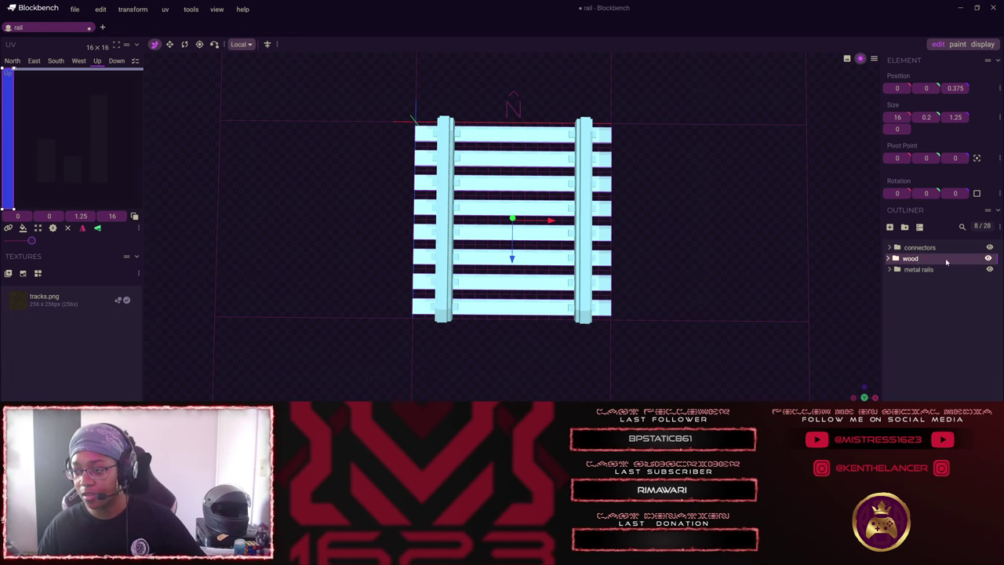
pyautogui.click(947, 311)
pyautogui.click(937, 258)
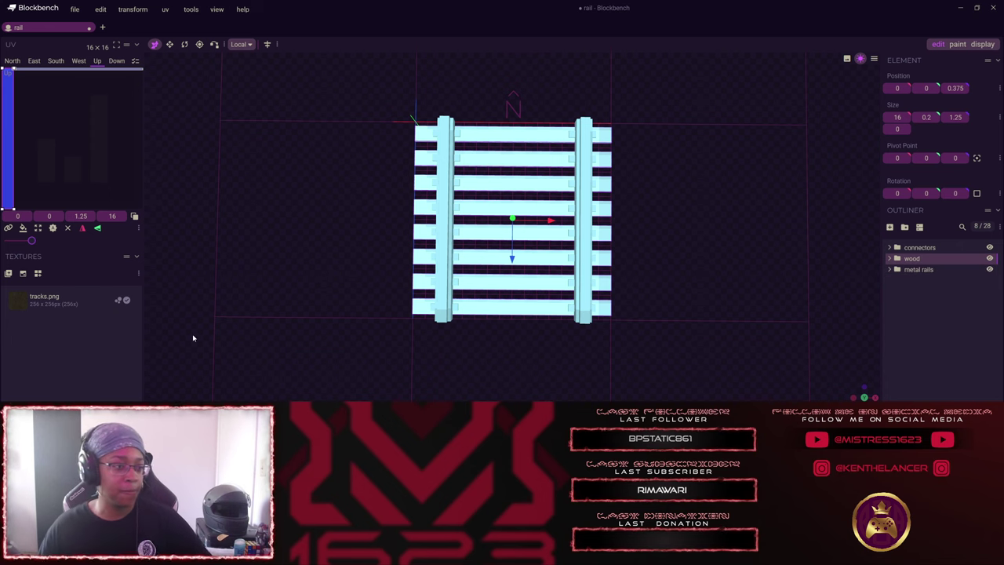
pyautogui.click(60, 303)
pyautogui.moveTo(59, 301); pyautogui.dragTo(911, 258)
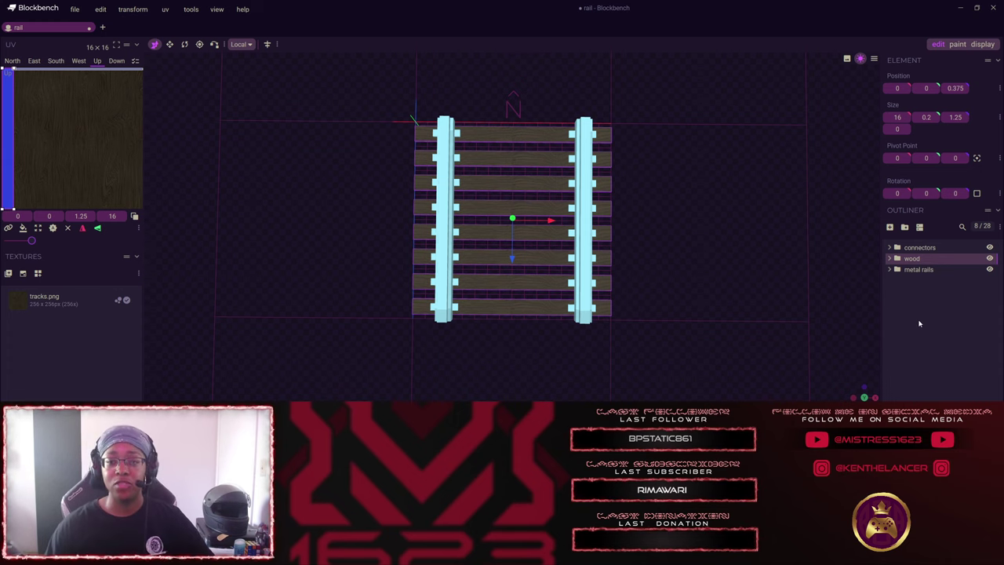
pyautogui.click(919, 323)
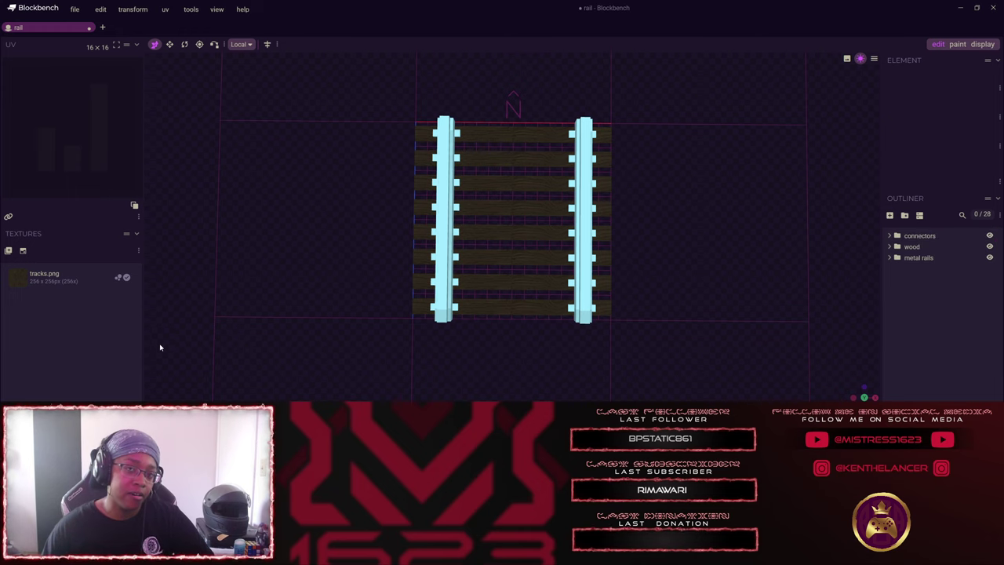
# Search the block textures folder for "iron" and import iron_block.png as a second texture.
pyautogui.click(8, 250)
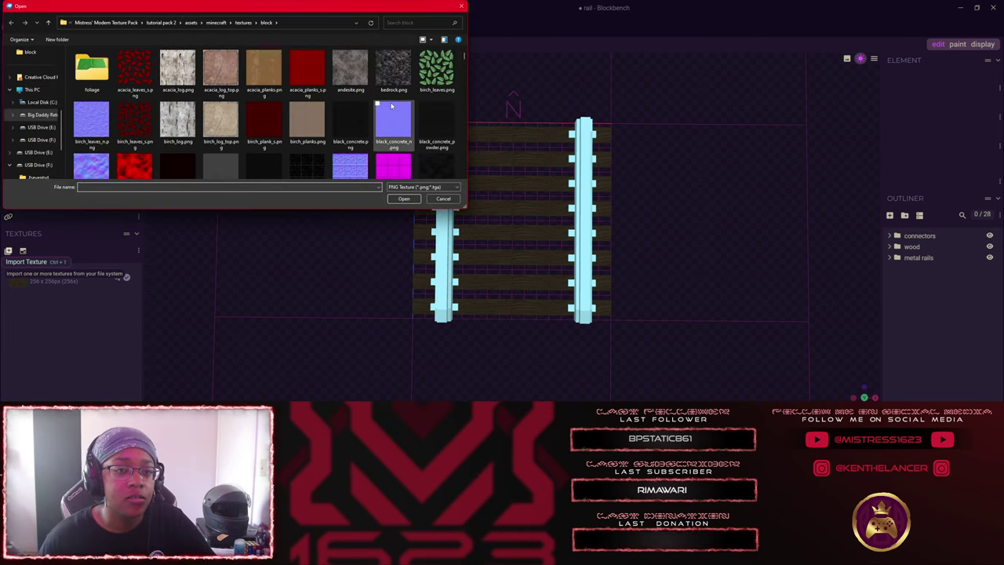
pyautogui.scroll(-1, 392, 117)
pyautogui.click(420, 22)
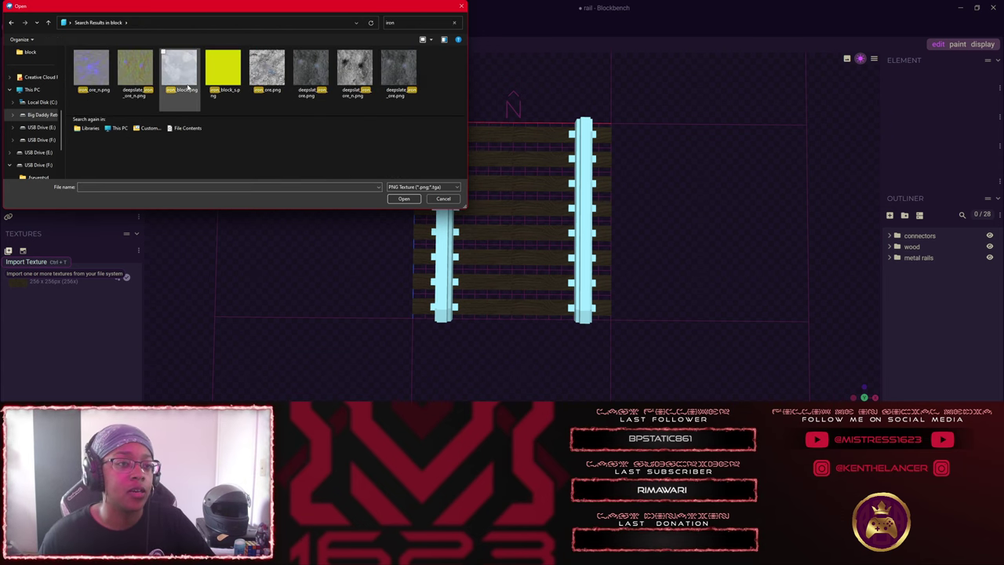
pyautogui.click(182, 75)
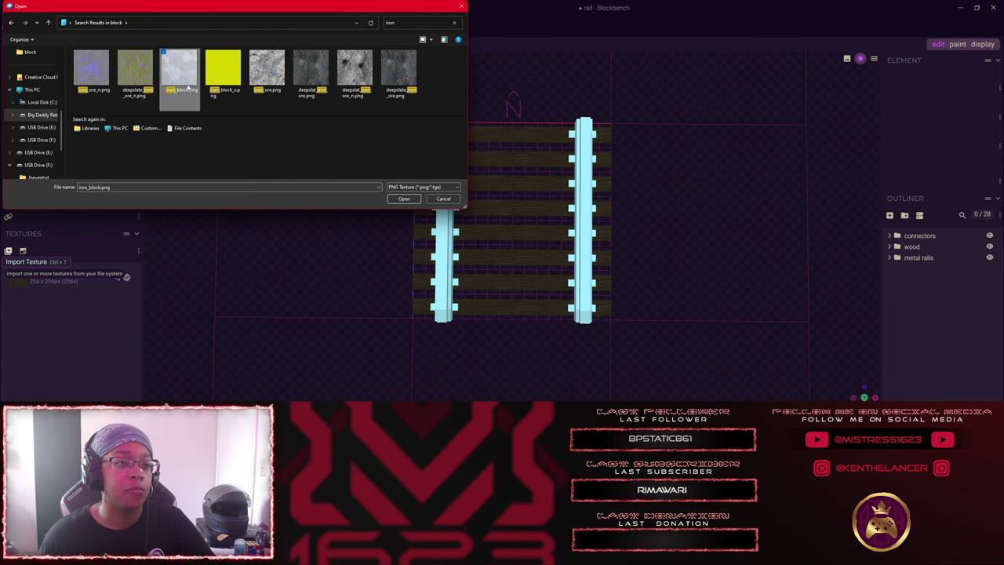
pyautogui.click(403, 199)
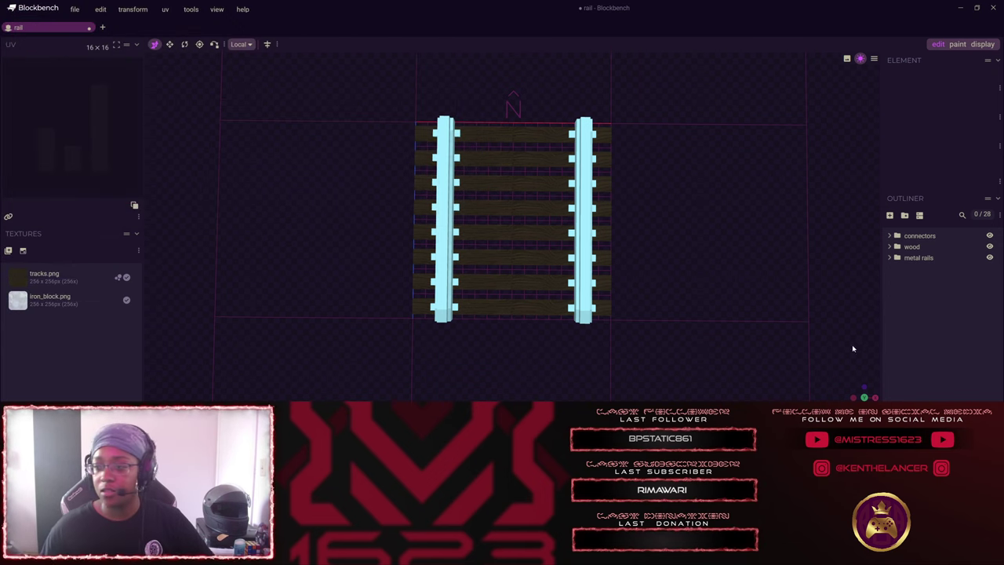
# Apply the iron_block.png texture to the connectors group and clear the selection.
pyautogui.click(925, 258)
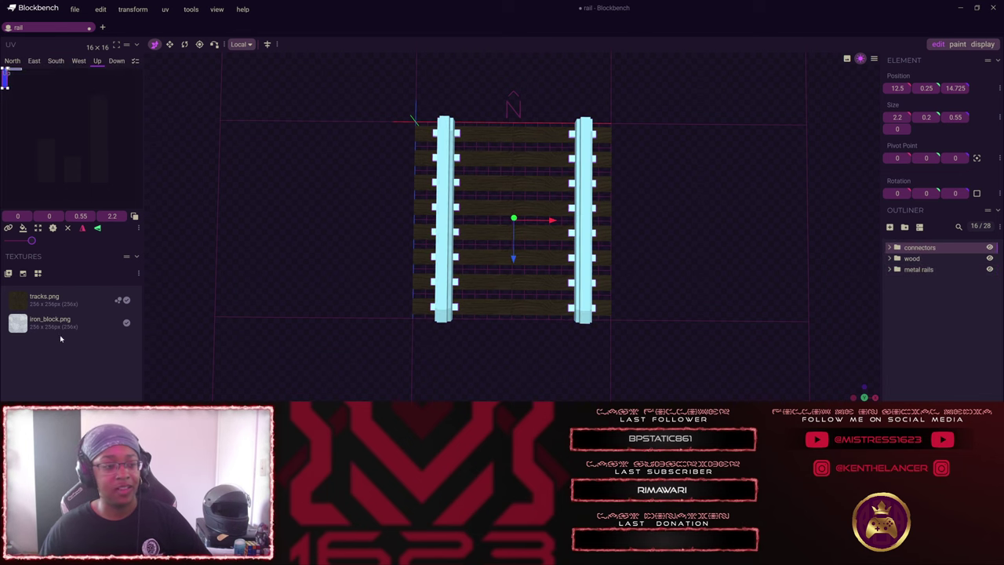
pyautogui.moveTo(55, 323); pyautogui.dragTo(941, 249)
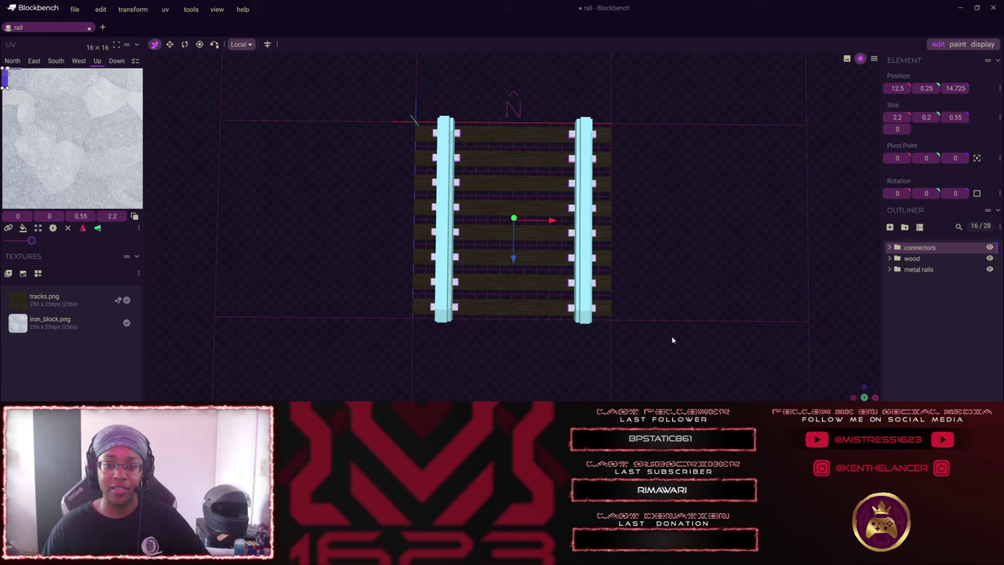
pyautogui.click(643, 316)
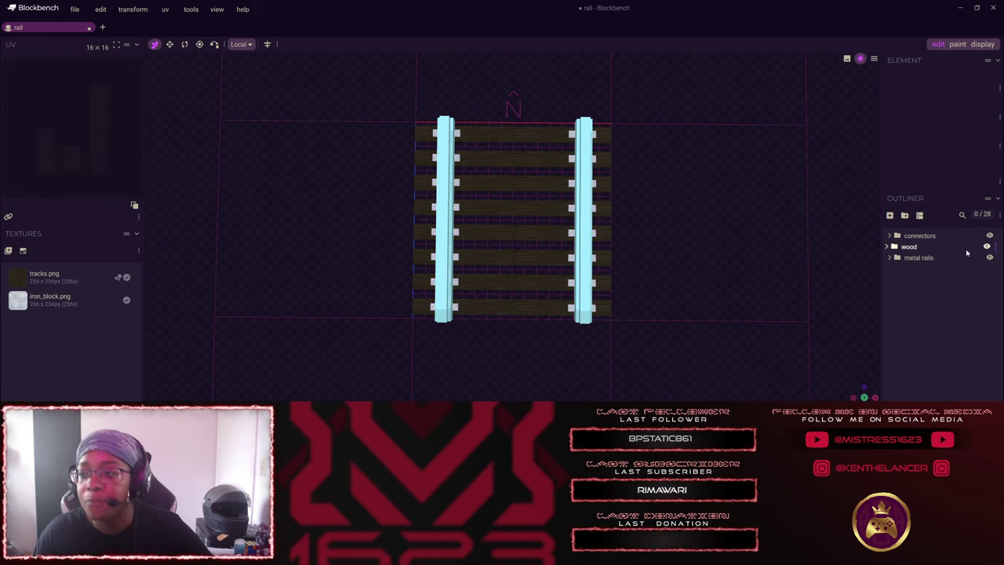
# Enlarge the connectors' Up face UV to about 6.8 × 16 and the Down face UV to about 6.3 × 16, placing both mid-texture.
pyautogui.click(942, 235)
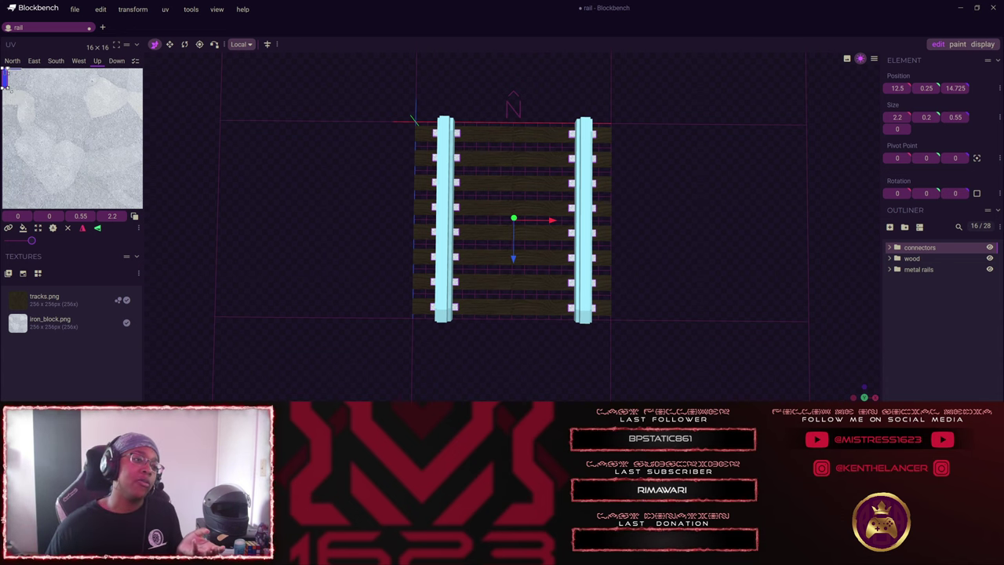
pyautogui.moveTo(9, 89); pyautogui.dragTo(66, 214)
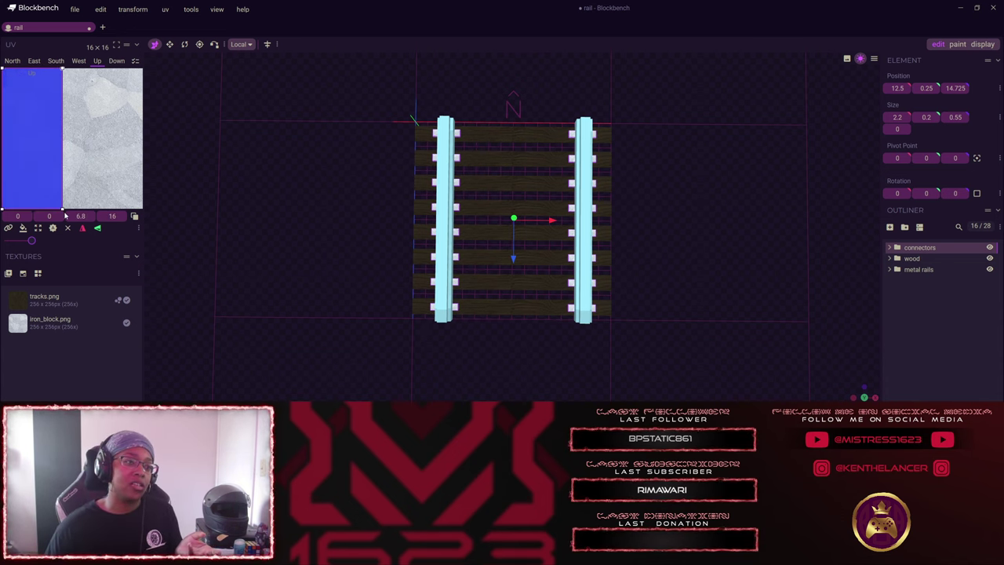
pyautogui.moveTo(39, 110); pyautogui.dragTo(57, 210)
pyautogui.click(4, 78)
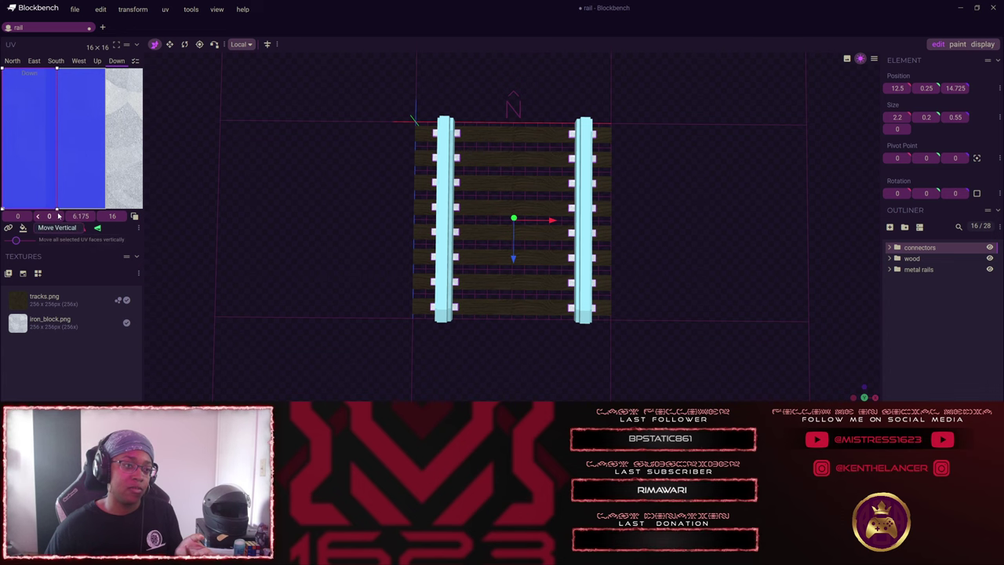
pyautogui.moveTo(39, 143); pyautogui.dragTo(80, 145)
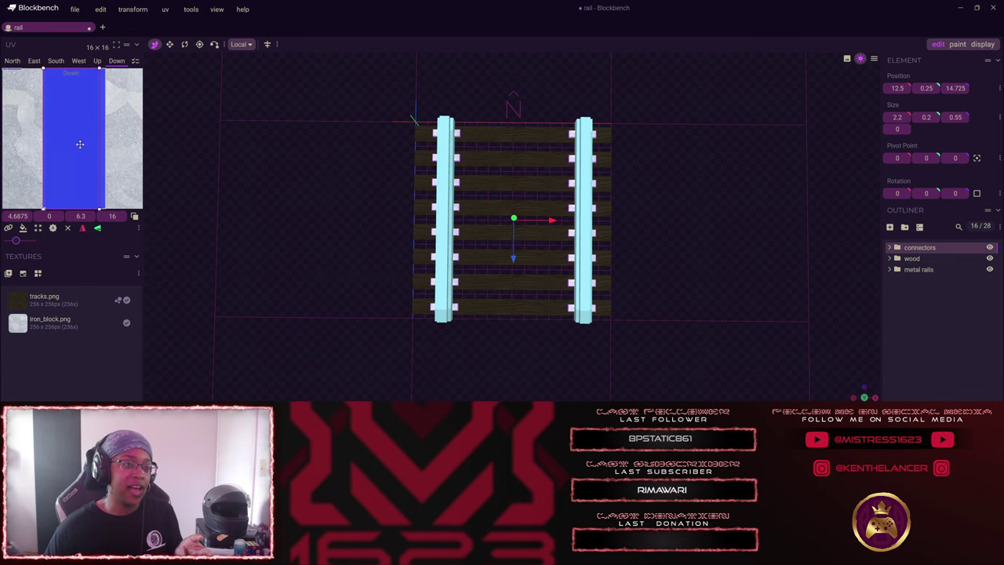
# Enlarge the connectors' North face UV to about 5.7 × 16 and place it at about 5.19 horizontally.
pyautogui.click(11, 66)
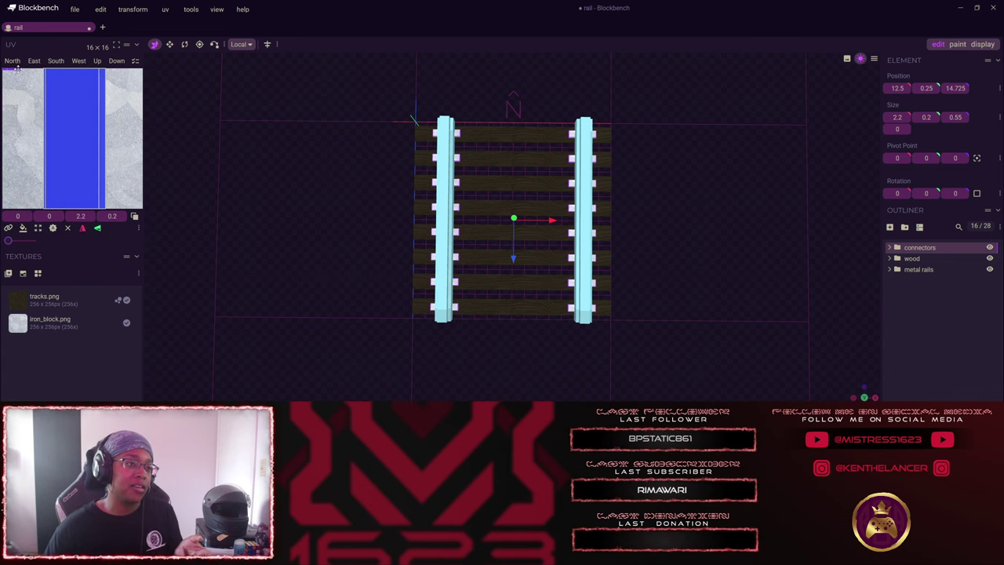
pyautogui.scroll(-2, 17, 69)
pyautogui.moveTo(6, 71); pyautogui.dragTo(55, 209)
pyautogui.click(11, 63)
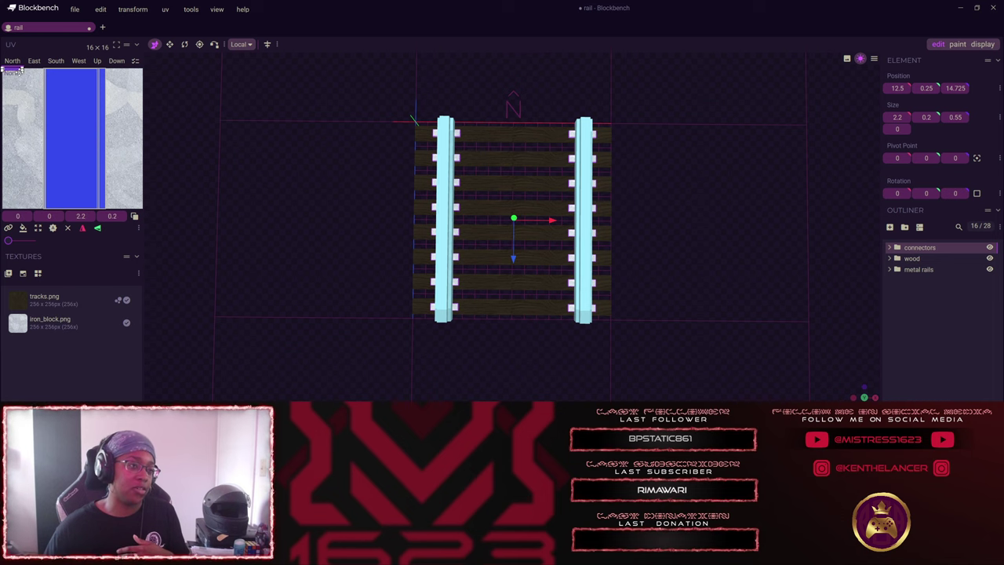
pyautogui.moveTo(5, 70); pyautogui.dragTo(38, 206)
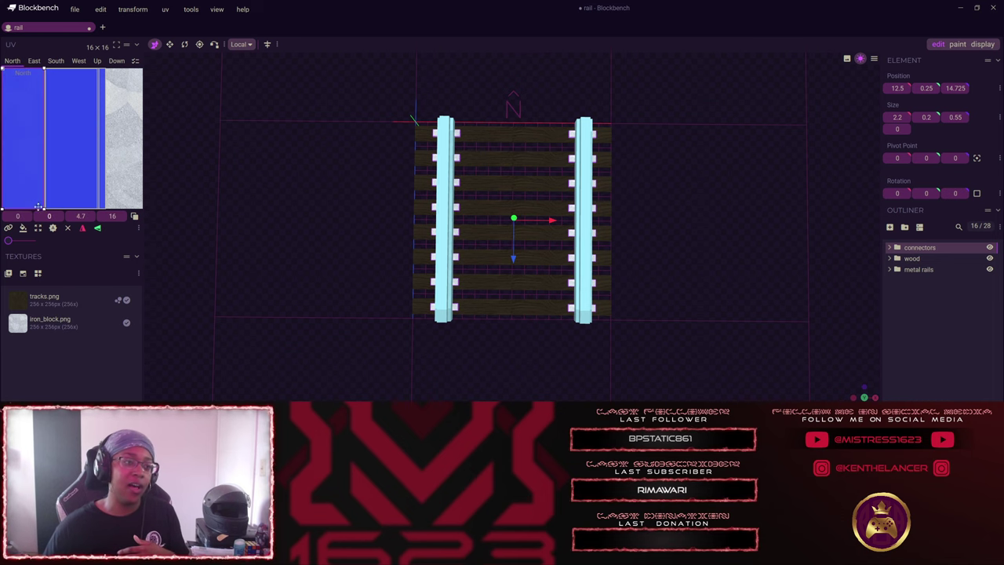
pyautogui.moveTo(22, 144); pyautogui.dragTo(67, 150)
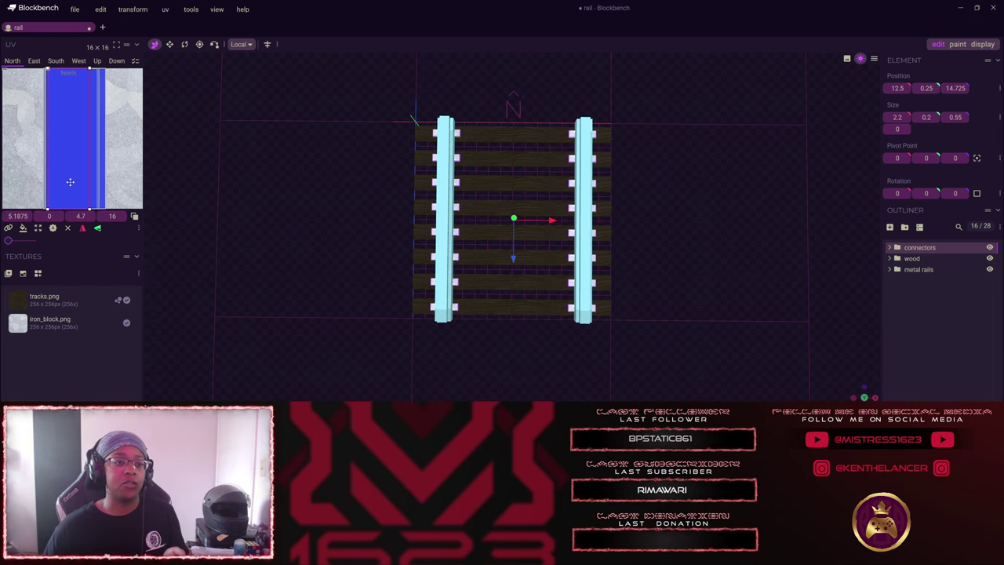
pyautogui.moveTo(90, 210); pyautogui.dragTo(98, 211)
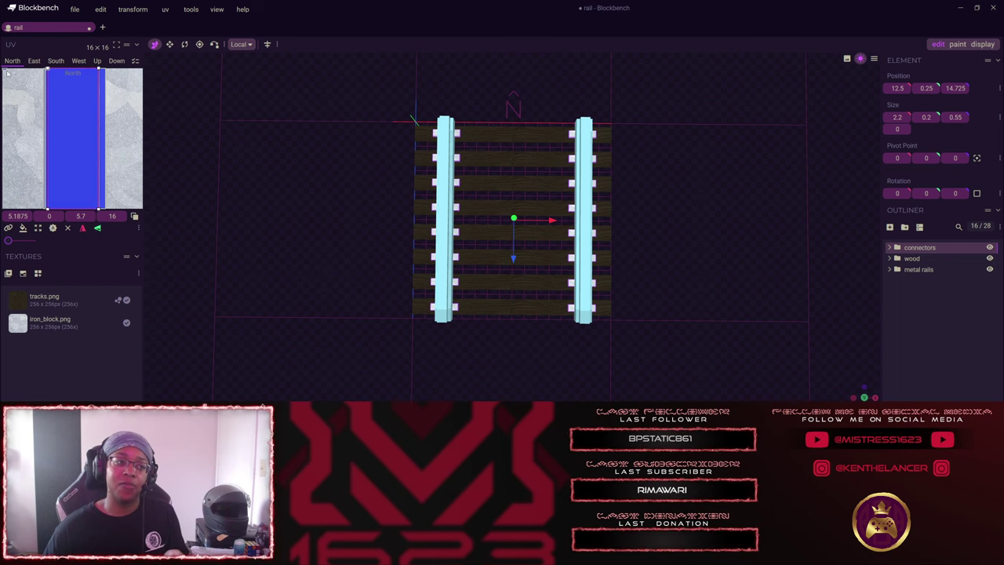
# Enlarge the connectors' West face UV to about 5.3 × 16 and the East face UV to about 6.4 × 16, placing both mid-texture.
pyautogui.moveTo(5, 70); pyautogui.dragTo(48, 208)
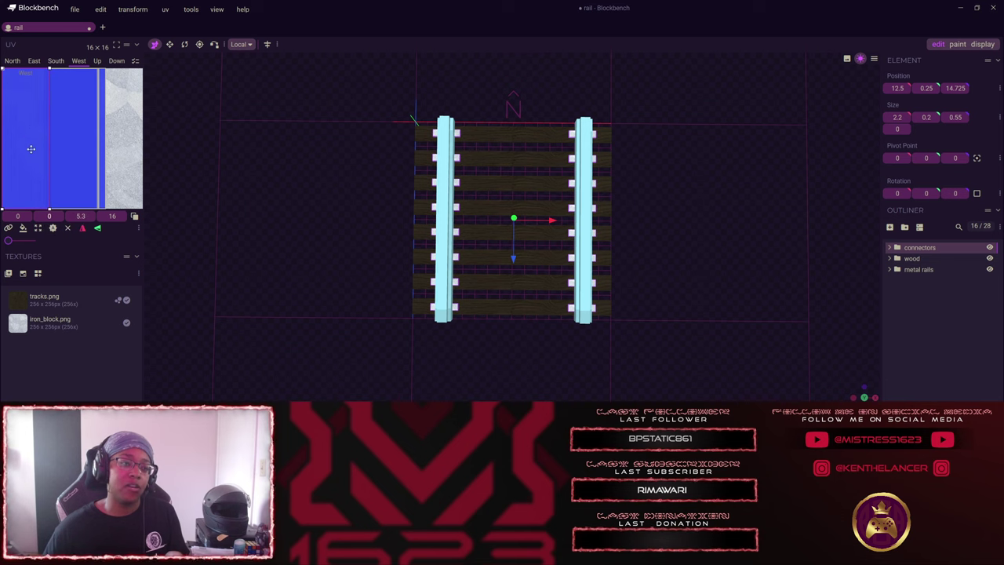
pyautogui.moveTo(32, 149); pyautogui.dragTo(61, 131)
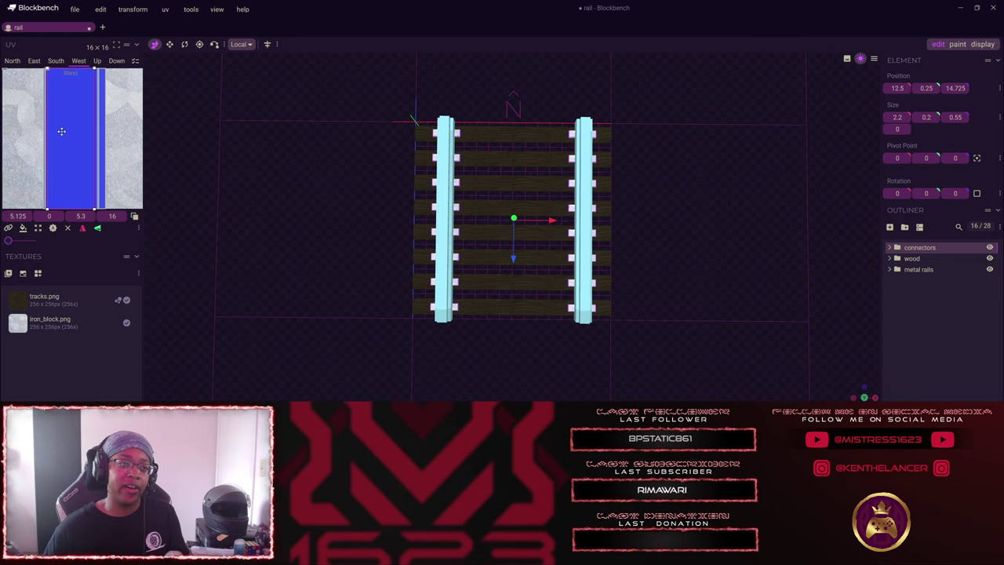
pyautogui.click(5, 70)
pyautogui.moveTo(5, 69); pyautogui.dragTo(58, 209)
pyautogui.moveTo(26, 118); pyautogui.dragTo(71, 121)
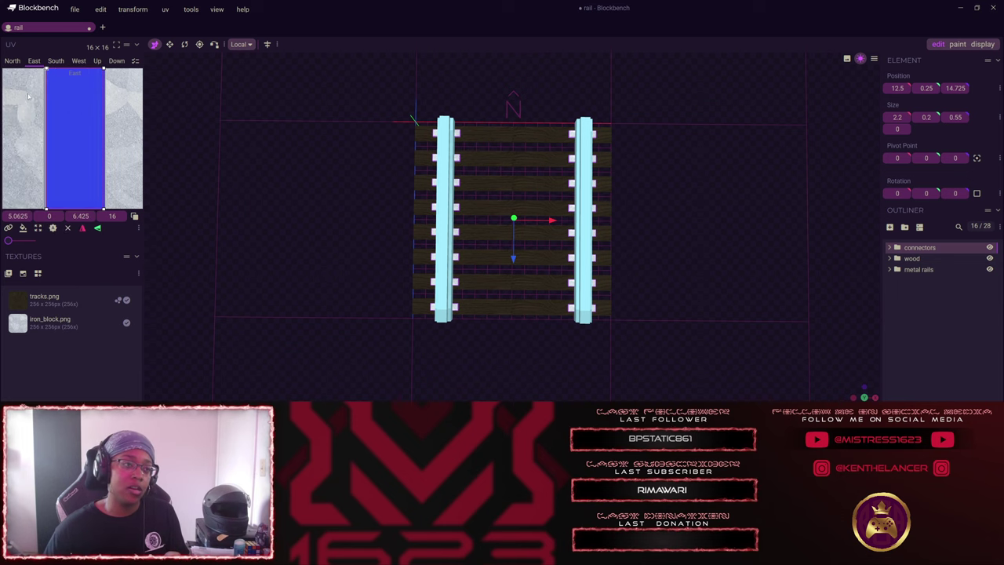
# Move the connectors' enlarged face UVs back to the left edge of the iron texture, with the North face at about 0.19.
pyautogui.moveTo(8, 76); pyautogui.dragTo(27, 130)
pyautogui.click(26, 130)
pyautogui.click(25, 133)
pyautogui.click(25, 135)
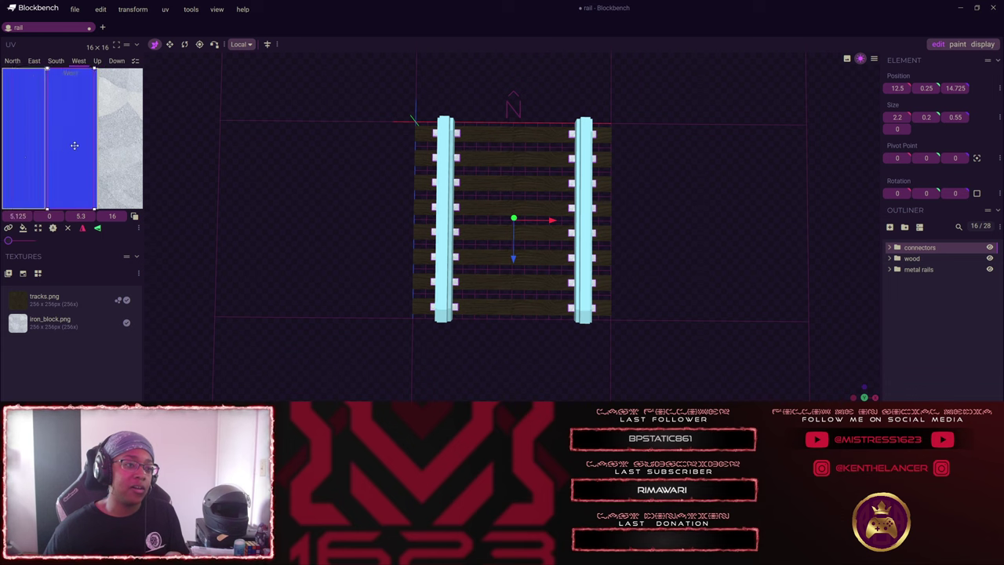
pyautogui.click(27, 145)
pyautogui.click(72, 152)
pyautogui.click(23, 149)
pyautogui.click(78, 154)
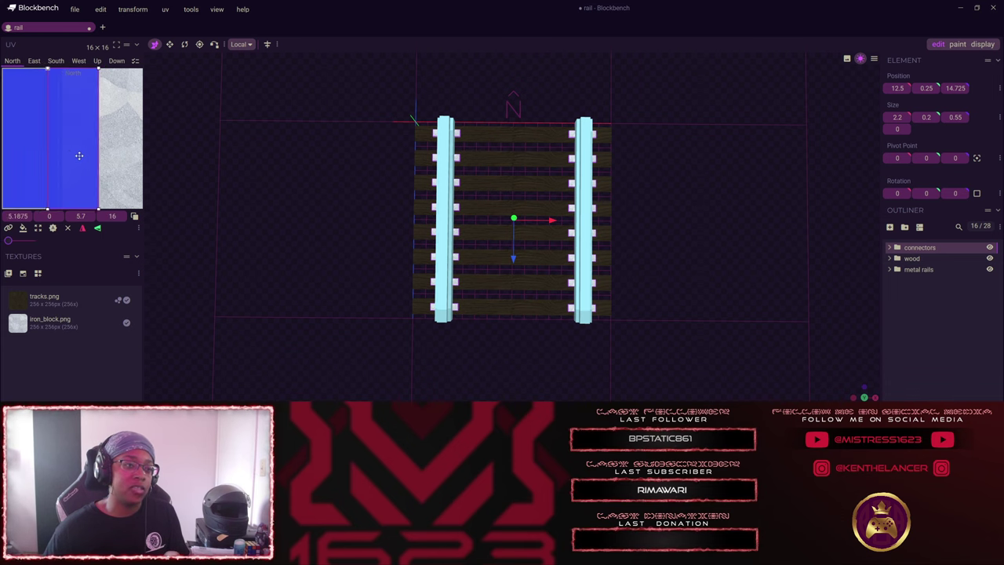
pyautogui.click(40, 152)
pyautogui.moveTo(40, 152); pyautogui.dragTo(36, 151)
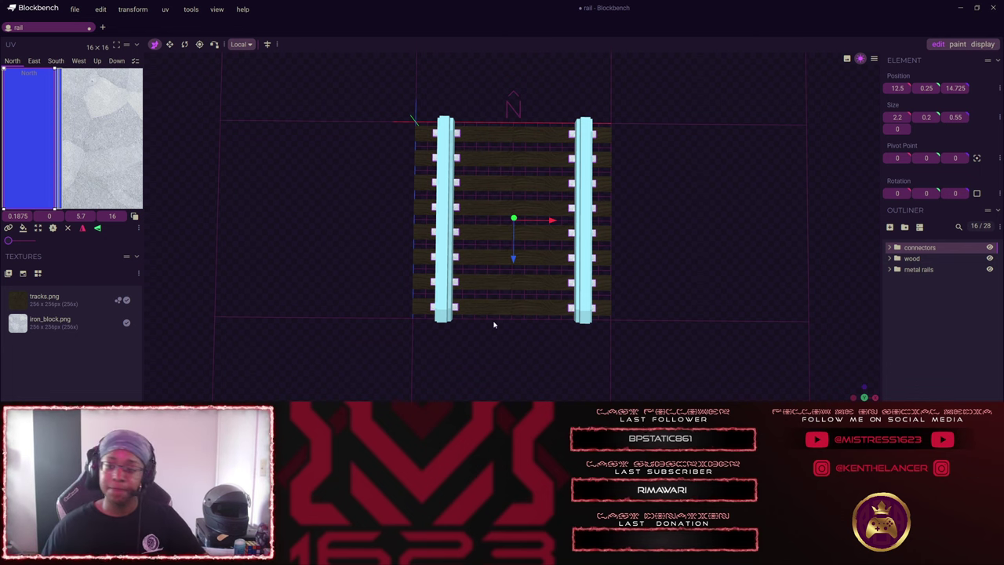
# Apply the iron_block.png texture to the metal rails group.
pyautogui.click(917, 299)
pyautogui.click(910, 258)
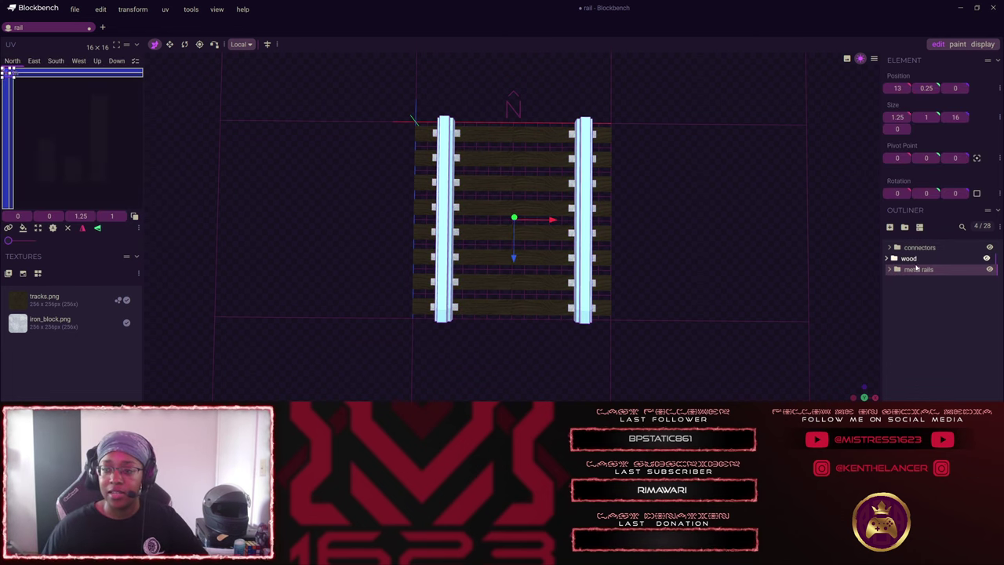
pyautogui.moveTo(35, 326); pyautogui.dragTo(938, 272)
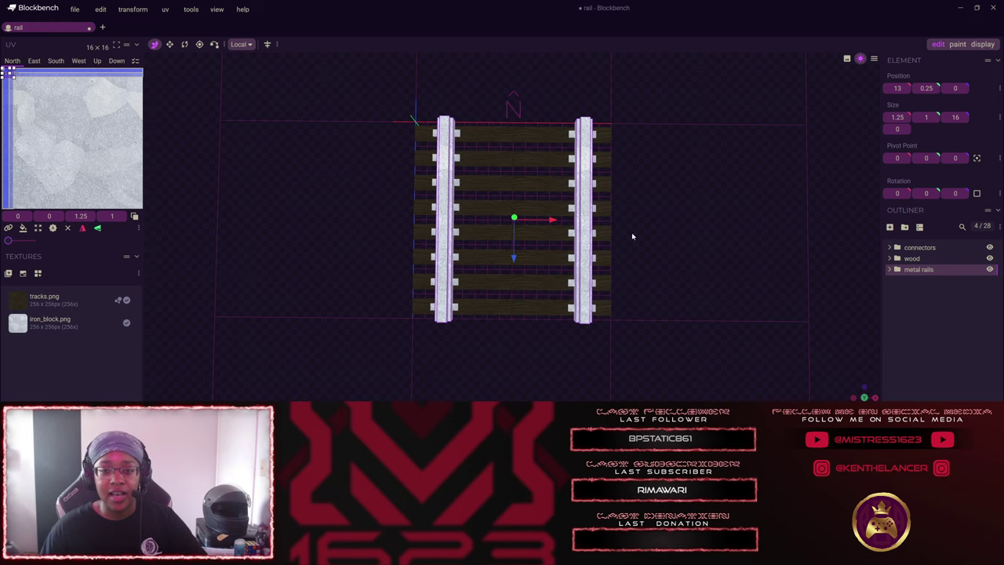
# Examine the iron texture on the rails and connectors up close and from an angled view.
pyautogui.scroll(2, 489, 215)
pyautogui.moveTo(325, 243); pyautogui.dragTo(529, 207)
pyautogui.scroll(5, 528, 220)
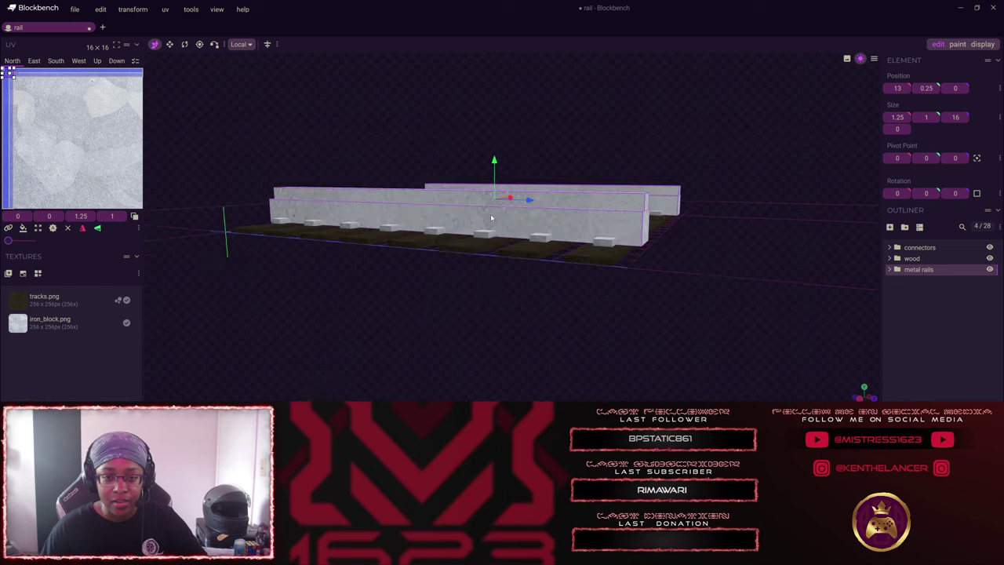
pyautogui.scroll(3, 640, 268)
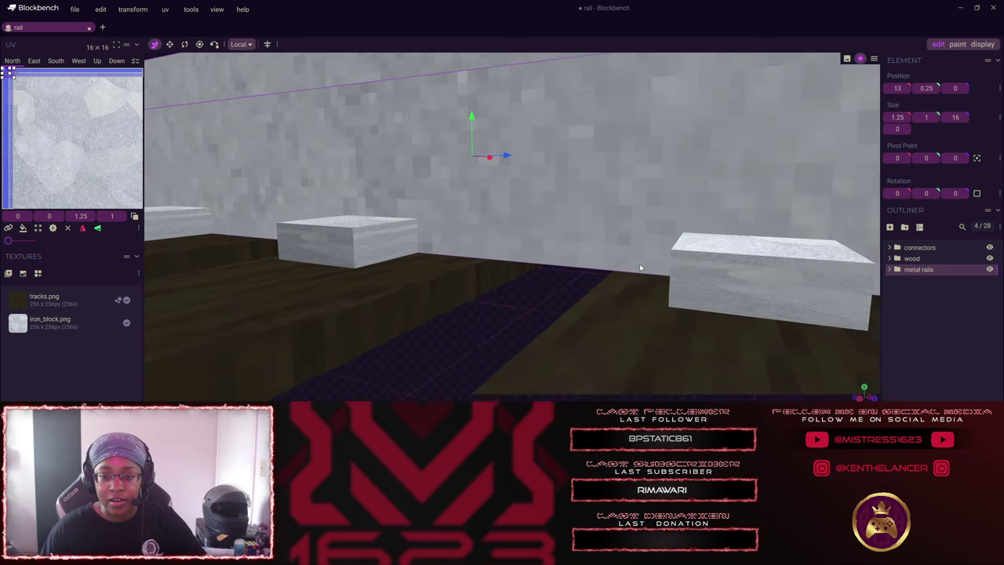
pyautogui.moveTo(671, 270); pyautogui.dragTo(594, 179)
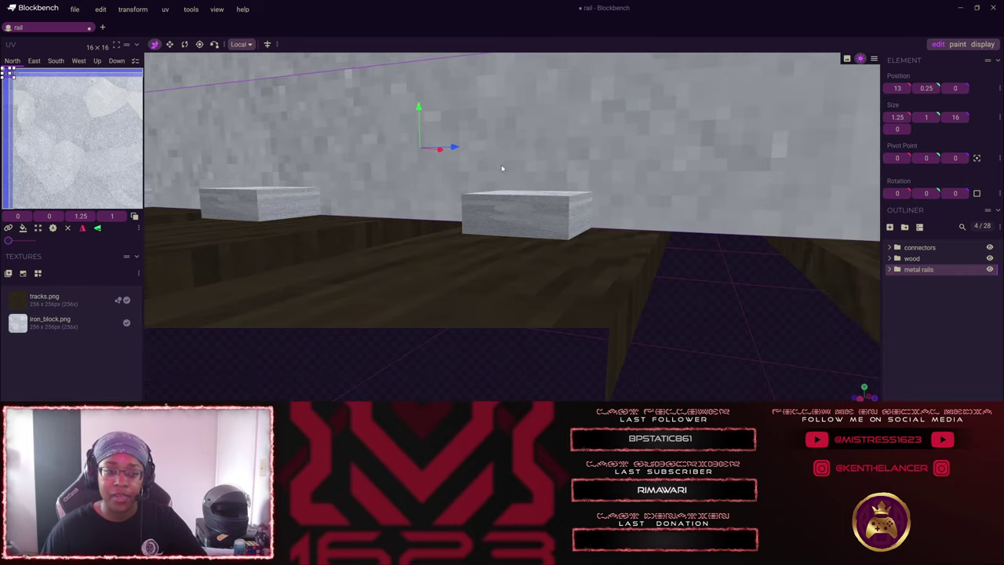
pyautogui.scroll(-3, 631, 197)
pyautogui.moveTo(634, 198); pyautogui.dragTo(398, 255)
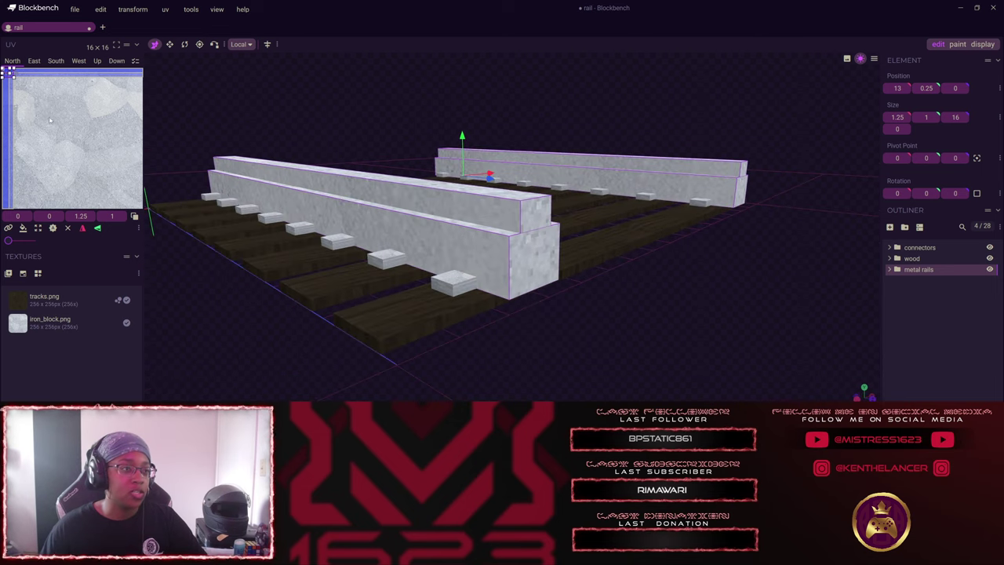
# Enlarge the rails' North face UV to about 8.75 × 15.9 and the rails' and connectors' West face UV to about 16 × 12.6.
pyautogui.moveTo(12, 77); pyautogui.dragTo(79, 207)
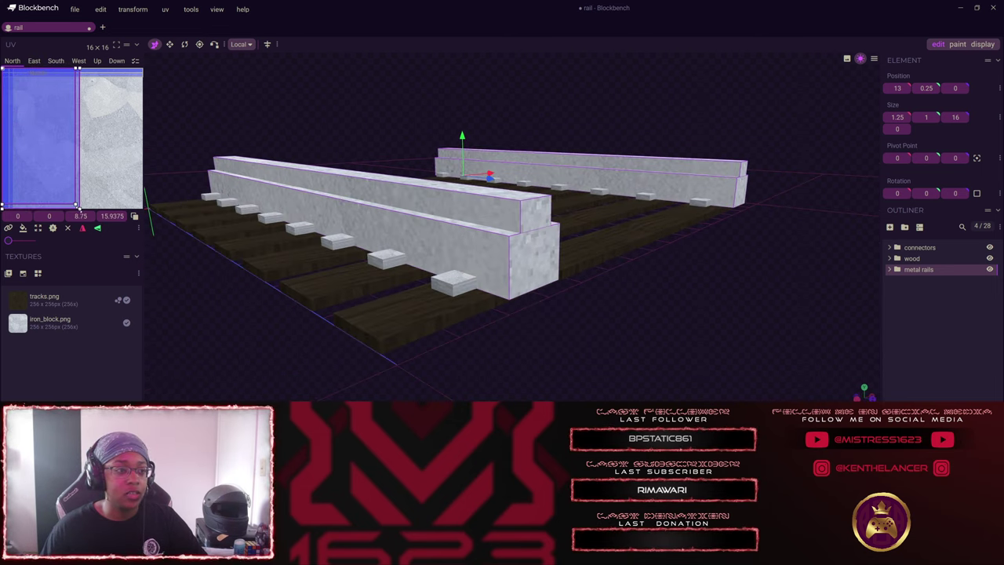
pyautogui.moveTo(42, 149); pyautogui.dragTo(15, 131)
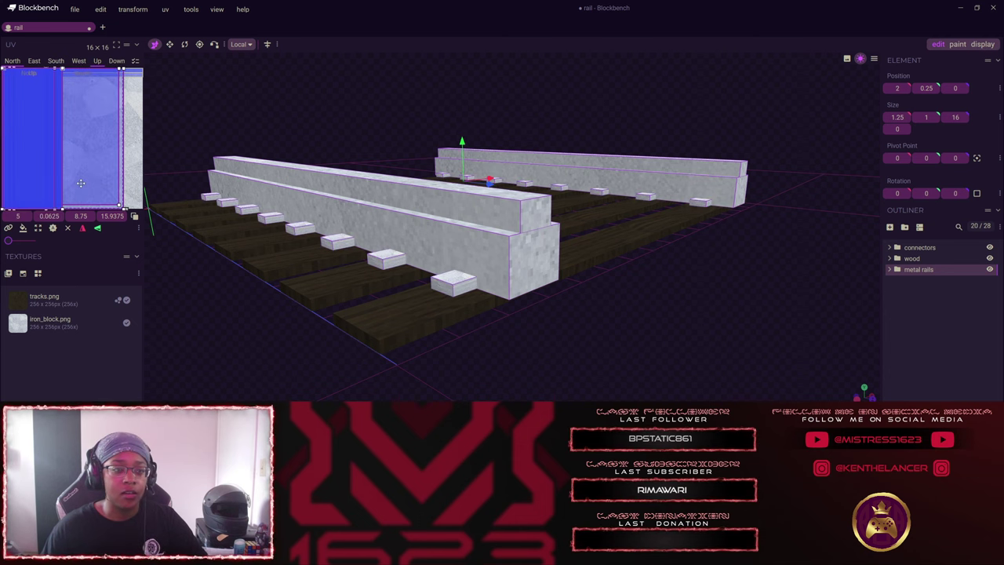
pyautogui.click(116, 61)
pyautogui.click(98, 62)
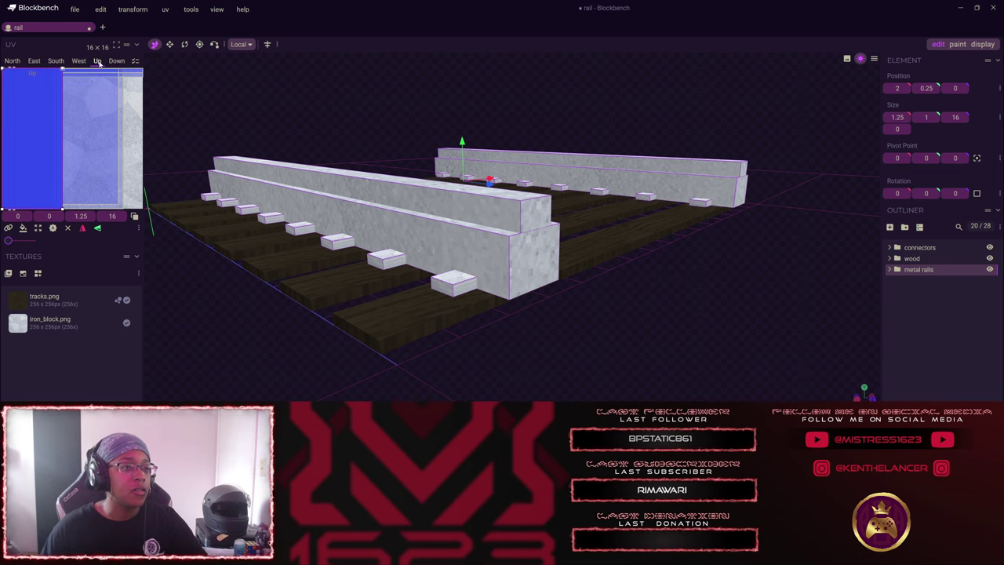
pyautogui.click(78, 62)
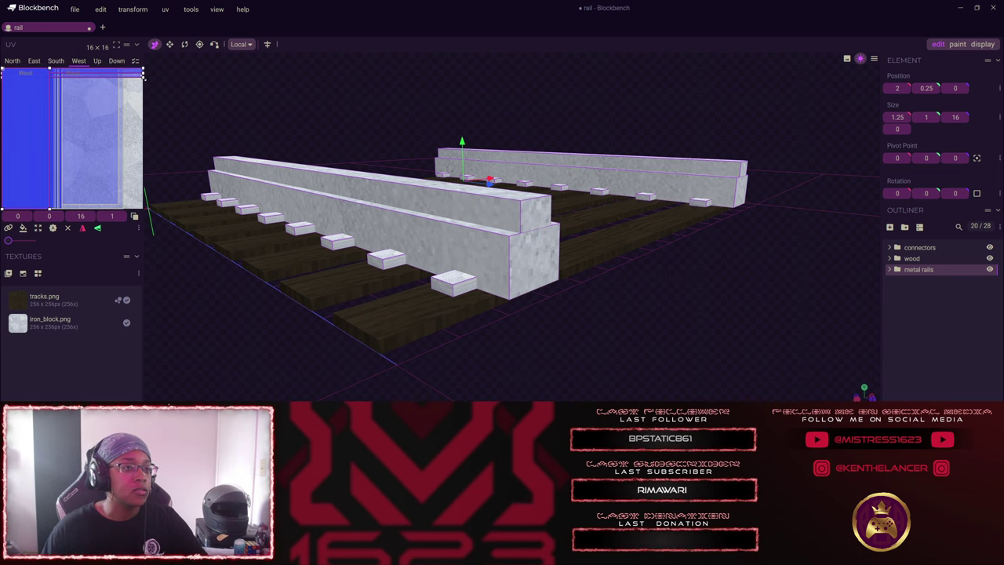
pyautogui.moveTo(142, 77); pyautogui.dragTo(149, 125)
pyautogui.moveTo(159, 147); pyautogui.dragTo(193, 190)
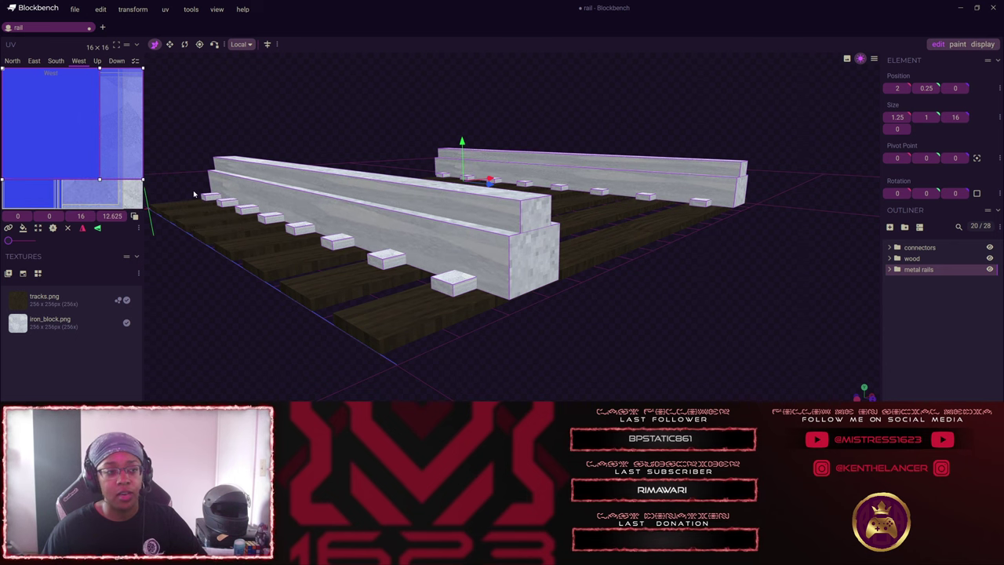
# Enlarge the rails' and connectors' South and East face UVs to 16 × 16 and the North face UV to about 11 × 15.9.
pyautogui.click(56, 60)
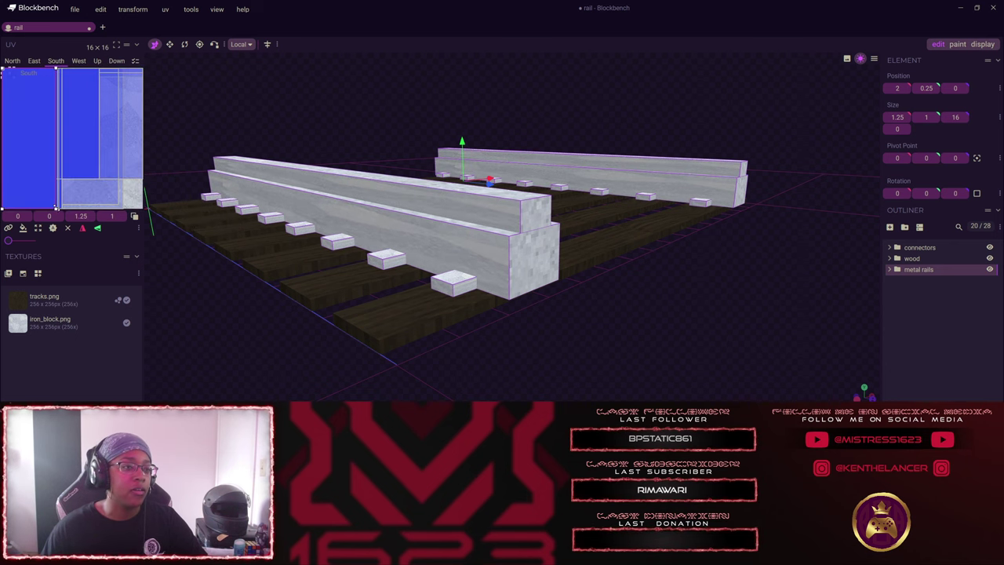
pyautogui.moveTo(58, 215); pyautogui.dragTo(219, 347)
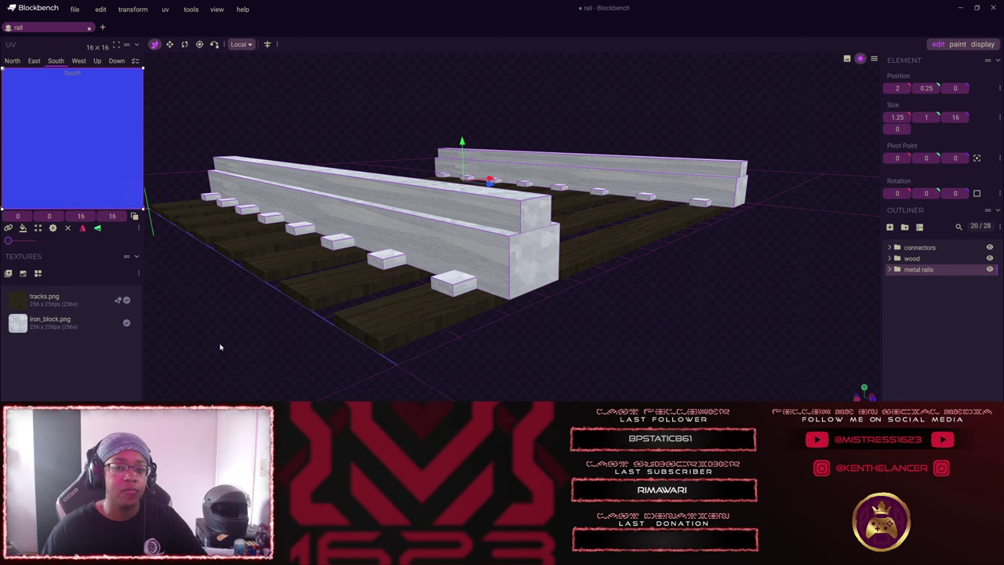
pyautogui.click(34, 61)
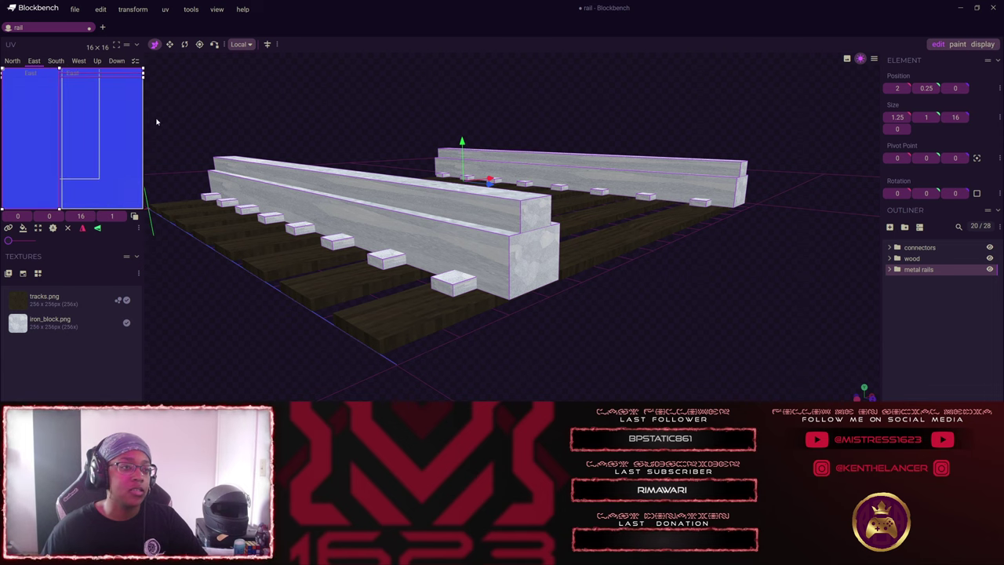
pyautogui.moveTo(144, 74); pyautogui.dragTo(200, 223)
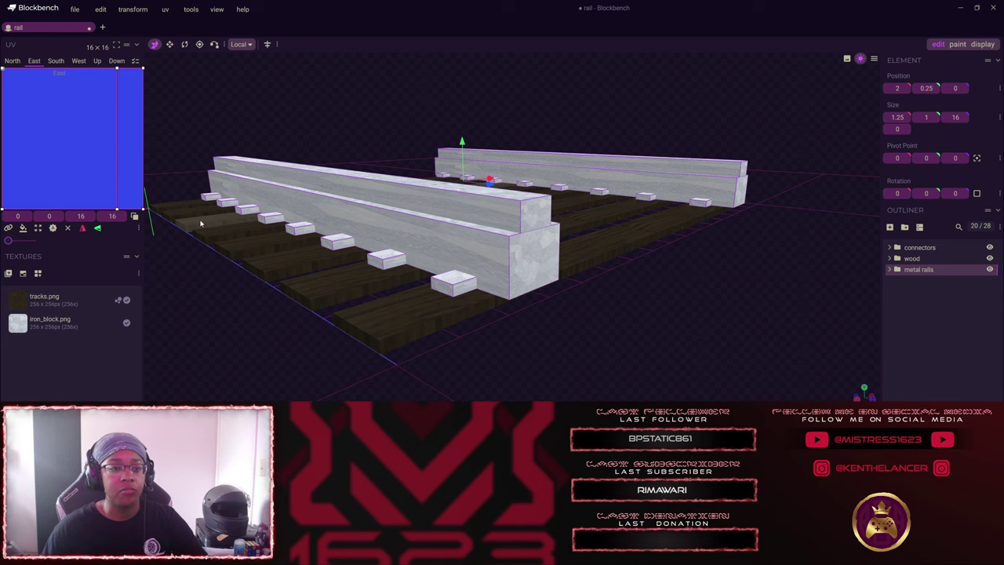
pyautogui.click(13, 60)
pyautogui.moveTo(142, 208)
pyautogui.mouseDown()
pyautogui.moveTo(120, 206)
pyautogui.moveTo(144, 207)
pyautogui.mouseUp()
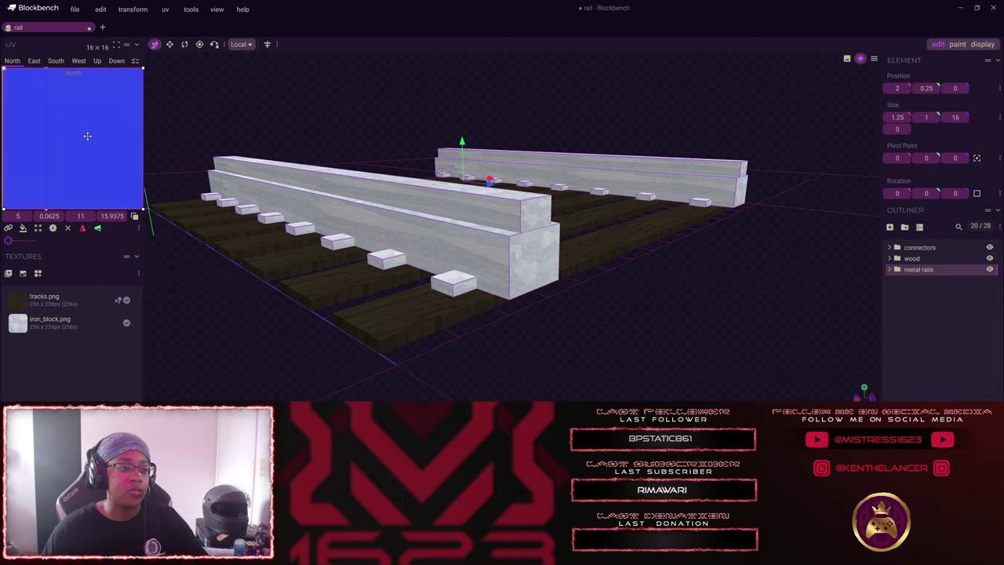
# Enlarge the rails' and connectors' Down face UV to 16 × 16 and the Up face UV to about 7.9 × 16.
pyautogui.moveTo(796, 202); pyautogui.dragTo(499, 249)
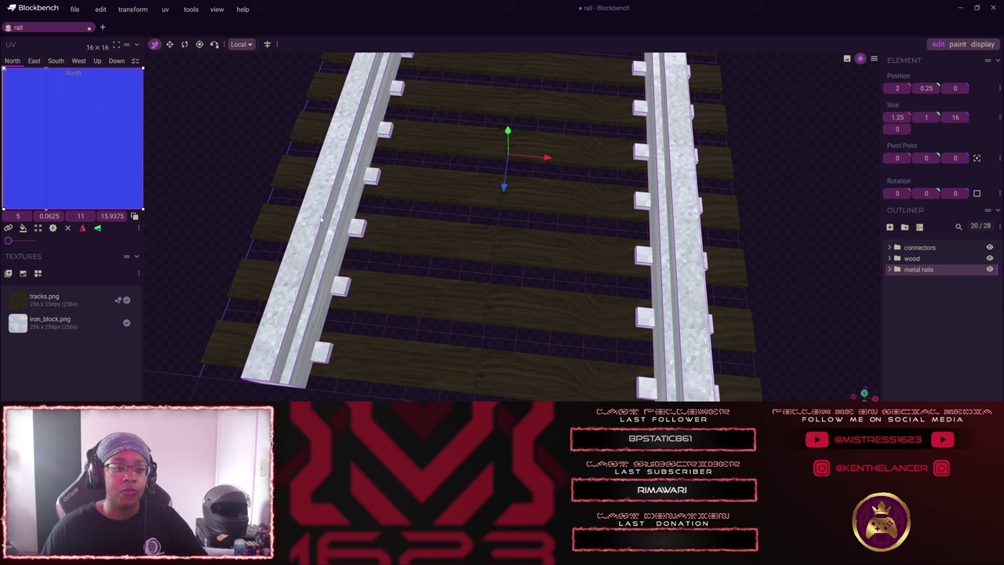
pyautogui.click(116, 60)
pyautogui.moveTo(109, 102); pyautogui.dragTo(141, 102)
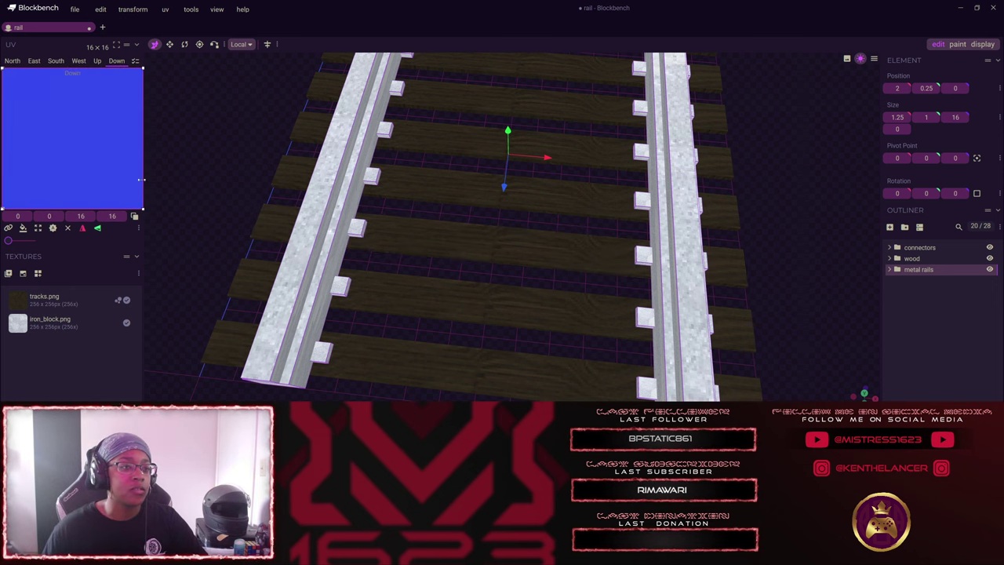
pyautogui.click(97, 60)
pyautogui.moveTo(64, 212)
pyautogui.mouseDown()
pyautogui.moveTo(143, 212)
pyautogui.moveTo(137, 180)
pyautogui.moveTo(118, 161)
pyautogui.moveTo(50, 159)
pyautogui.moveTo(68, 157)
pyautogui.moveTo(51, 172)
pyautogui.moveTo(70, 180)
pyautogui.moveTo(79, 202)
pyautogui.mouseUp()
pyautogui.moveTo(88, 268); pyautogui.dragTo(163, 349)
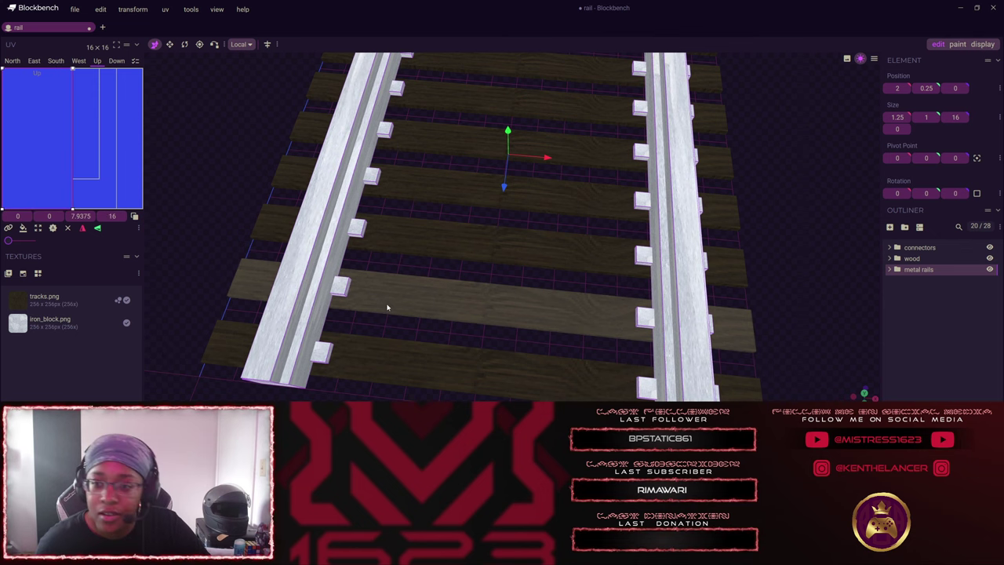
# Select the wood group and enlarge its Up and Down face UVs to the full 16 × 16 texture.
pyautogui.scroll(-5, 815, 264)
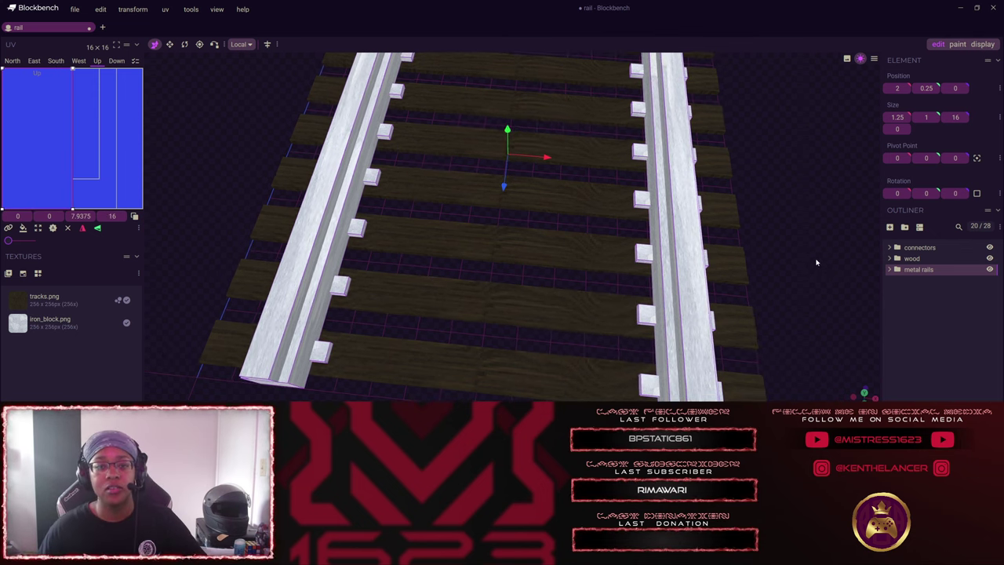
pyautogui.moveTo(816, 274); pyautogui.dragTo(509, 322)
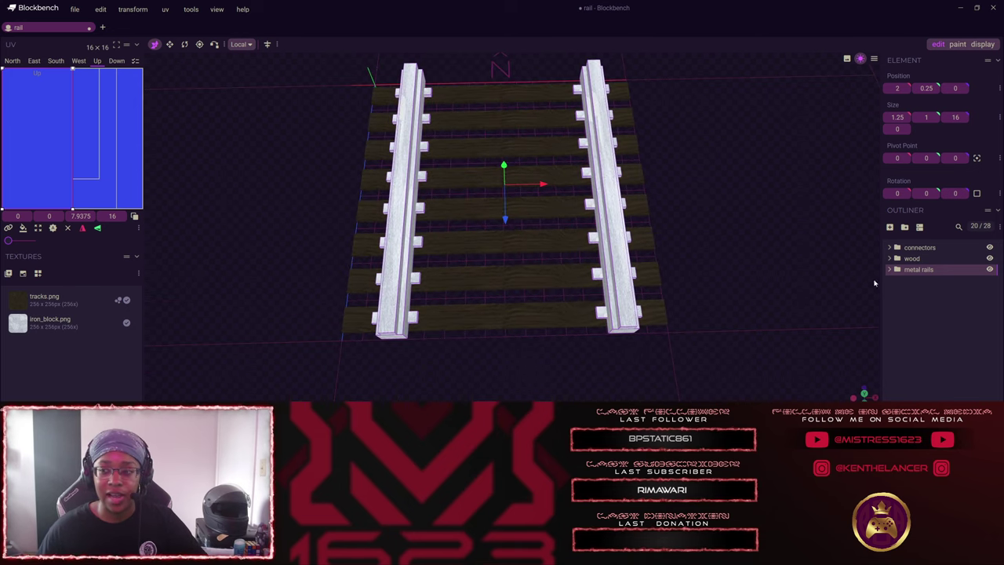
pyautogui.click(929, 248)
pyautogui.click(914, 258)
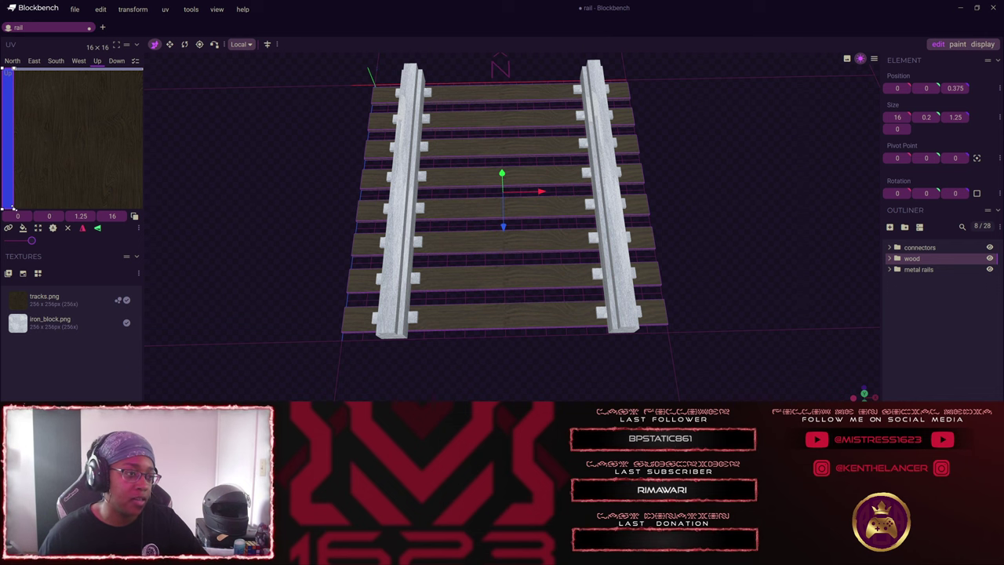
pyautogui.moveTo(22, 211); pyautogui.dragTo(163, 292)
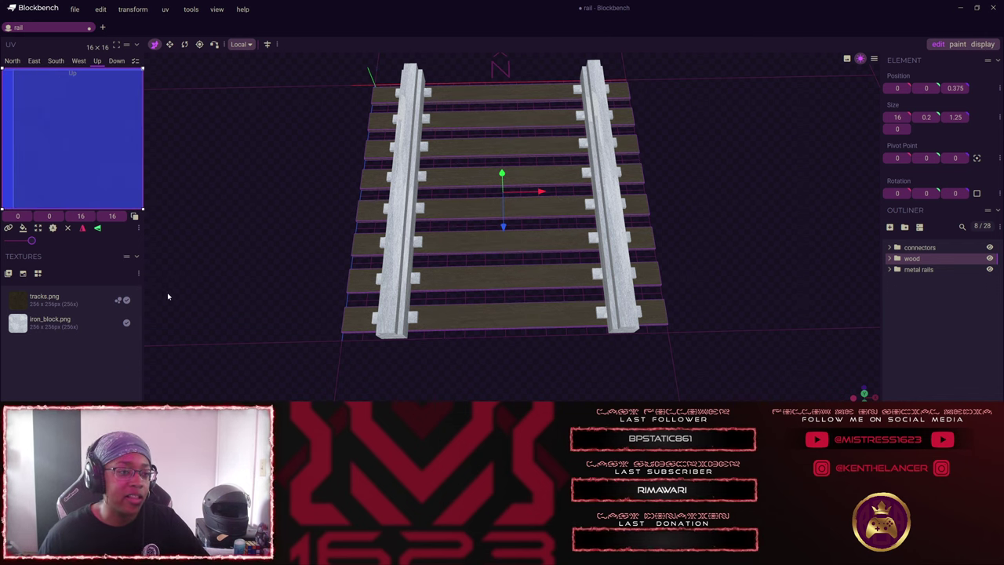
pyautogui.click(116, 61)
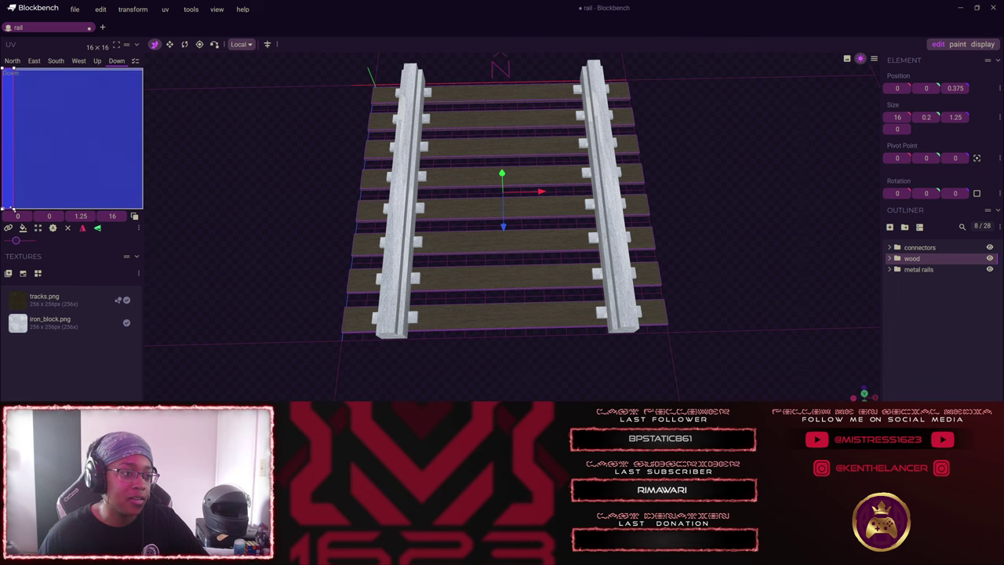
pyautogui.moveTo(13, 149); pyautogui.dragTo(130, 168)
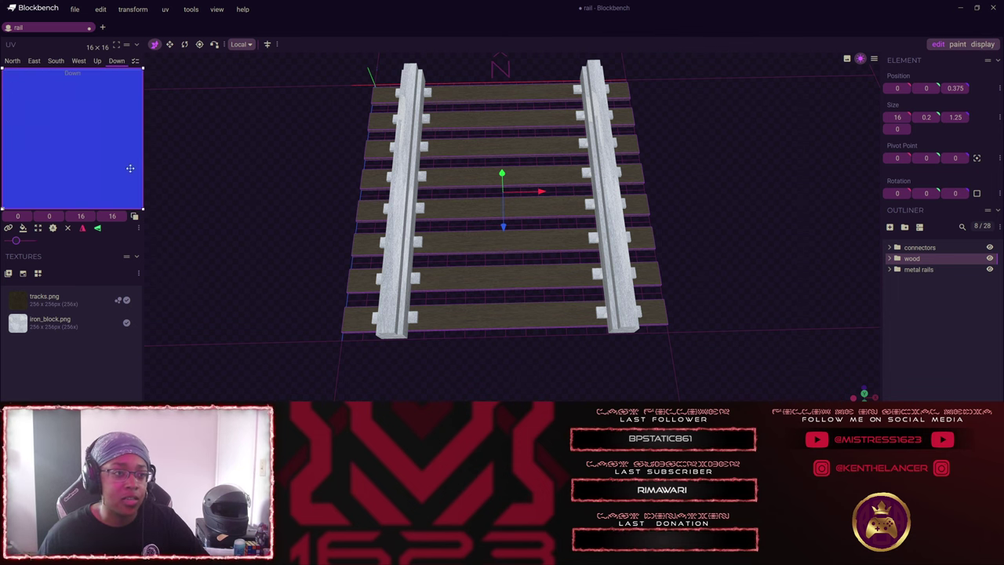
# Enlarge the wood group's West face UV to 16 × 16, East to about 16 × 5, and North to about 16 × 4.6.
pyautogui.click(78, 61)
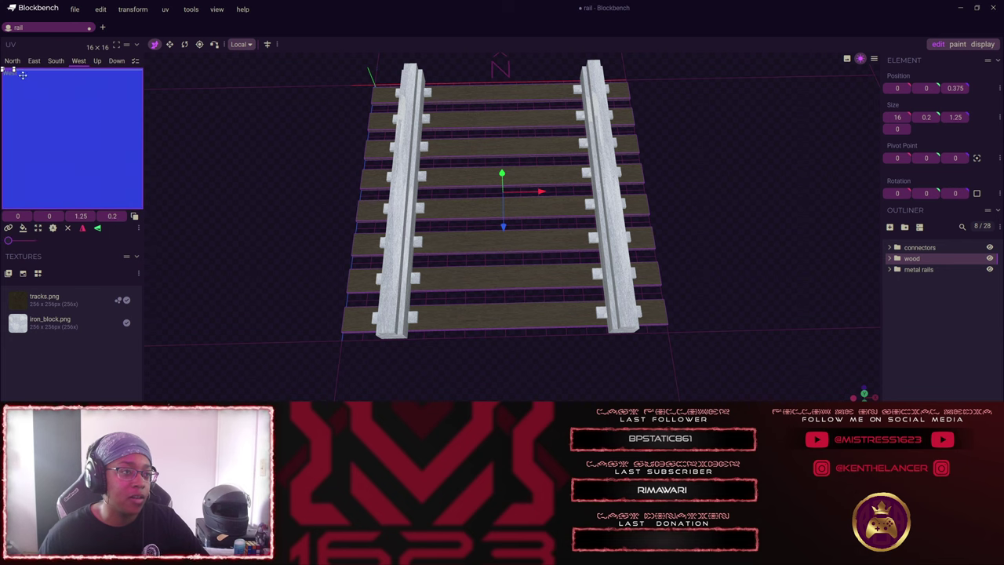
pyautogui.moveTo(12, 71); pyautogui.dragTo(133, 109)
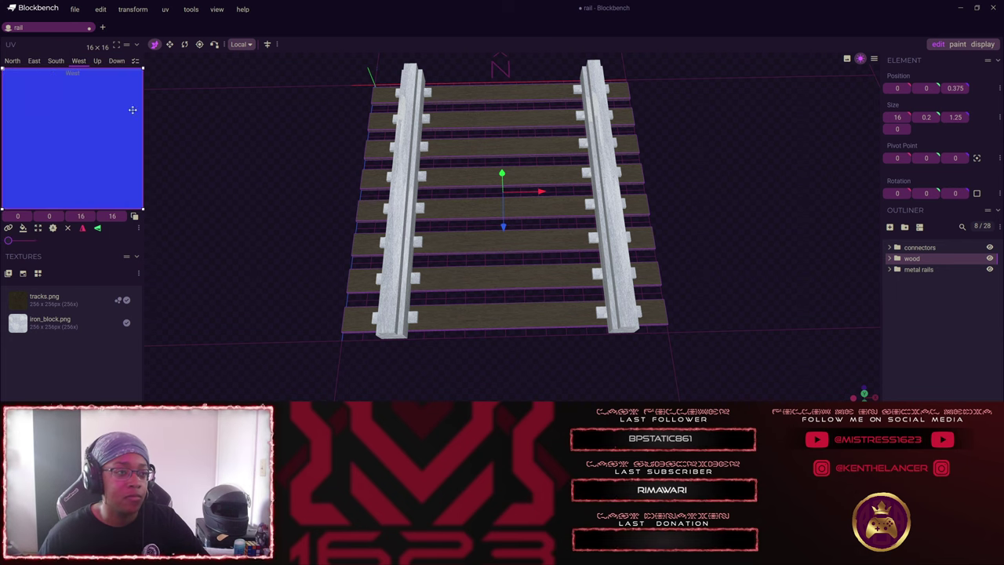
pyautogui.click(33, 62)
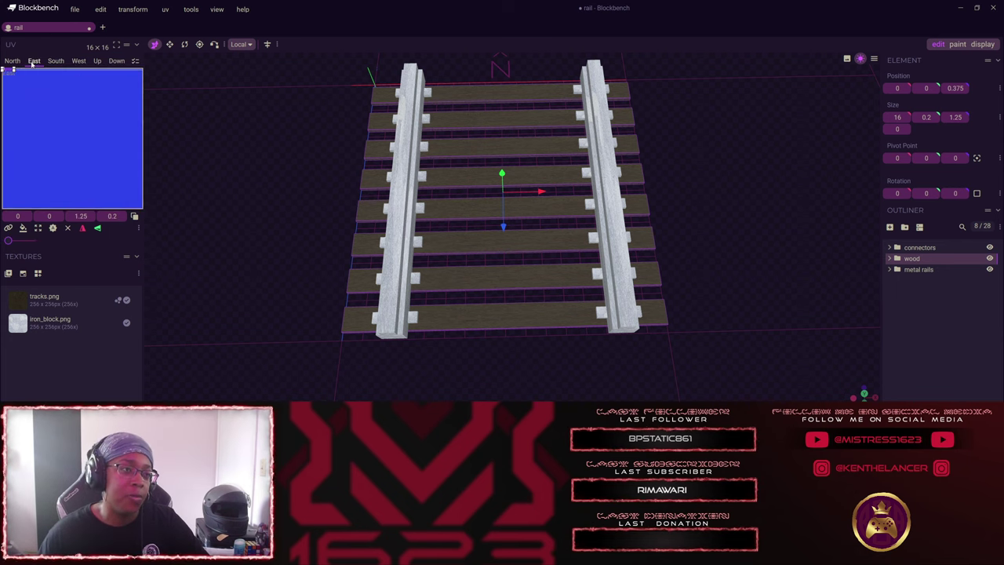
pyautogui.moveTo(13, 69); pyautogui.dragTo(206, 117)
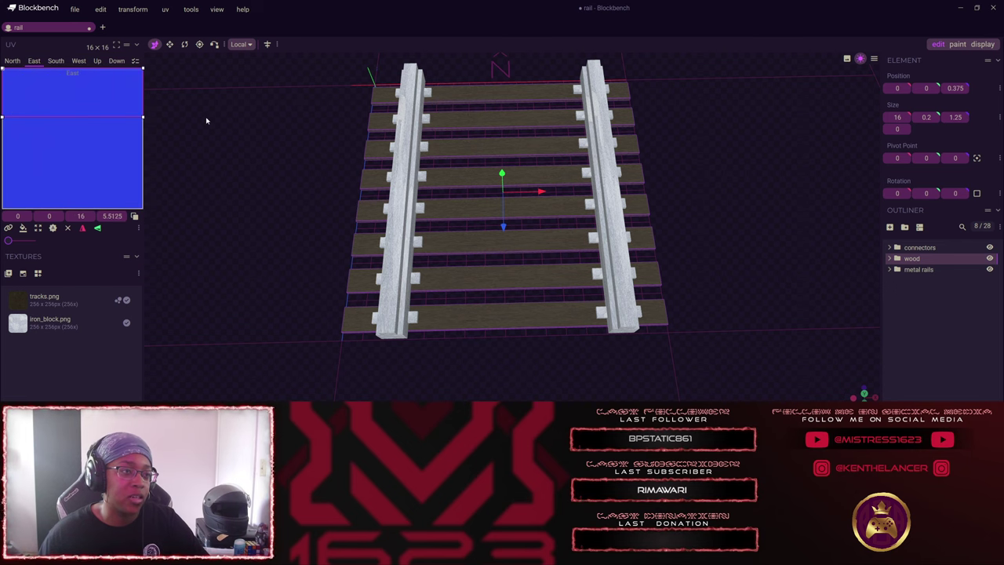
pyautogui.click(12, 61)
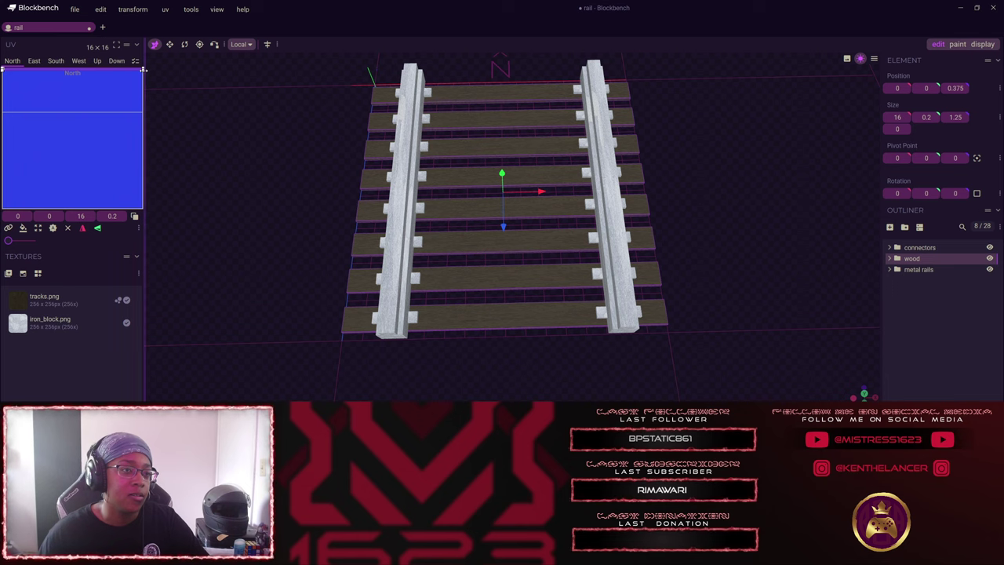
pyautogui.moveTo(142, 69); pyautogui.dragTo(169, 112)
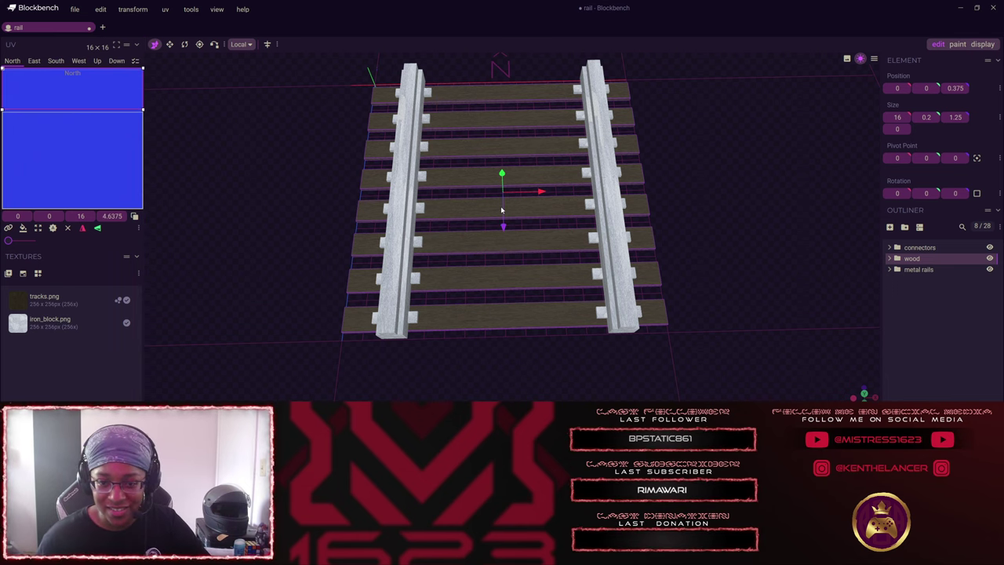
# Deselect the wood group and examine the finished textured rail block from several angles.
pyautogui.click(749, 262)
pyautogui.moveTo(757, 221); pyautogui.dragTo(665, 317)
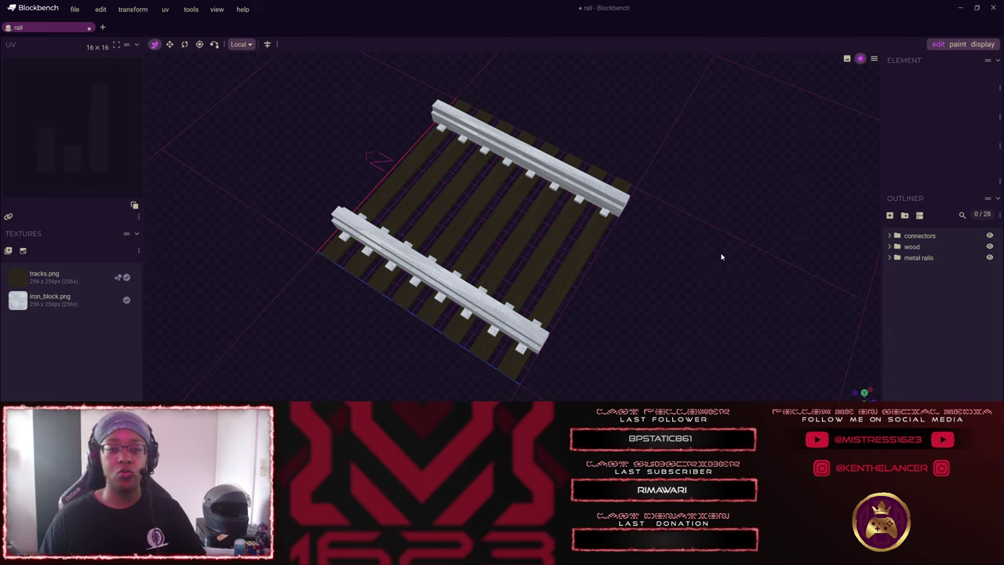
pyautogui.moveTo(722, 256); pyautogui.dragTo(669, 353)
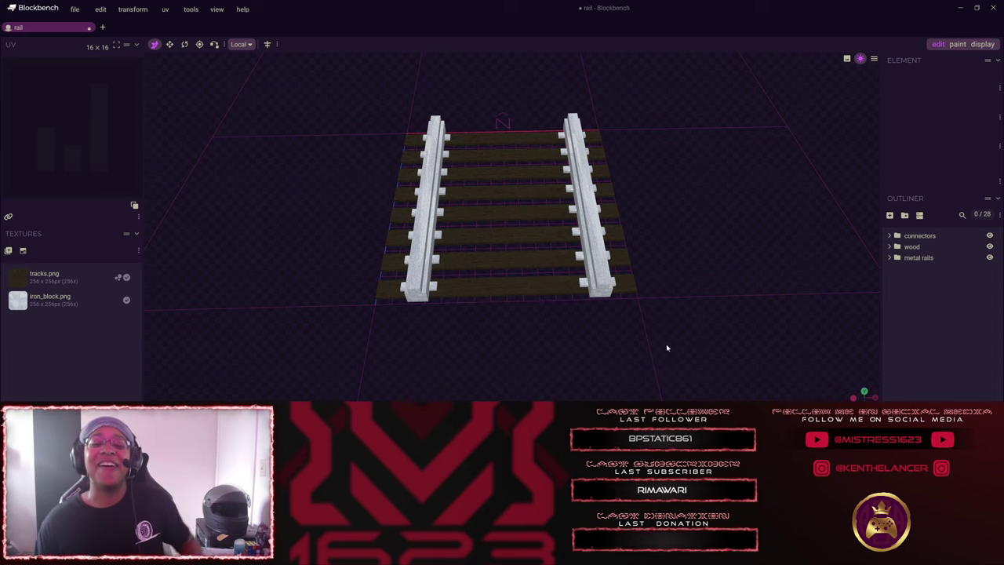
pyautogui.moveTo(650, 180); pyautogui.dragTo(623, 179)
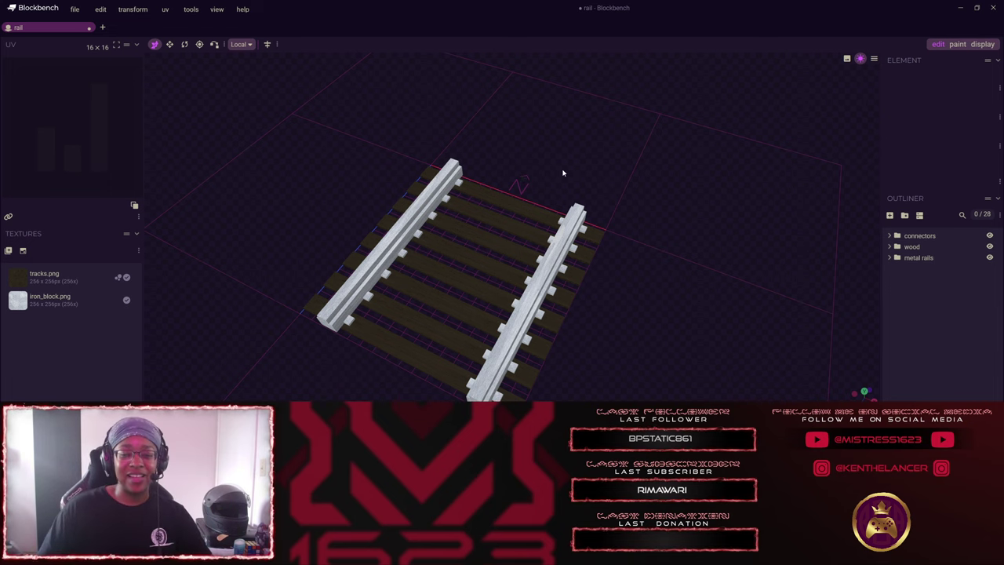
pyautogui.moveTo(563, 173); pyautogui.dragTo(621, 164)
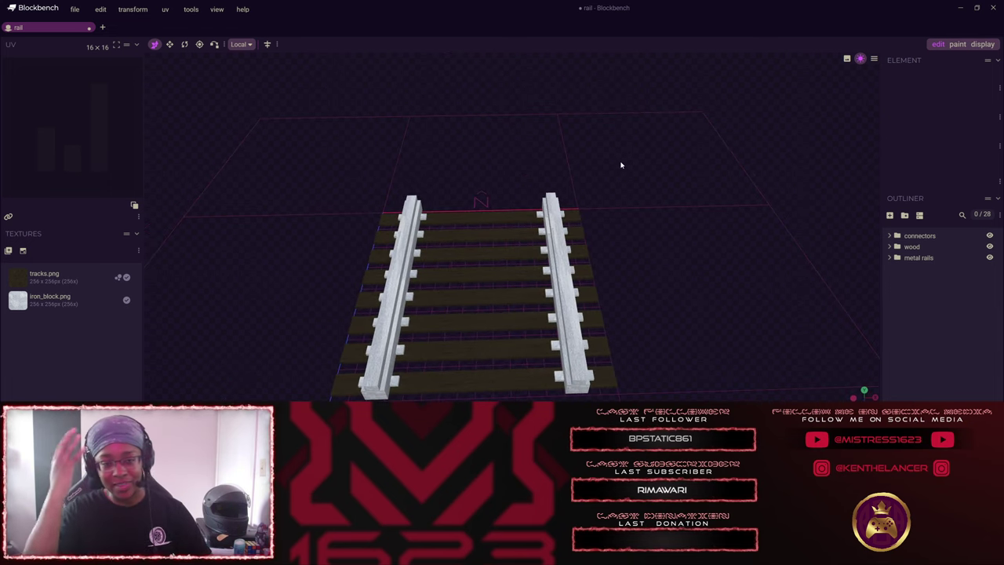
pyautogui.moveTo(613, 174); pyautogui.dragTo(604, 290)
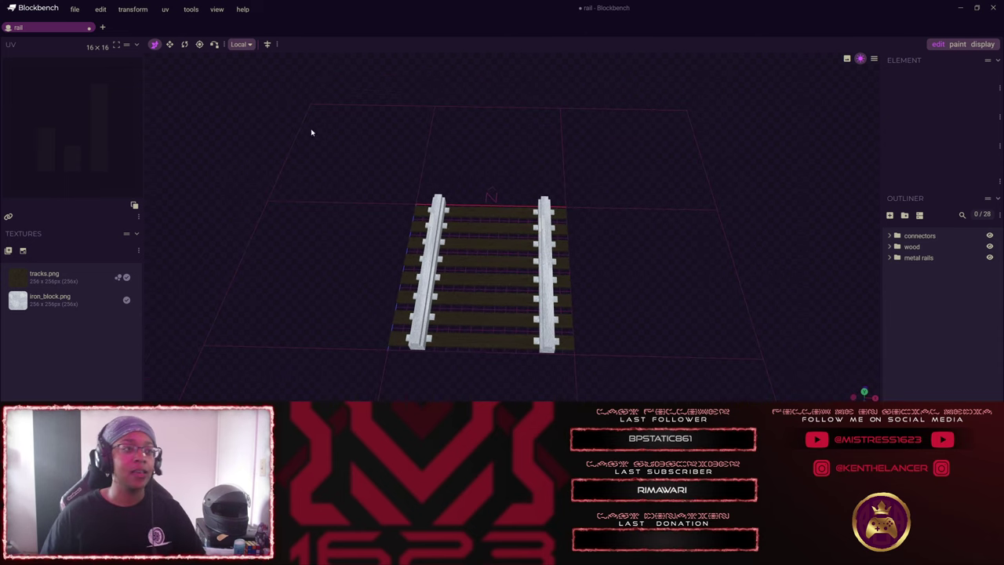
# Switch to File Explorer and locate the models folder inside the assets/minecraft folder of tutorial pack 2.
pyautogui.click(75, 10)
pyautogui.moveTo(118, 38)
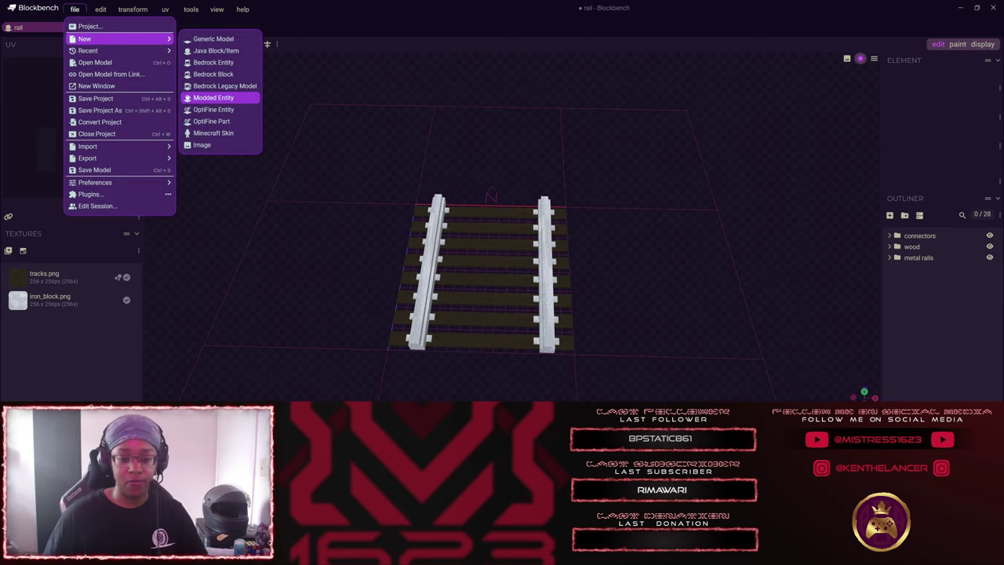
pyautogui.hotkey('alt', 'Tab')
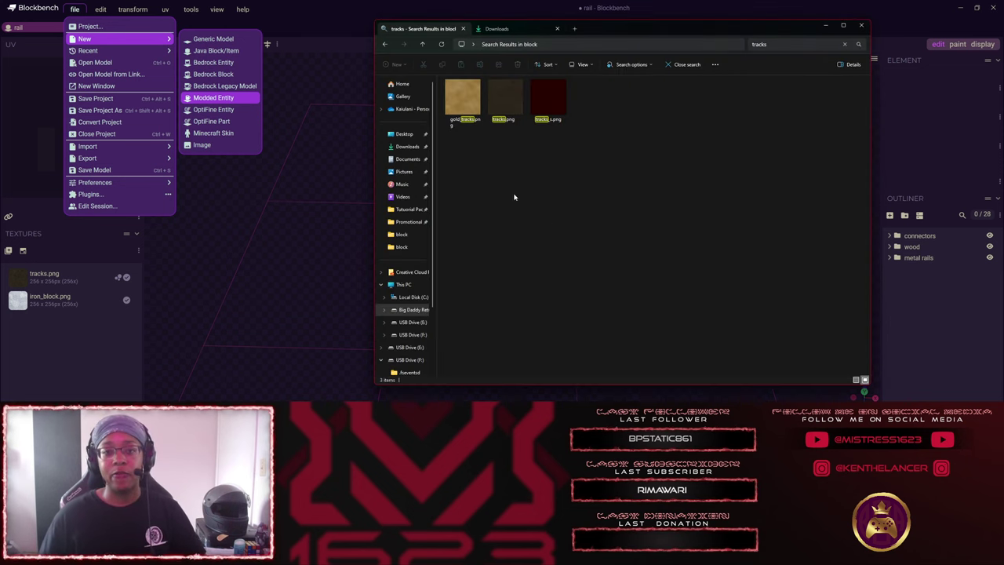
pyautogui.click(385, 44)
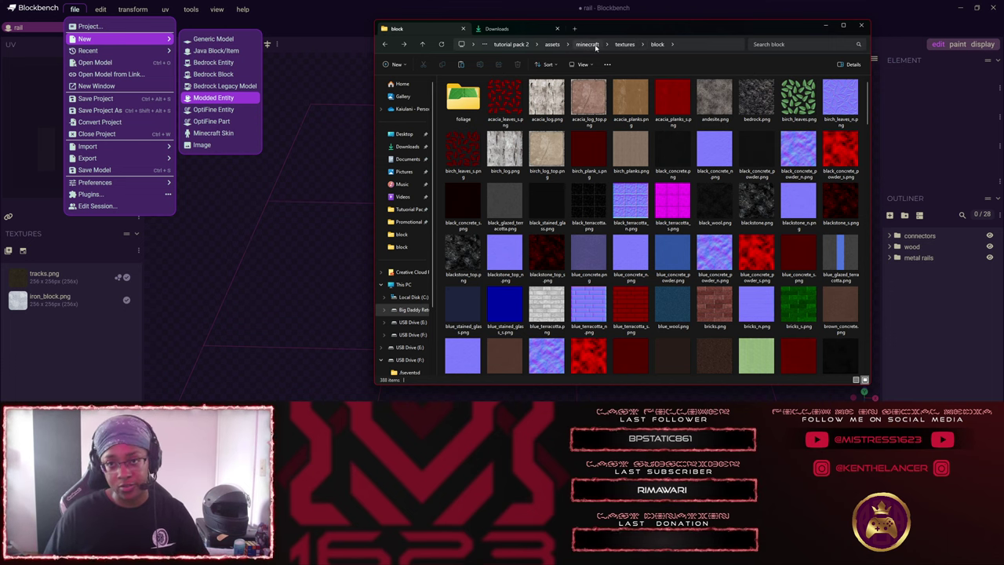
pyautogui.click(587, 45)
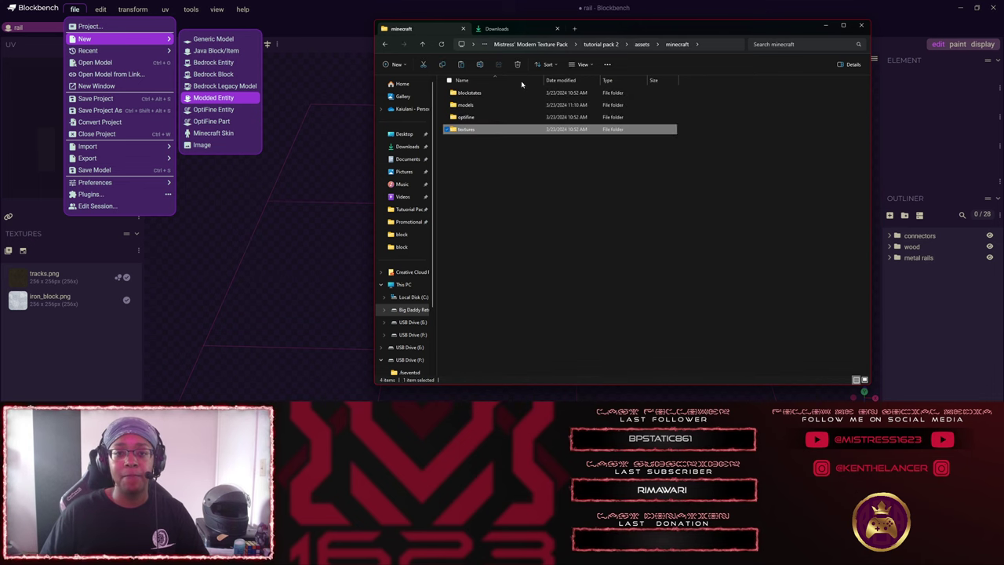
pyautogui.click(481, 107)
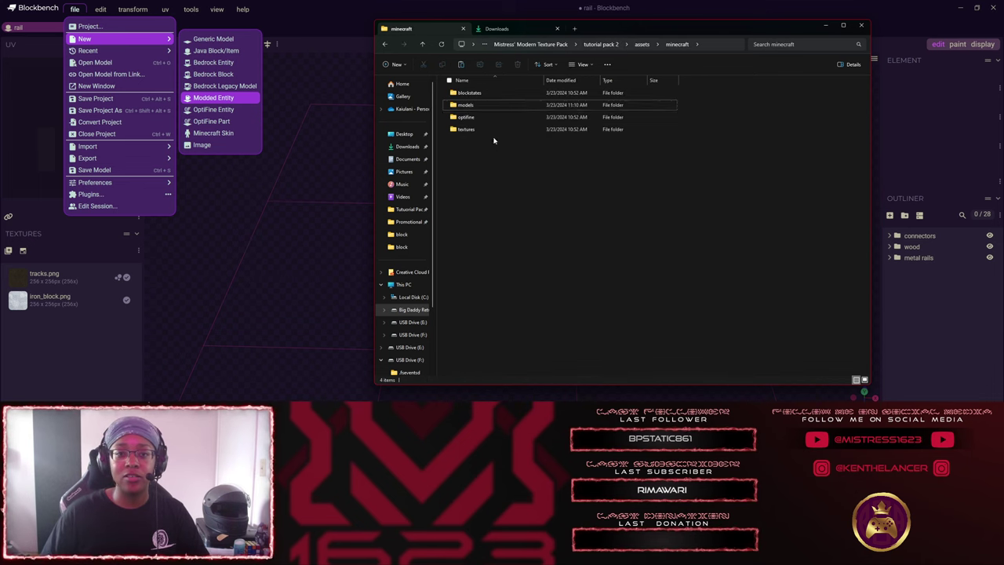
# Examine the rail model files in tutorial pack 2's models/block folder and close the File Explorer window.
pyautogui.doubleClick(473, 111)
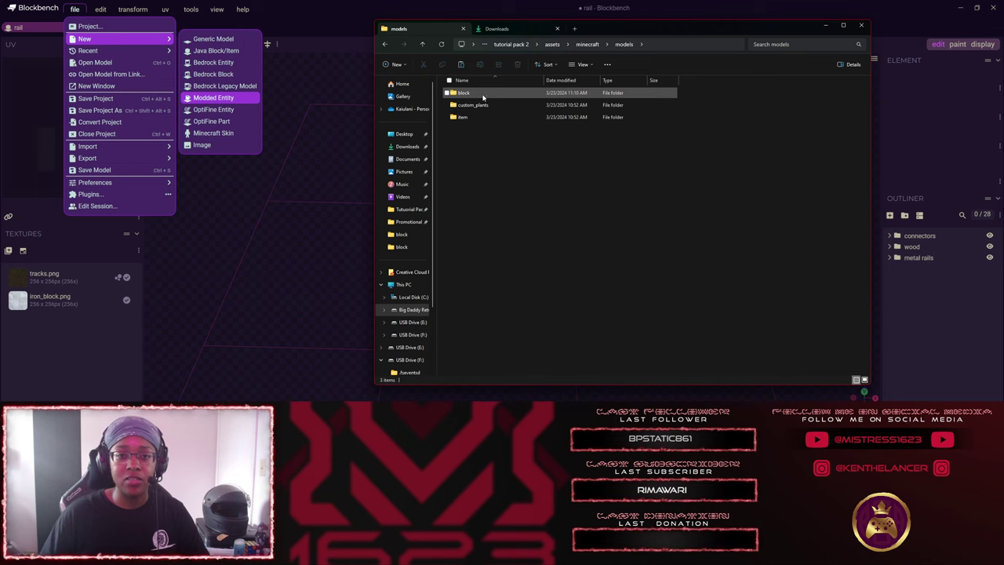
pyautogui.doubleClick(484, 96)
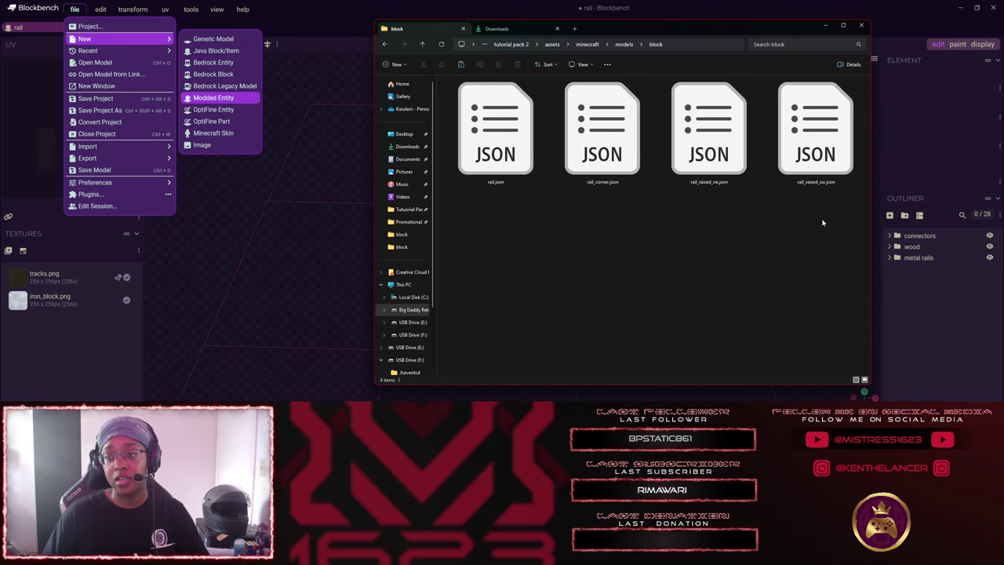
pyautogui.click(385, 44)
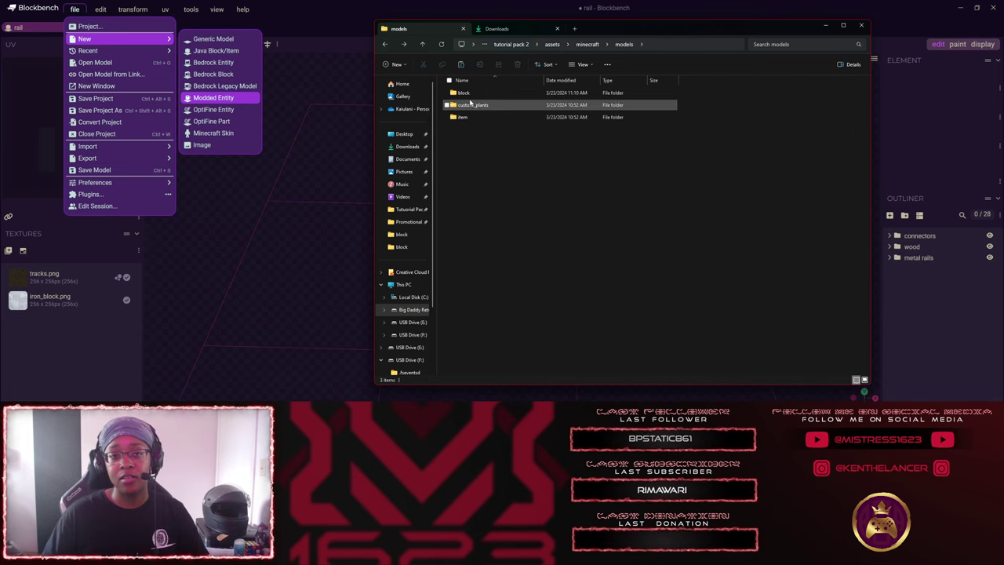
pyautogui.doubleClick(471, 93)
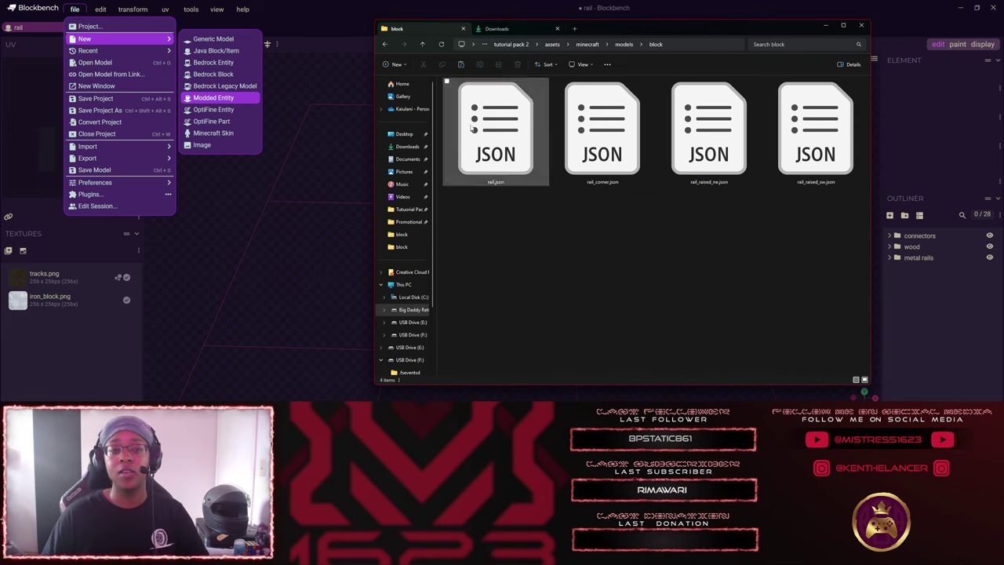
pyautogui.click(862, 26)
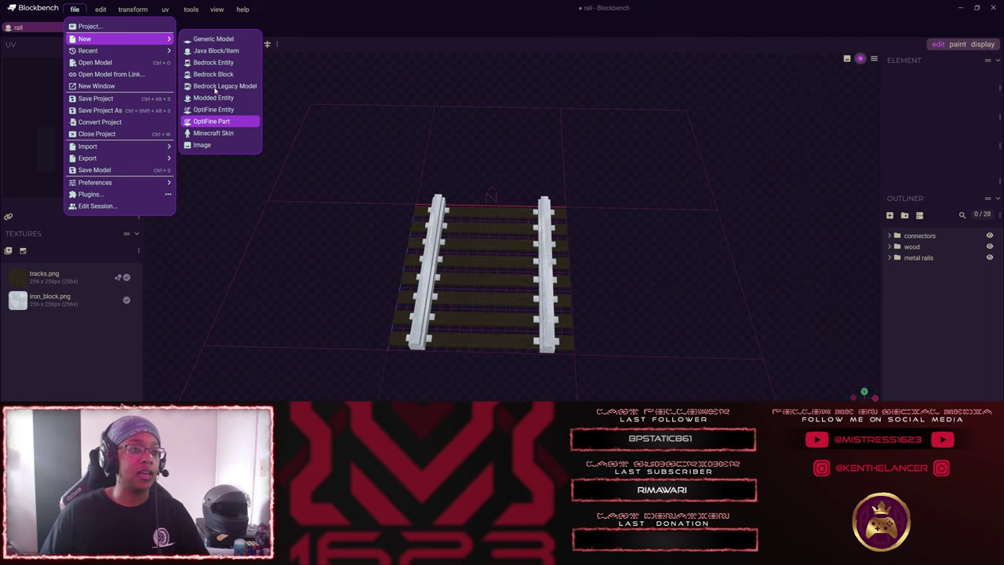
# Start saving the project under a new location and browse to the Files/Block Bench folder of tutorial pack 2.
pyautogui.moveTo(107, 53)
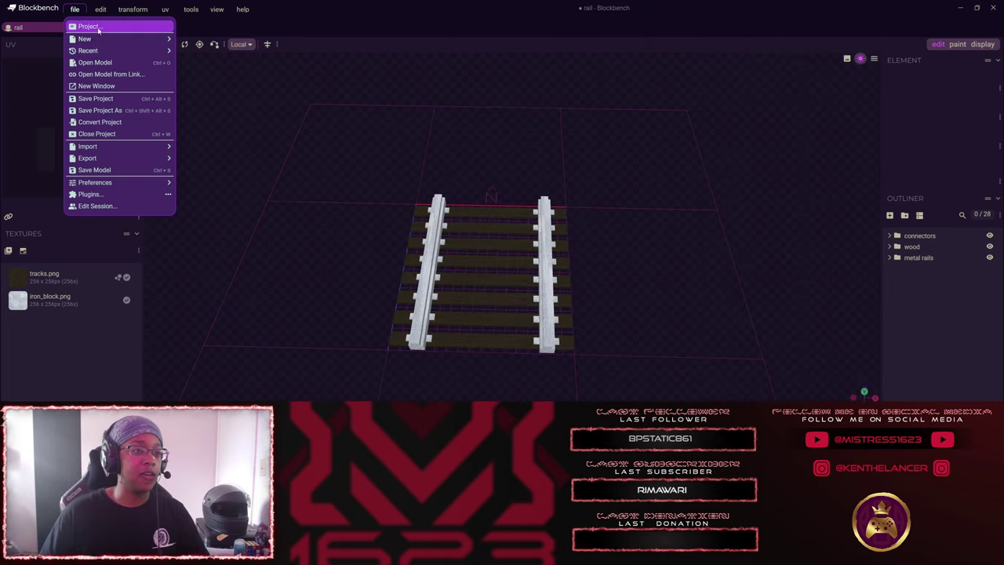
pyautogui.click(117, 110)
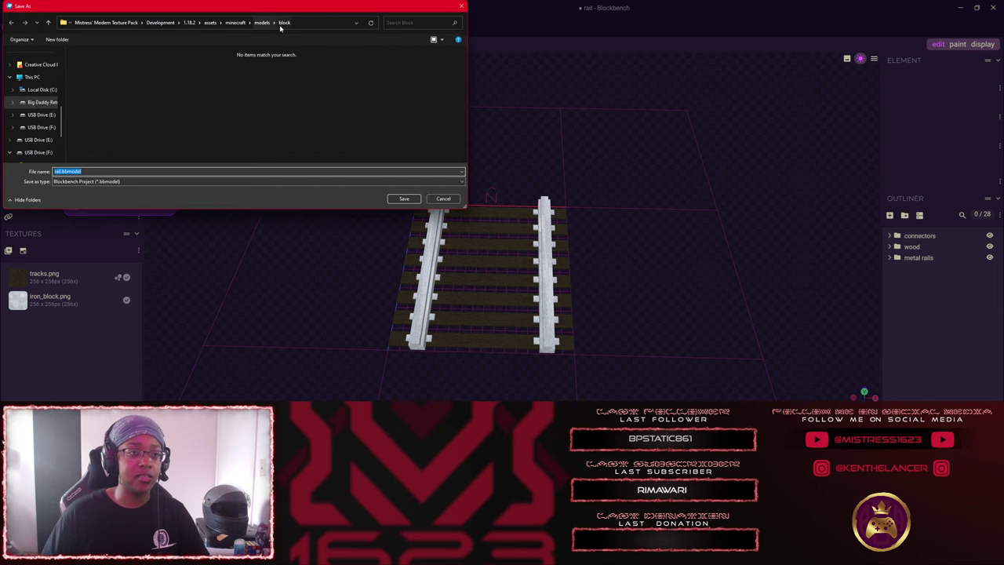
pyautogui.click(149, 23)
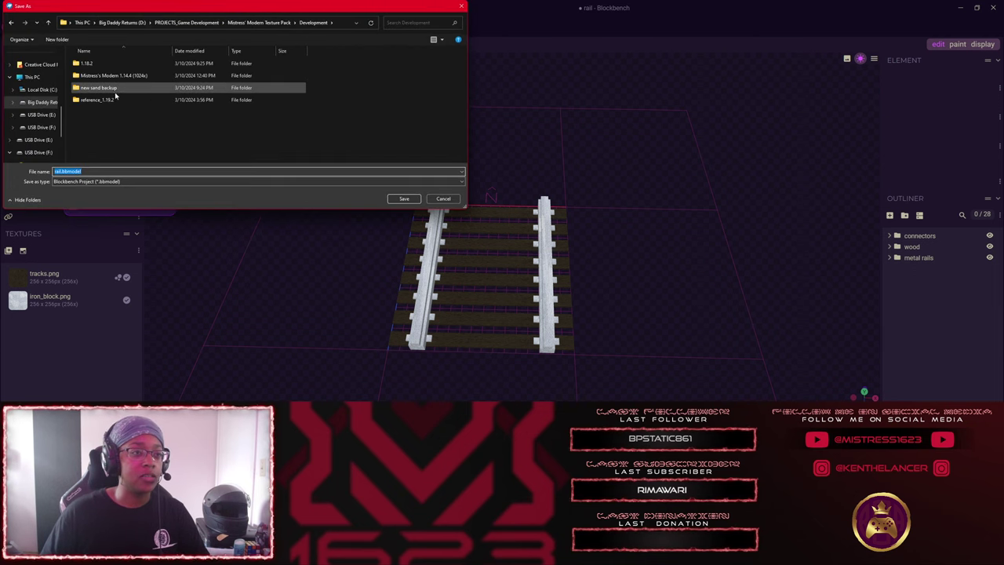
pyautogui.click(259, 22)
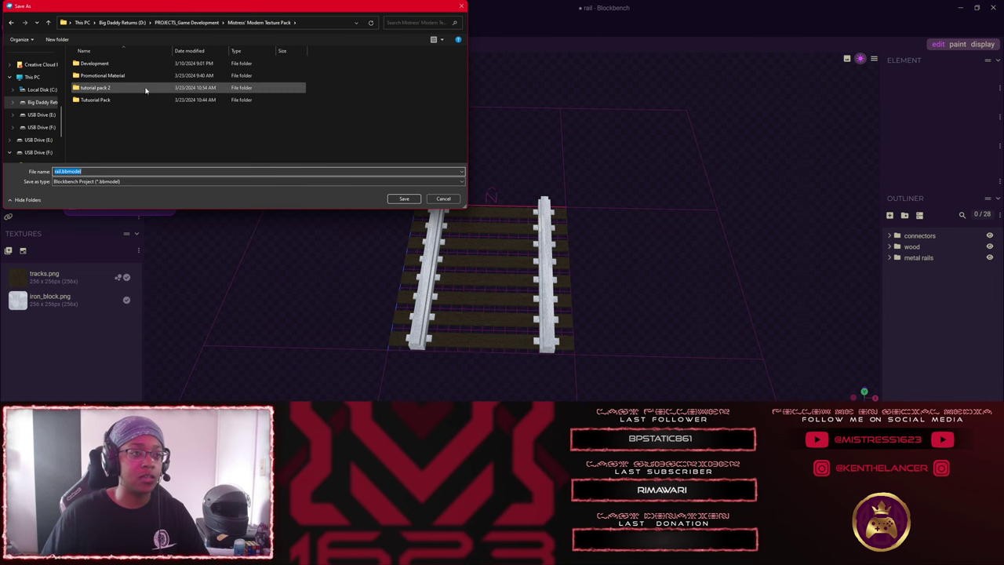
pyautogui.doubleClick(116, 88)
pyautogui.doubleClick(94, 64)
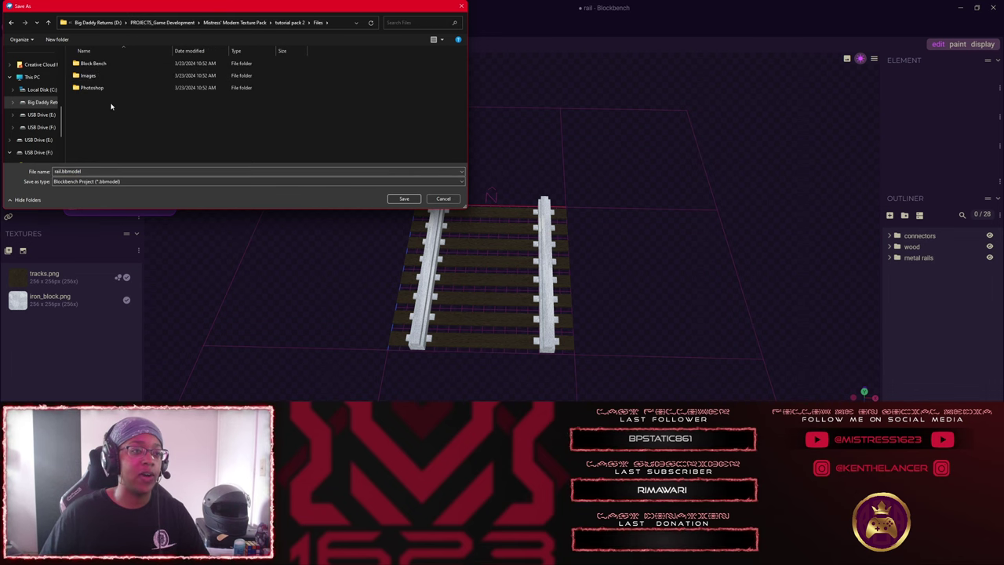
pyautogui.doubleClick(108, 66)
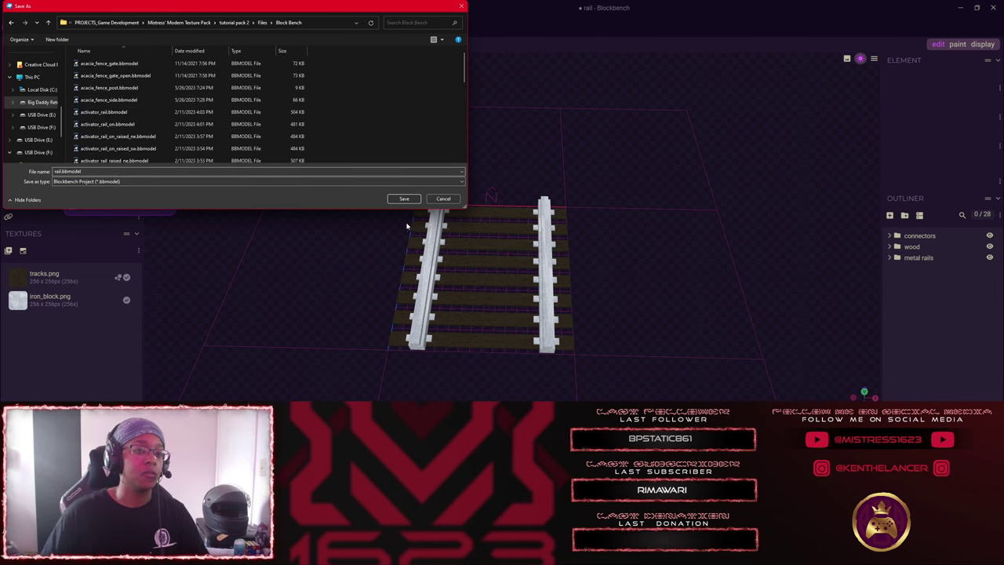
pyautogui.scroll(-10, 314, 114)
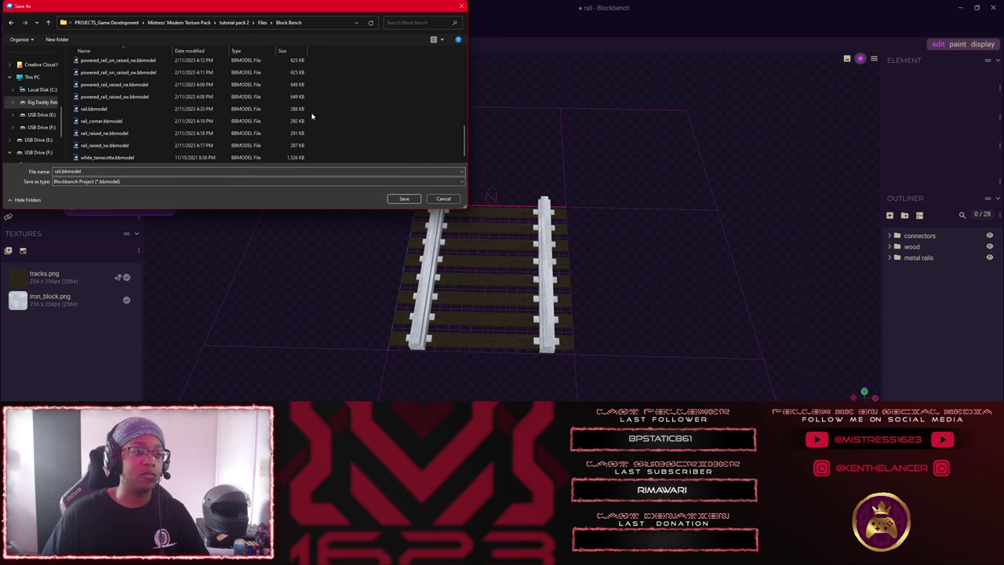
pyautogui.scroll(10, 338, 131)
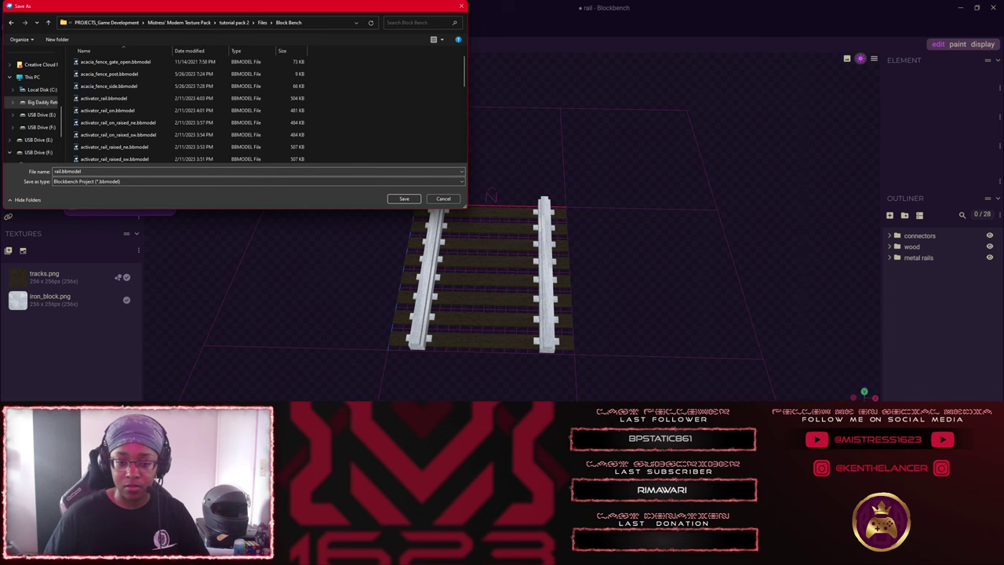
# Open a new File Explorer window and delete all old files in tutorial pack 2's Files/Block Bench folder.
pyautogui.press('super+e')
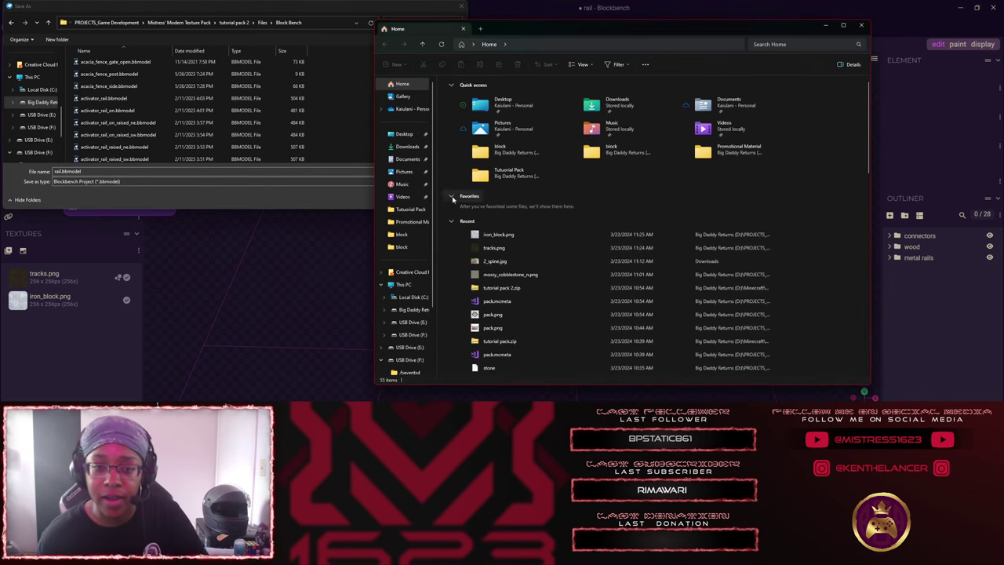
pyautogui.click(410, 209)
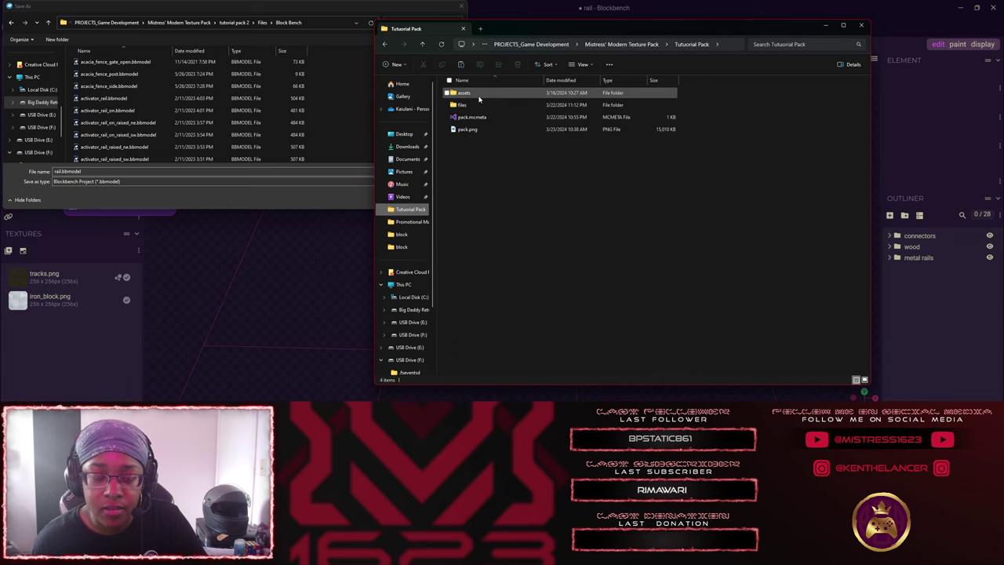
pyautogui.click(623, 45)
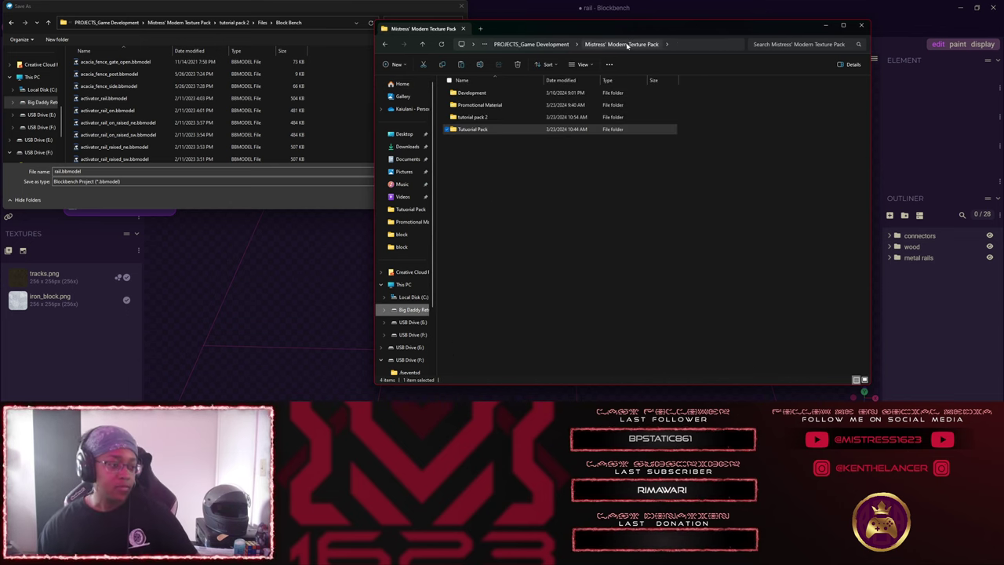
pyautogui.doubleClick(490, 118)
pyautogui.doubleClick(464, 104)
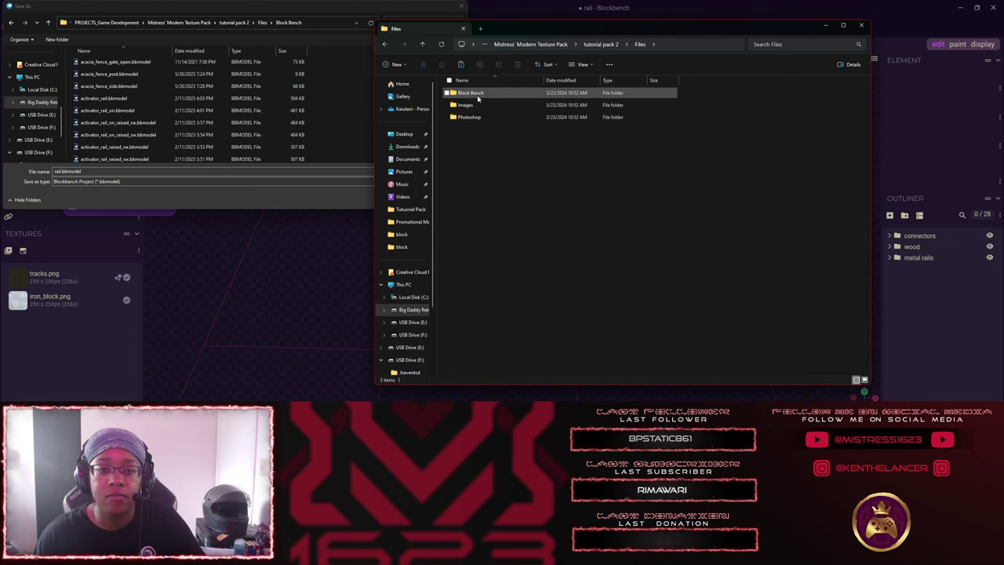
pyautogui.doubleClick(467, 92)
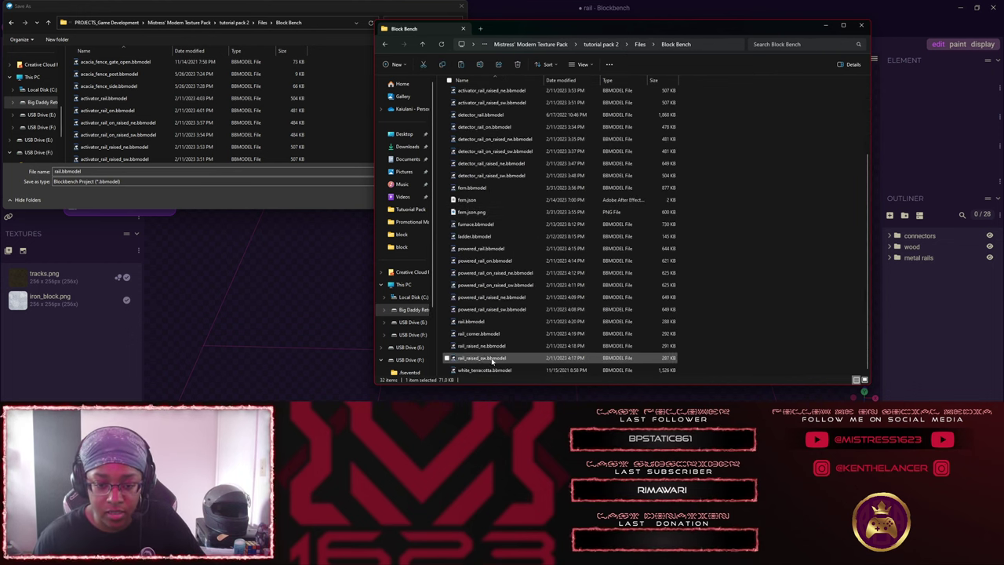
pyautogui.scroll(-4, 471, 345)
pyautogui.keyDown('shift'); pyautogui.click(483, 369); pyautogui.keyUp('shift')
pyautogui.press('Delete')
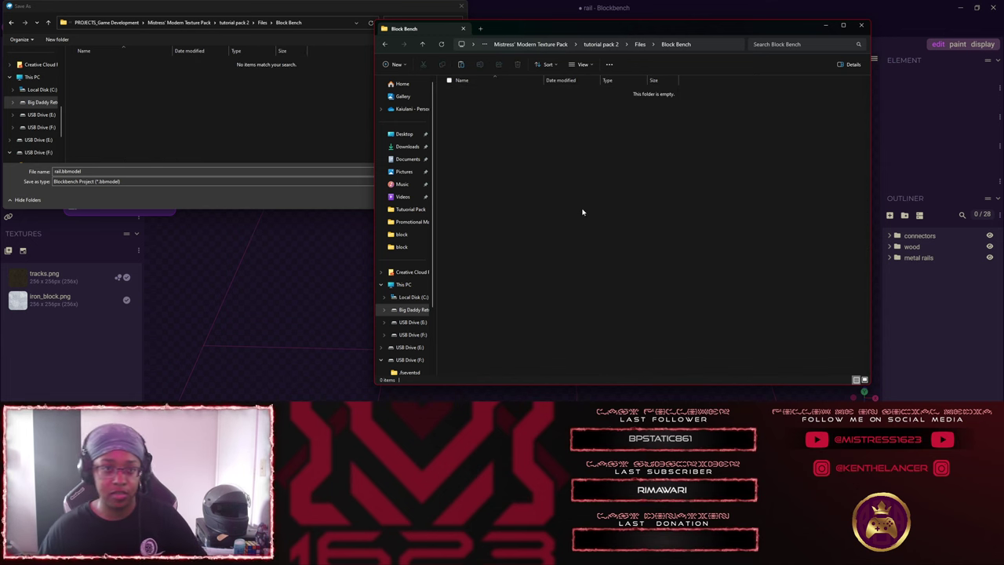
# Return to Blockbench's save dialog and save the project as rail.bbmodel in the Block Bench folder.
pyautogui.click(228, 98)
pyautogui.click(404, 199)
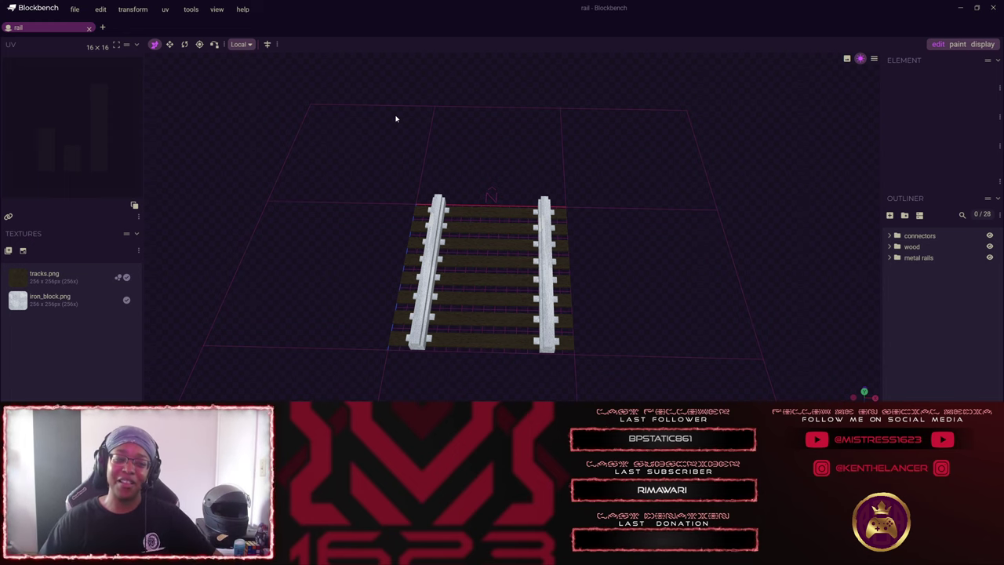
# Export the block/item model as rail.json to tutorial pack 2's assets/minecraft/models/block folder, replacing the existing file.
pyautogui.click(75, 9)
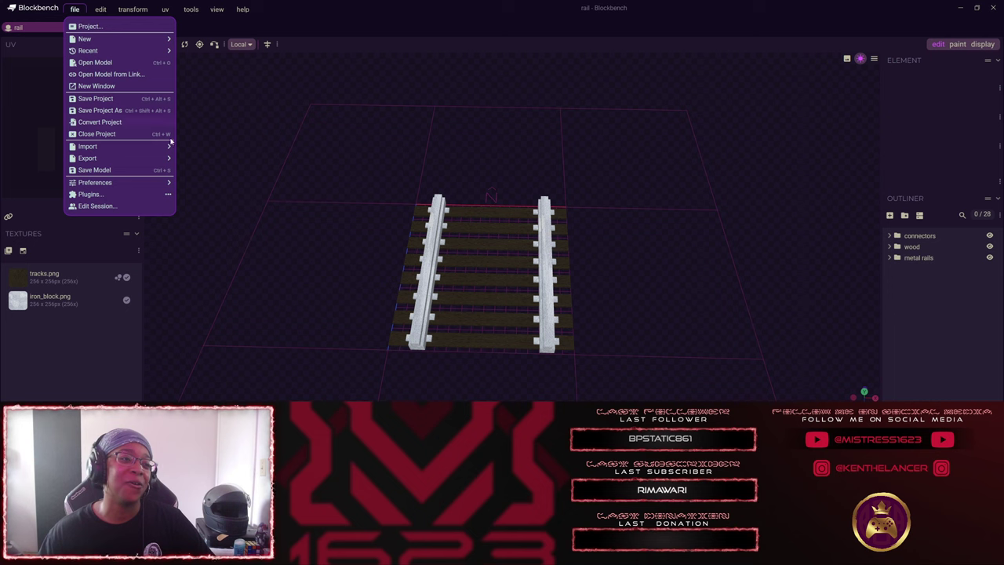
pyautogui.moveTo(122, 159)
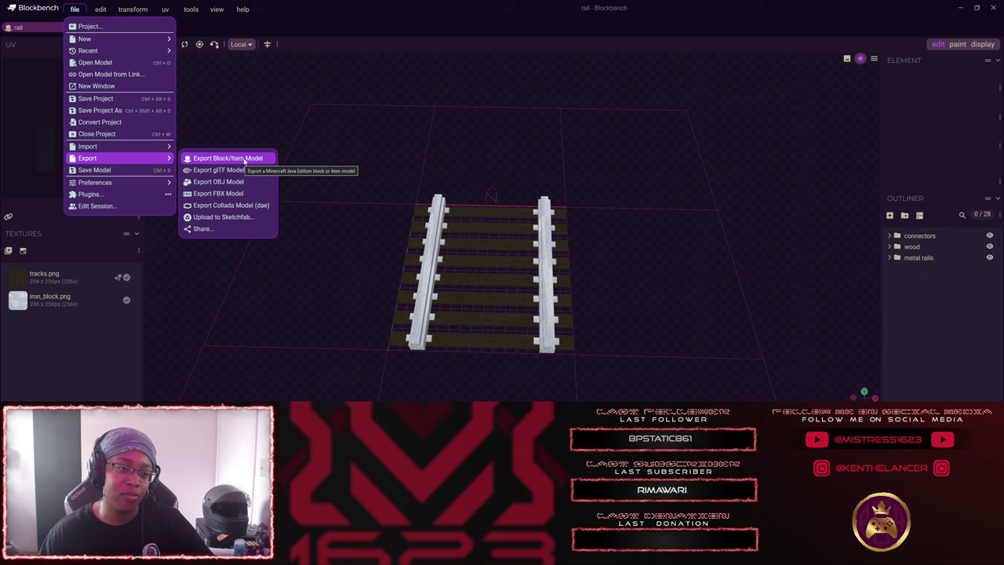
pyautogui.click(245, 159)
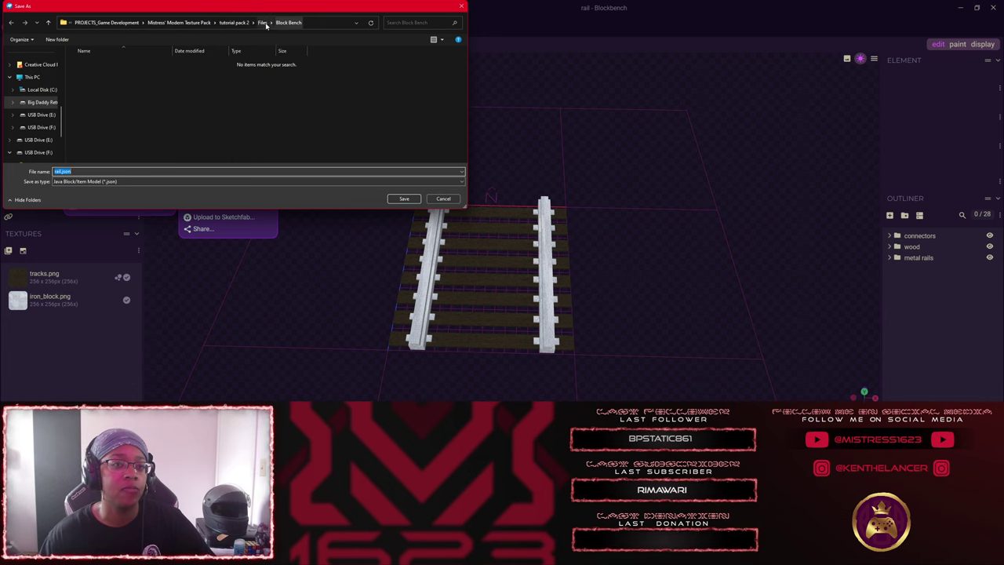
pyautogui.click(231, 24)
pyautogui.doubleClick(86, 64)
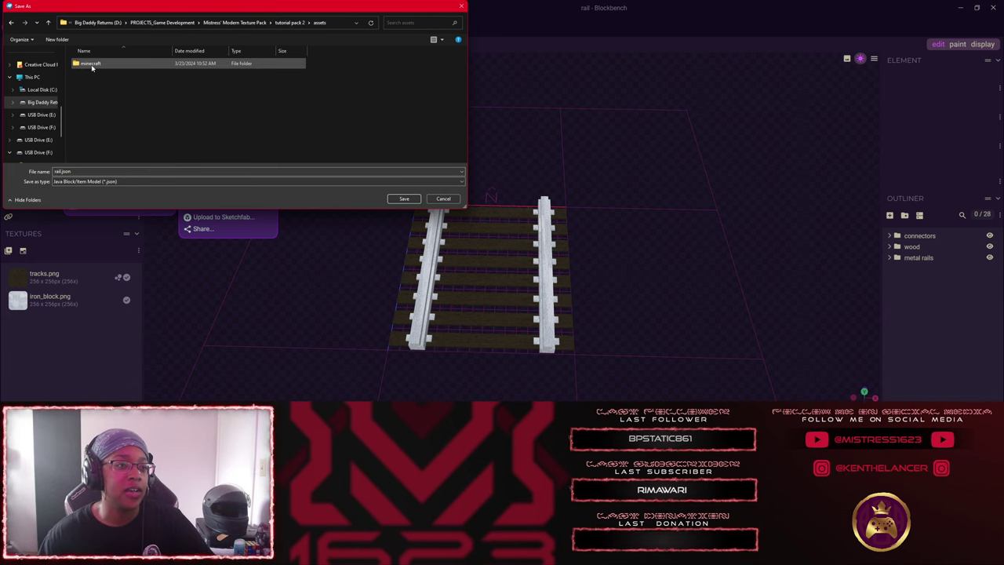
pyautogui.doubleClick(97, 67)
pyautogui.doubleClick(100, 76)
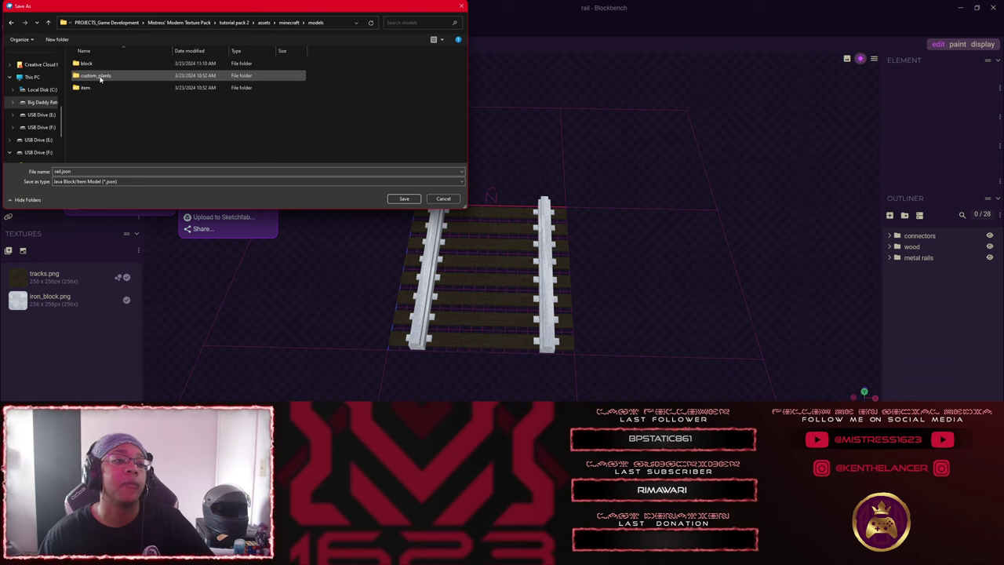
pyautogui.doubleClick(97, 66)
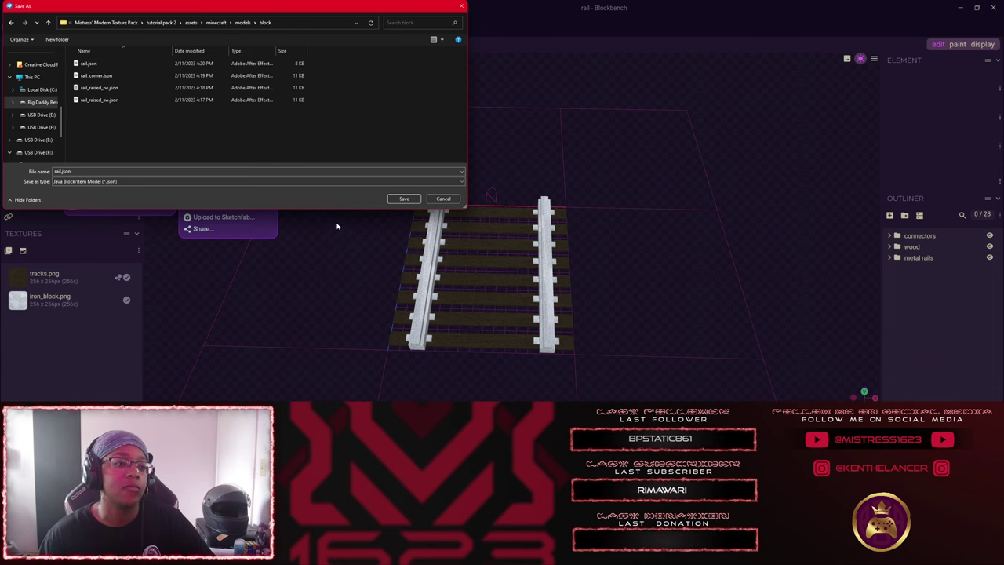
pyautogui.click(402, 199)
pyautogui.click(525, 223)
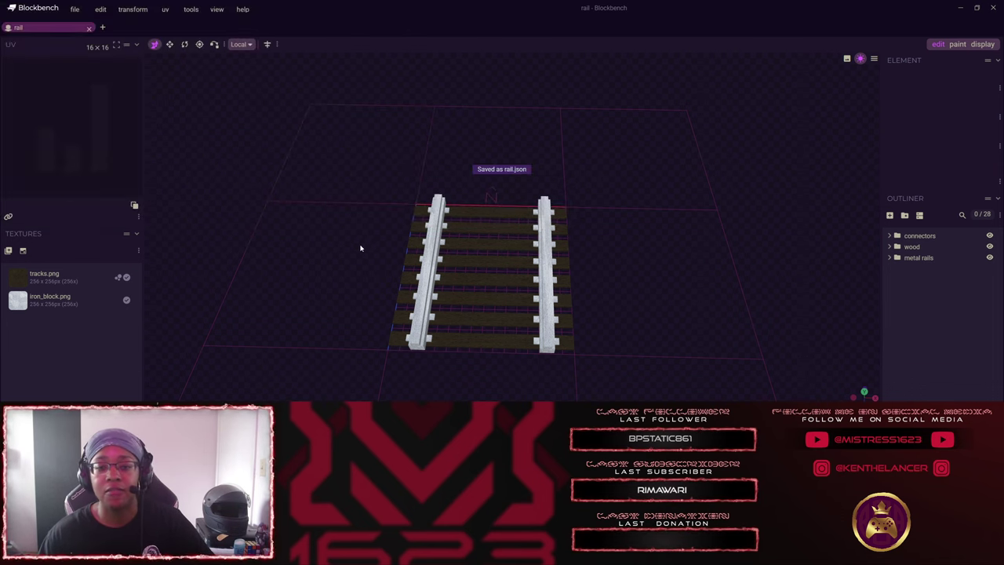
# Save another copy of the project as rail.bbmodel in the models/block folder and close Blockbench.
pyautogui.click(73, 9)
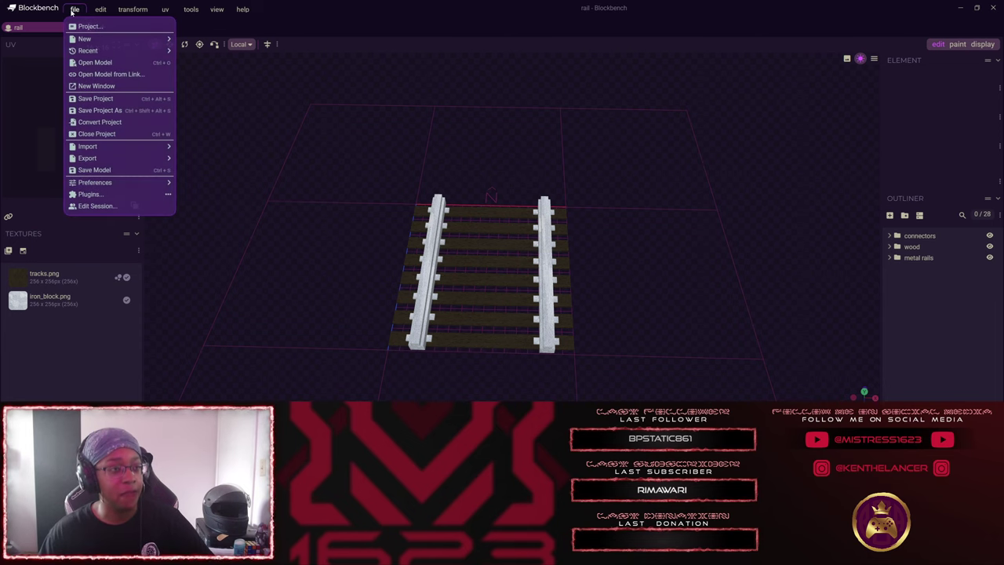
pyautogui.moveTo(100, 50)
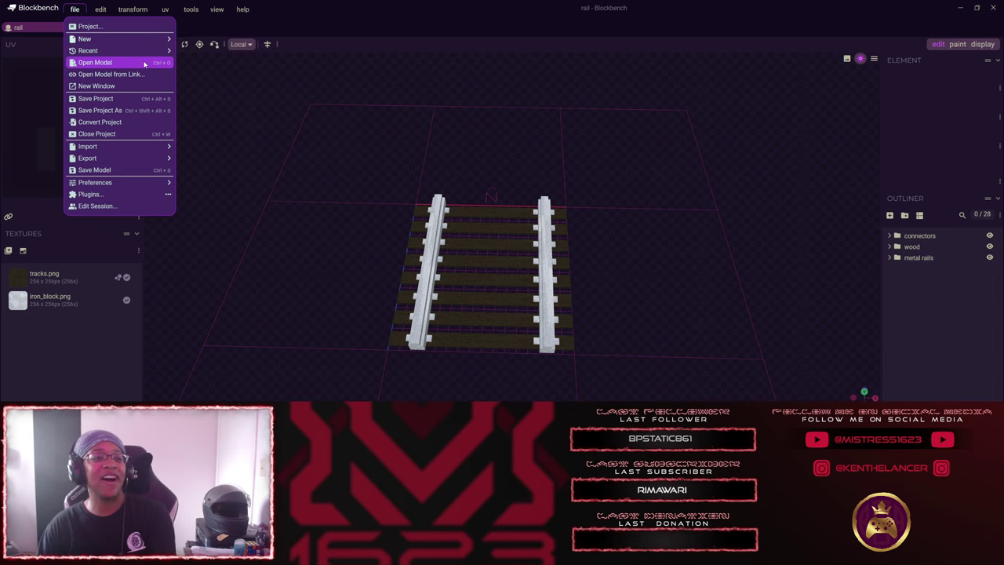
pyautogui.click(119, 111)
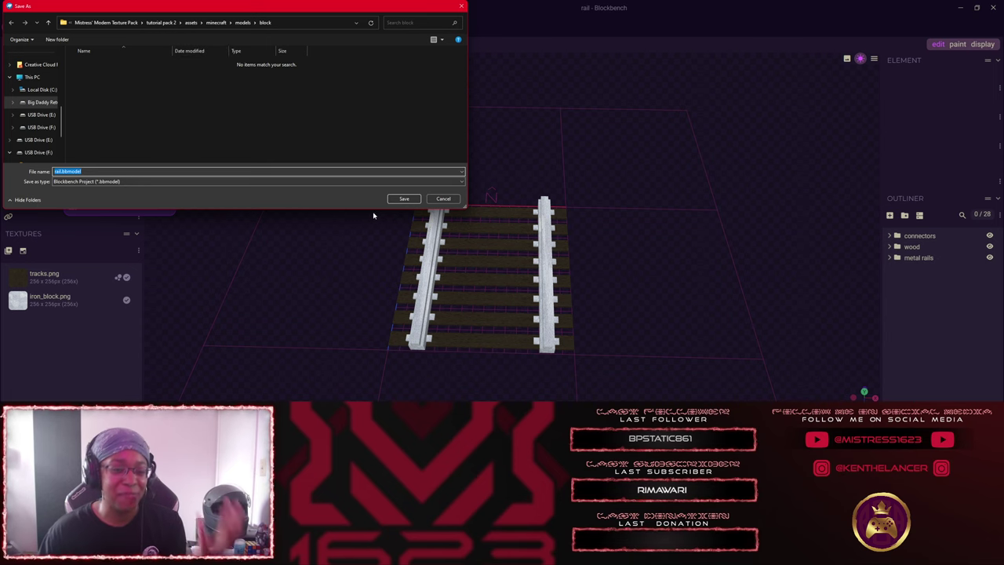
pyautogui.click(403, 198)
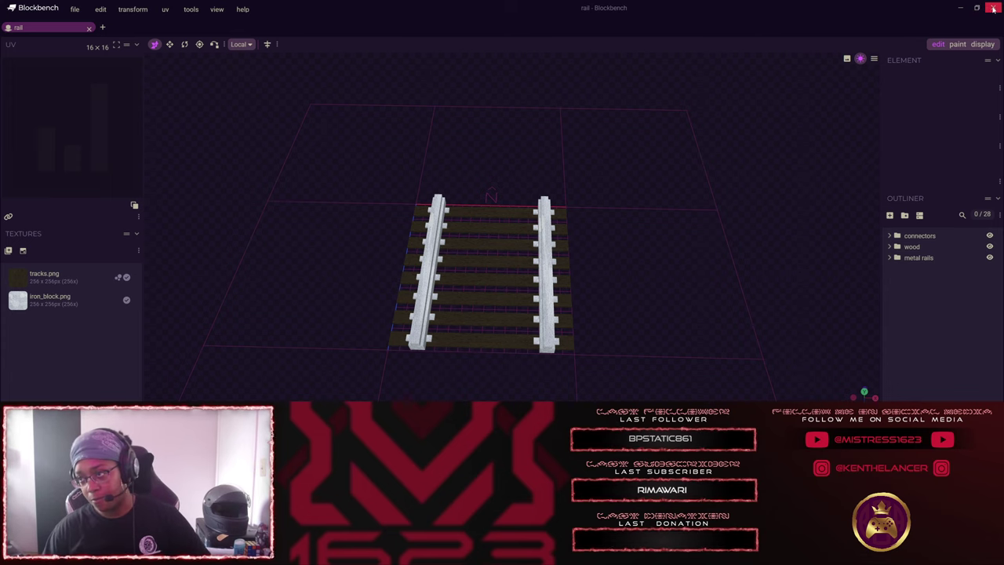
pyautogui.click(993, 8)
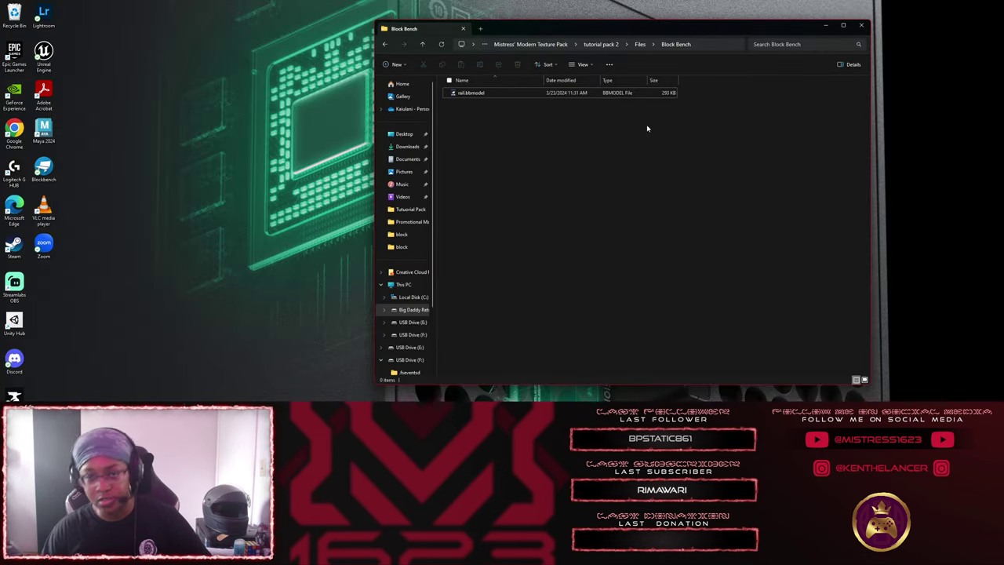
# Compress tutorial pack 2's assets folder, pack.mcmeta and pack.png into a ZIP archive named tutorial pack 2.zip.
pyautogui.click(384, 44)
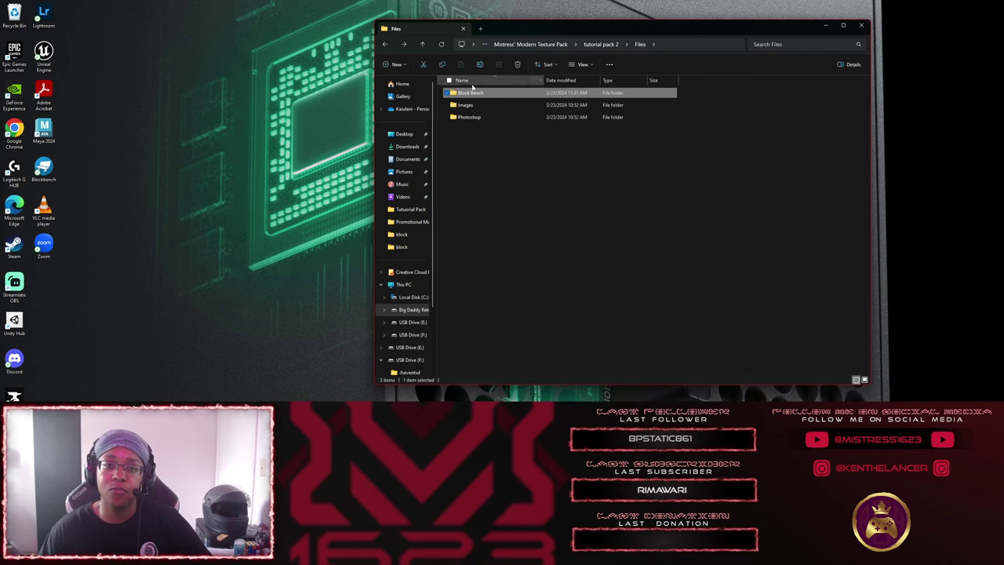
pyautogui.click(604, 44)
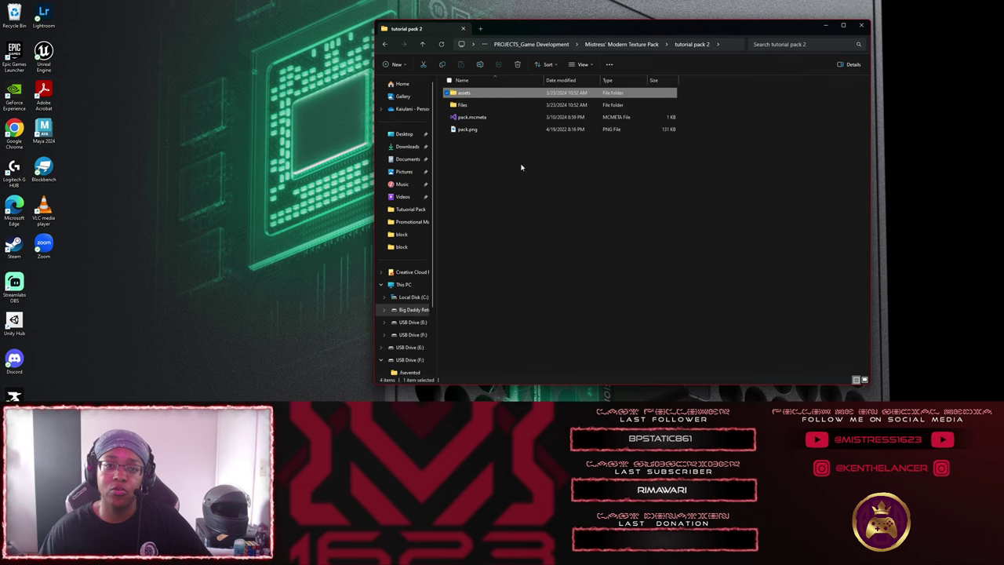
pyautogui.keyDown('ctrl'); pyautogui.click(474, 118); pyautogui.keyUp('ctrl')
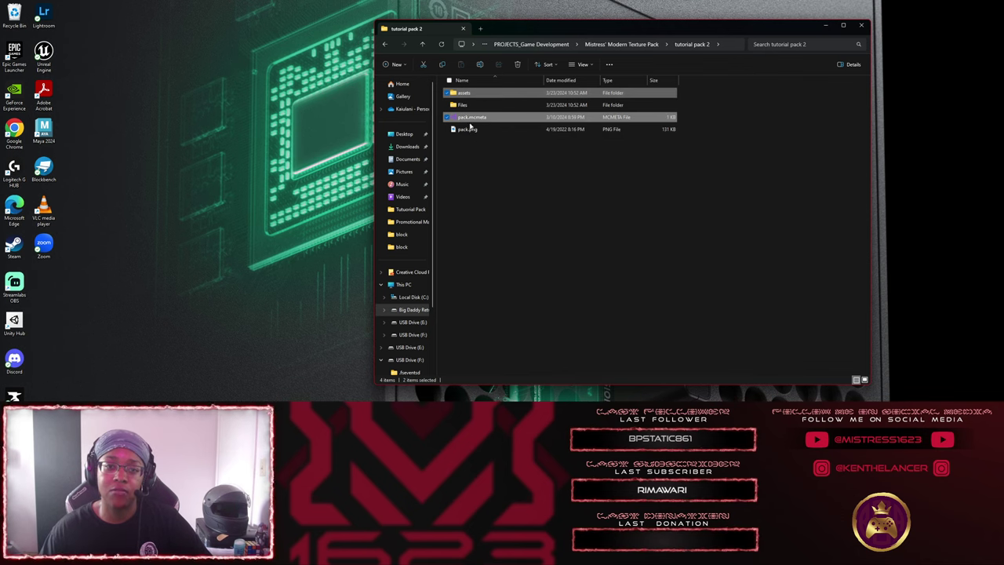
pyautogui.keyDown('ctrl'); pyautogui.click(469, 131); pyautogui.keyUp('ctrl')
pyautogui.rightClick(483, 131)
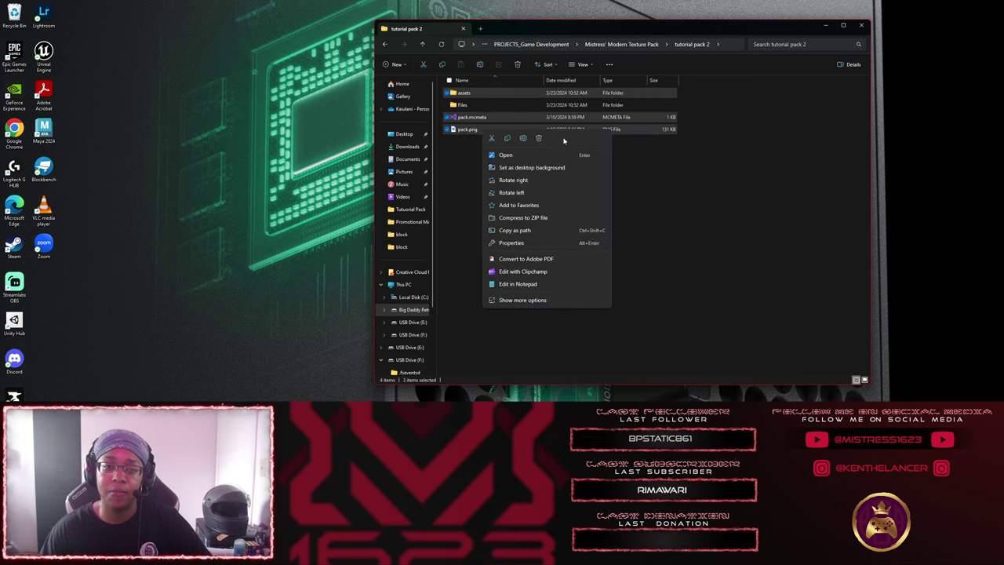
pyautogui.click(545, 225)
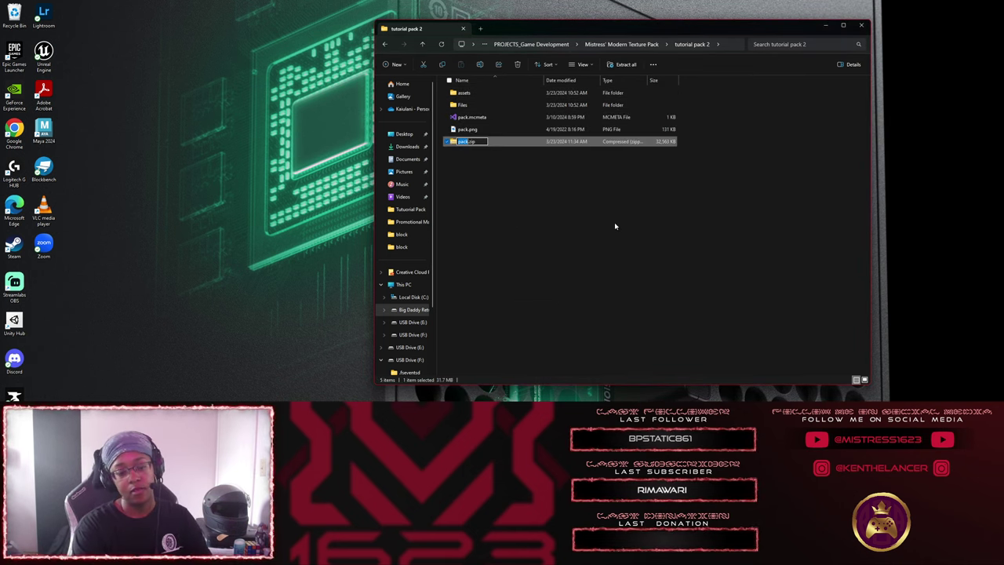
pyautogui.write('tutorial pack 2')
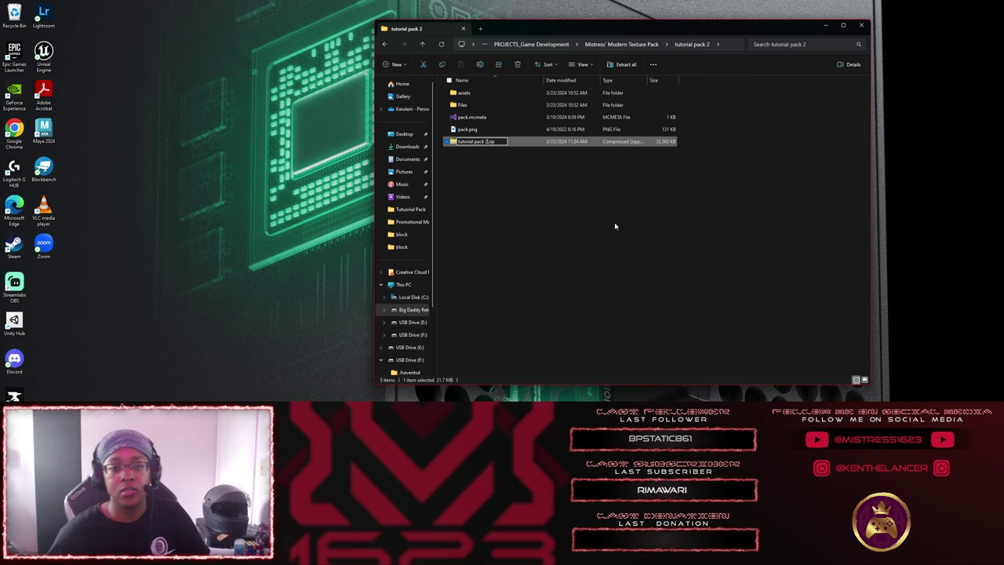
pyautogui.click(614, 224)
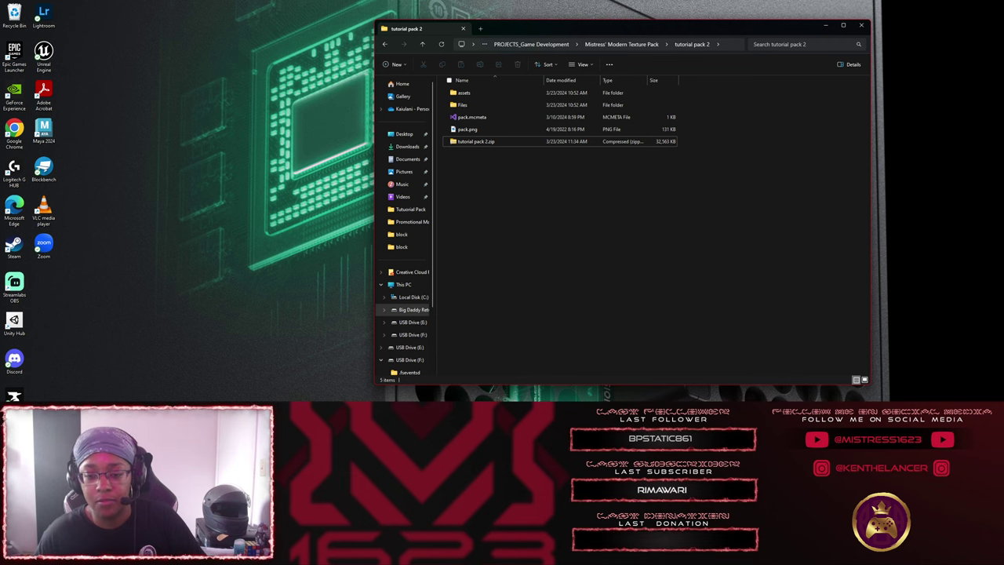
# Switch to Minecraft and check the selected resource packs for tutorial pack 2.zip, returning to the game menu.
pyautogui.hotkey('alt', 'Tab')
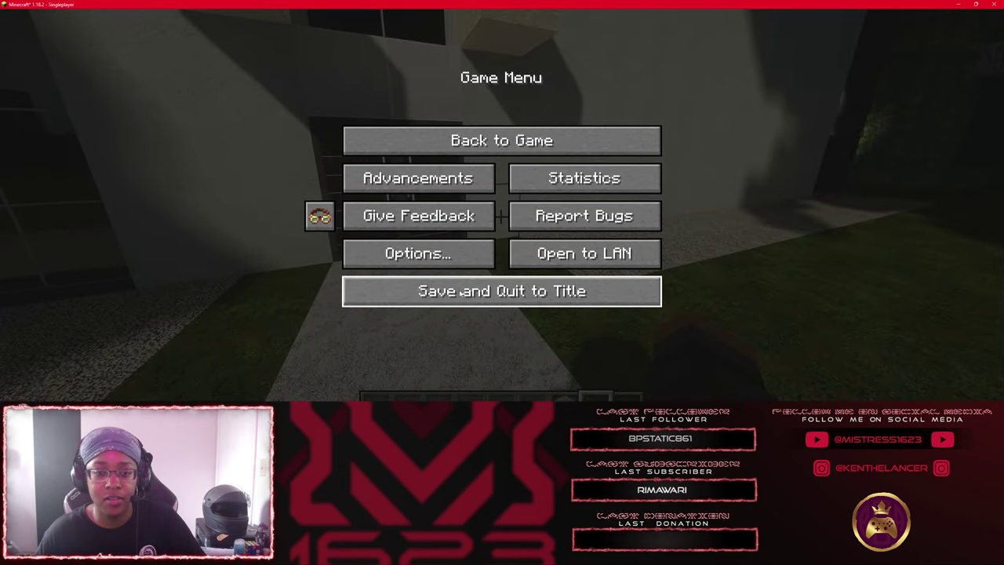
pyautogui.click(436, 256)
pyautogui.click(363, 280)
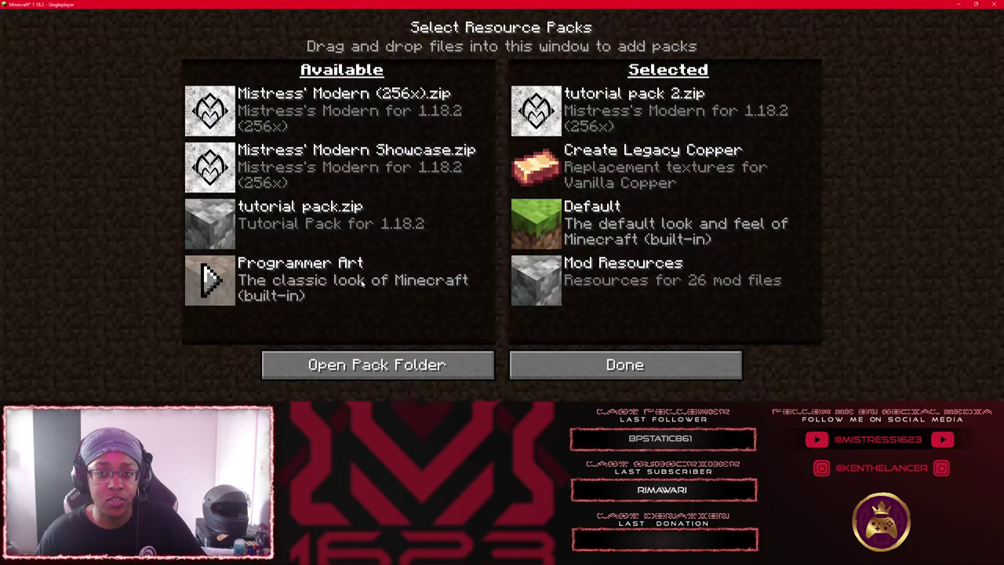
pyautogui.click(590, 377)
pyautogui.press('Escape')
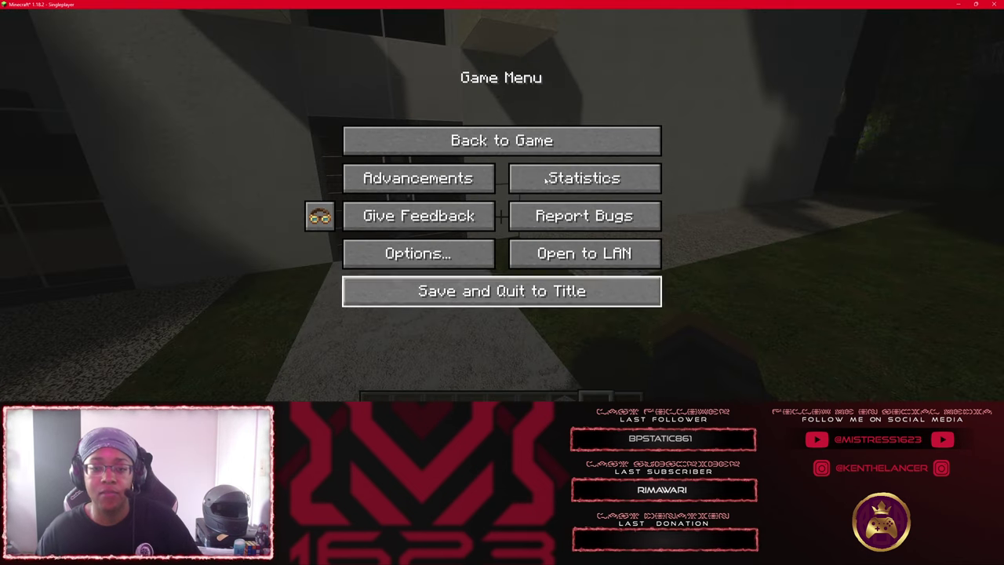
# Resume the world, search the creative inventory for "rail", and place a Rail on the grass beside the white path.
pyautogui.click(502, 141)
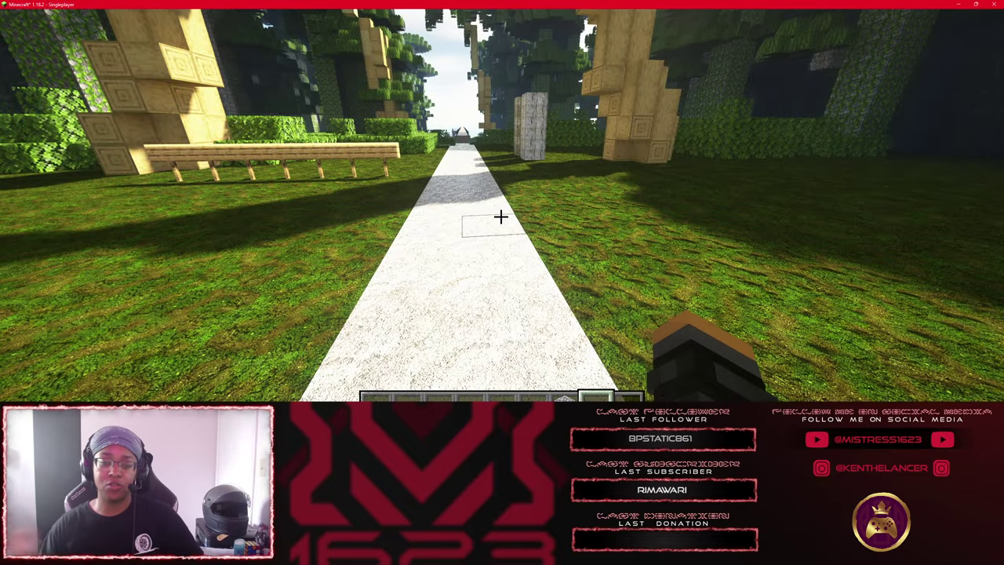
pyautogui.write('e')
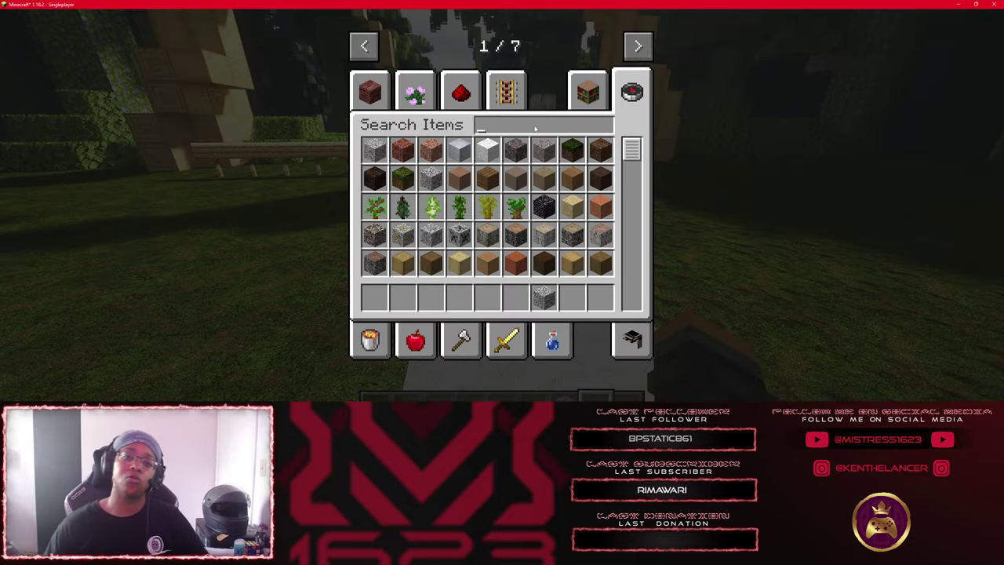
pyautogui.write('rail')
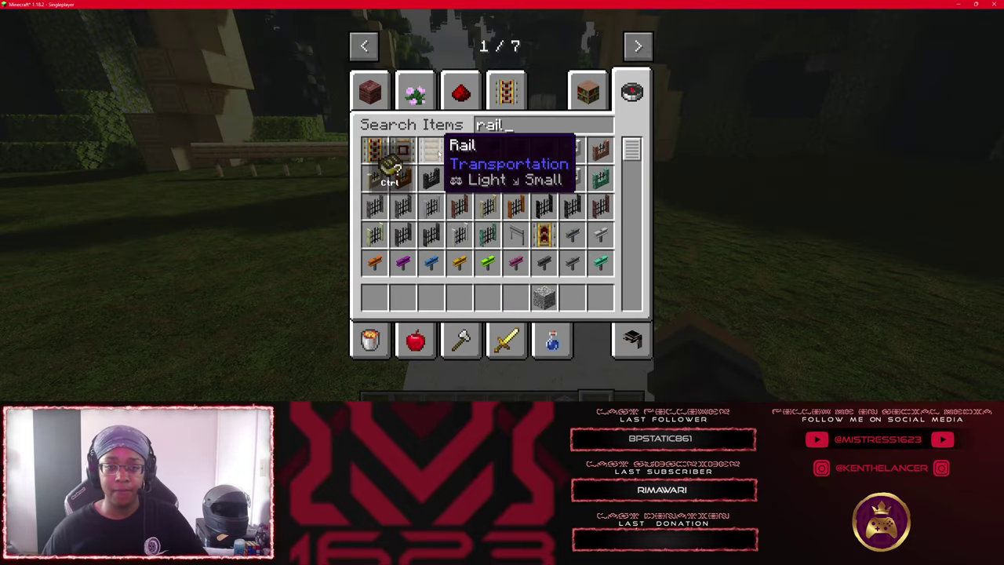
pyautogui.click(390, 167)
pyautogui.press('e')
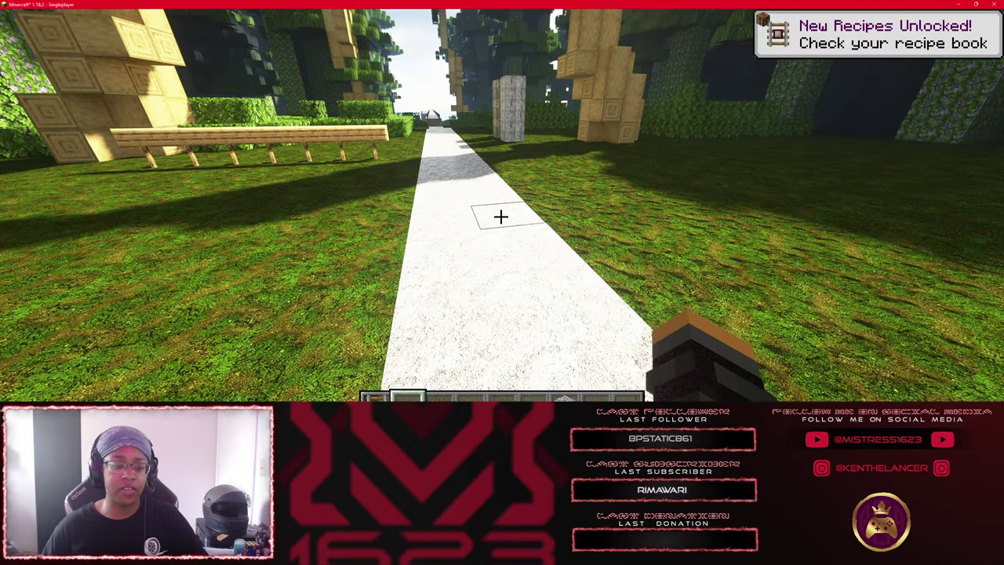
pyautogui.press('1')
pyautogui.rightClick(500, 218)
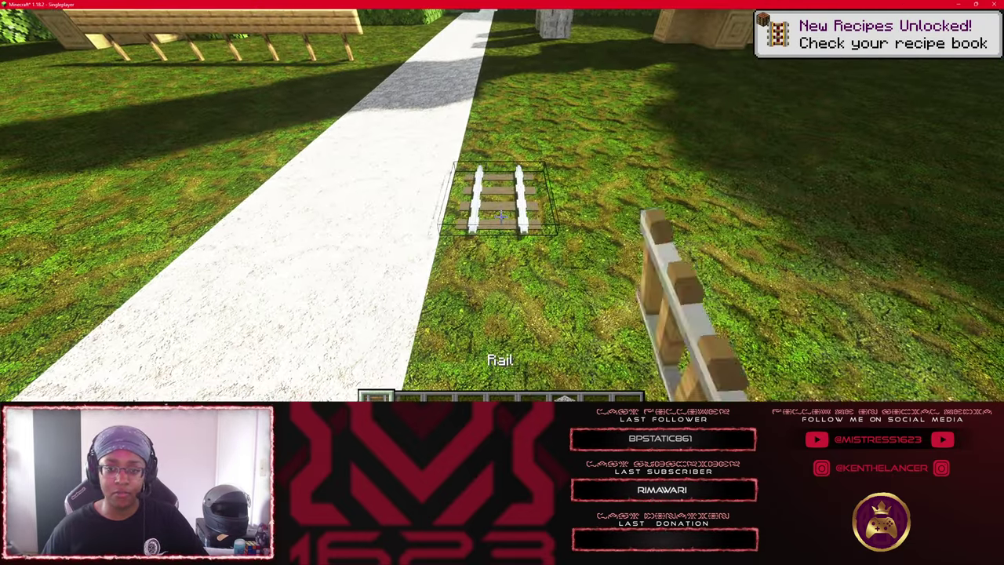
# Examine the placed rail's model and textures up close with an empty hand.
pyautogui.press('2')
pyautogui.press('c')
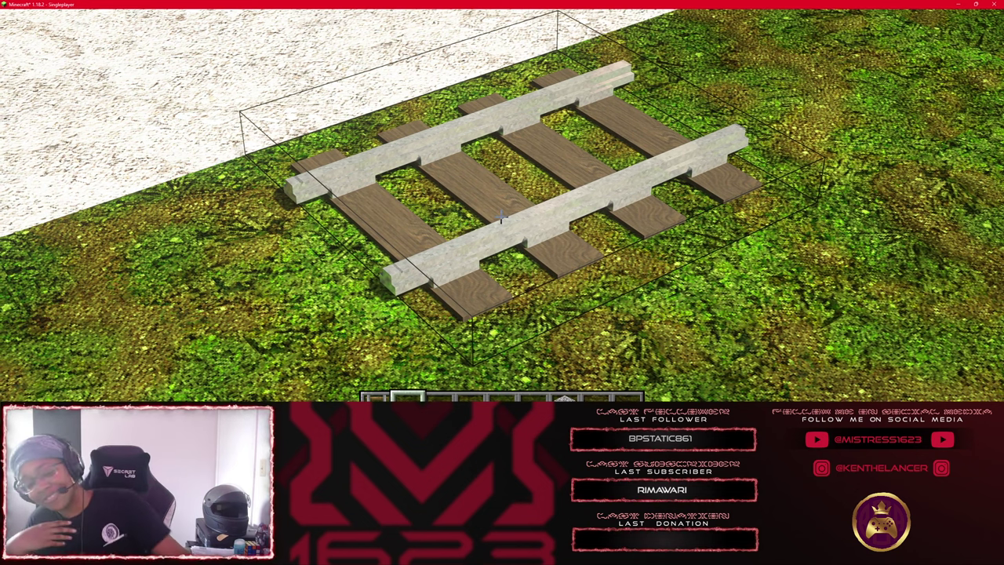
pyautogui.press('c')
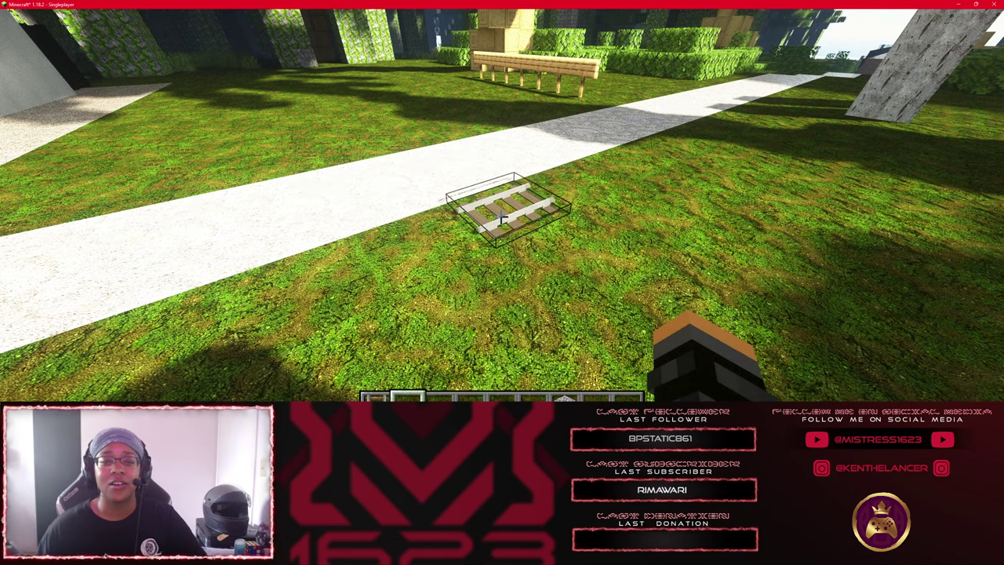
# Remove tutorial pack 2.zip from the selected resource packs and apply the change.
pyautogui.press('Escape')
pyautogui.click(457, 255)
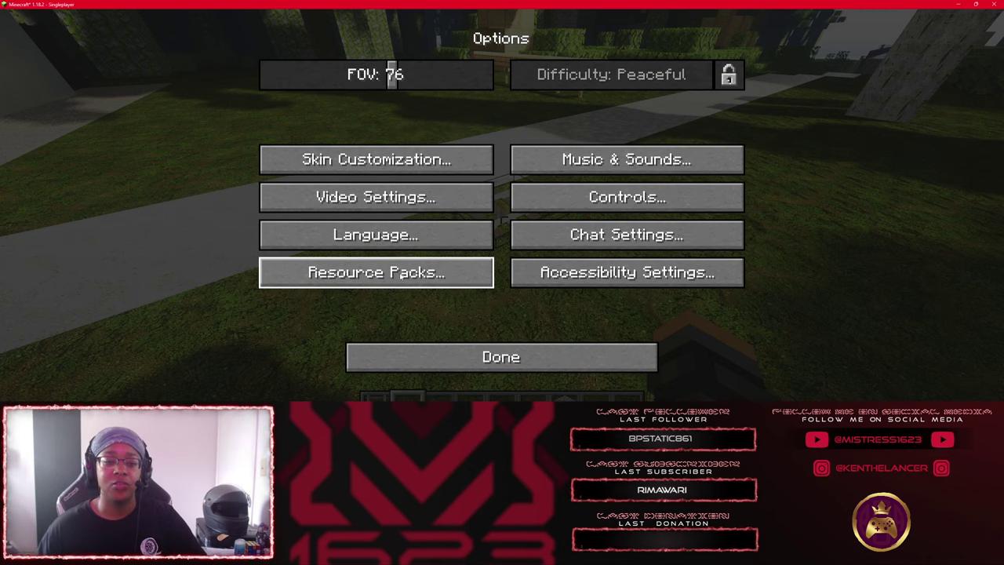
pyautogui.click(440, 271)
pyautogui.click(527, 111)
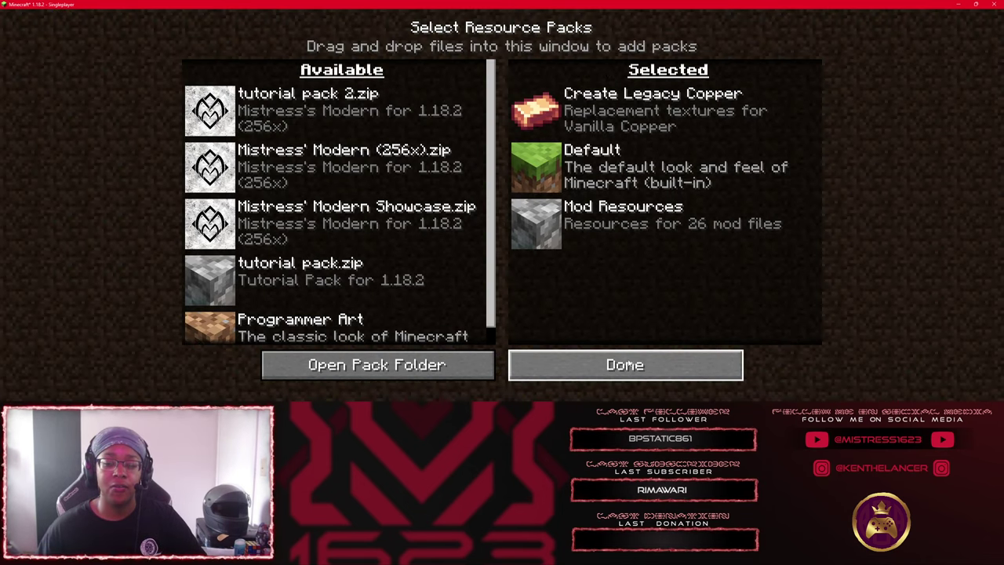
pyautogui.click(655, 366)
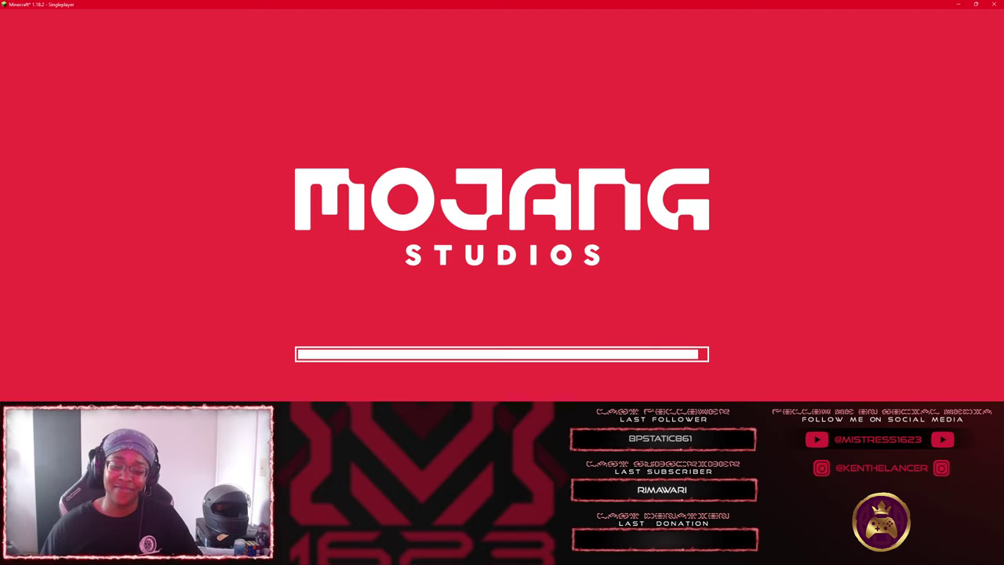
pyautogui.moveTo(571, 404)
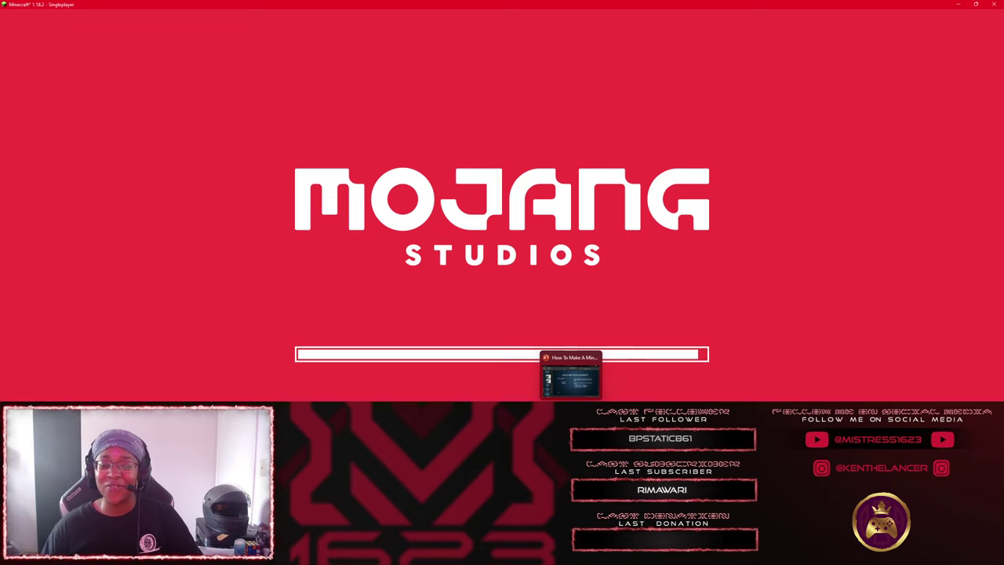